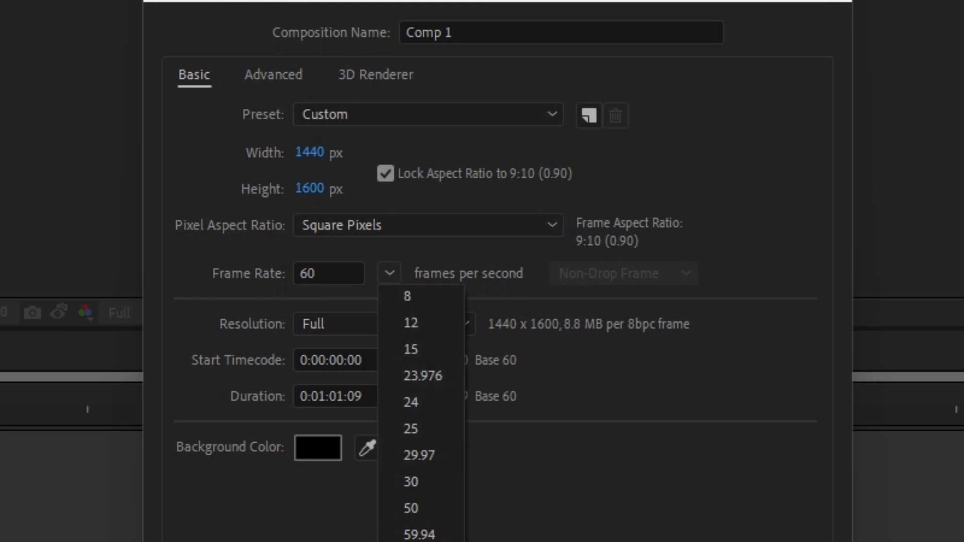
- Configure Comp 1 with a 60 fps frame rate, Quarter resolution and a 0:01:01:00 duration, and create it
click(412, 541)
click(336, 323)
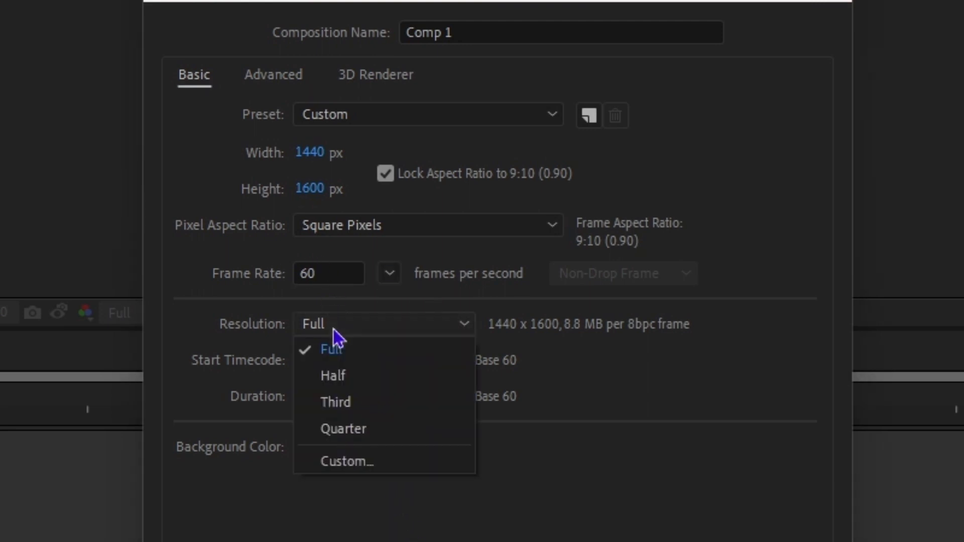
click(335, 428)
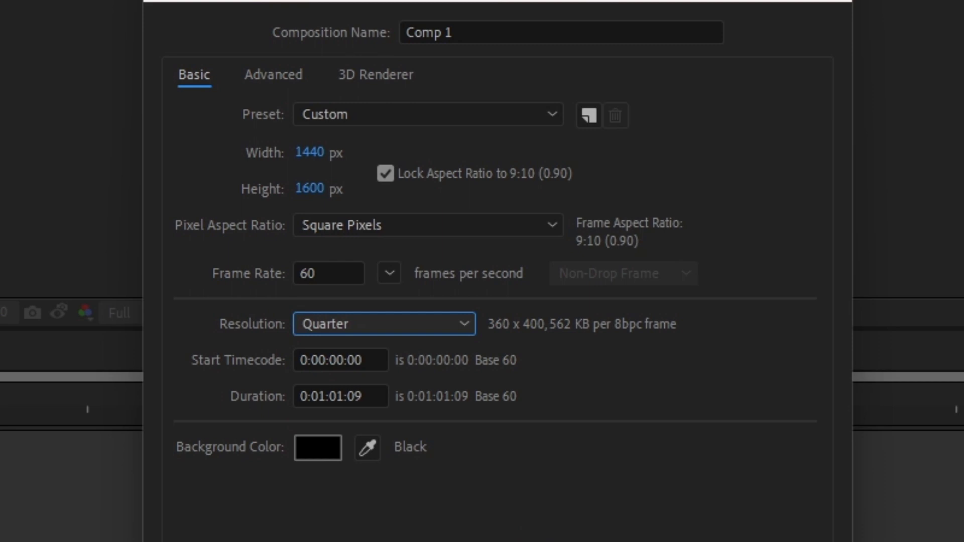
click(375, 399)
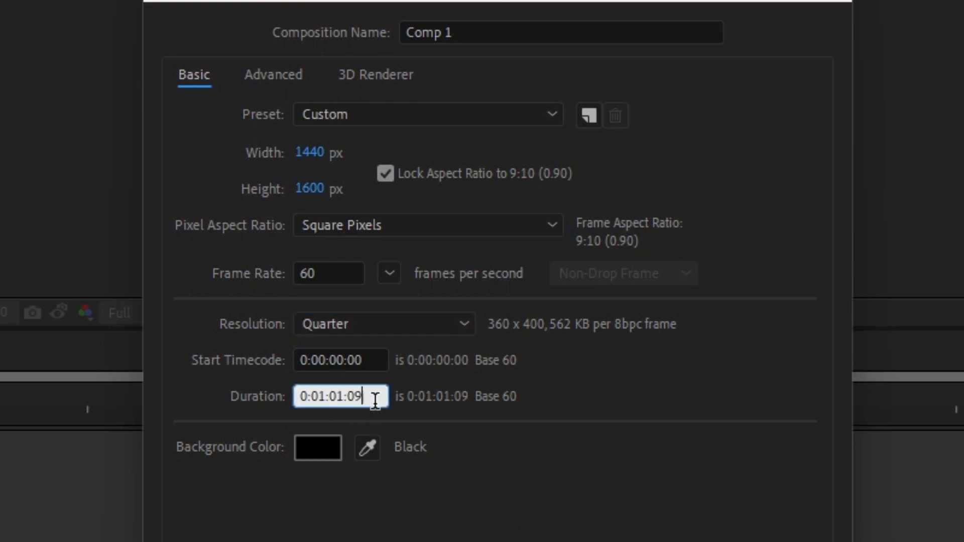
click(525, 381)
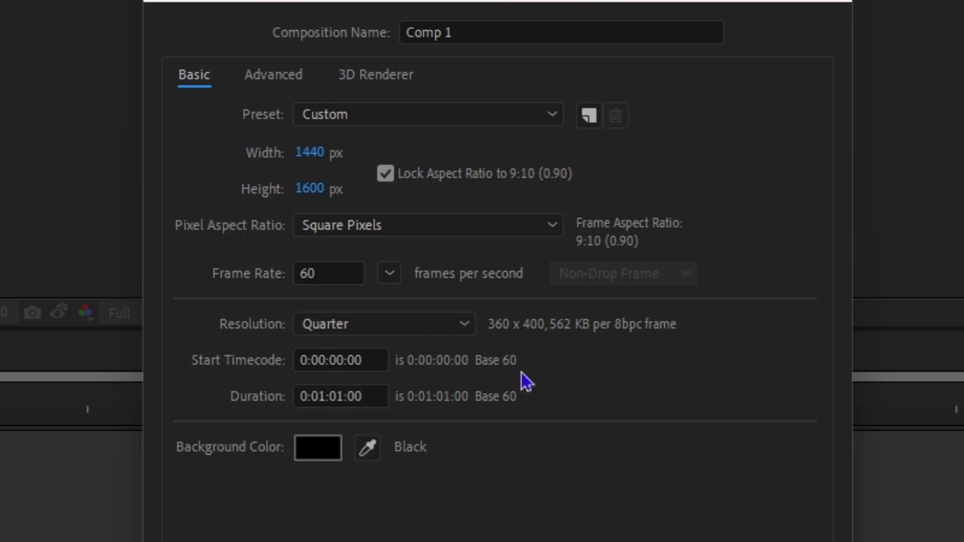
click(353, 389)
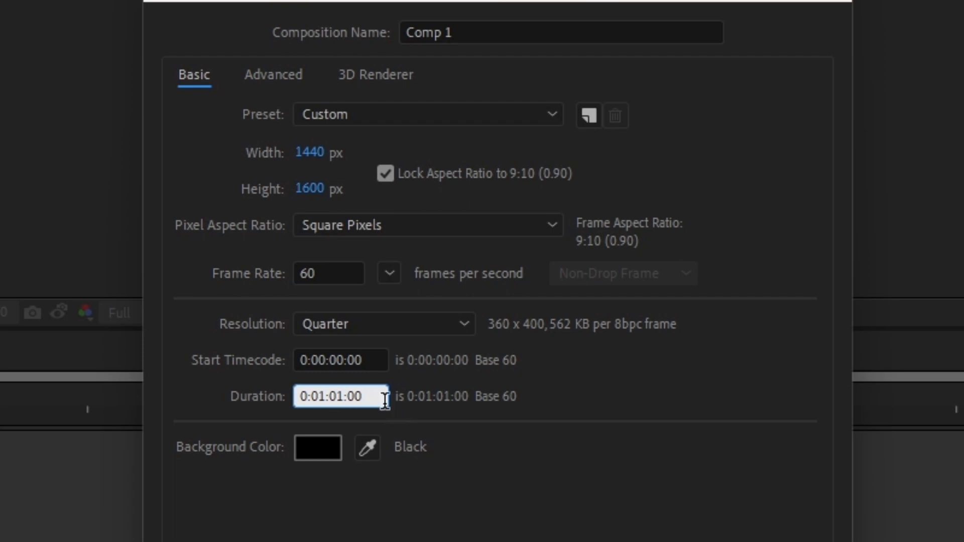
key(Return)
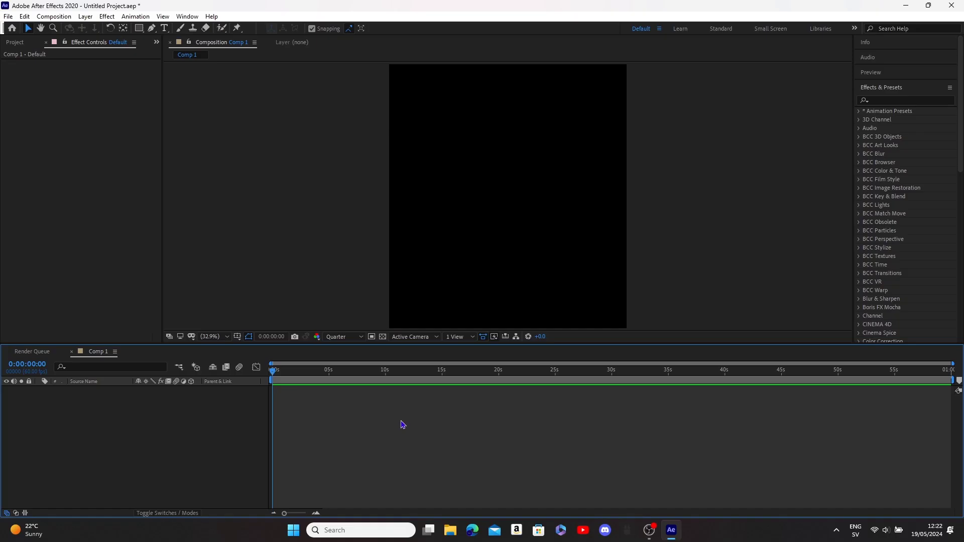
- Import the audio file Mareux Killer Official Lyric Video.mp3 and the 411scenes T-800 Terminator 2 All Scenes 4K.m4v video
click(8, 17)
mouse_move(28, 150)
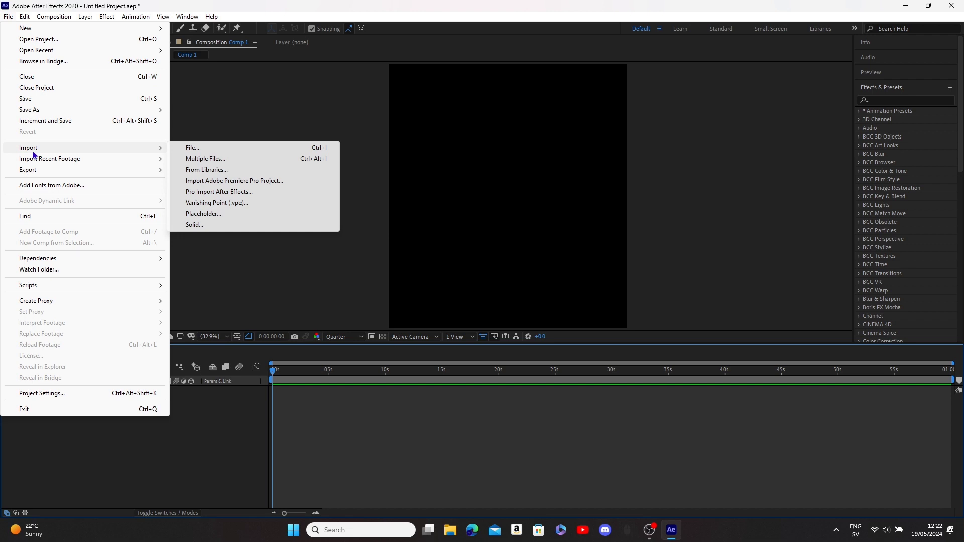
click(193, 148)
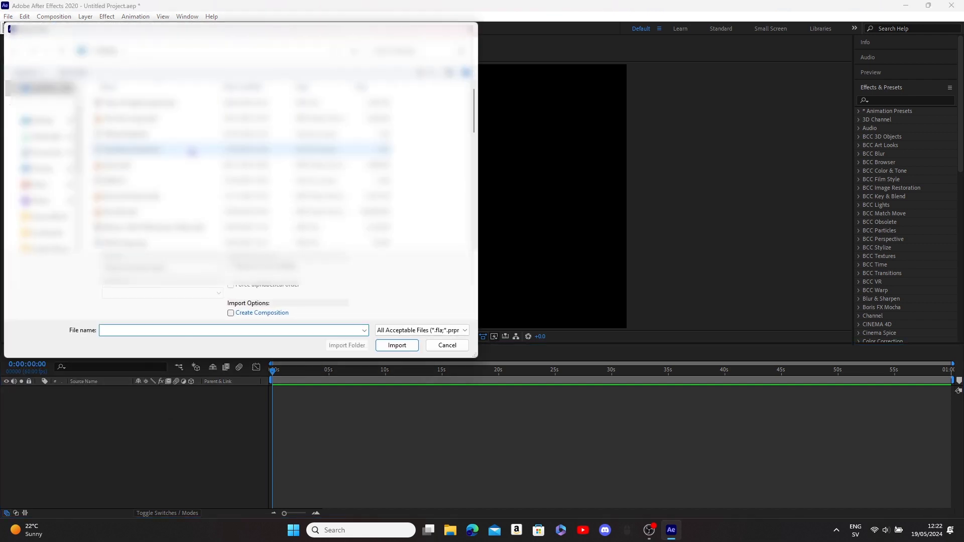
scroll(145, 146, down, 1)
click(134, 185)
scroll(135, 185, down, 1)
scroll(134, 184, down, 3)
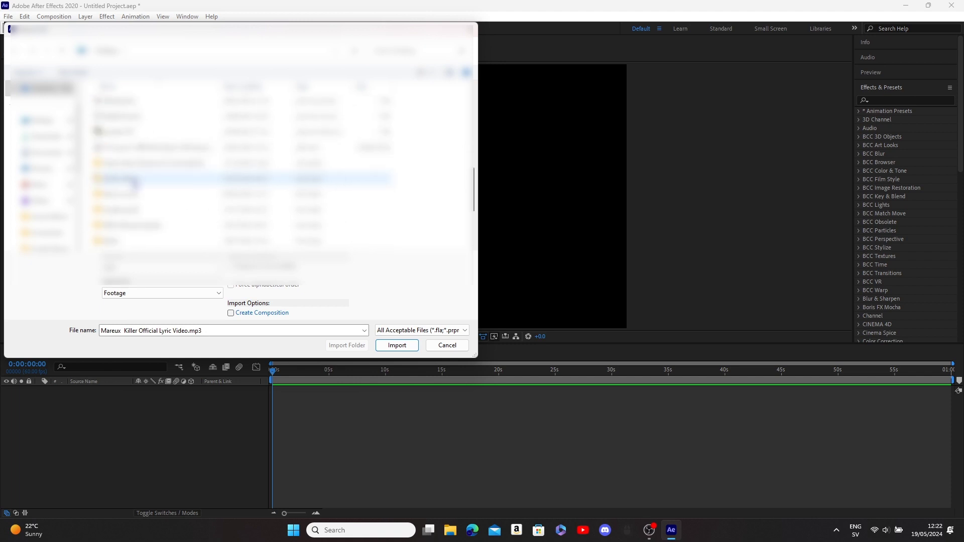
click(398, 345)
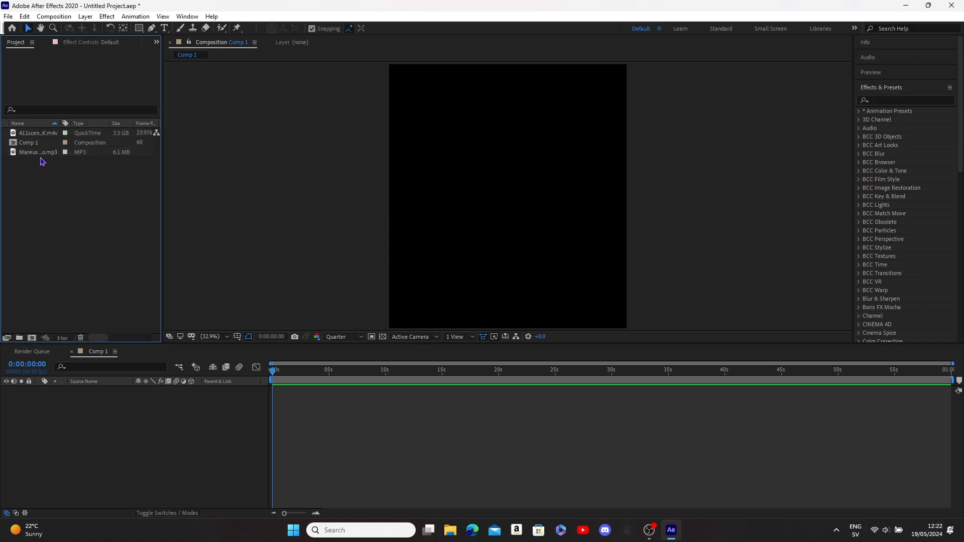
- Add the 411scenes 4K video to the Comp 1 timeline and set its scale to 101%
drag(38, 133, 284, 426)
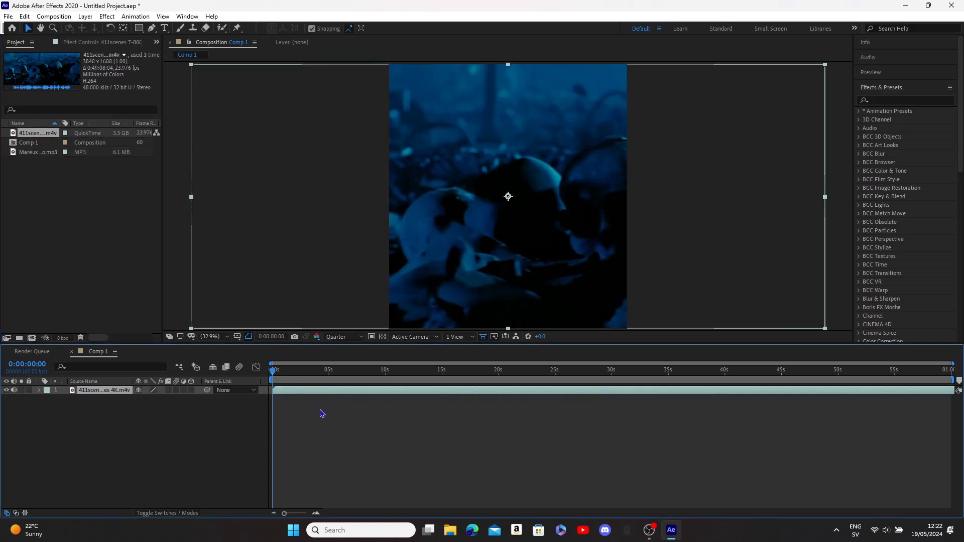
key(s)
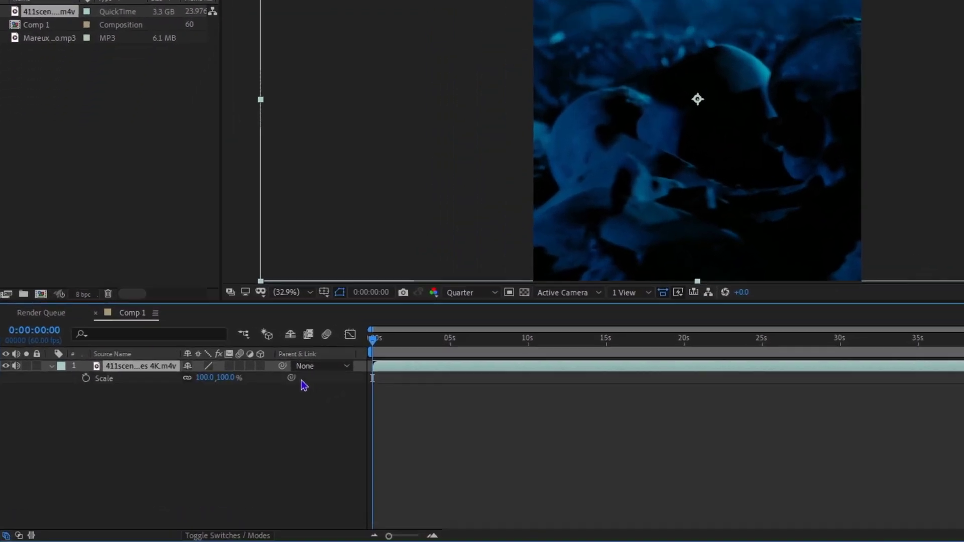
click(226, 378)
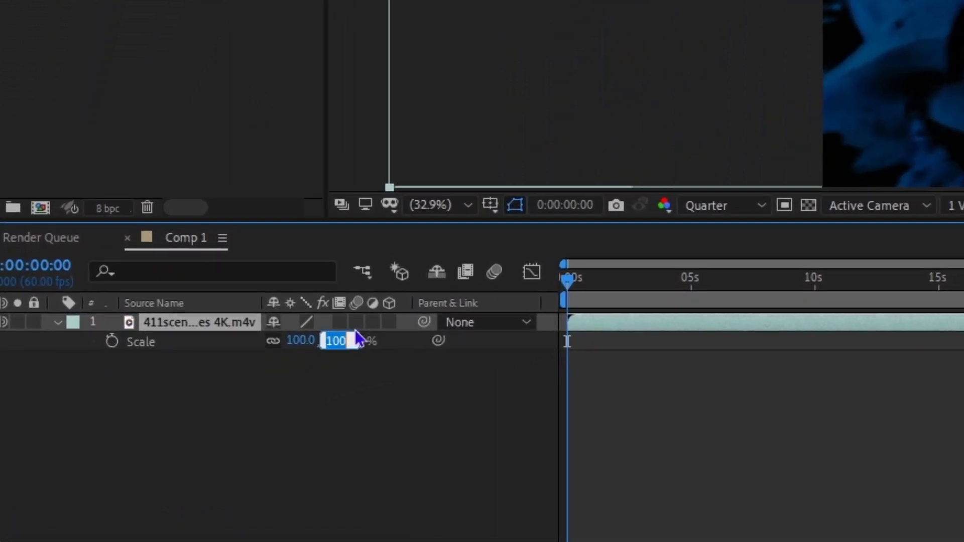
text(101)
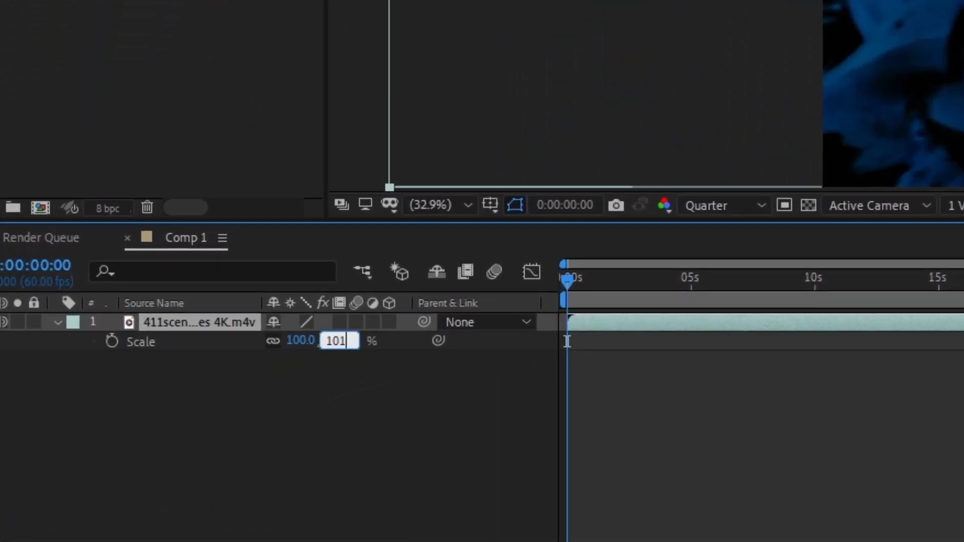
key(Return)
key(s)
click(725, 407)
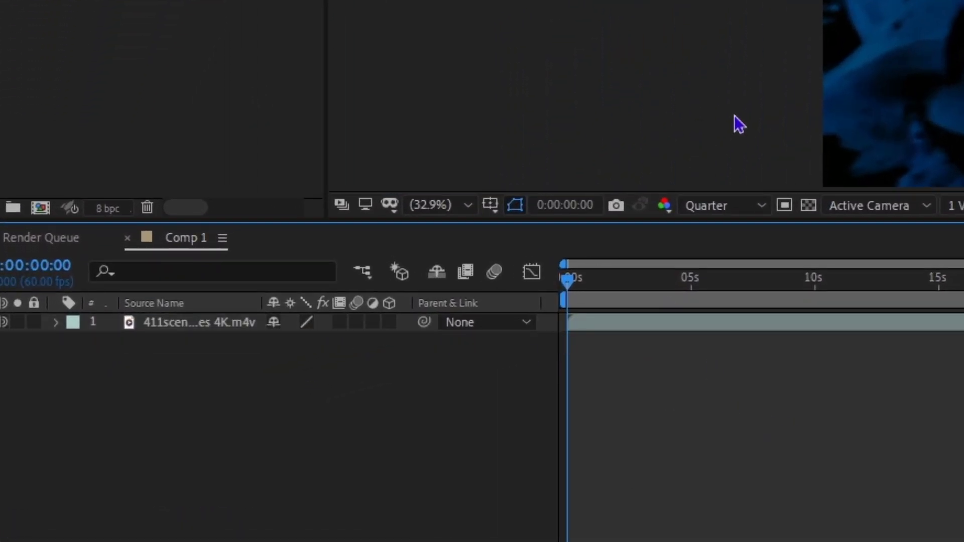
- Preview the video in the composition and set the viewer resolution to Quarter
key(space)
key(space)
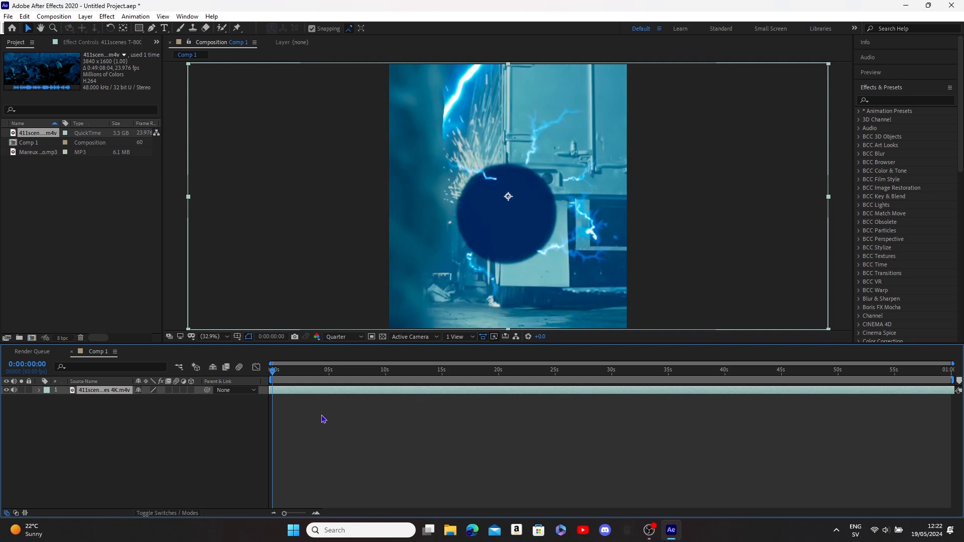
click(557, 399)
key(space)
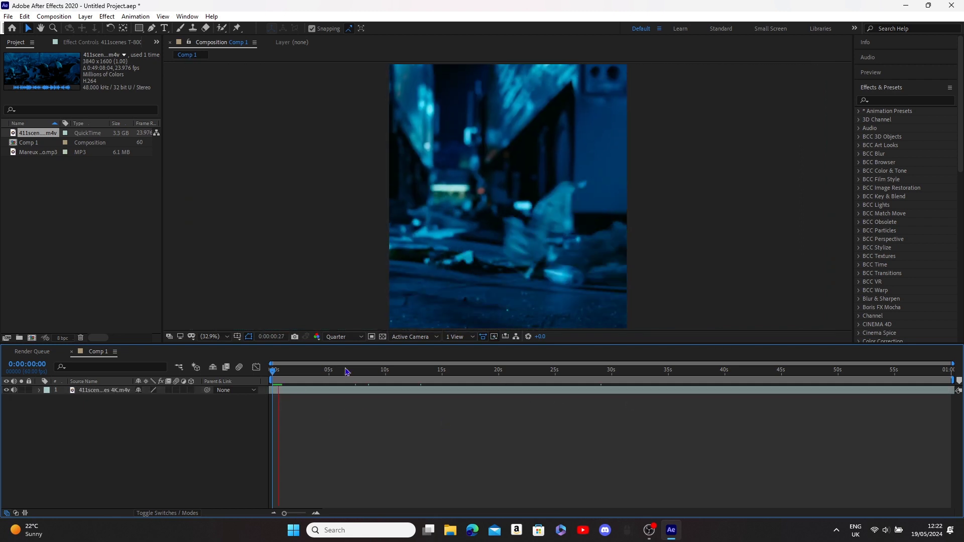
key(space)
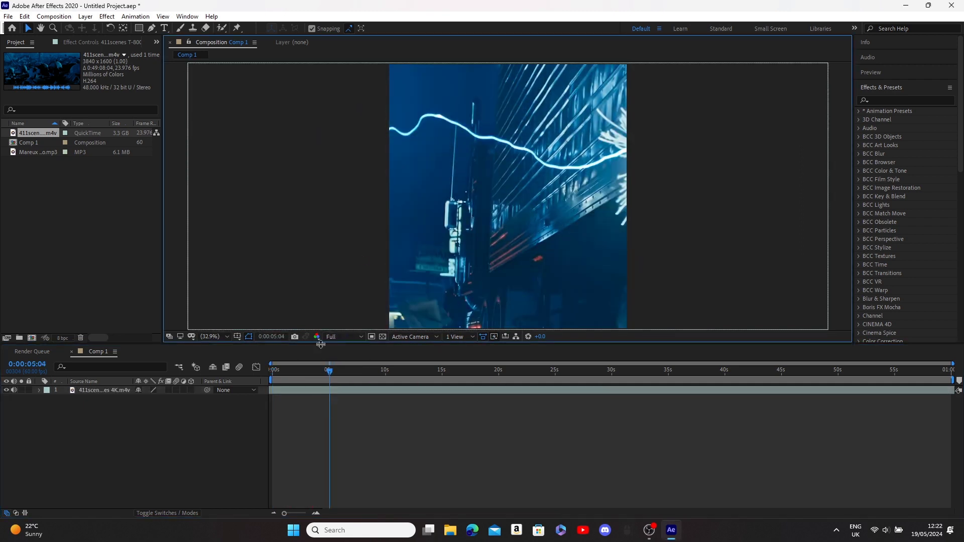
click(272, 370)
key(space)
click(331, 338)
click(344, 394)
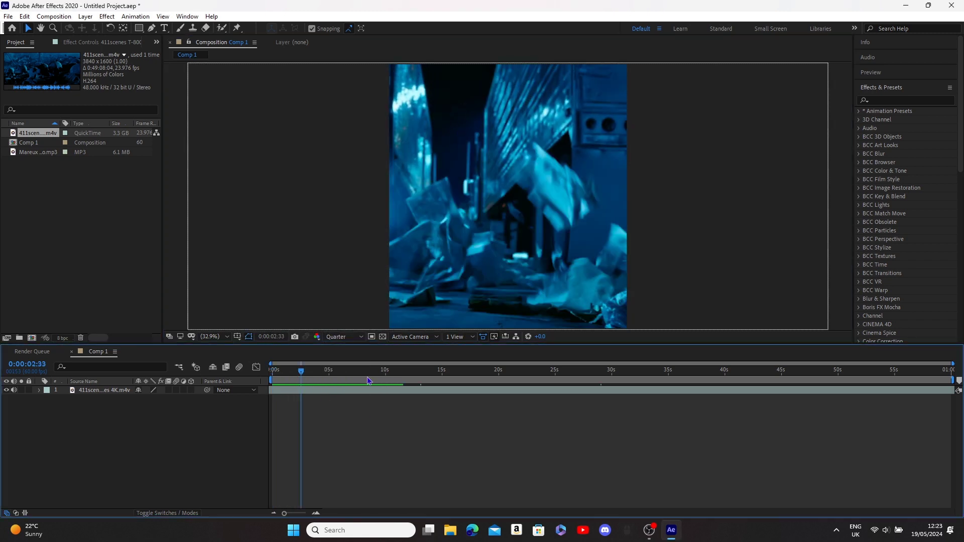
- Open the video layer's source footage and set its in point at the car scene, at about 0:25:33:08
click(552, 391)
double_click(296, 392)
drag(245, 312, 521, 325)
click(401, 325)
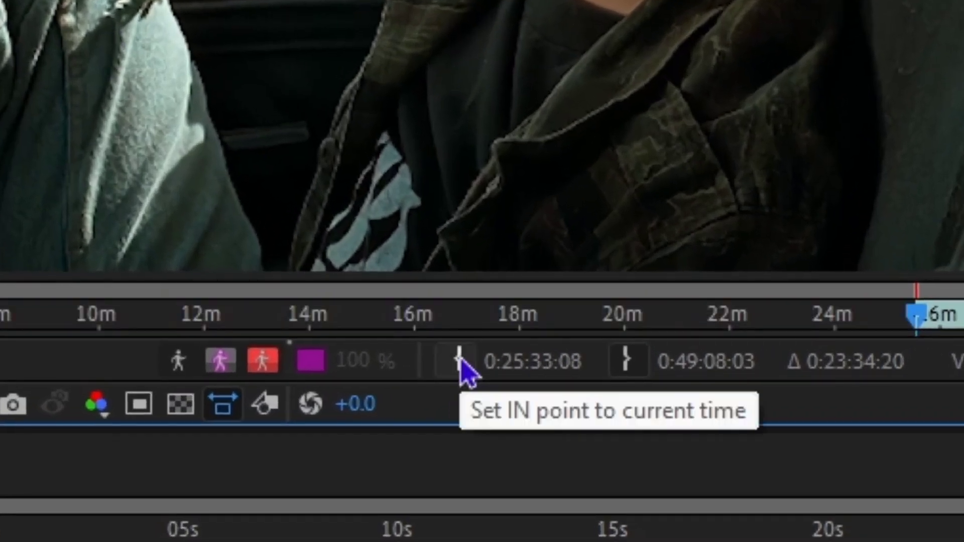
click(460, 359)
- Play and scrub through the car scene in the composition to locate the cut points between shots
key(space)
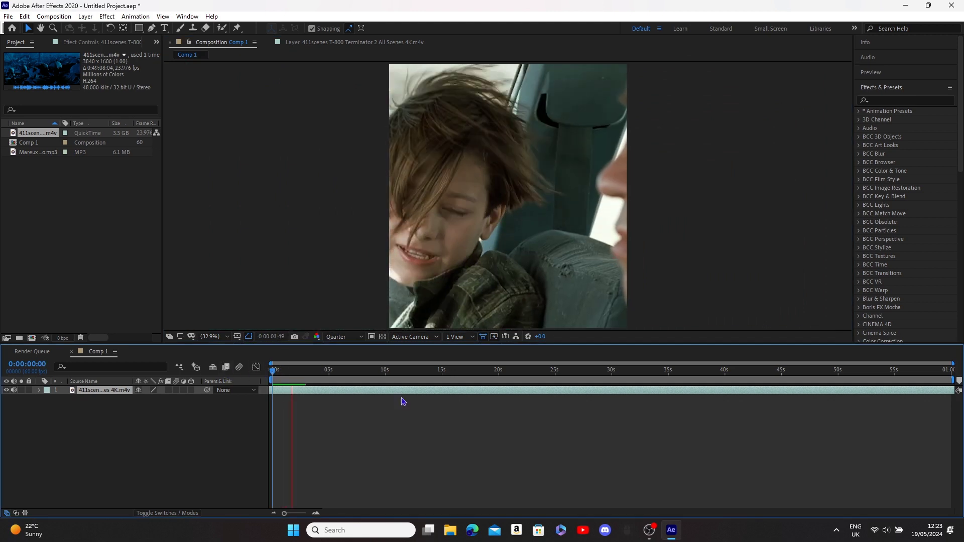
click(350, 372)
drag(351, 372, 273, 372)
key(space)
click(385, 373)
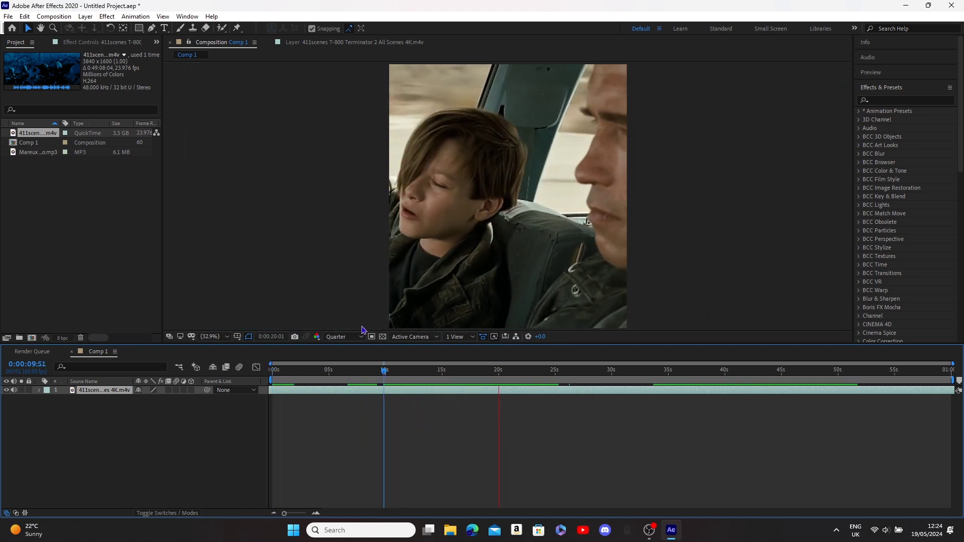
key(space)
scroll(572, 405, up, 4)
drag(540, 373, 544, 373)
scroll(602, 442, down, 5)
click(589, 372)
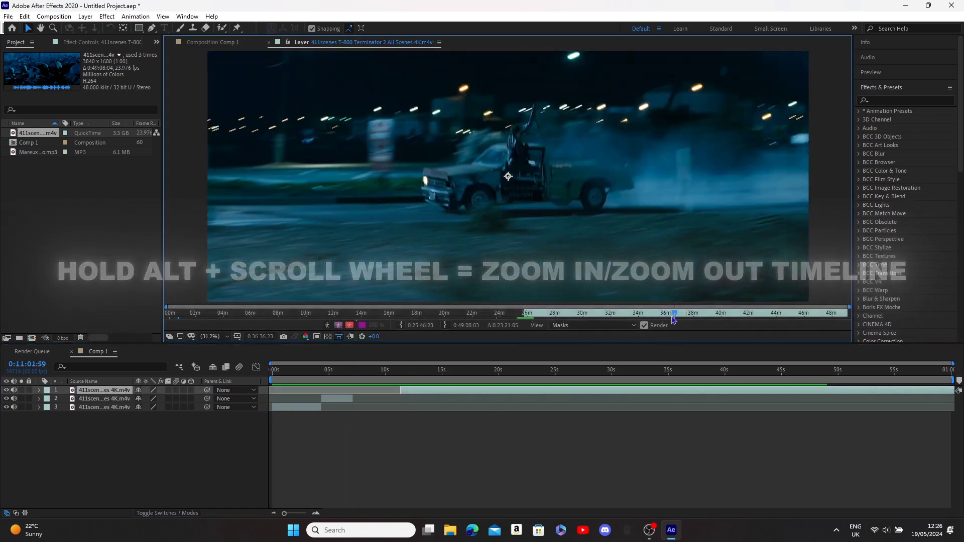
- Scrub the top layer's footage to the gun-aiming close-up near 0:38:59:06, make it the layer's start, and preview it
drag(674, 316, 703, 317)
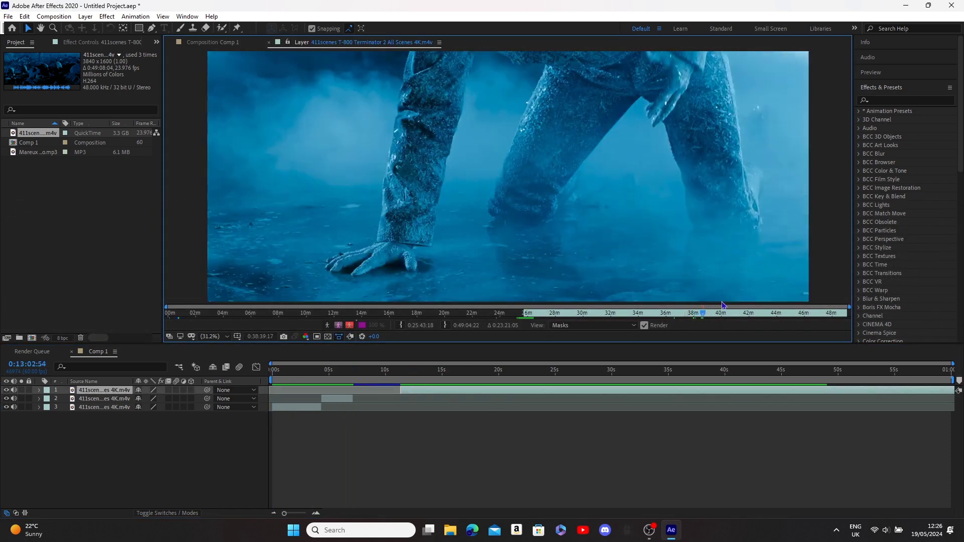
key(space)
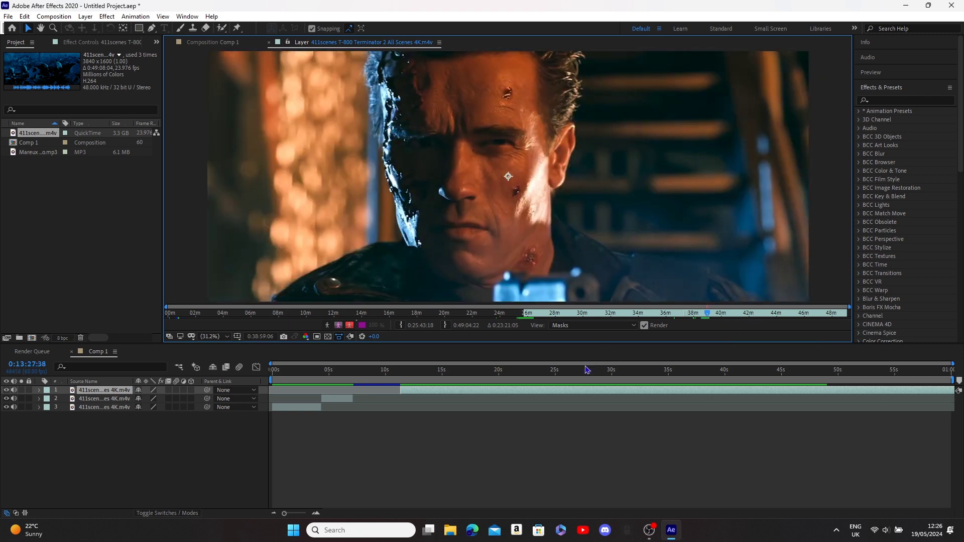
click(400, 371)
key(space)
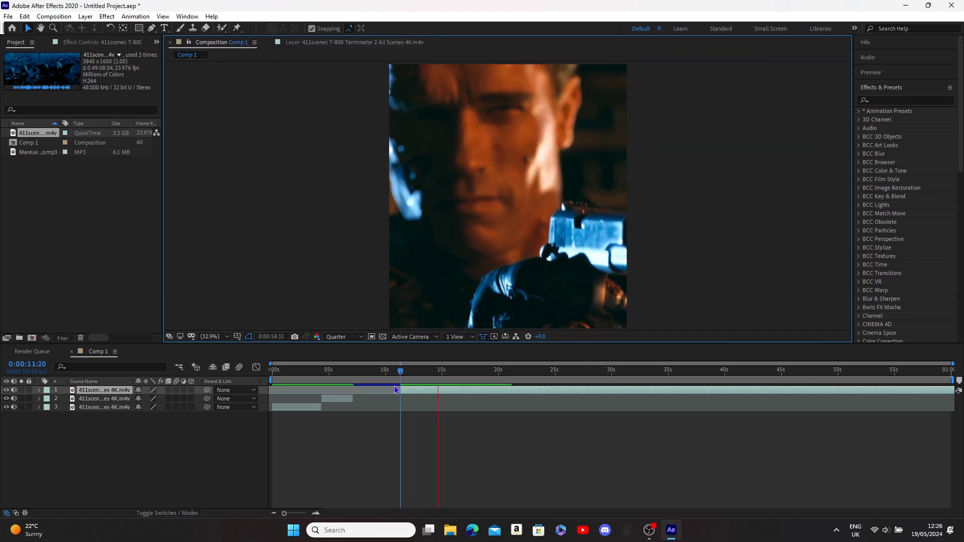
- Review the start of the gun-aiming clip on the timeline, replaying it from around 11 seconds
key(space)
scroll(468, 455, up, 2)
drag(518, 514, 602, 512)
key(space)
drag(431, 371, 346, 372)
scroll(486, 452, down, 1)
click(352, 371)
key(space)
key(space)
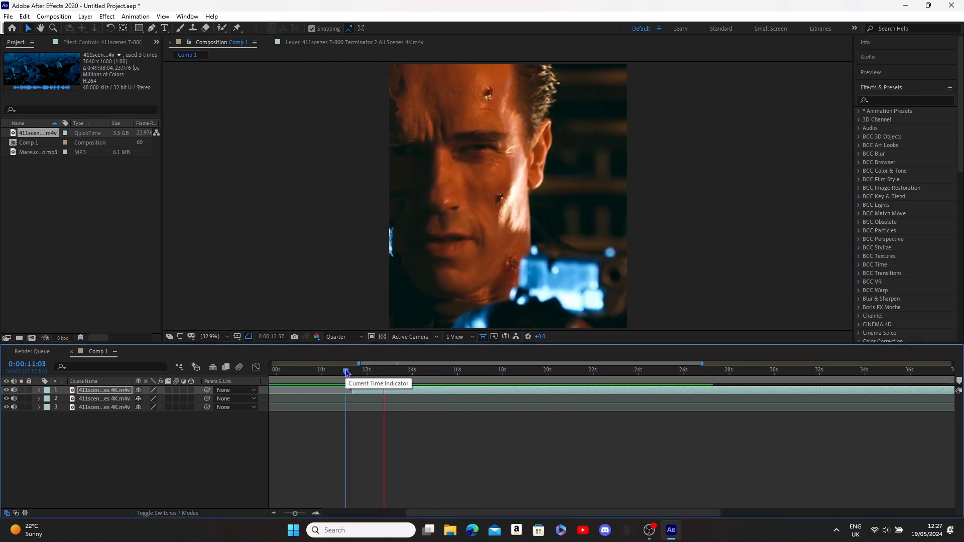
- Split the gun-aiming clip at the end of its shot and delete the leftover footage
key(space)
scroll(425, 374, up, 5)
key(space)
key(space)
key(ctrl+shift+d)
key(Delete)
- Shift the gun-aiming clip earlier on the timeline so it starts right where the second clip ends
drag(423, 371, 406, 372)
key(space)
key(space)
scroll(407, 396, up, 5)
drag(489, 390, 465, 390)
drag(387, 371, 291, 371)
key(space)
drag(537, 390, 447, 390)
- Play back the three-clip sequence from the beginning to check the cuts
drag(697, 371, 432, 372)
key(space)
key(space)
scroll(466, 441, down, 5)
key(Home)
key(space)
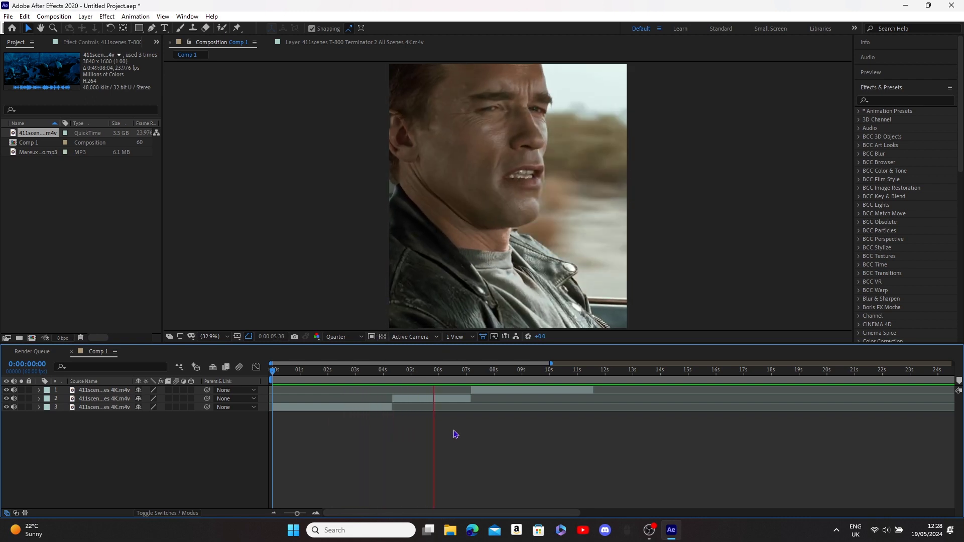
key(space)
- Place the second clip's layer above the gun-aiming layer and slide the gun-aiming clip earlier, to start at about 0:00:06:31
scroll(458, 432, up, 1)
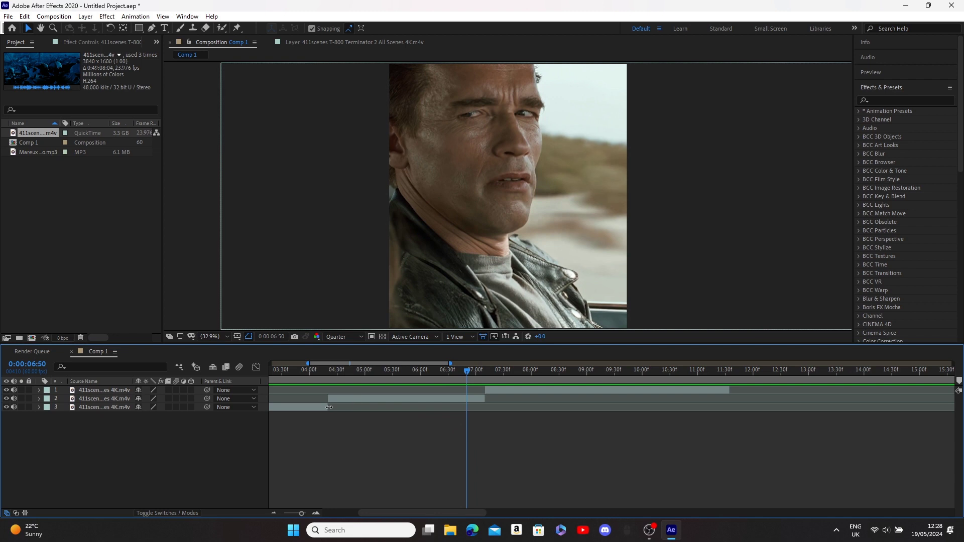
drag(111, 400, 103, 393)
key(space)
scroll(483, 421, up, 1)
key(space)
drag(502, 400, 461, 412)
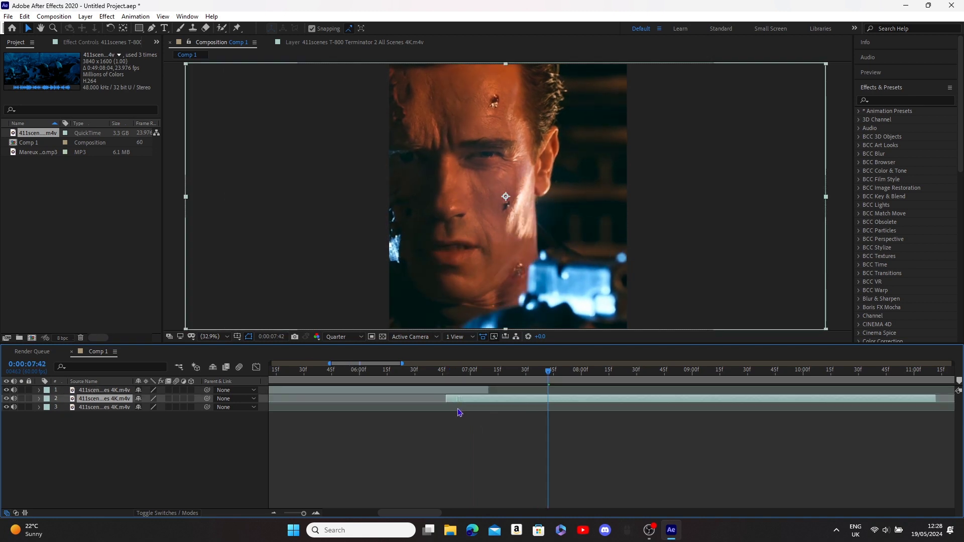
drag(417, 374, 358, 370)
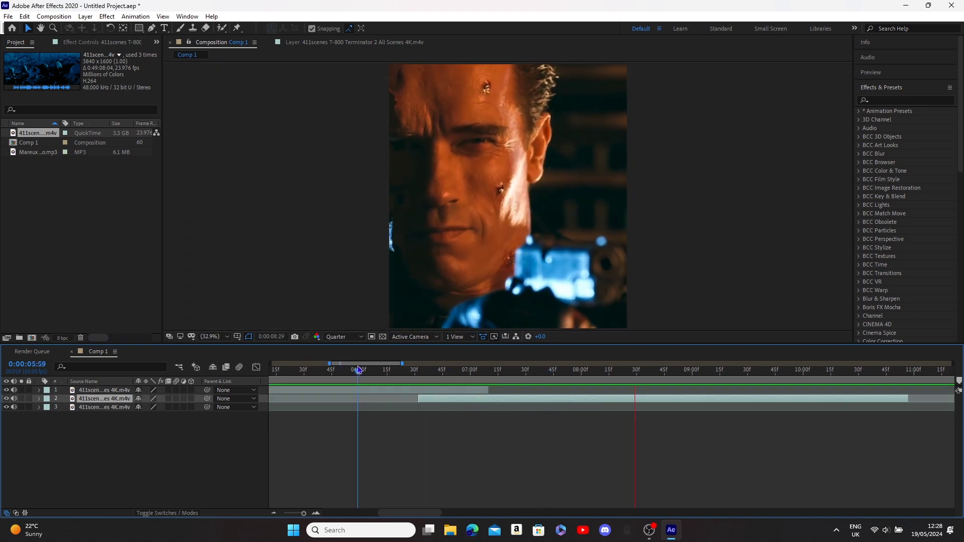
click(417, 370)
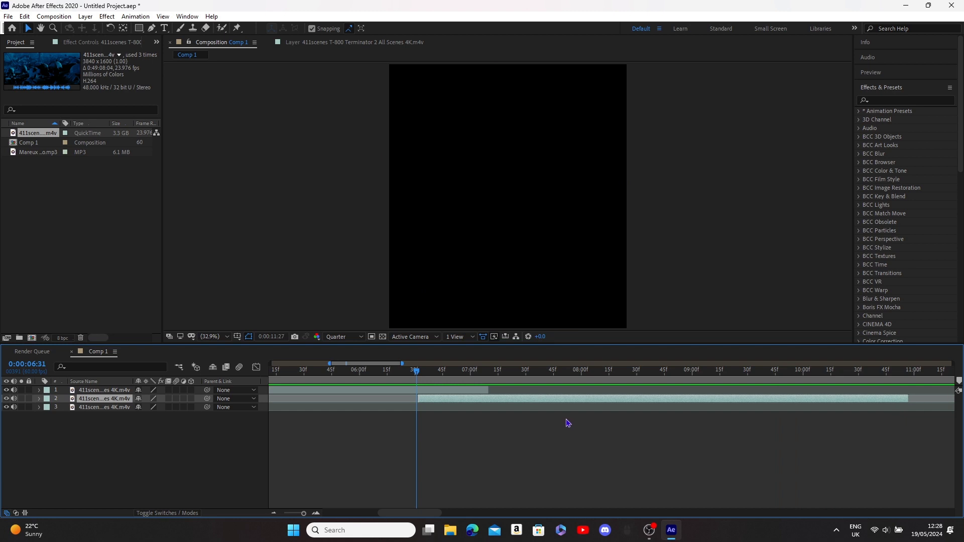
- Preview the end of the gun-aiming clip from 0:00:10:45
scroll(568, 420, down, 1)
drag(720, 373, 727, 374)
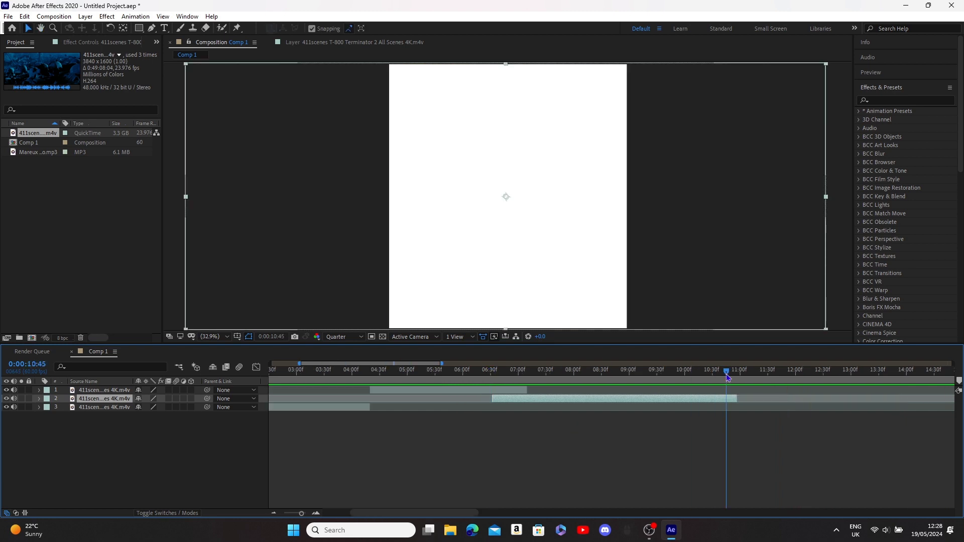
click(724, 406)
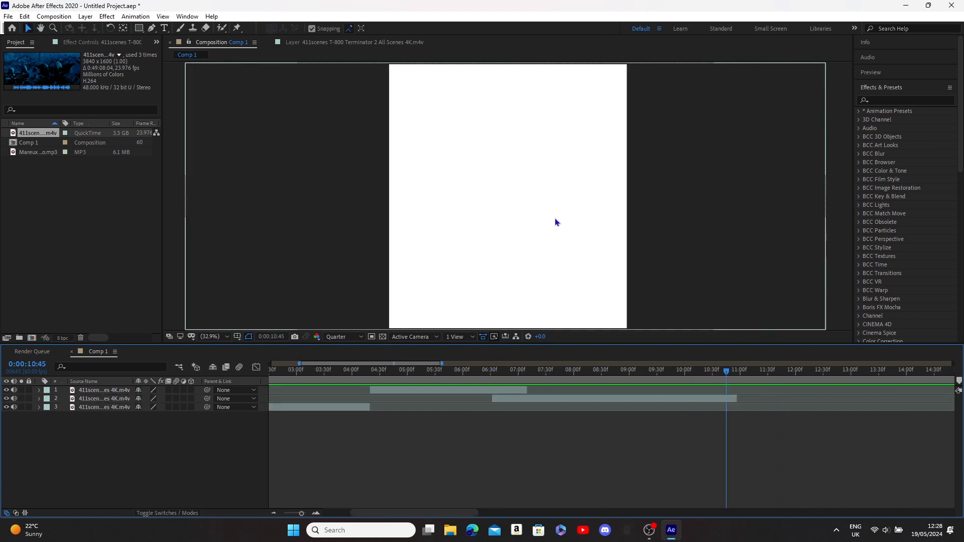
key(space)
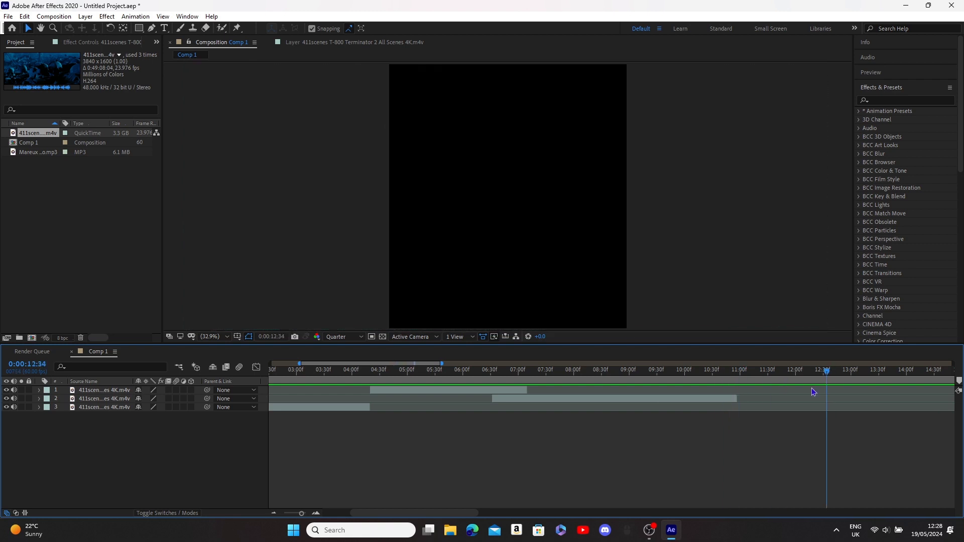
- Return to the start of the composition and save the project to the Desktop as Untitled Project.aep
drag(229, 427, 168, 417)
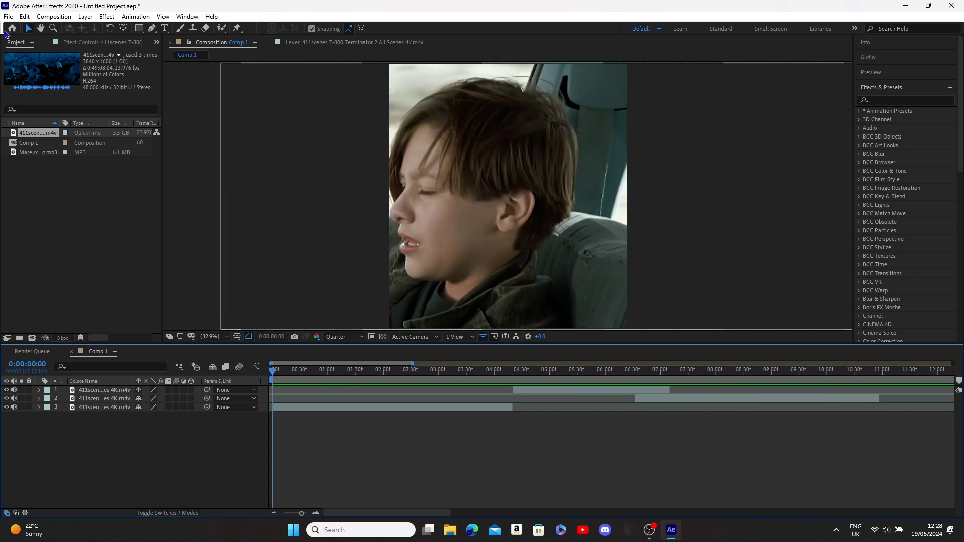
click(8, 16)
mouse_move(53, 111)
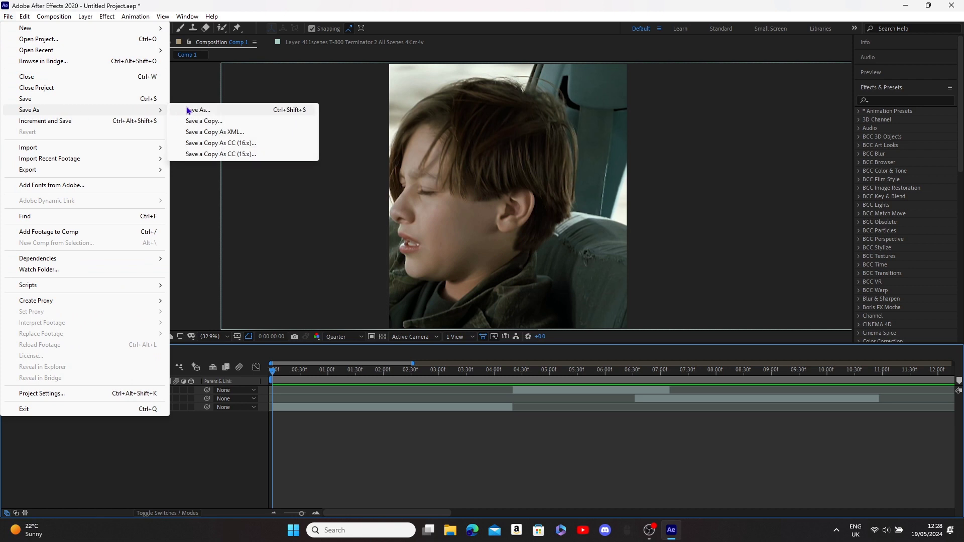
click(189, 111)
click(28, 122)
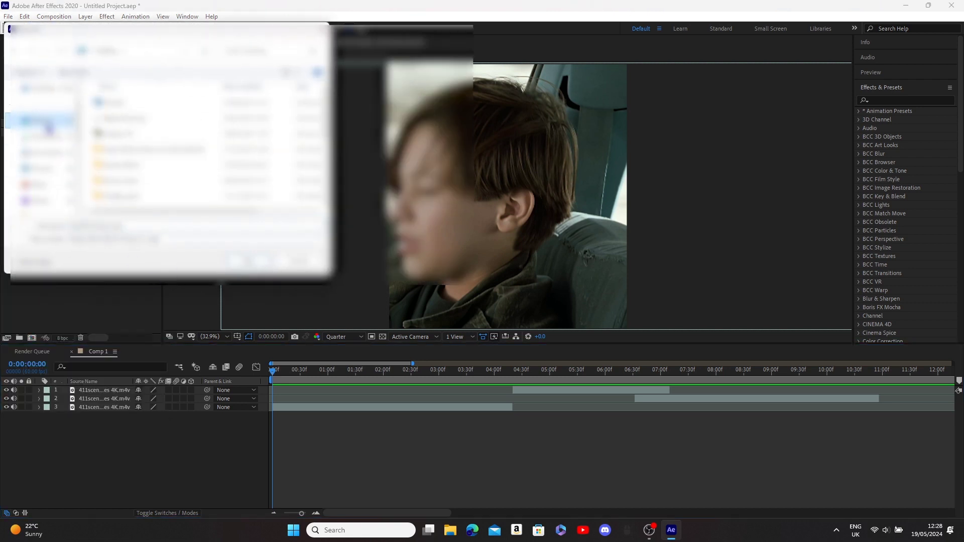
click(241, 262)
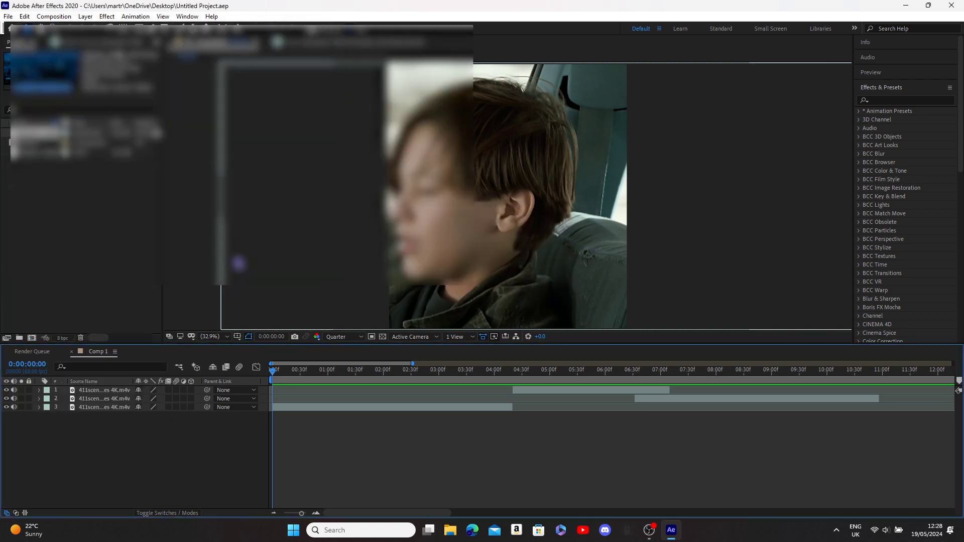
- Add the Mareux MP3 to the composition below the three scene clips and play the opening with it
drag(25, 154, 156, 280)
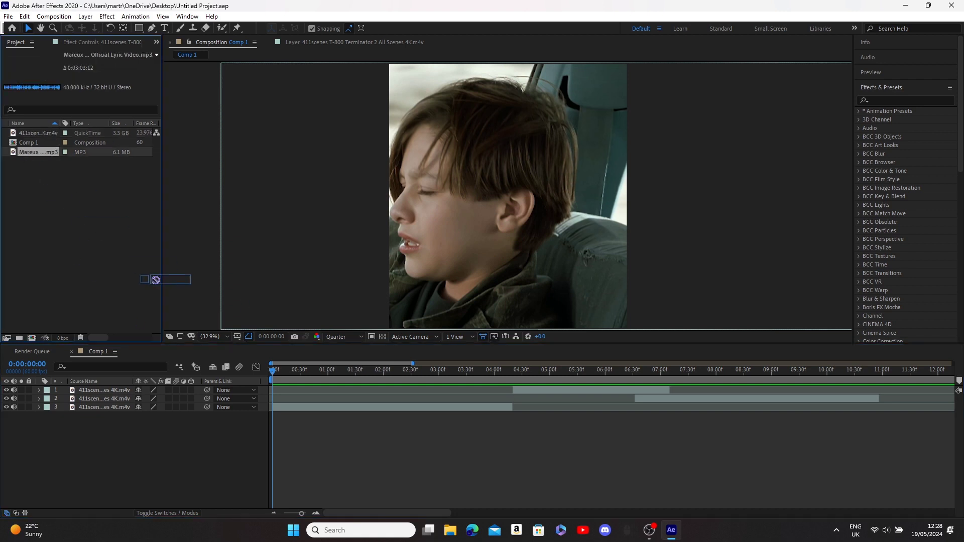
drag(227, 457, 355, 467)
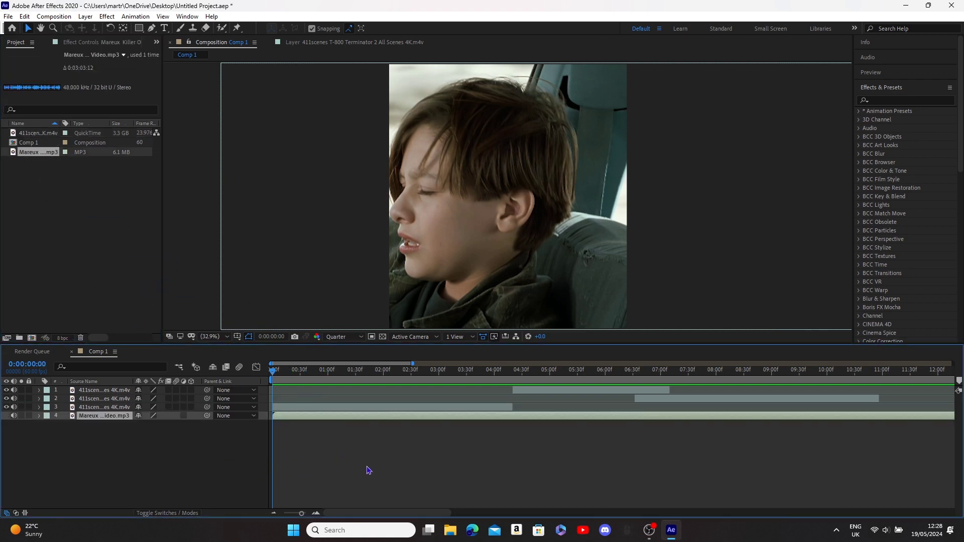
key(space)
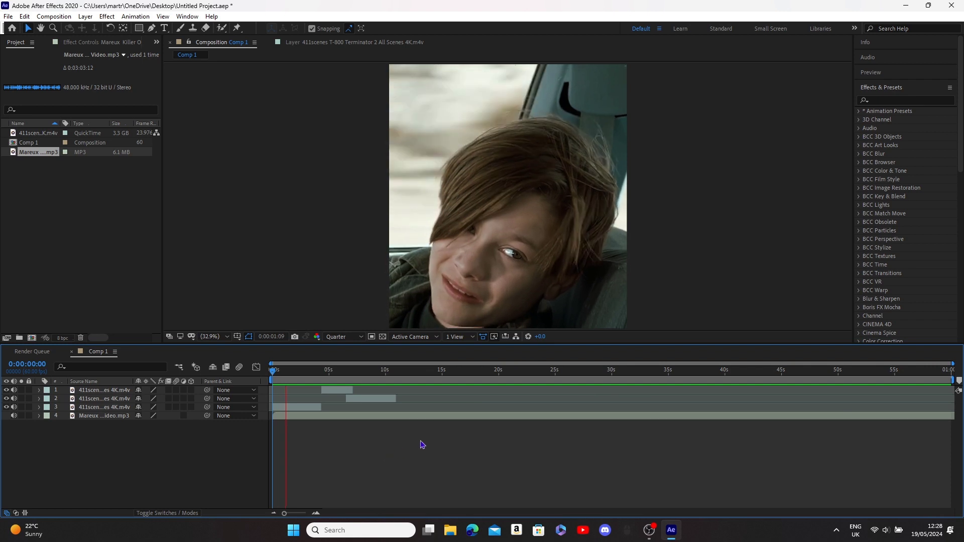
key(space)
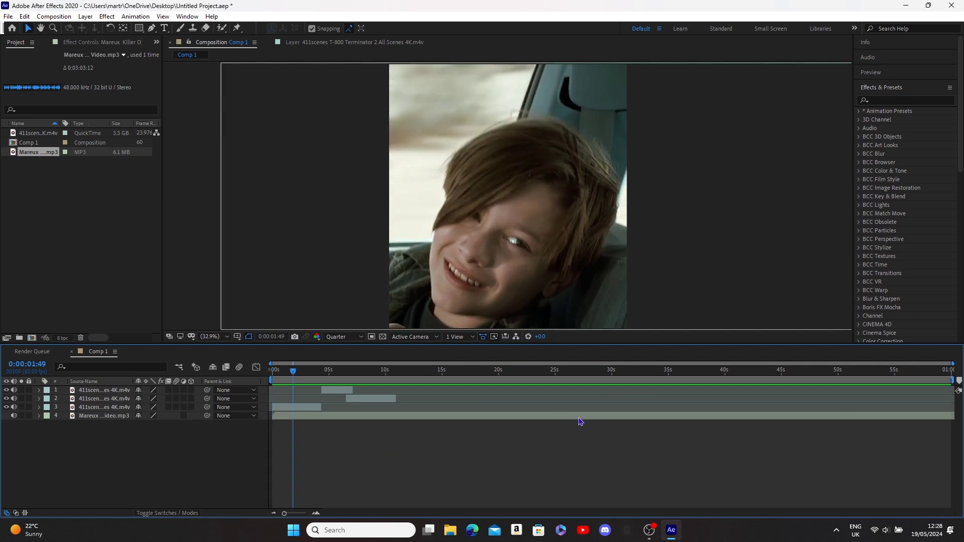
- Time-stretch the music layer with a stretch factor of 130 and preview the slowed song
click(948, 418)
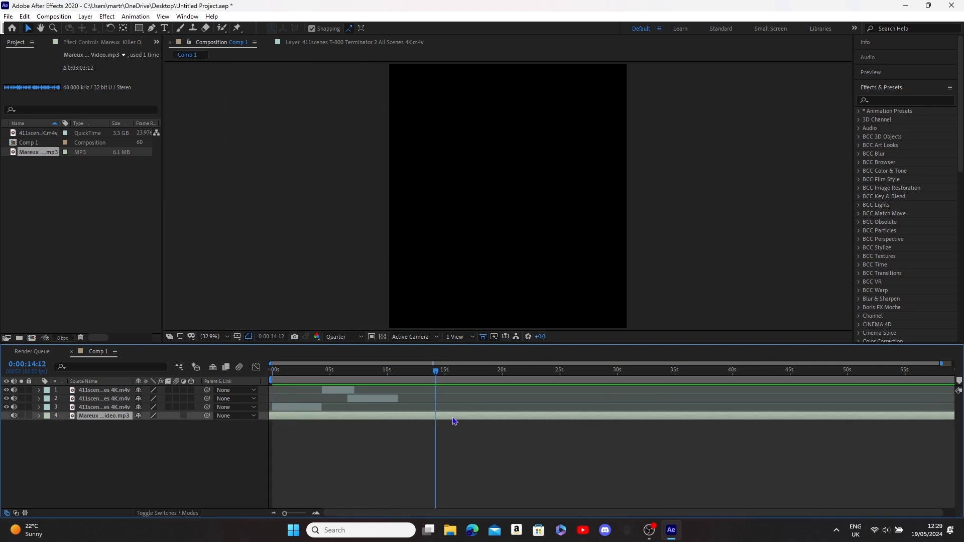
right_click(451, 420)
mouse_move(472, 185)
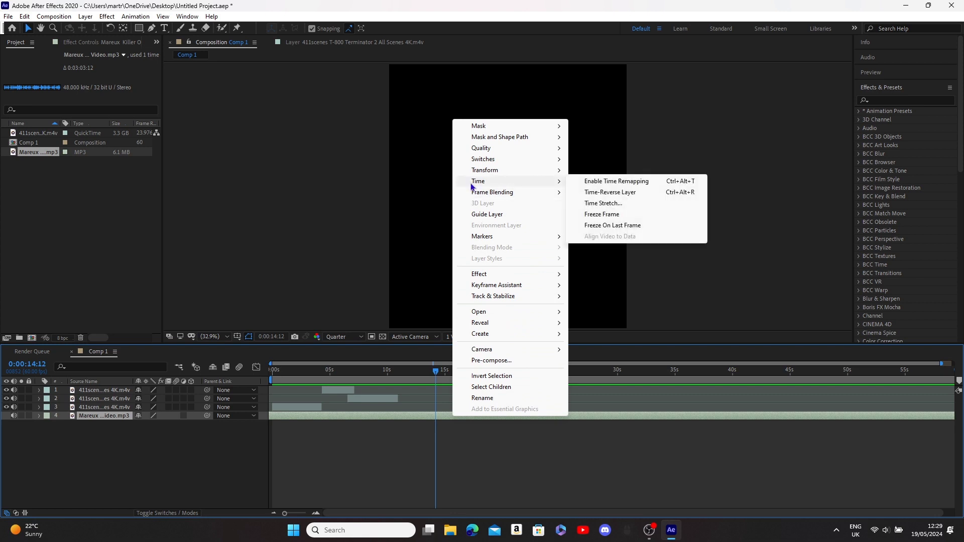
click(604, 204)
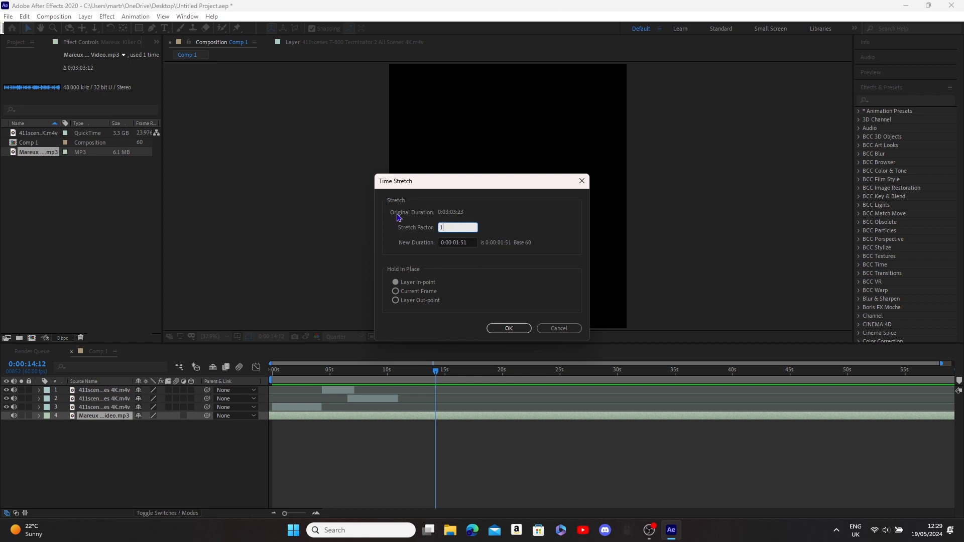
text(130)
key(Return)
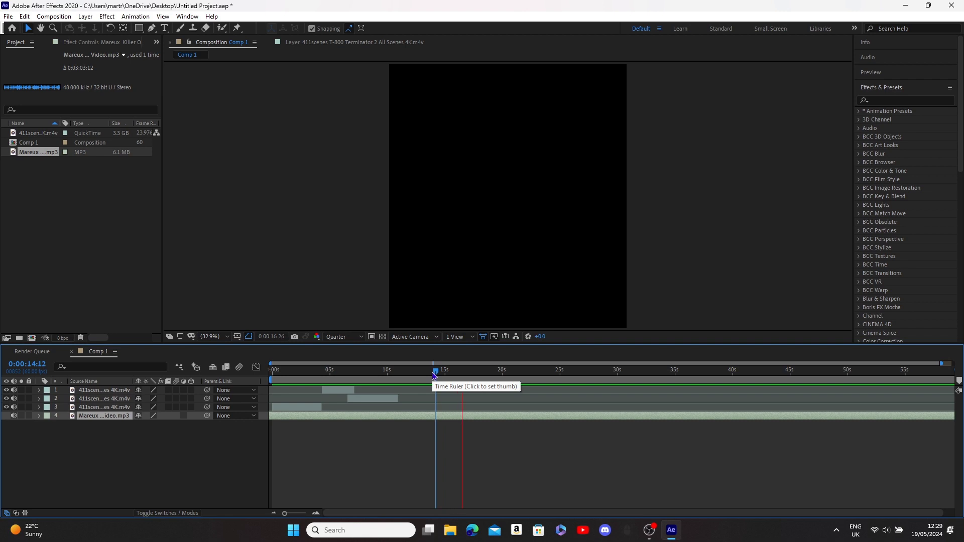
drag(421, 378, 391, 379)
click(508, 378)
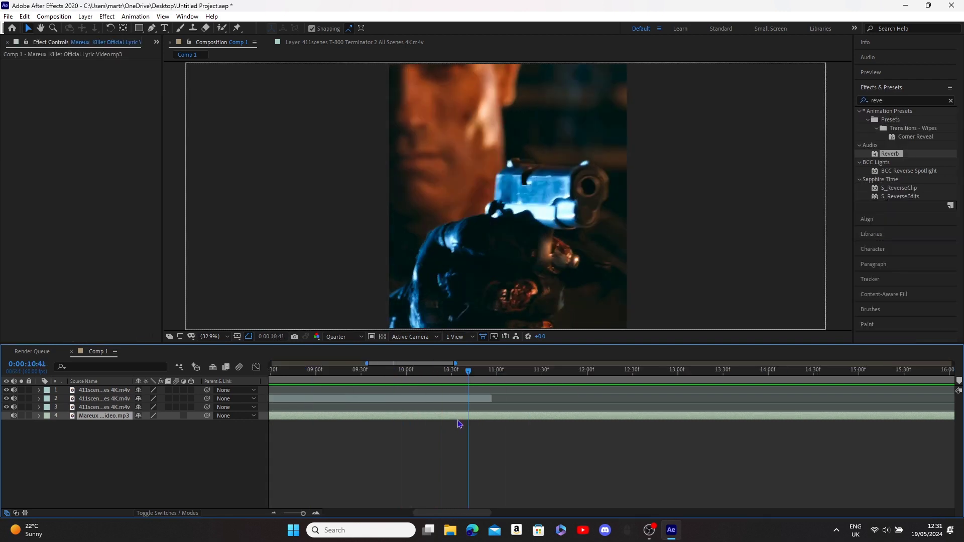
- Convert the music layer's audio to keyframes and show the Both Channels slider of the Audio Amplitude layer in the graph editor
right_click(454, 417)
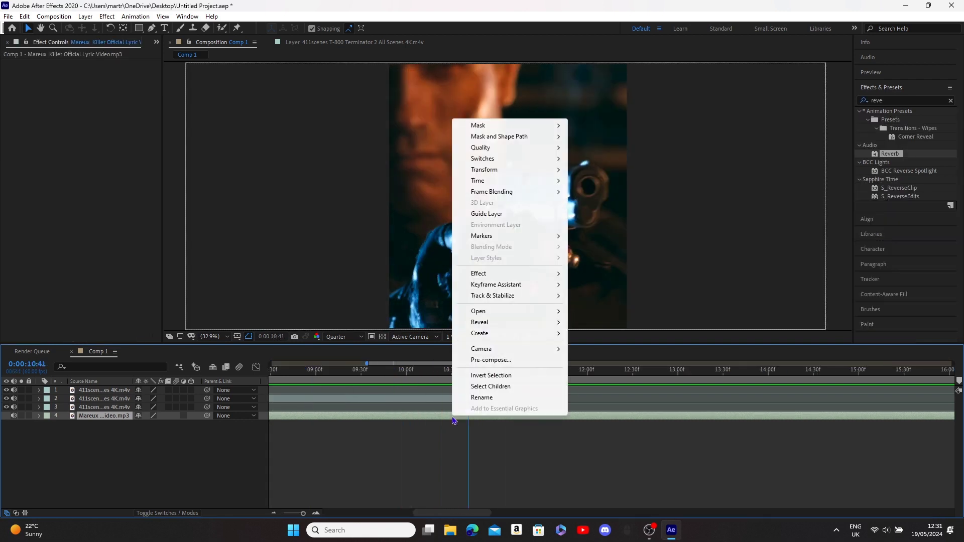
mouse_move(520, 285)
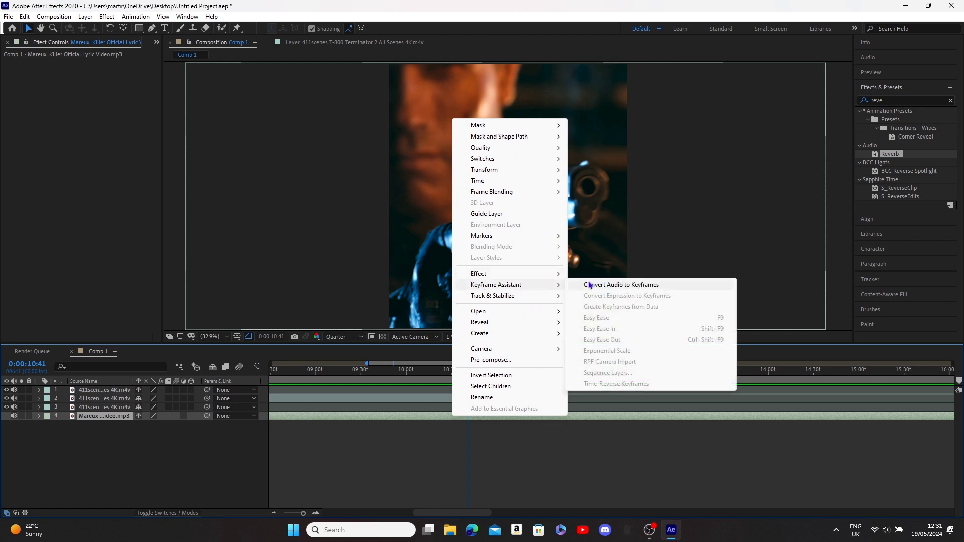
click(589, 285)
click(469, 390)
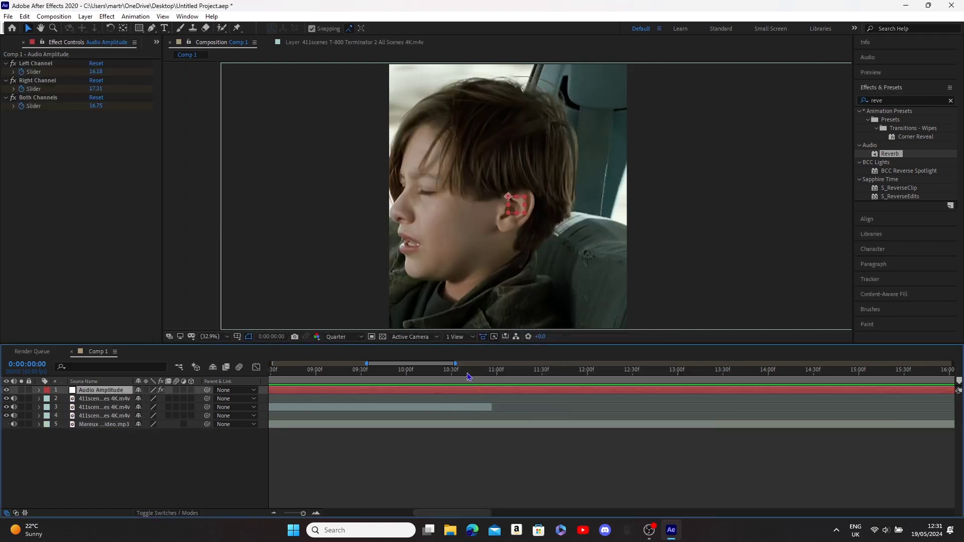
click(465, 371)
key(u)
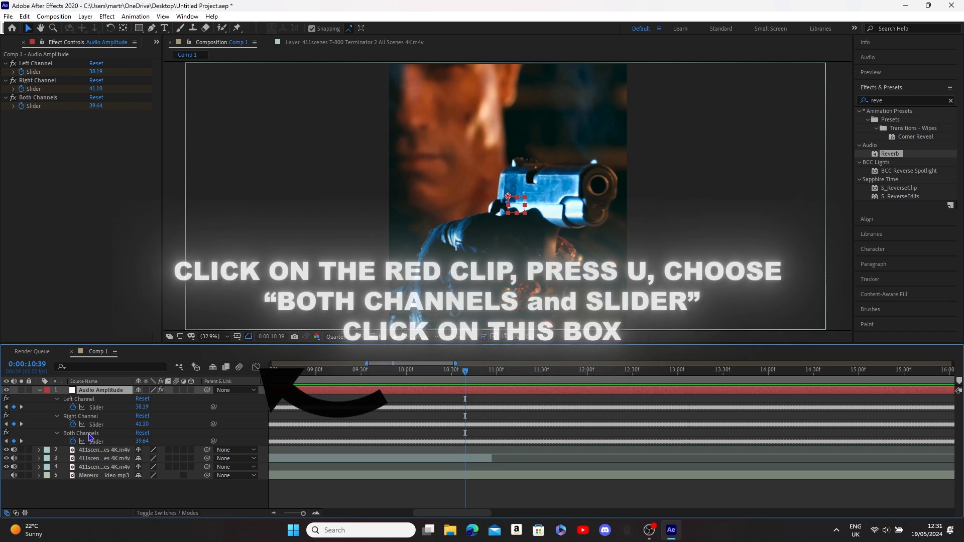
click(96, 442)
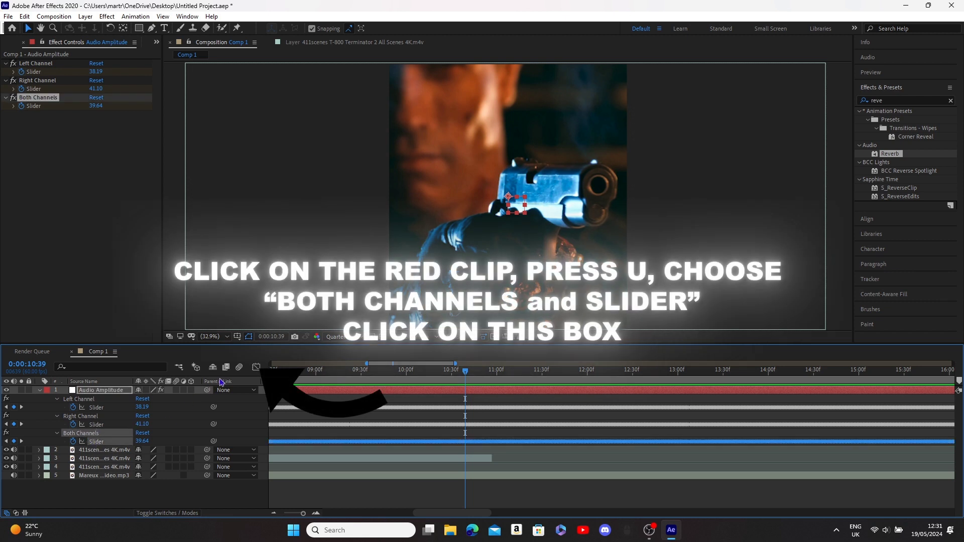
click(256, 367)
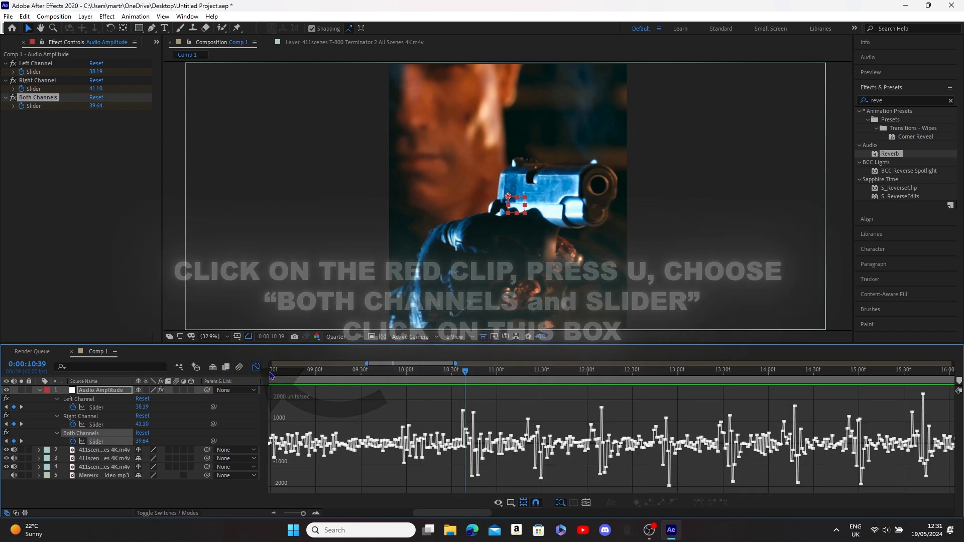
- Preview the audio peaks around the gunshot and set the current time to the muzzle flash at 0:00:10:42
drag(518, 373, 446, 371)
key(space)
key(space)
mouse_move(530, 372)
mouse_down()
mouse_move(505, 376)
mouse_move(518, 381)
mouse_up()
key(space)
click(524, 380)
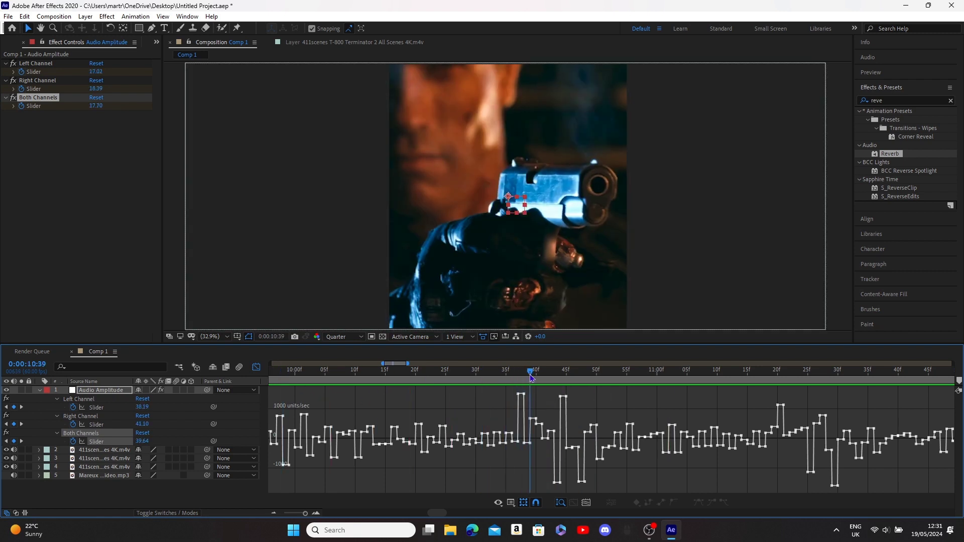
drag(534, 377, 550, 377)
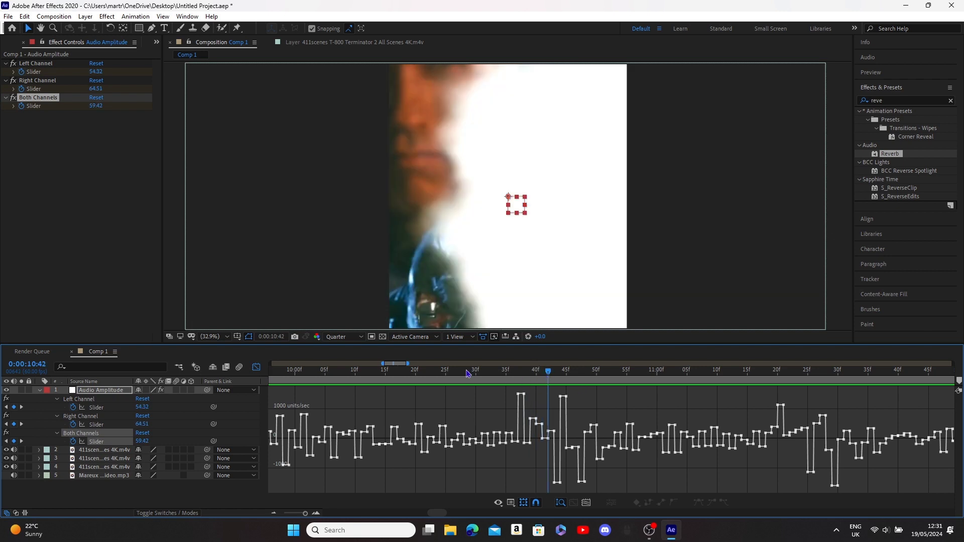
- Delete the Audio Amplitude layer and shift the music layer slightly later to line its beat up with the gunshot at 0:00:10:42
click(256, 367)
click(538, 391)
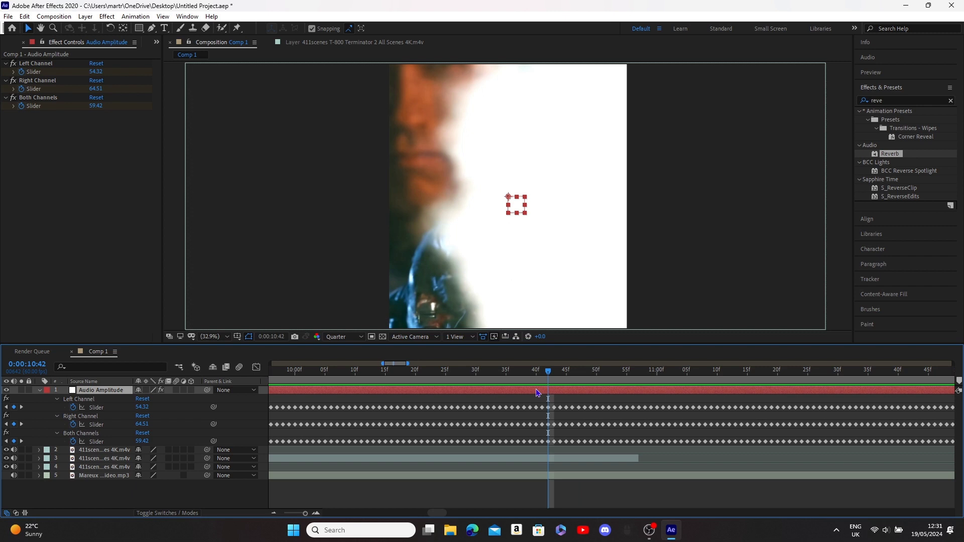
key(Delete)
scroll(553, 422, up, 2)
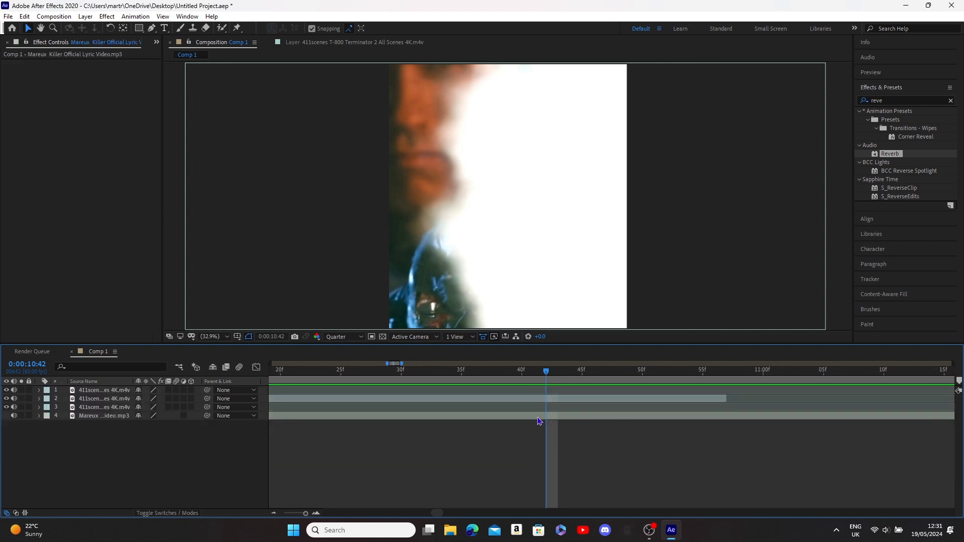
click(537, 417)
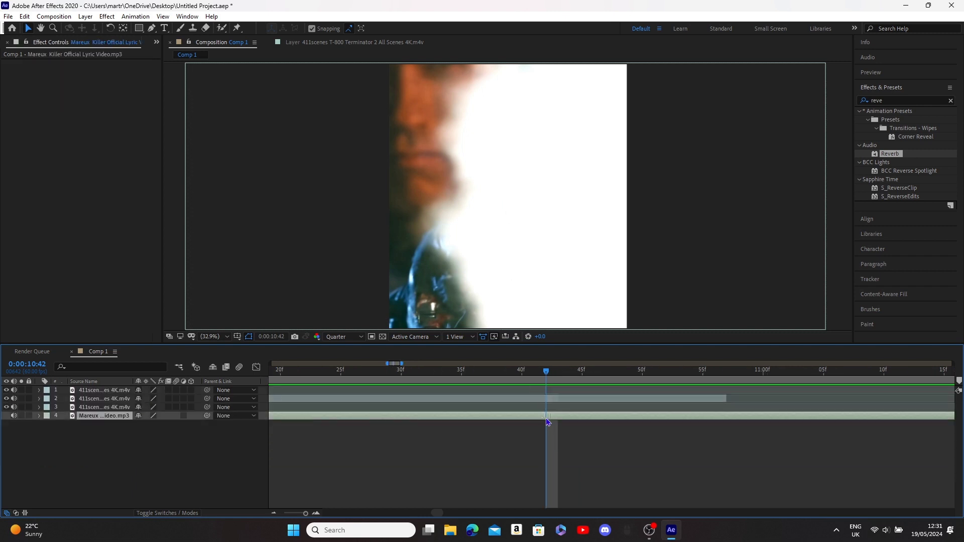
drag(549, 418, 561, 419)
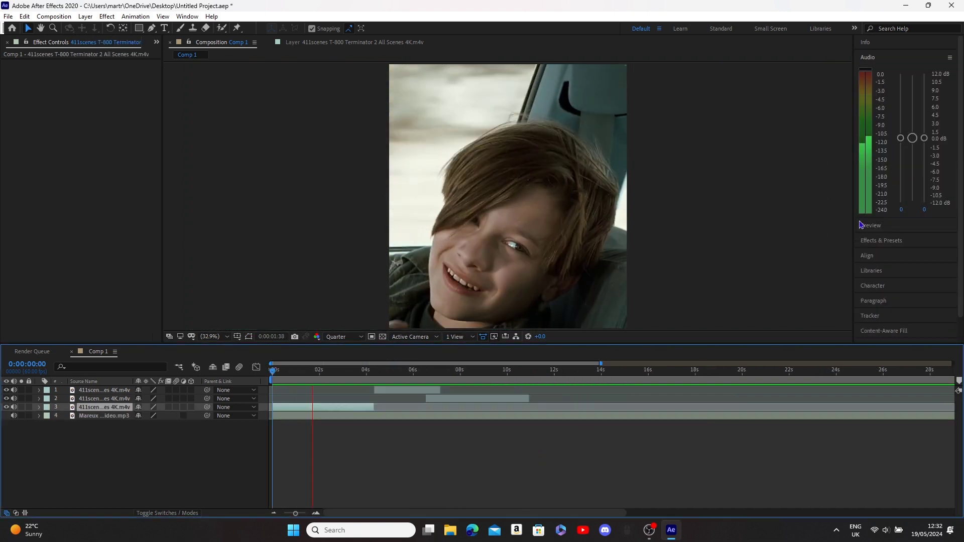
- Raise the audio levels of the scene clips to 12 dB and play back the mix
key(space)
click(420, 390)
drag(913, 138, 913, 75)
click(483, 399)
key(space)
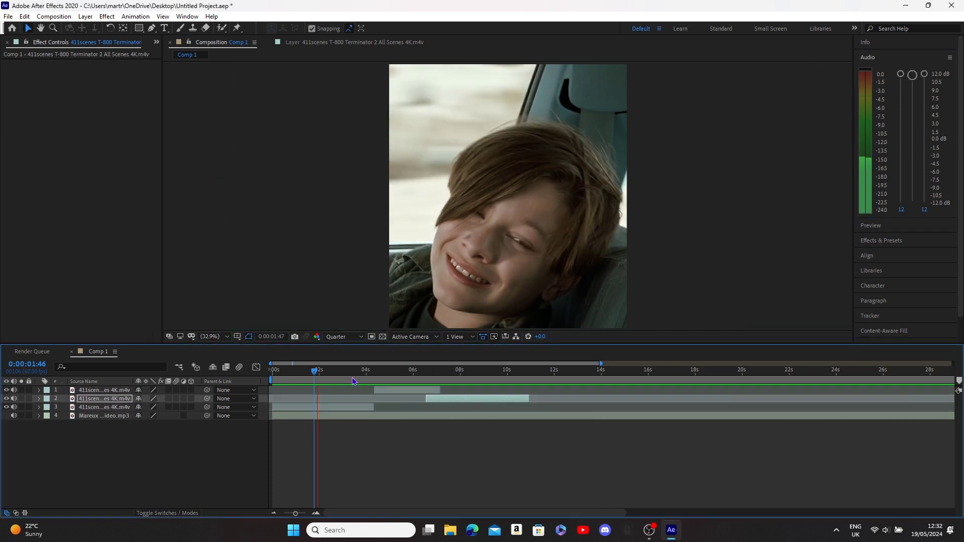
click(464, 446)
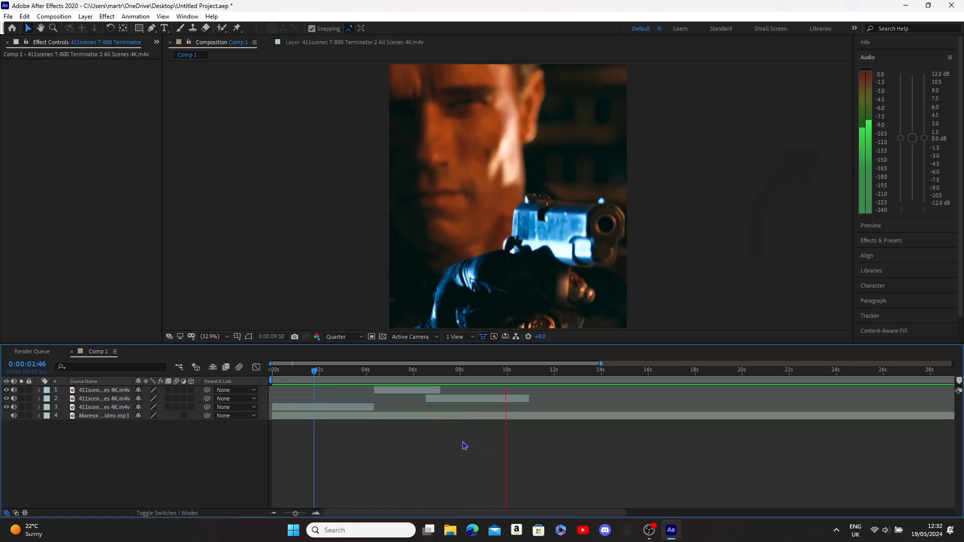
- Lower the audio levels of the gun-aiming clip and the first clip to about 7.8 dB and play back from the start
click(484, 399)
key(space)
drag(912, 76, 912, 97)
click(321, 407)
drag(912, 76, 910, 98)
click(272, 372)
key(space)
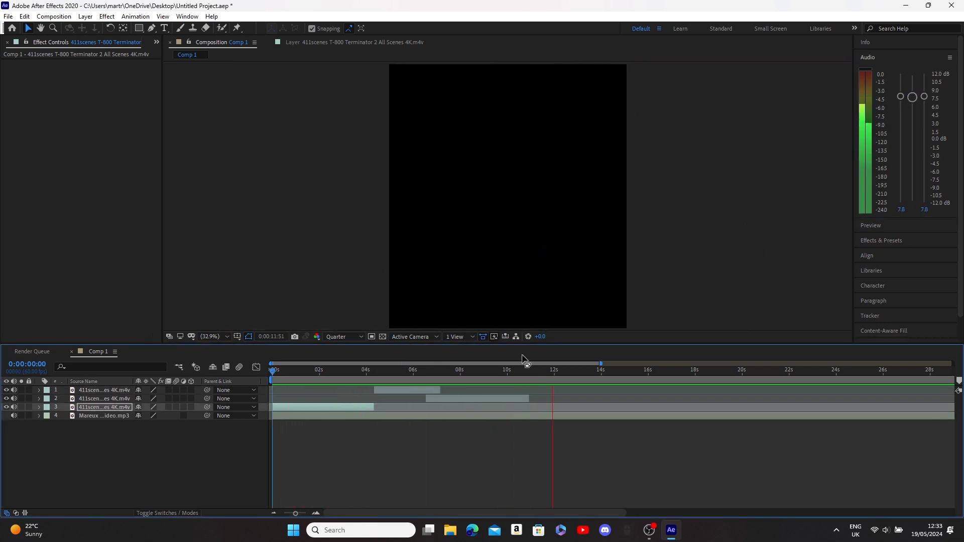
- Keyframe the music layer's Audio Levels at -5.3 dB shortly before the gunshot and move the current time to 0:00:10:42
scroll(519, 440, up, 2)
click(507, 417)
drag(515, 372, 468, 386)
click(39, 416)
click(48, 424)
click(65, 433)
scroll(539, 374, up, 2)
drag(539, 373, 505, 381)
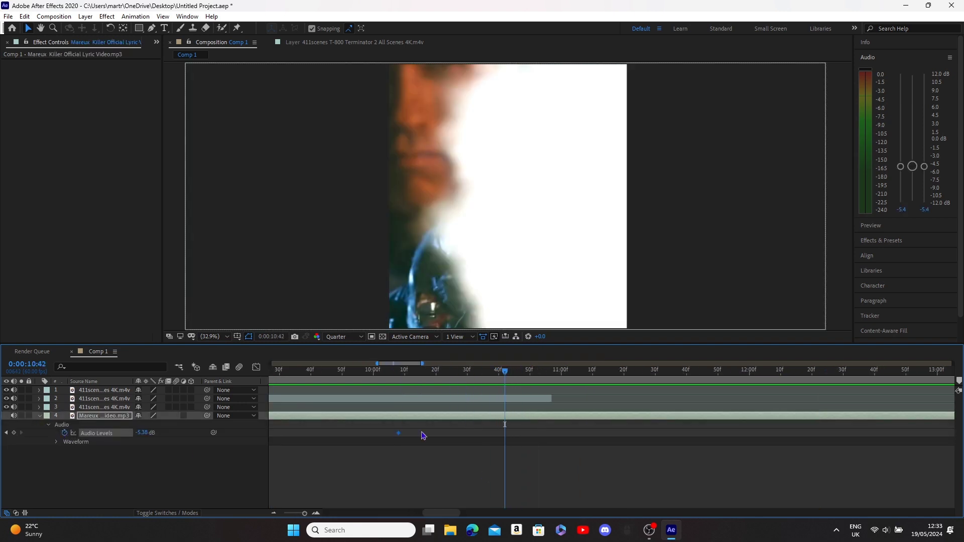
- Play back the edit around the gunshot and from the beginning to check the music's volume change against the clips
scroll(385, 433, down, 2)
key(space)
drag(415, 372, 271, 372)
key(u)
key(space)
key(space)
key(u)
click(427, 454)
scroll(427, 455, down, 3)
key(space)
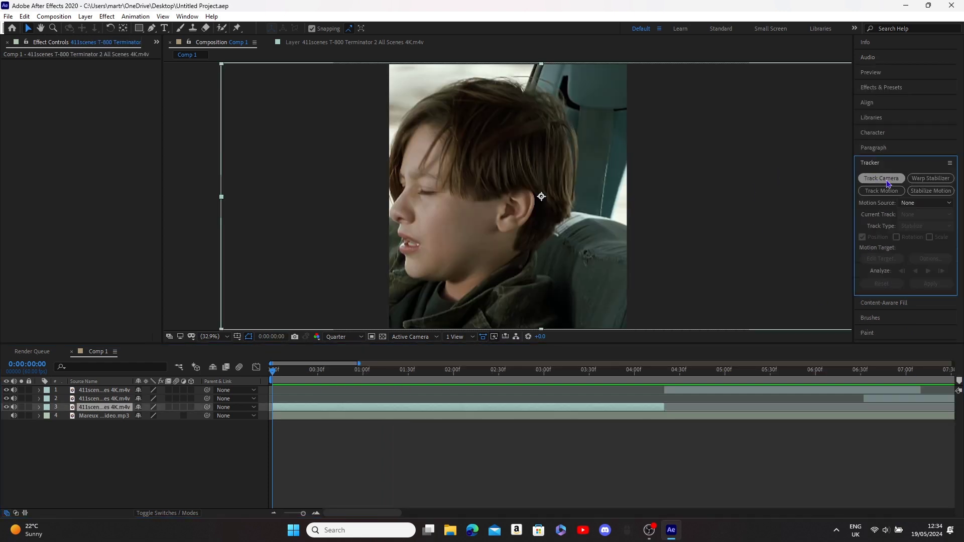
- Start Stabilize Motion on the first clip with Position tracking and place Track Point 1 on the boy's nose
click(930, 191)
scroll(532, 180, up, 4)
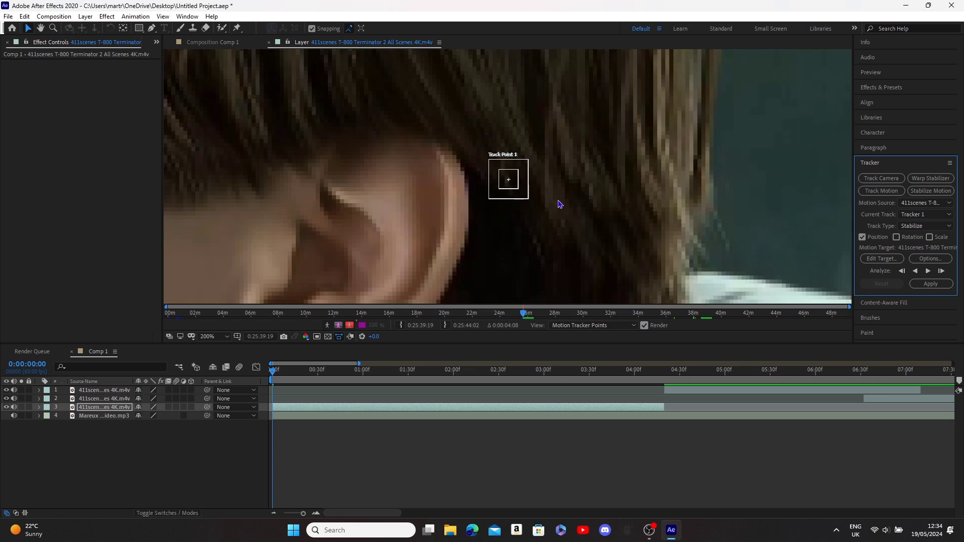
drag(558, 201, 647, 198)
drag(596, 178, 293, 229)
drag(421, 227, 837, 184)
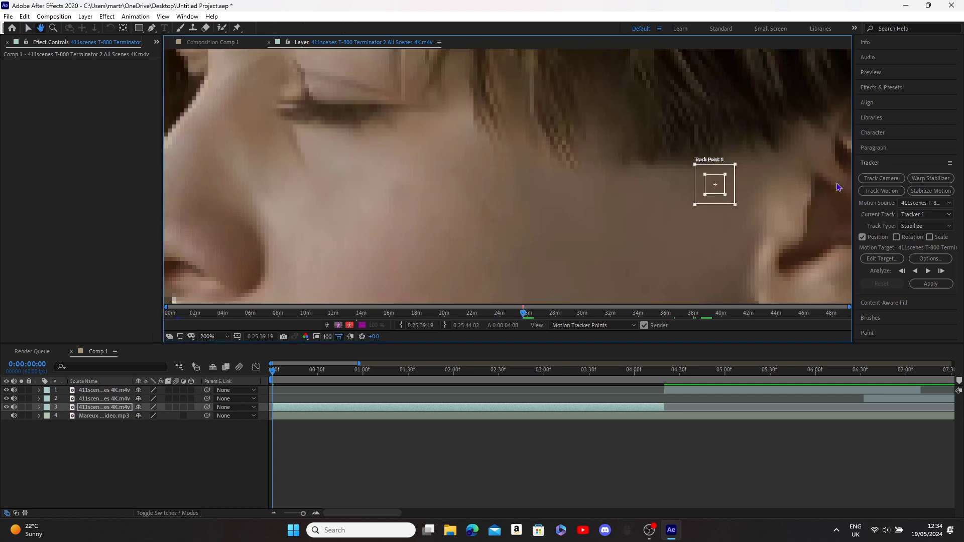
drag(629, 191, 244, 227)
drag(330, 217, 564, 290)
scroll(598, 276, down, 2)
drag(617, 266, 392, 221)
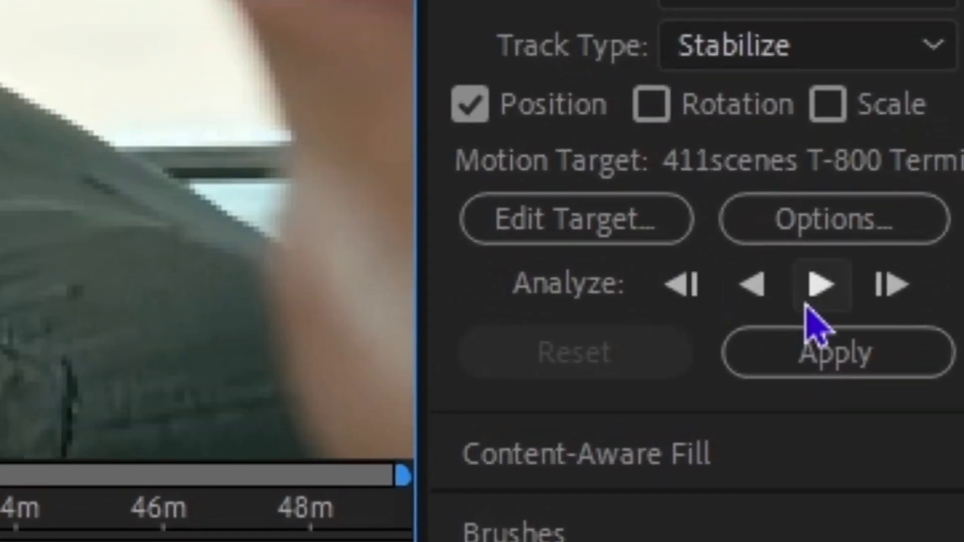
- Try analyzing the nose track forward through the first clip, undo the analysis and return to the first frame
click(881, 280)
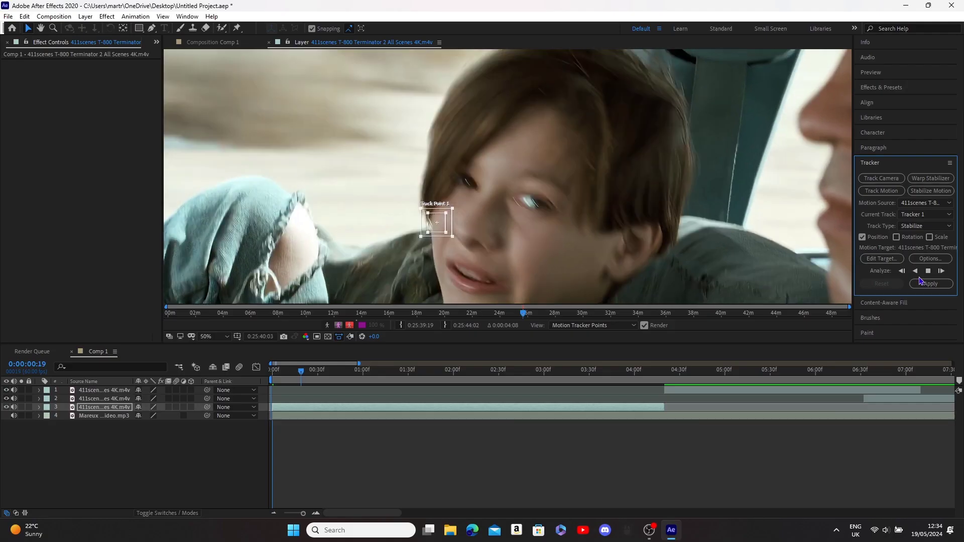
click(821, 284)
key(ctrl+z)
key(Home)
scroll(437, 246, up, 1)
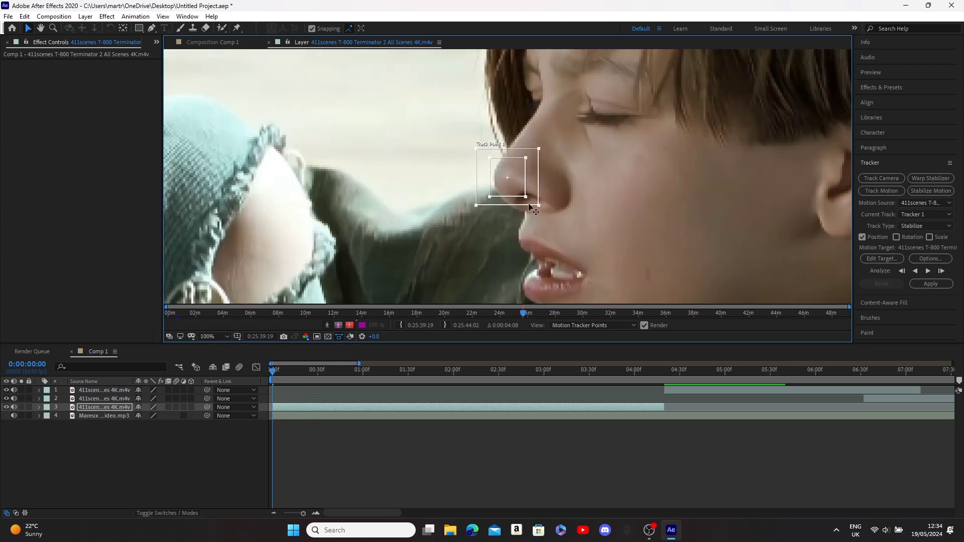
- Refit Track Point 1 and its search region around the boy's nose and analyze the track forward to the first clip's end
drag(534, 208, 563, 226)
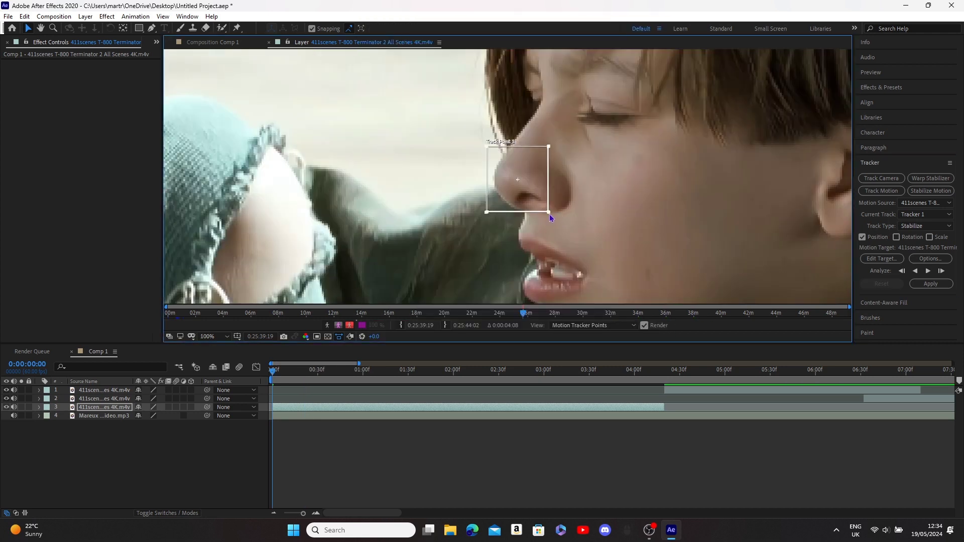
key(comma)
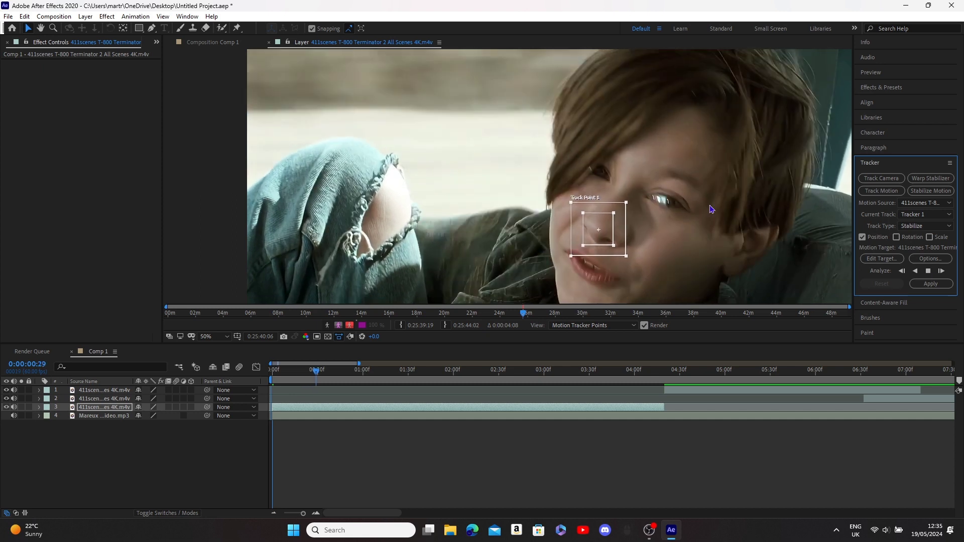
click(928, 272)
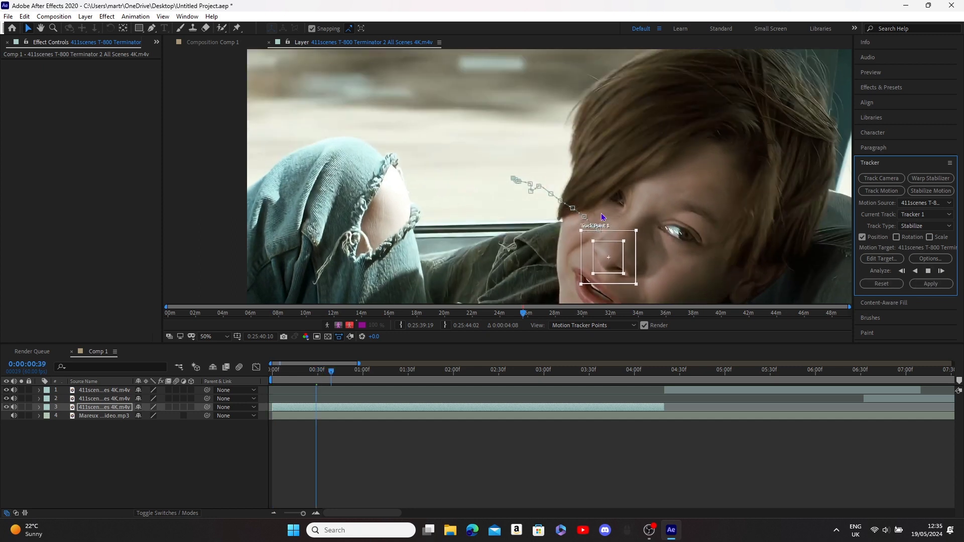
scroll(566, 236, up, 1)
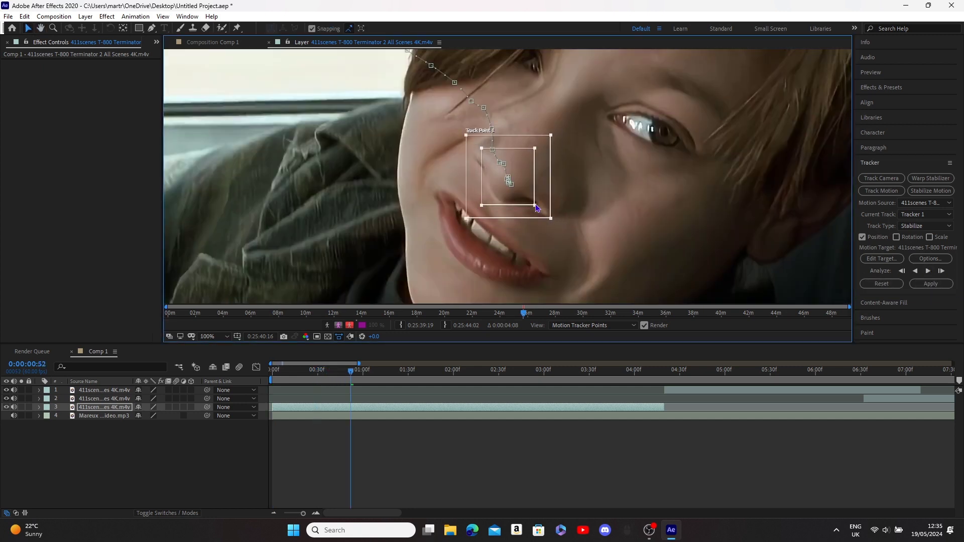
scroll(538, 209, down, 1)
click(927, 271)
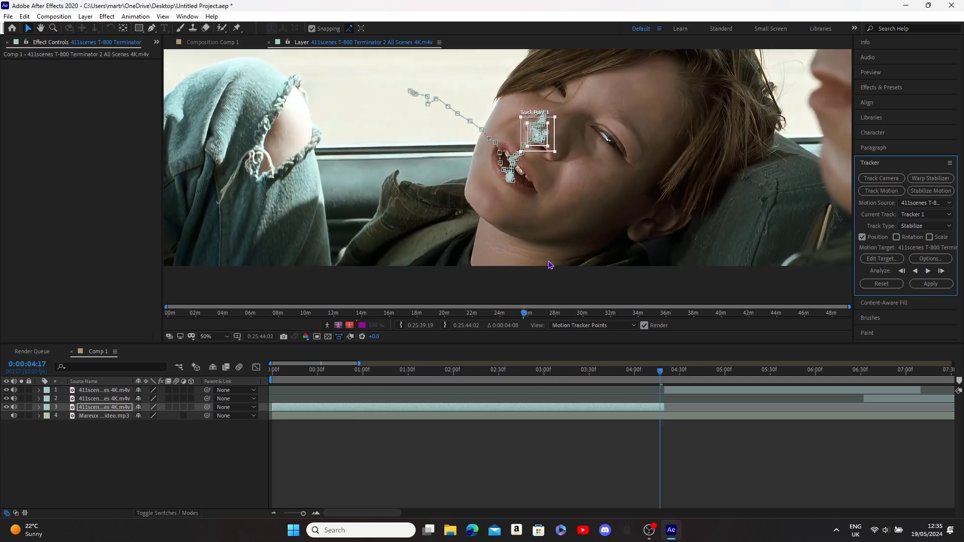
- Apply the stabilization to the first clip in X and Y and collapse the layer's revealed properties
click(930, 284)
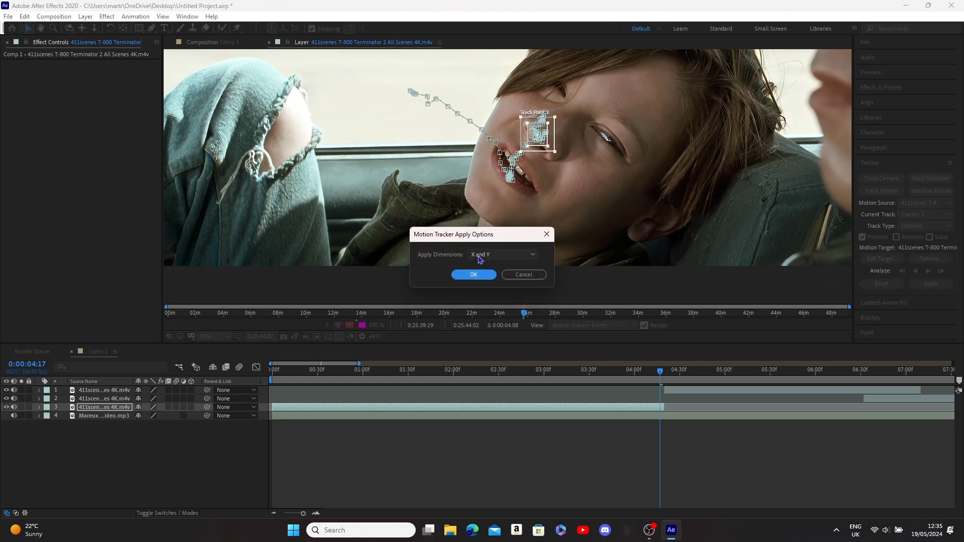
click(474, 275)
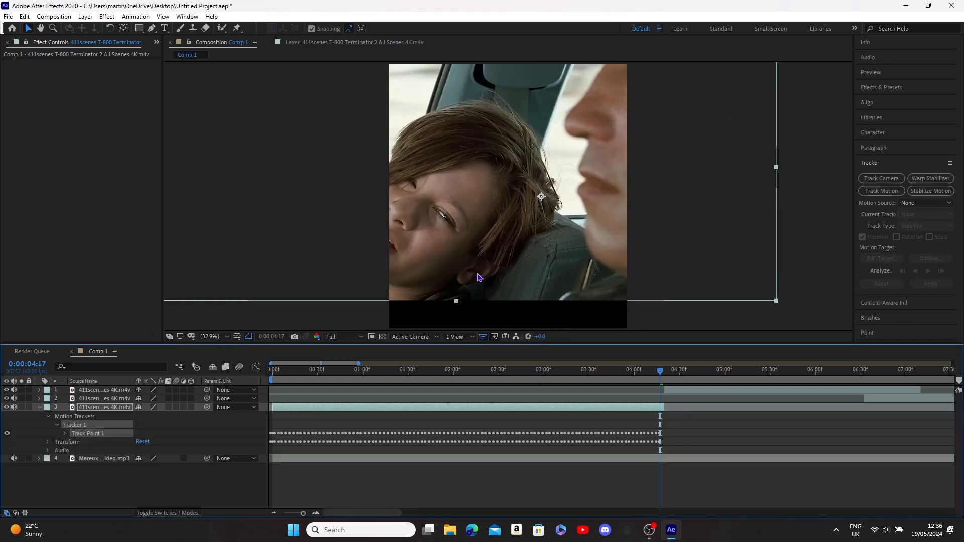
key(u)
key(u)
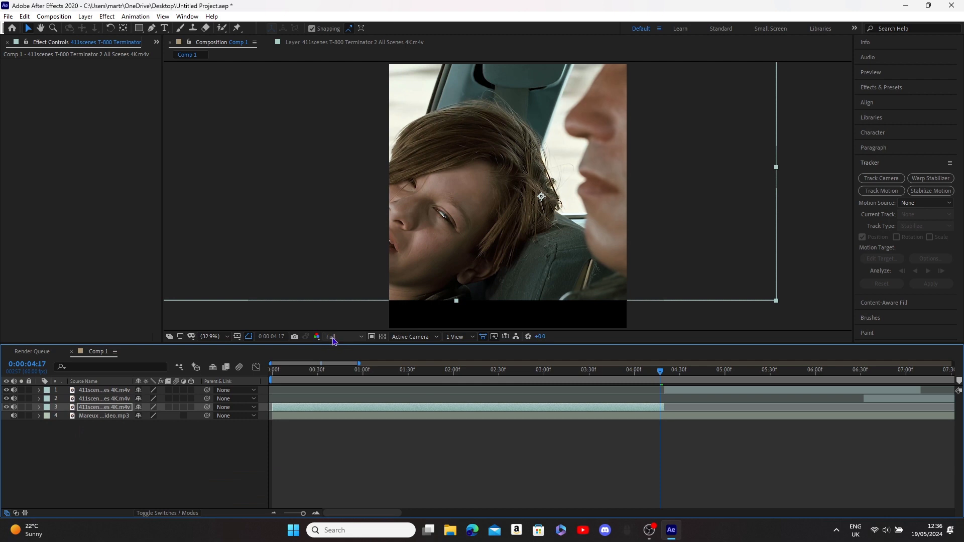
- Set the composition preview resolution to Quarter and play back the stabilized clip from the start
click(332, 338)
click(344, 396)
drag(335, 373, 194, 387)
key(space)
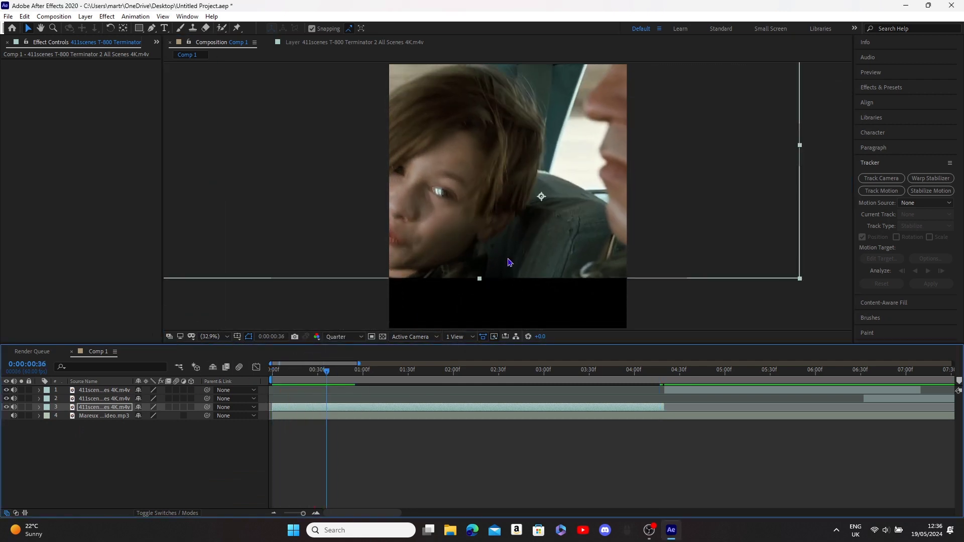
- Apply Motion Tile to the first clip with Output Width and Output Height at 300 and Mirror Edges on
click(897, 87)
click(893, 101)
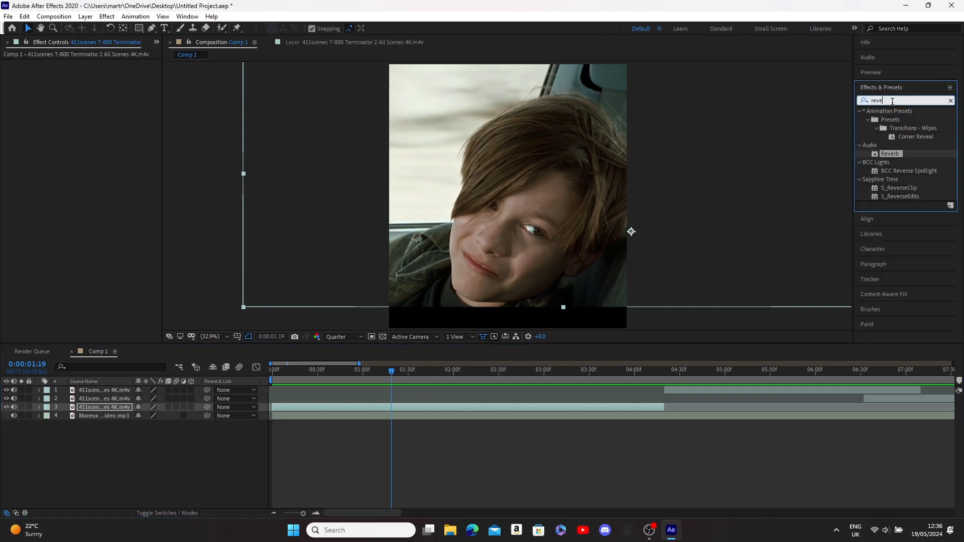
text(motion)
drag(898, 255, 516, 408)
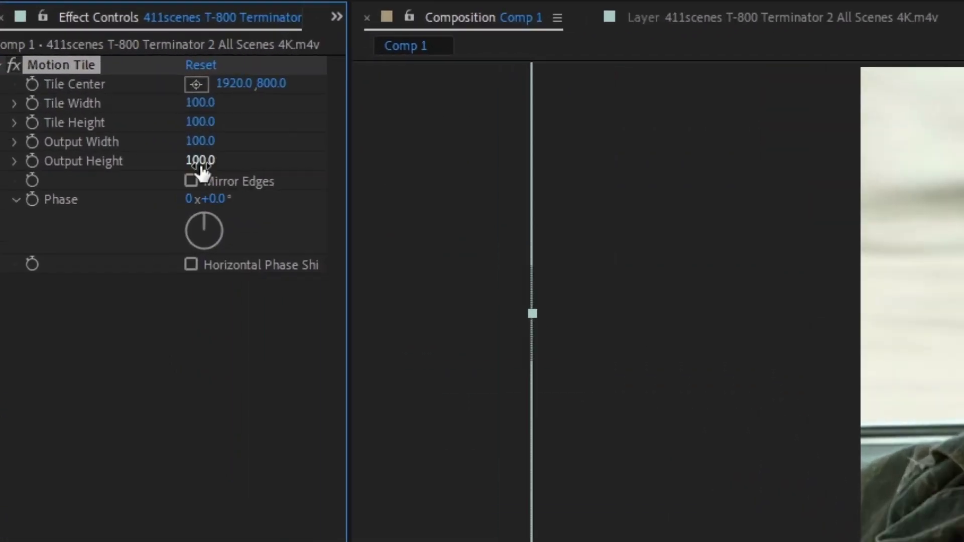
click(96, 97)
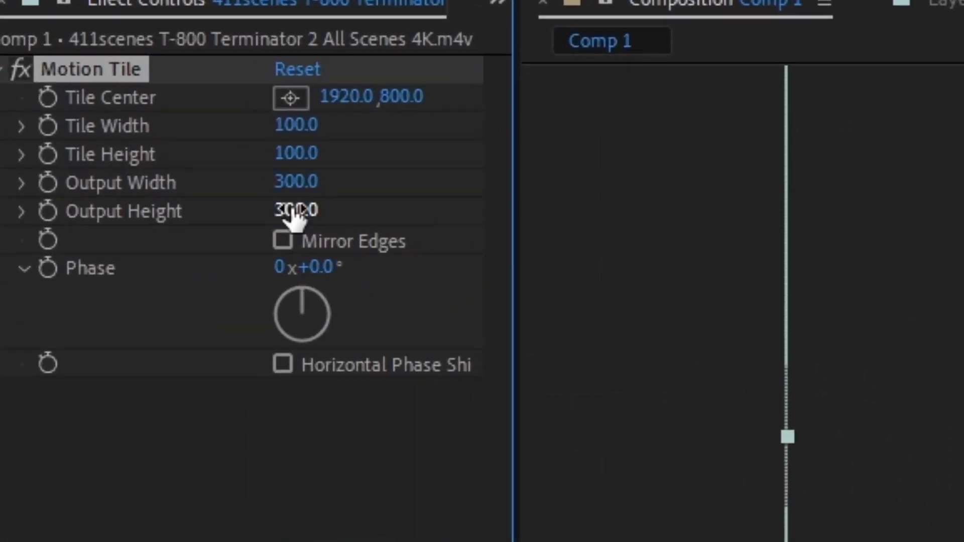
click(283, 240)
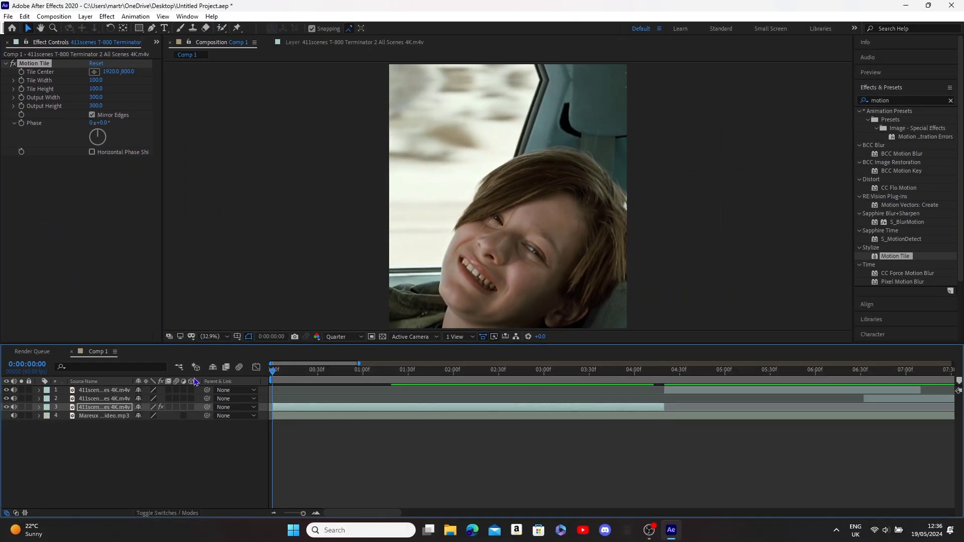
- Play back the tiled first clip and turn on frame blending and motion blur for it
key(space)
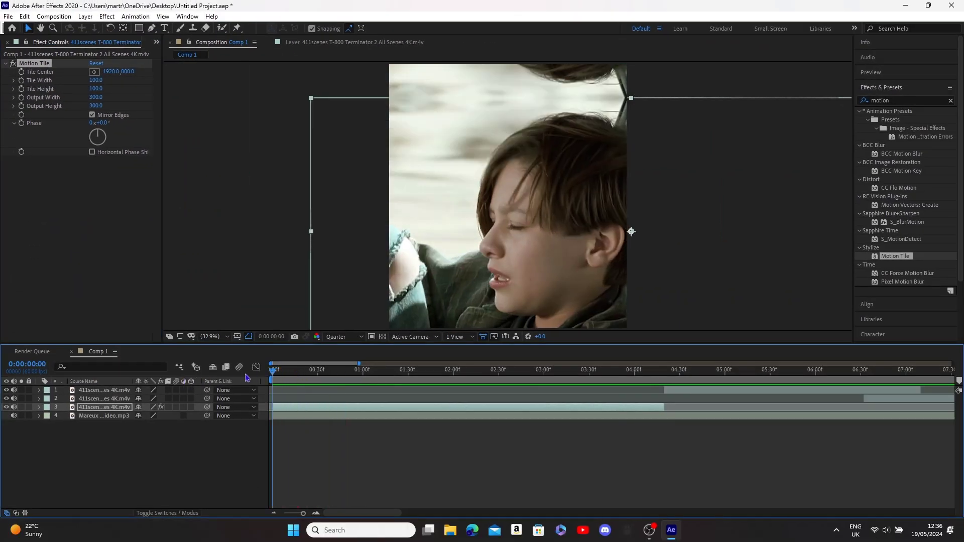
key(space)
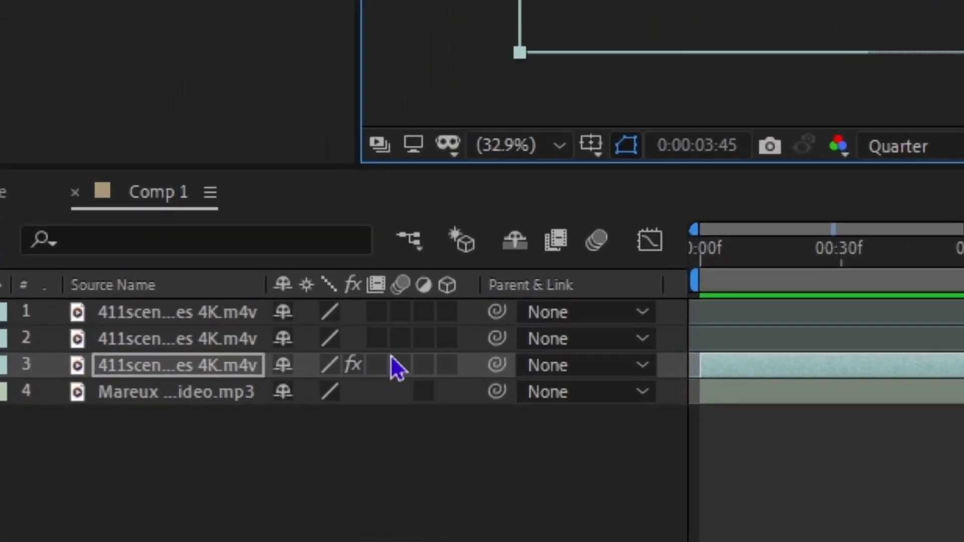
click(375, 366)
click(400, 366)
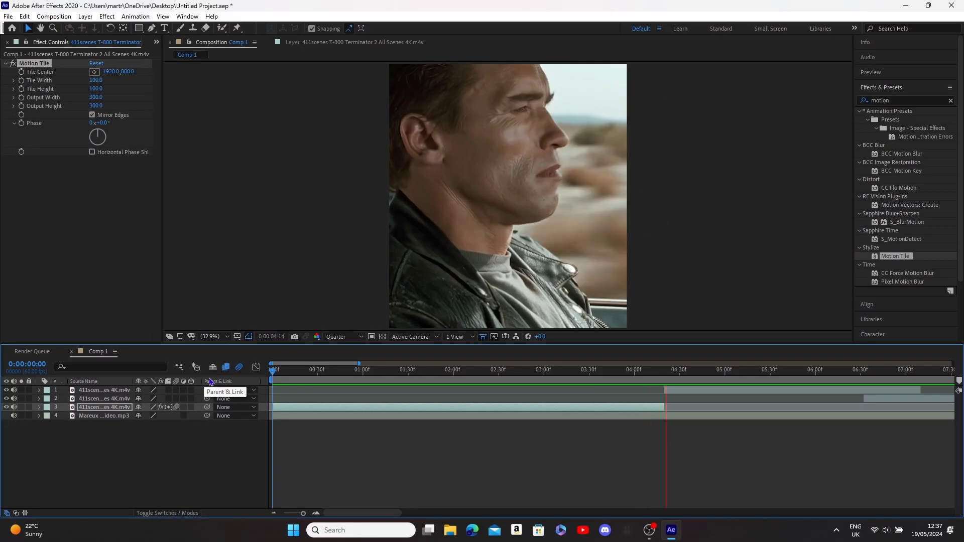
- Split the first clip at 0:00:04:18 and turn off frame blending on the short piece after the cut
drag(399, 372, 662, 395)
scroll(778, 451, up, 3)
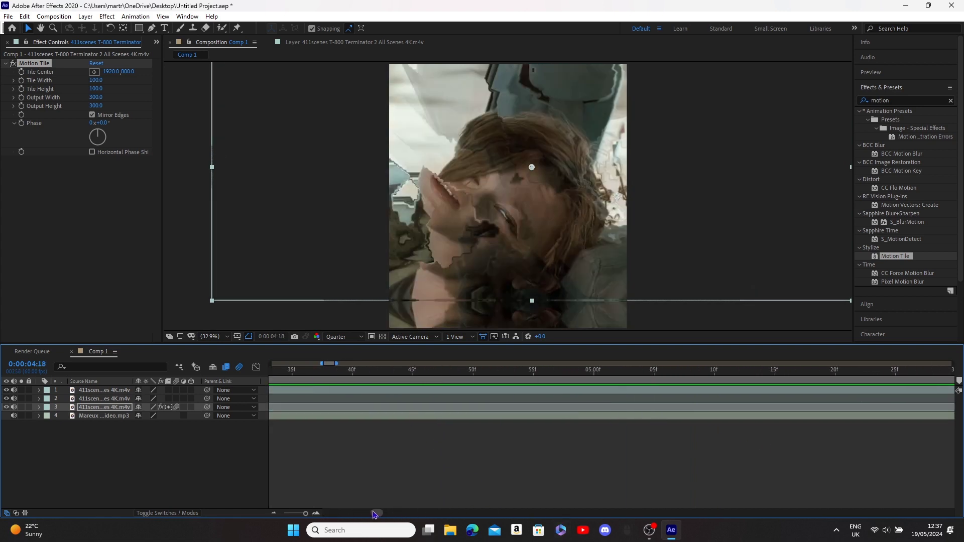
drag(374, 514, 369, 513)
key(ctrl+shift+d)
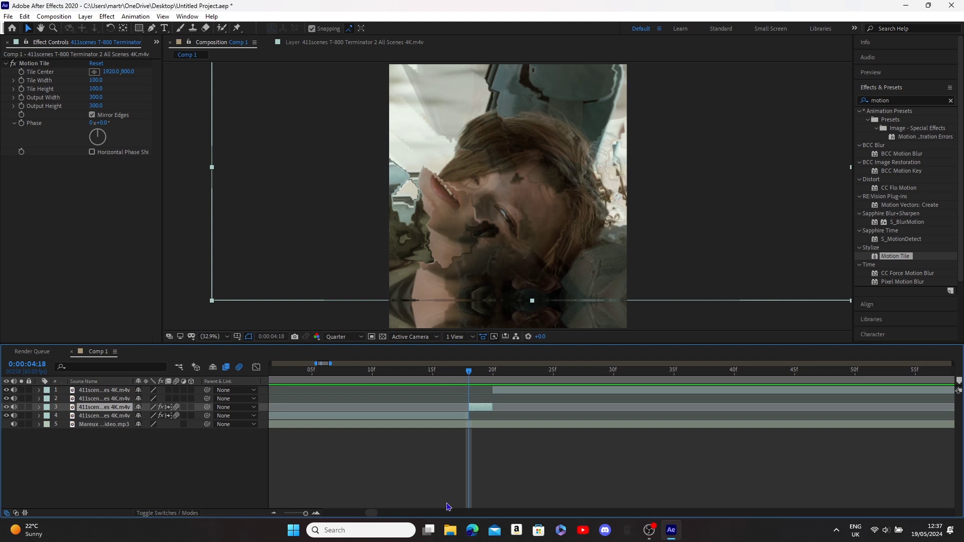
click(168, 408)
- Play back the edit around the split and from the beginning to check the end of the first clip
key(space)
mouse_move(432, 372)
mouse_down()
mouse_move(465, 372)
mouse_move(428, 386)
mouse_up()
scroll(331, 462, down, 5)
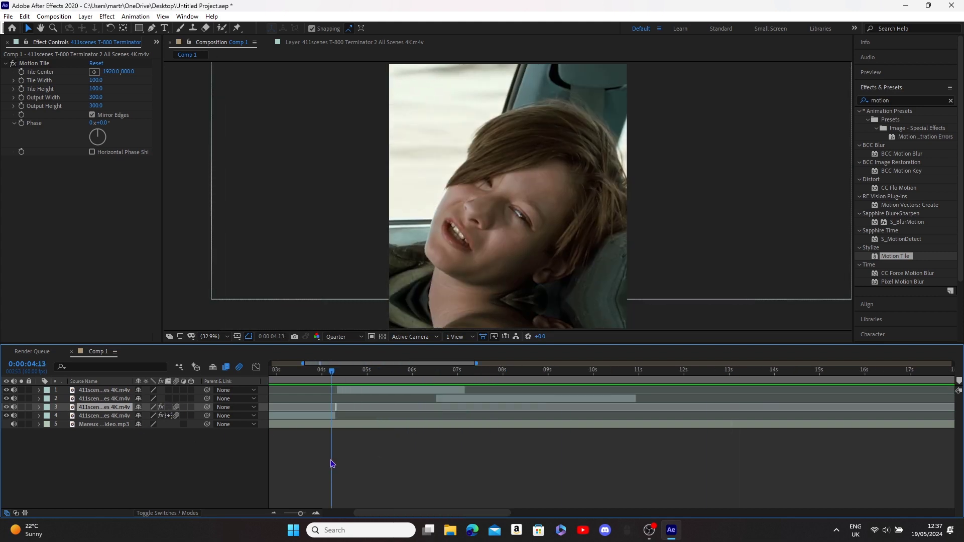
drag(318, 375, 251, 375)
key(space)
key(space)
click(430, 416)
key(space)
key(space)
- Move the short leftover piece slightly down in the frame at 0:00:04:19 and play back the edit from the beginning
click(467, 372)
click(468, 408)
drag(616, 191, 616, 213)
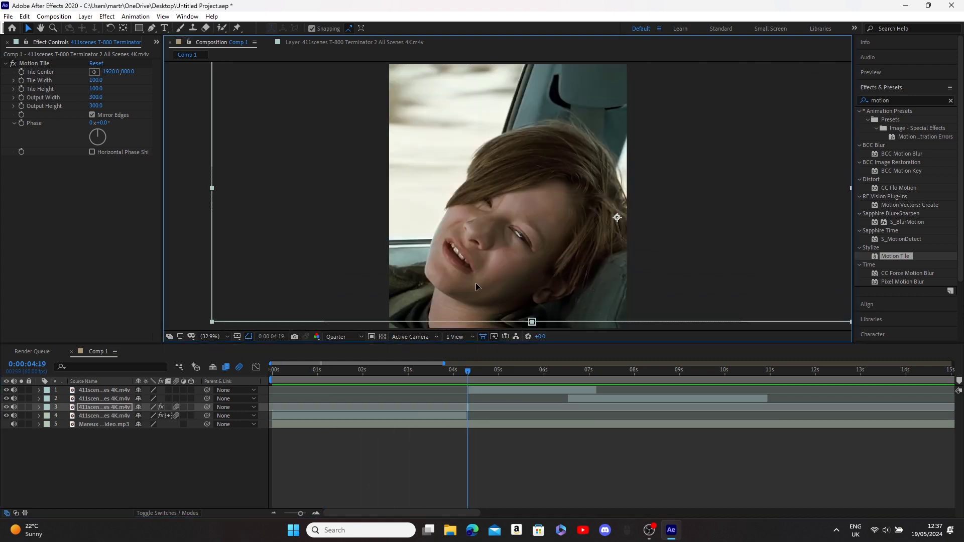
drag(467, 372, 142, 395)
key(space)
key(space)
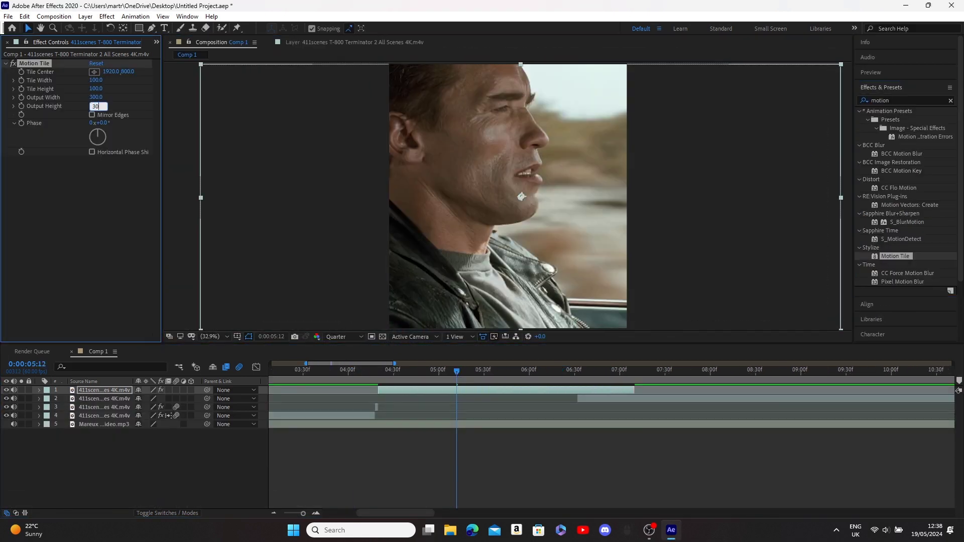
- Play back the second clip and turn on frame blending and motion blur for the third clip
drag(457, 372, 350, 378)
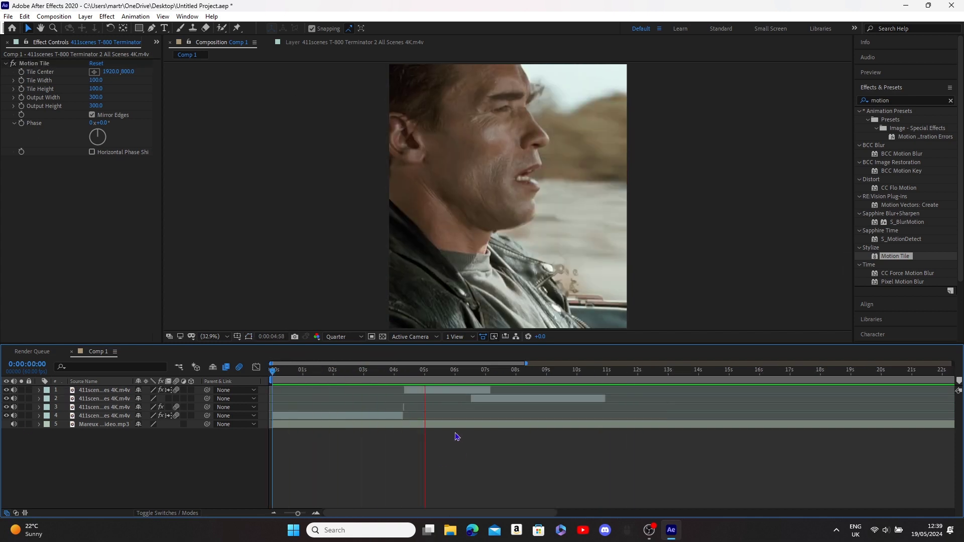
drag(447, 371, 393, 371)
key(space)
click(168, 399)
click(176, 398)
- Play back the edit from the start of the second clip and from the beginning of the composition
click(398, 370)
key(space)
key(space)
click(271, 371)
key(space)
click(544, 425)
key(space)
- Save the project and play back the edit from 0:00:01:36 into the overlap of the second and third clips
click(320, 371)
click(9, 17)
click(20, 95)
key(space)
scroll(510, 474, up, 1)
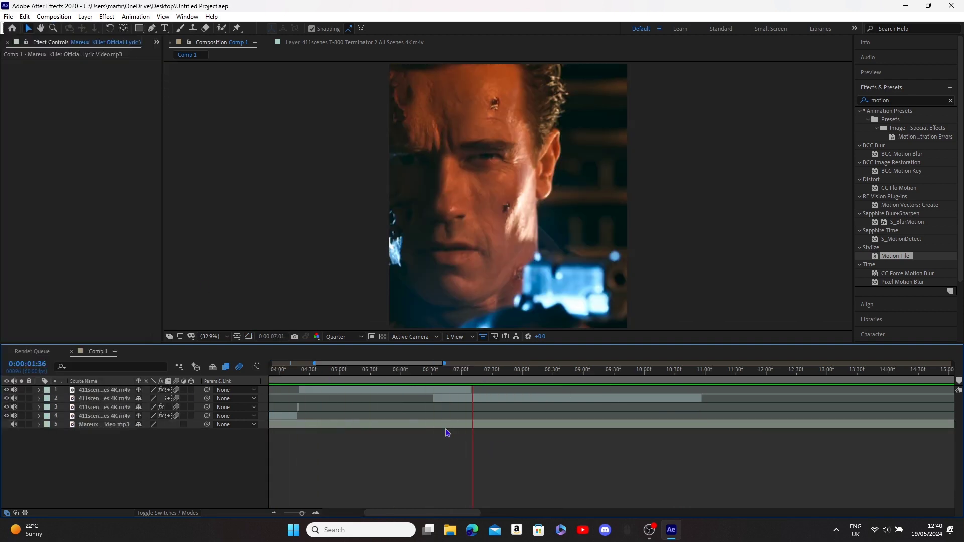
- Fade out the second clip with Opacity keyframes of 100% at 0:00:06:32 and 0% at 0:00:07:10
key(space)
scroll(446, 428, up, 2)
click(446, 372)
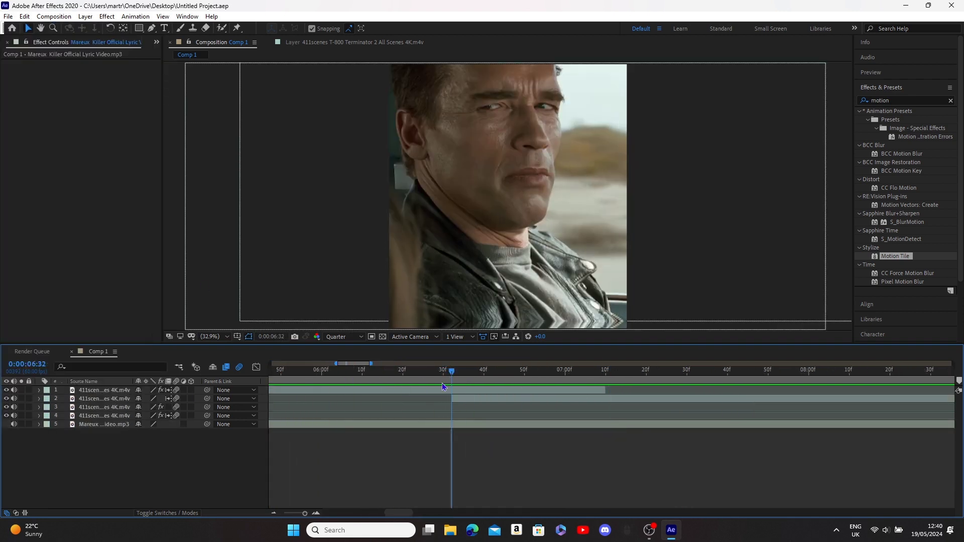
click(435, 392)
key(t)
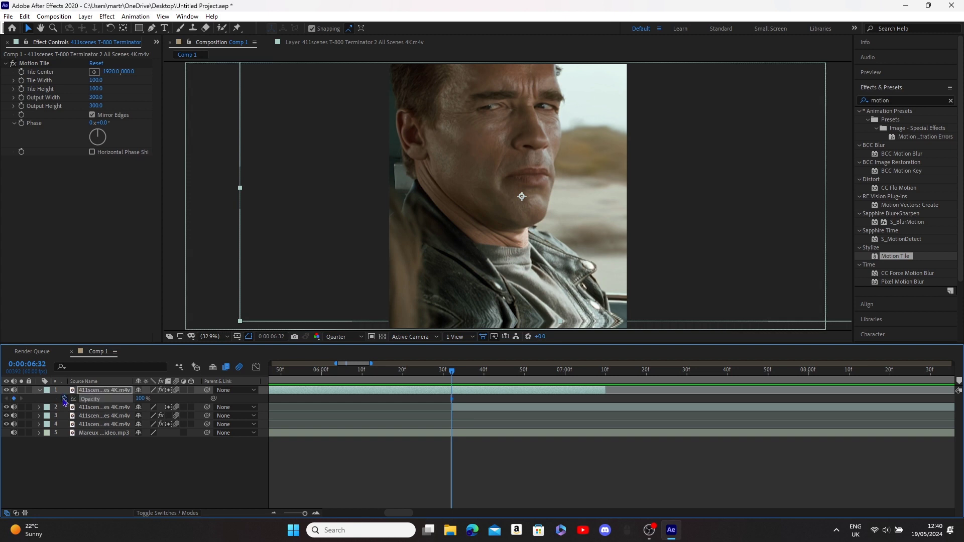
click(605, 372)
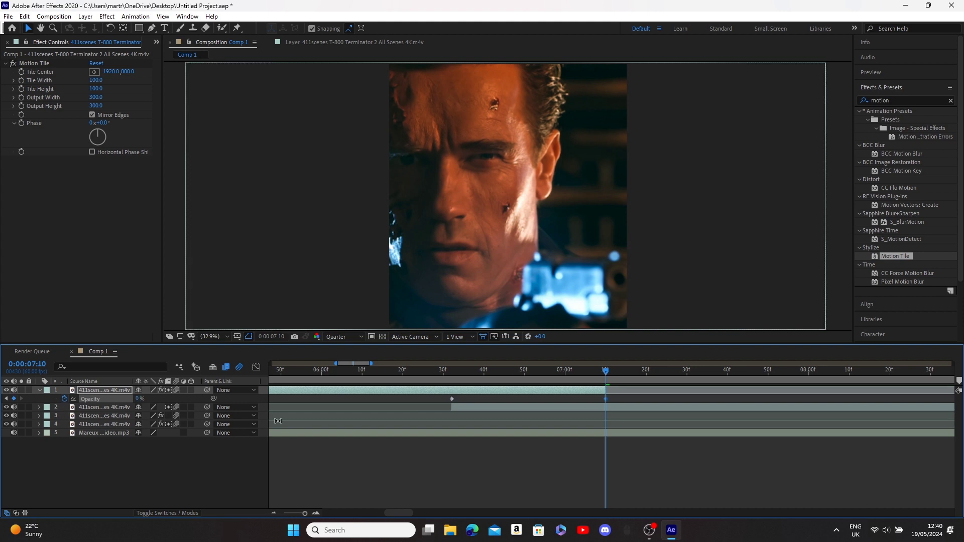
key(t)
- Play back the fade from the second clip into the third clip, starting at 0:00:06:25
click(423, 371)
key(space)
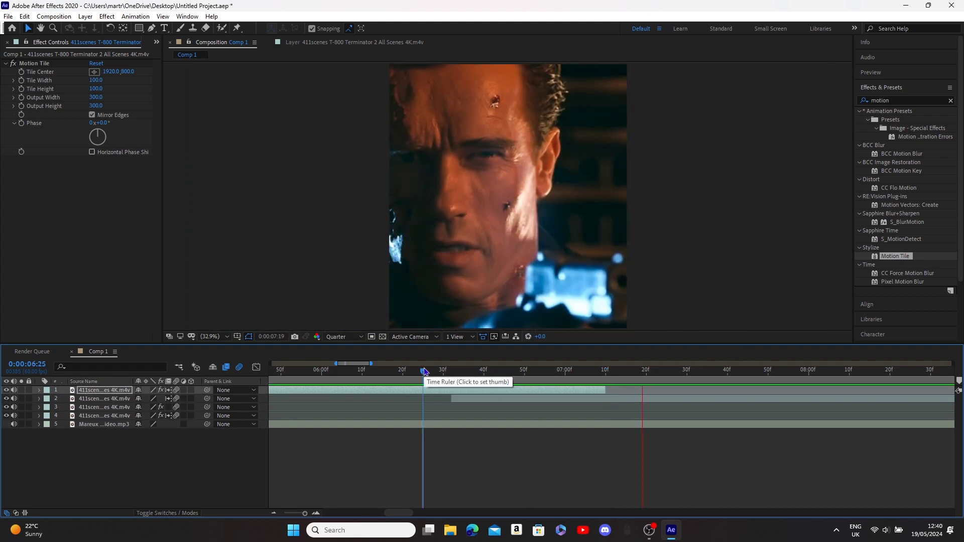
key(space)
- Add an adjustment layer, split it at 0:00:06:32 and delete the part before the cut
drag(423, 373, 452, 381)
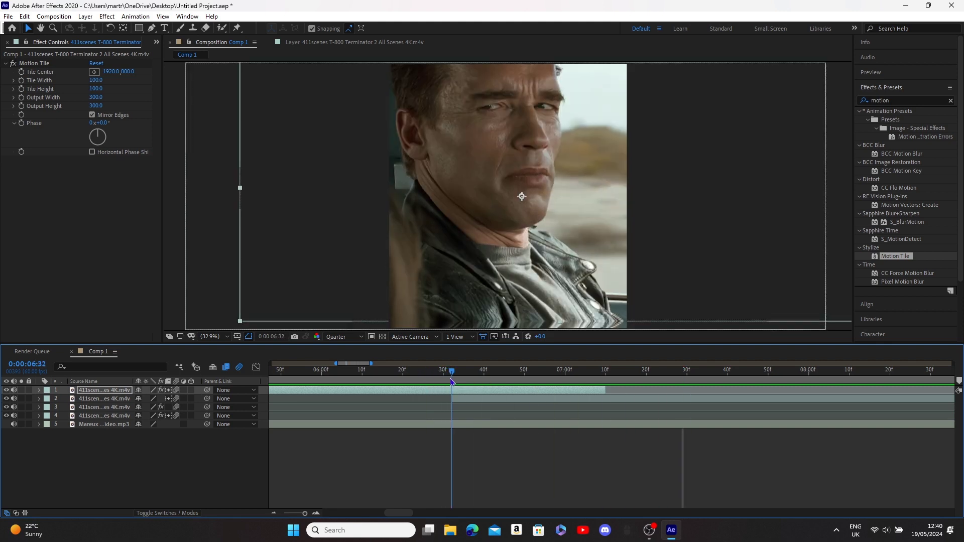
click(80, 17)
mouse_move(120, 29)
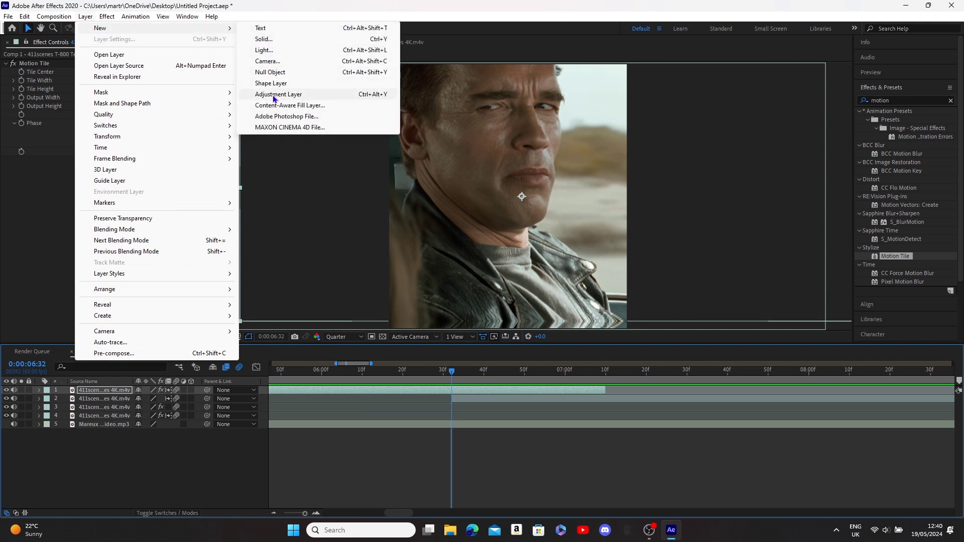
click(276, 95)
key(ctrl+shift+d)
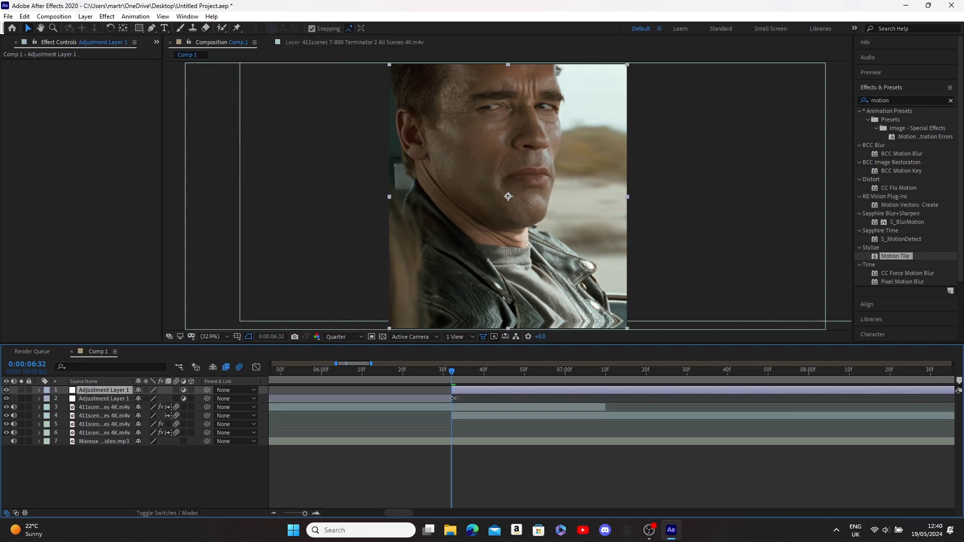
click(425, 399)
key(Delete)
- Play back the transition, split the adjustment layer at 0:00:07:46 and delete the part after the cut
key(space)
scroll(647, 438, down, 2)
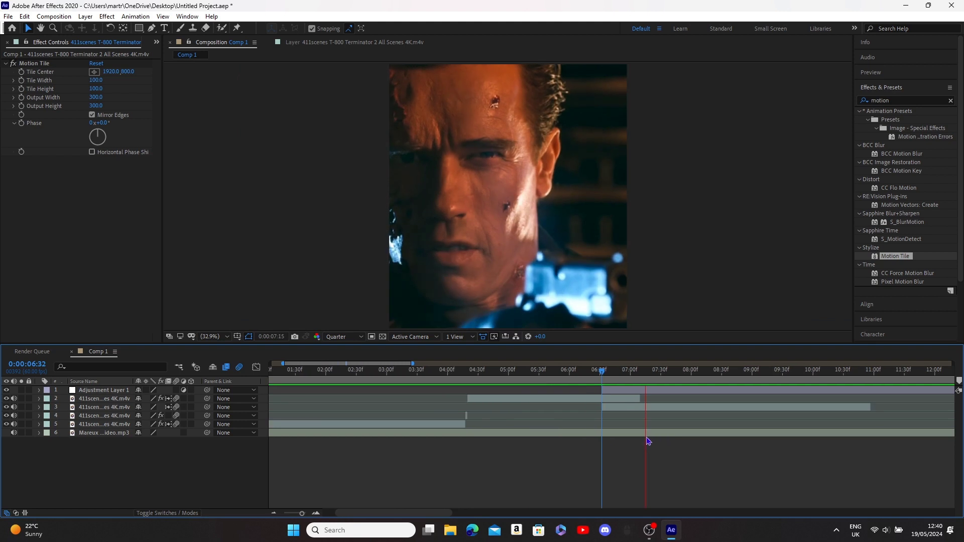
click(677, 394)
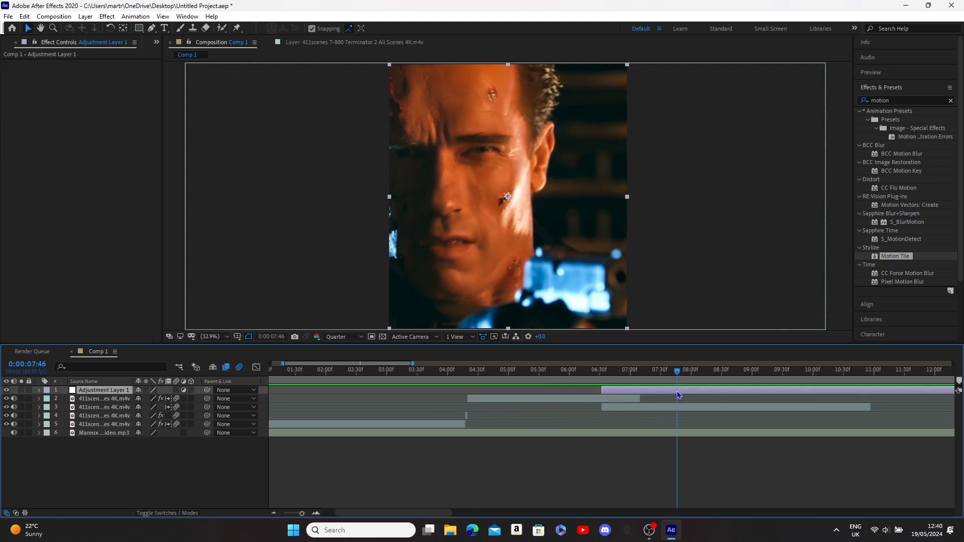
key(ctrl+shift+d)
key(Delete)
scroll(681, 395, up, 2)
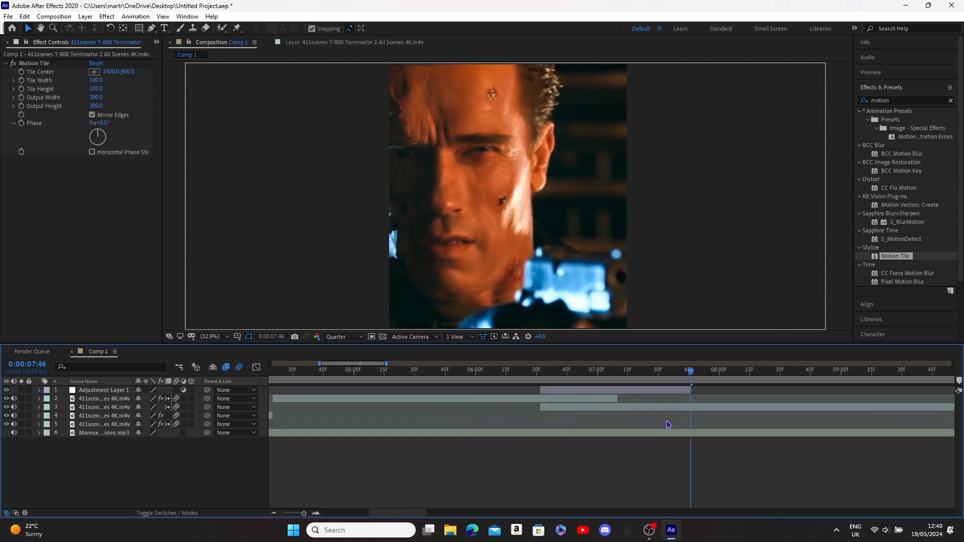
- Shorten the adjustment layer's end to about 0:00:07:43 and move the current time to its start at 0:00:06:32
click(683, 395)
scroll(667, 406, up, 2)
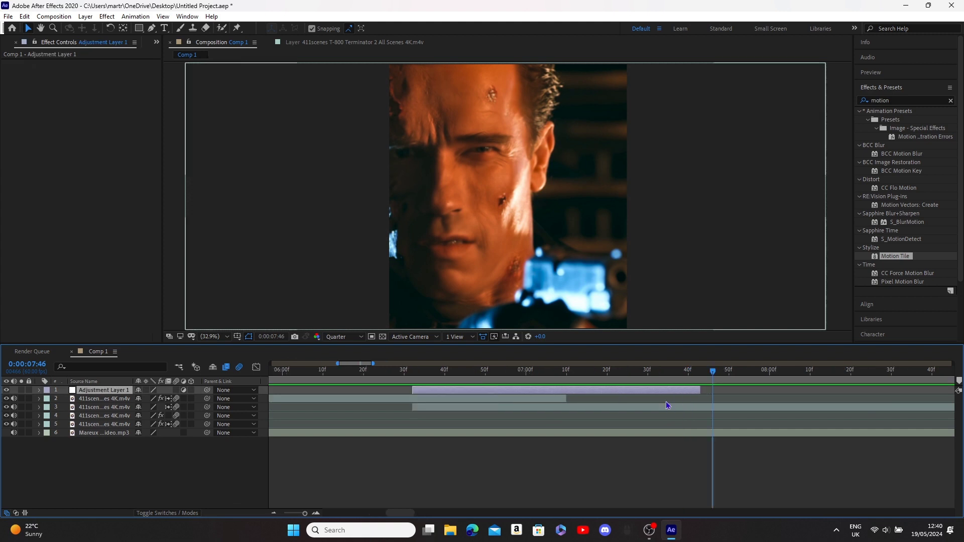
click(412, 374)
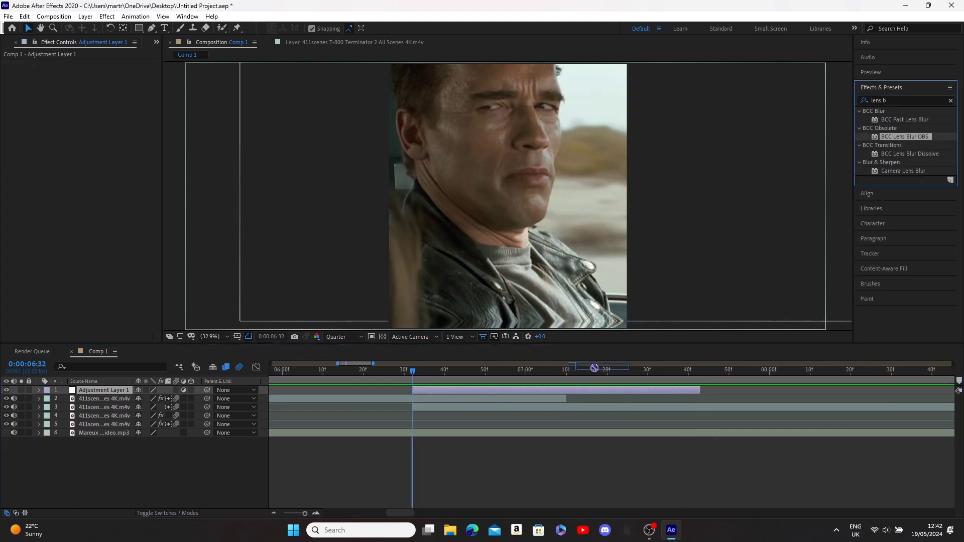
- Apply BCC Lens Blur OBS to the adjustment layer and set Gamma to 1000 and Iris Scale to 0
drag(904, 137, 558, 385)
drag(909, 139, 577, 392)
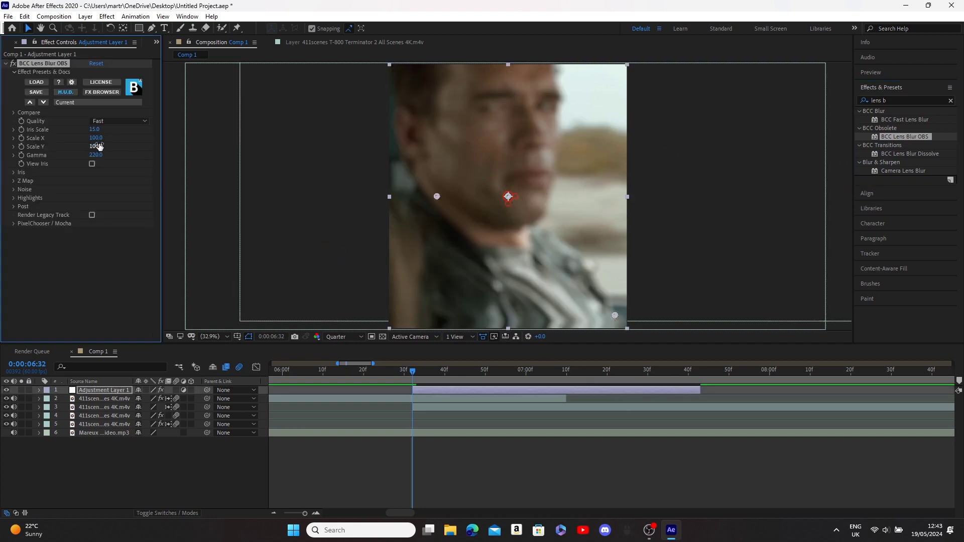
drag(92, 137, 129, 152)
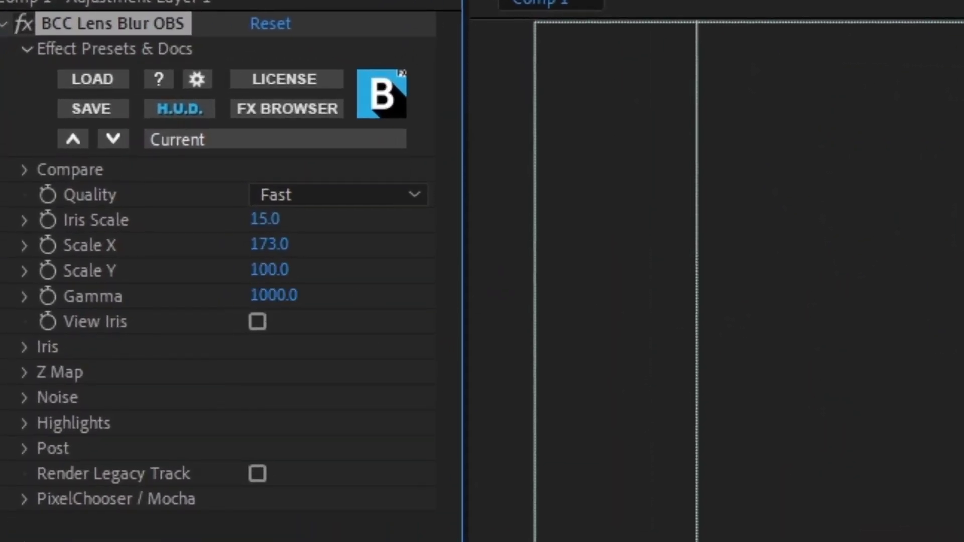
click(25, 423)
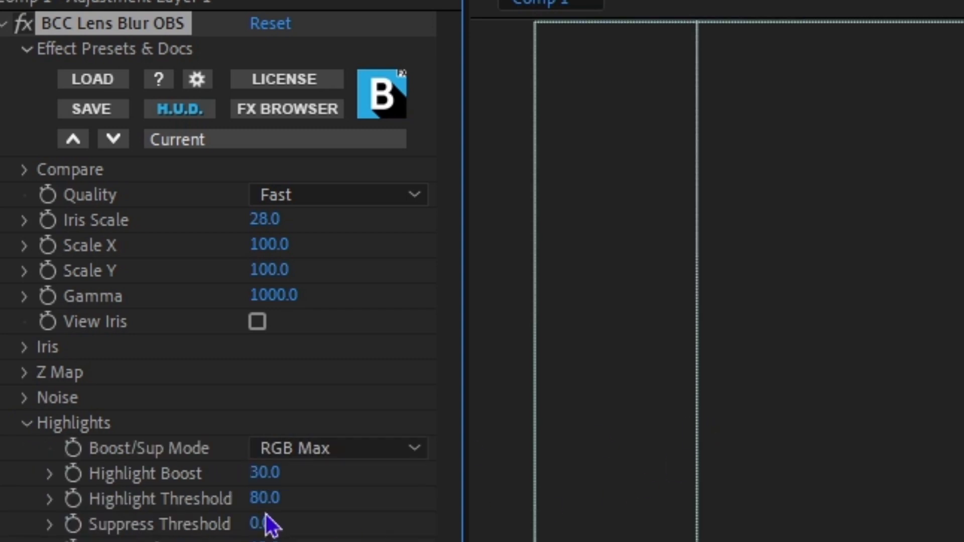
drag(186, 518, 3, 539)
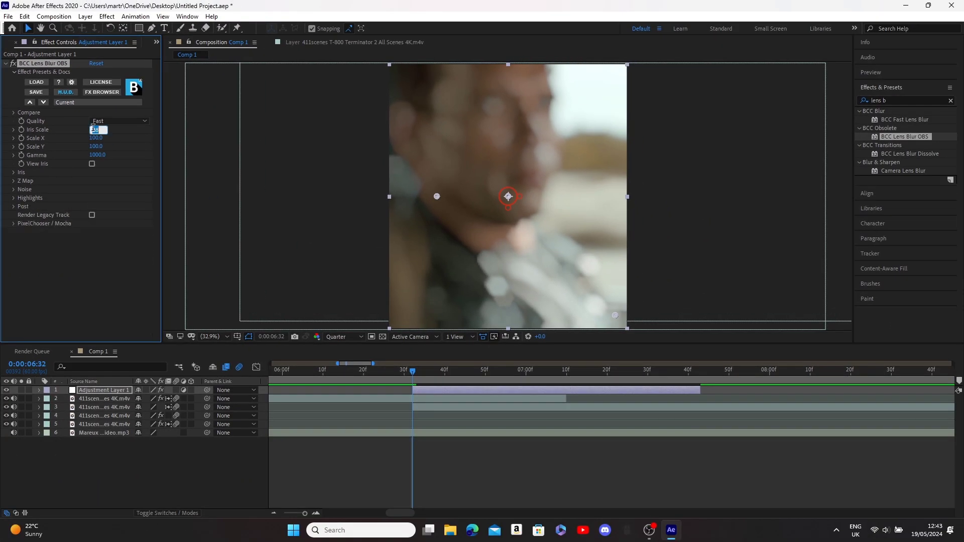
key(Return)
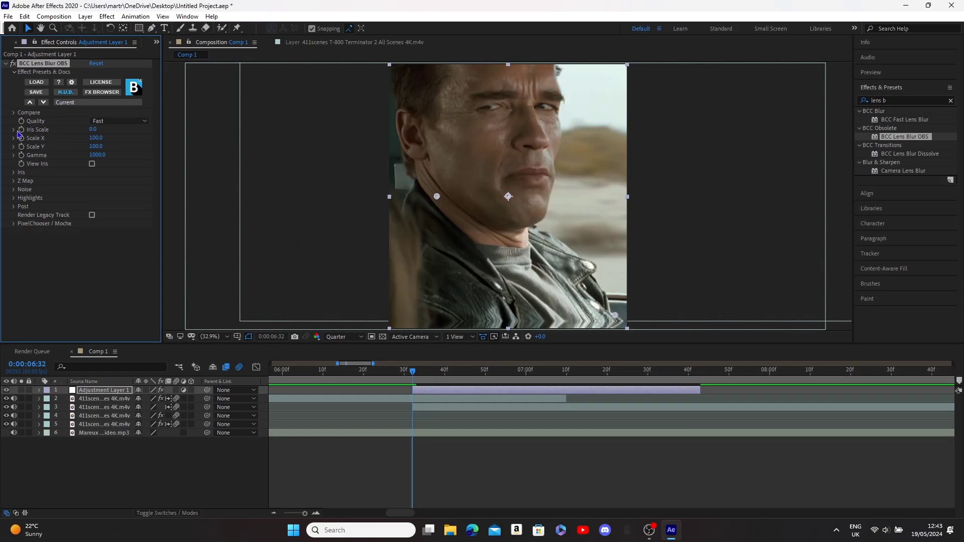
- Keyframe the blur's Iris Scale at 0 on the layer's start, 15 at 0:00:07:10 and 0 at 0:00:07:43
key(equal)
click(591, 372)
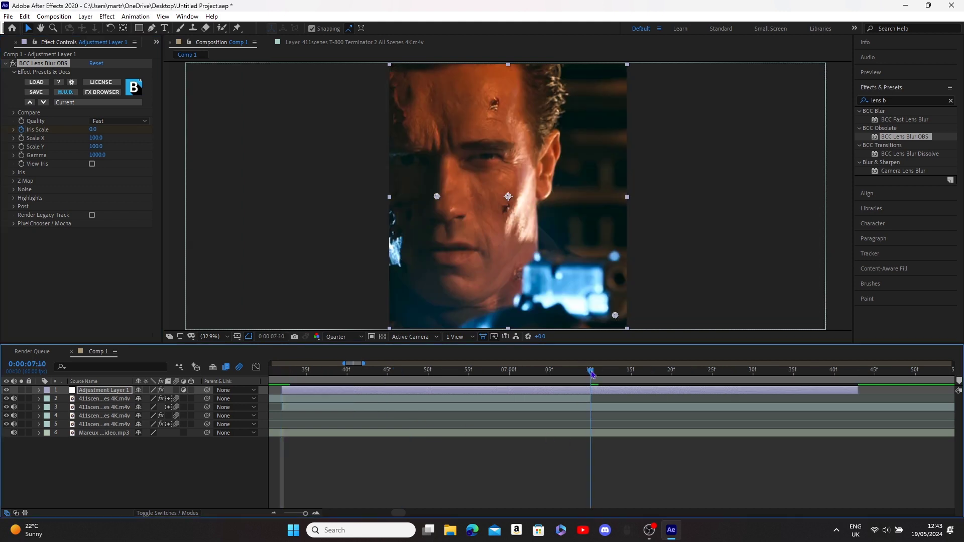
drag(91, 131, 110, 137)
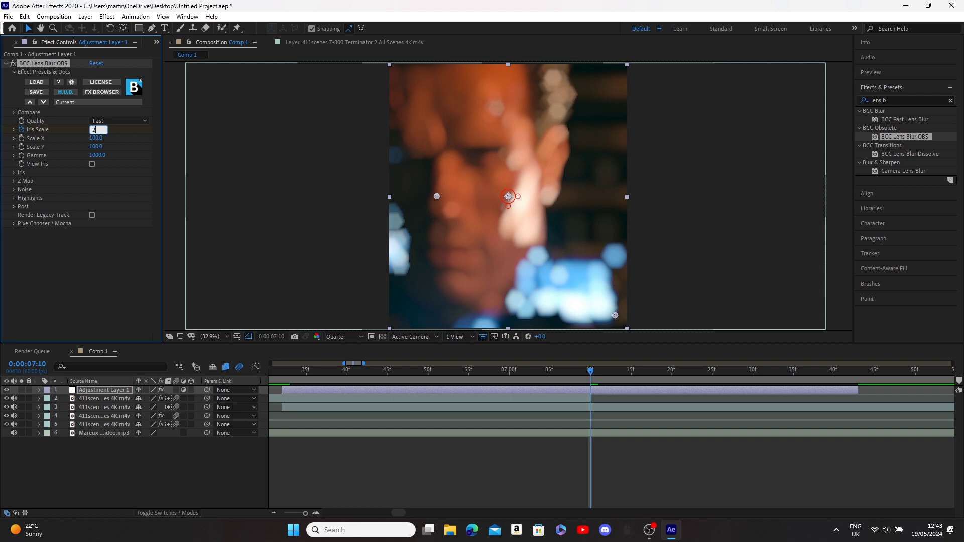
key(Return)
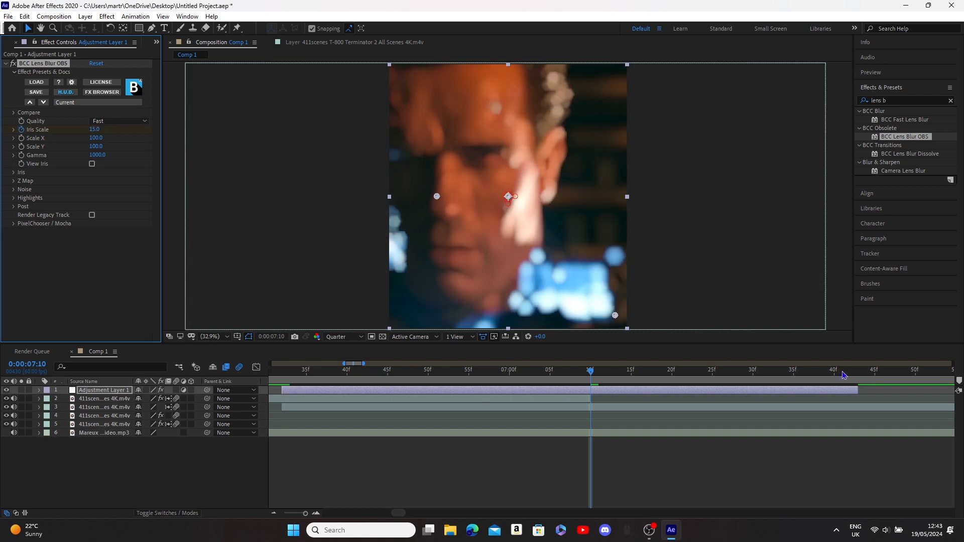
click(857, 375)
click(103, 130)
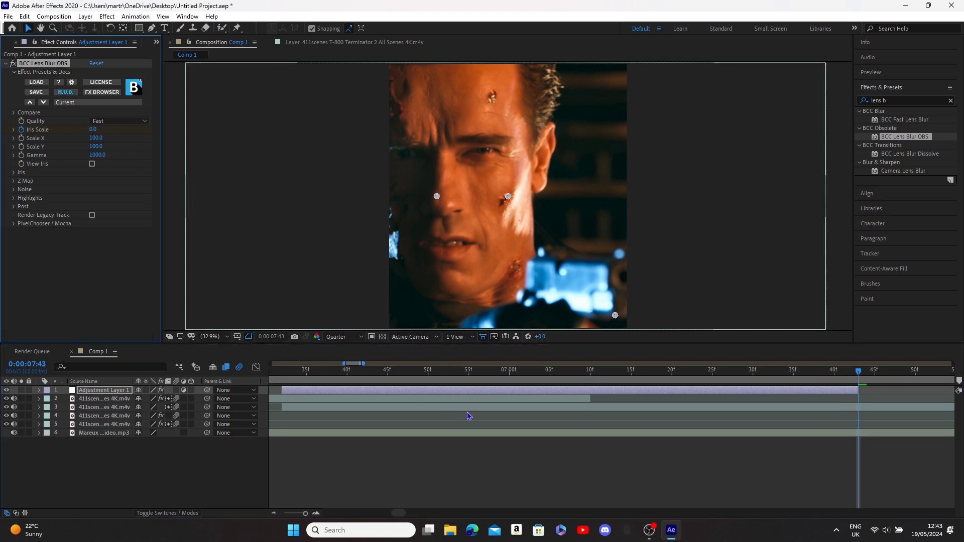
- Play back the blurred fade transition starting at 0:00:06:28
scroll(467, 416, down, 2)
click(352, 372)
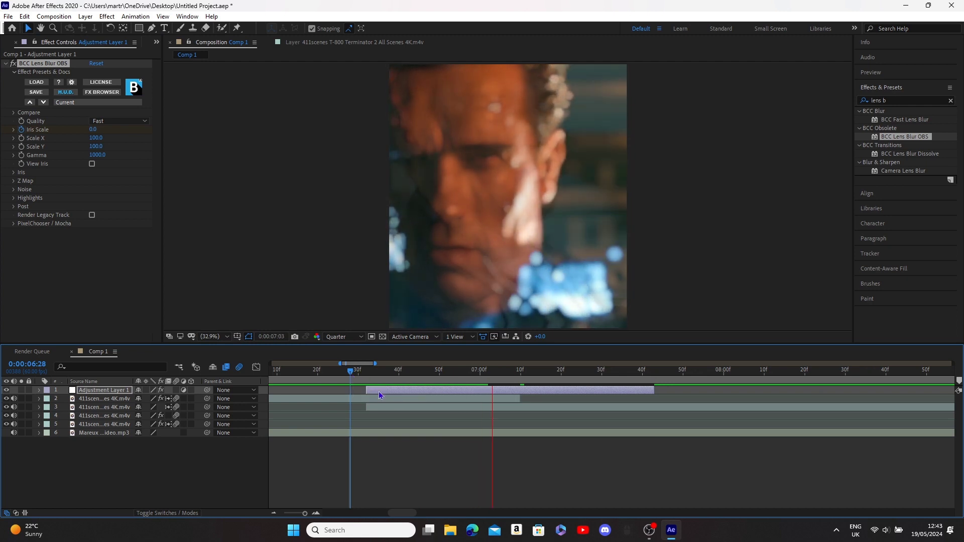
key(space)
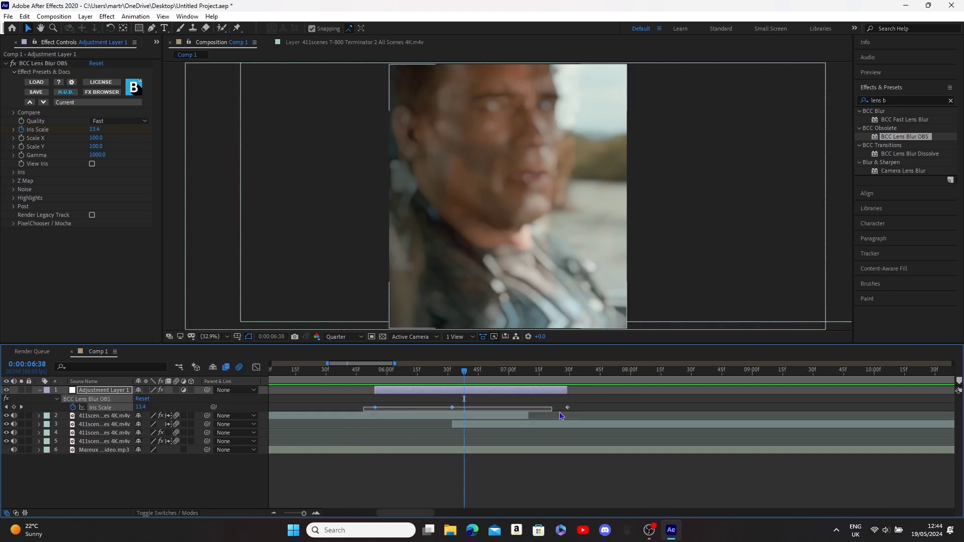
- Ease all three Iris Scale keyframes on the adjustment layer and play back the transition from 0:00:05:47
drag(561, 416, 572, 413)
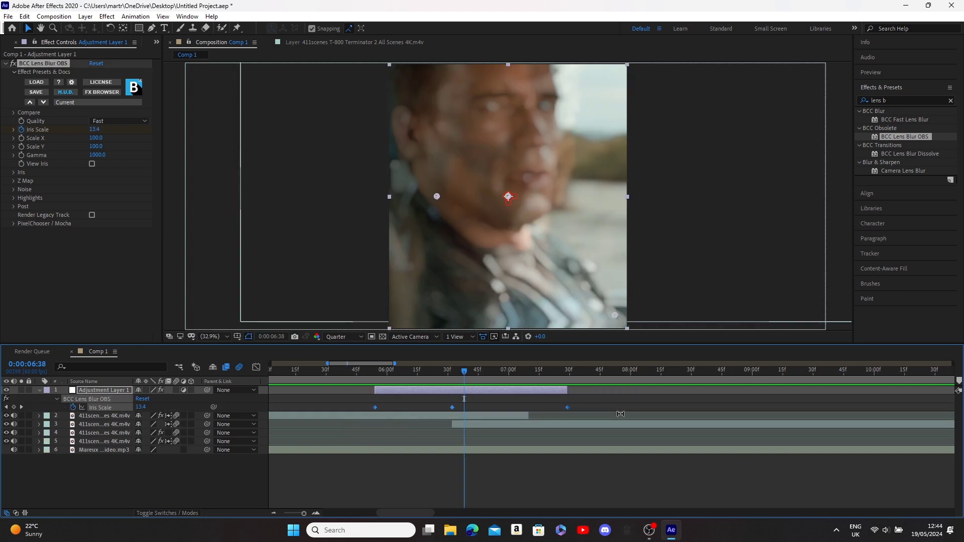
click(361, 372)
key(space)
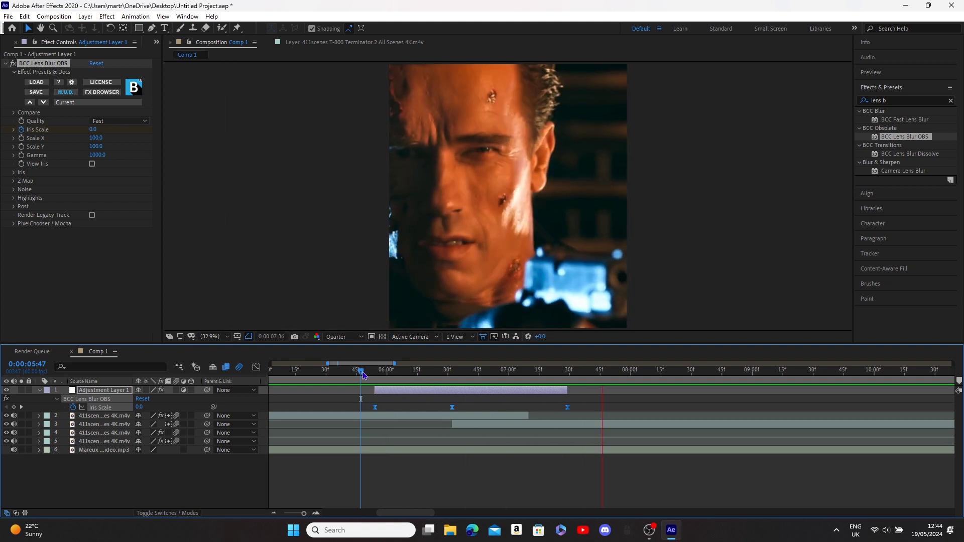
key(space)
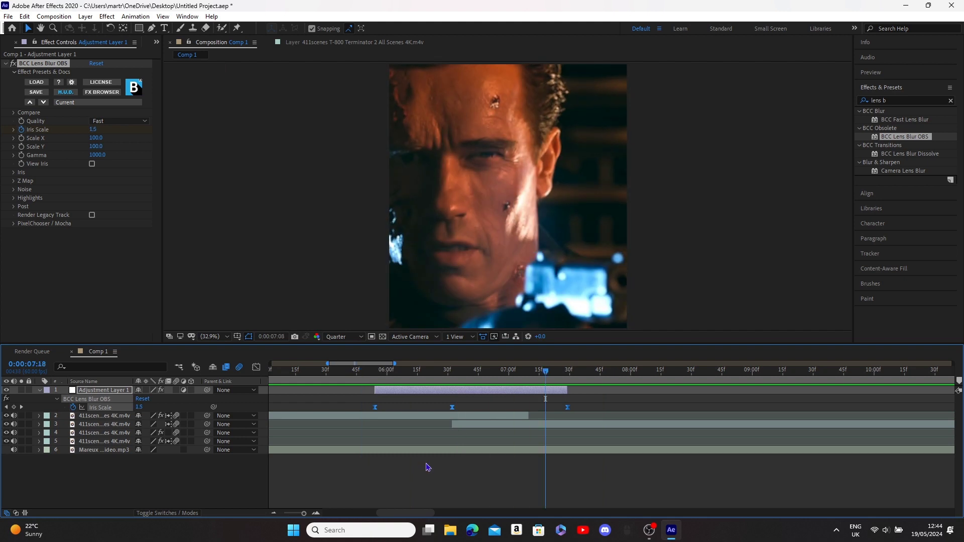
- Convert the audio of the Mareux music layer to keyframes
scroll(428, 468, up, 1)
scroll(441, 497, up, 1)
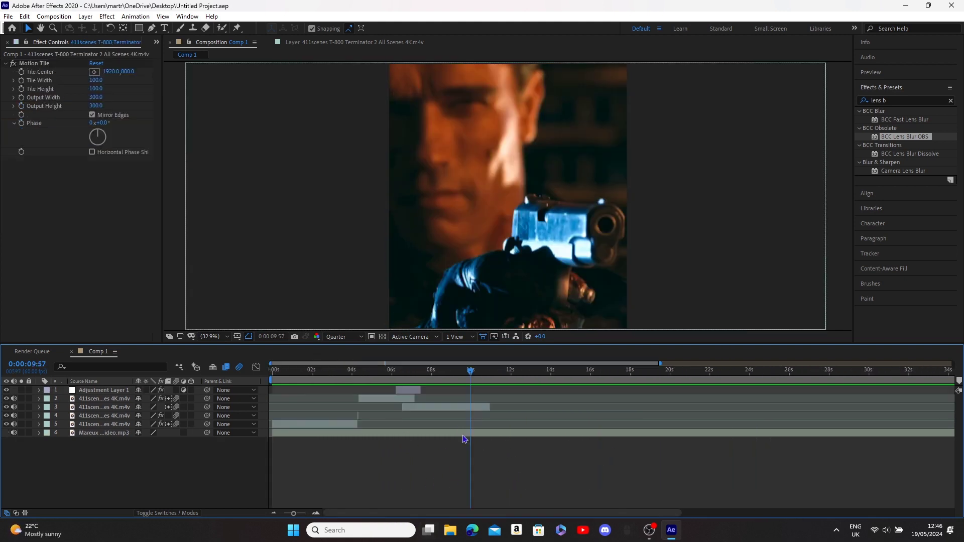
right_click(461, 434)
mouse_move(502, 304)
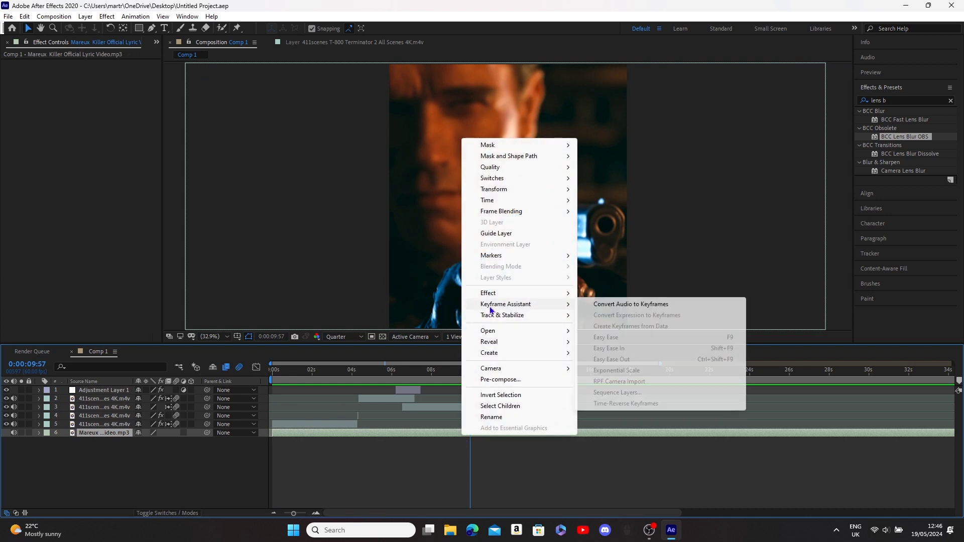
click(623, 303)
- Reveal the Audio Amplitude keyframes and show the Both Channels slider in the Graph Editor around 0:00:10:48
click(487, 372)
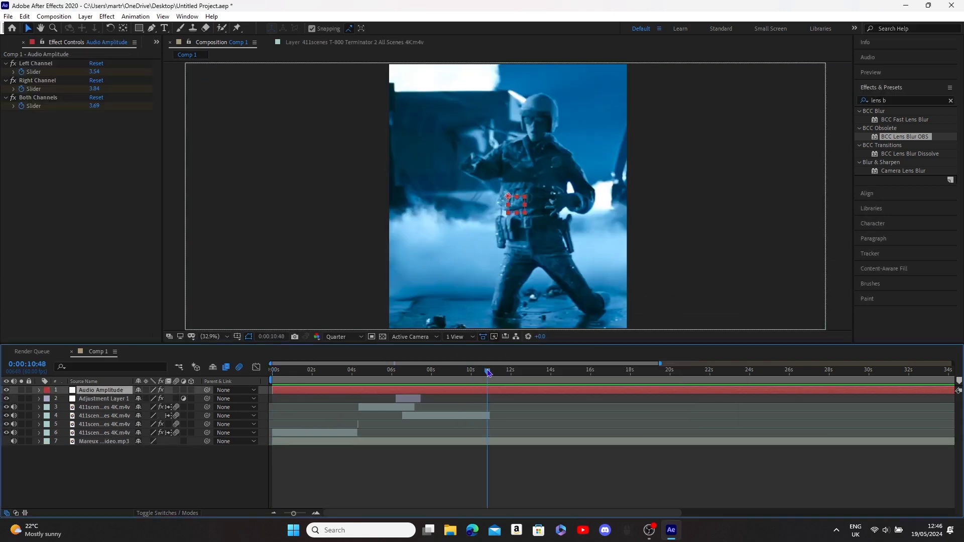
key(u)
click(100, 434)
click(97, 442)
click(256, 368)
scroll(455, 452, up, 5)
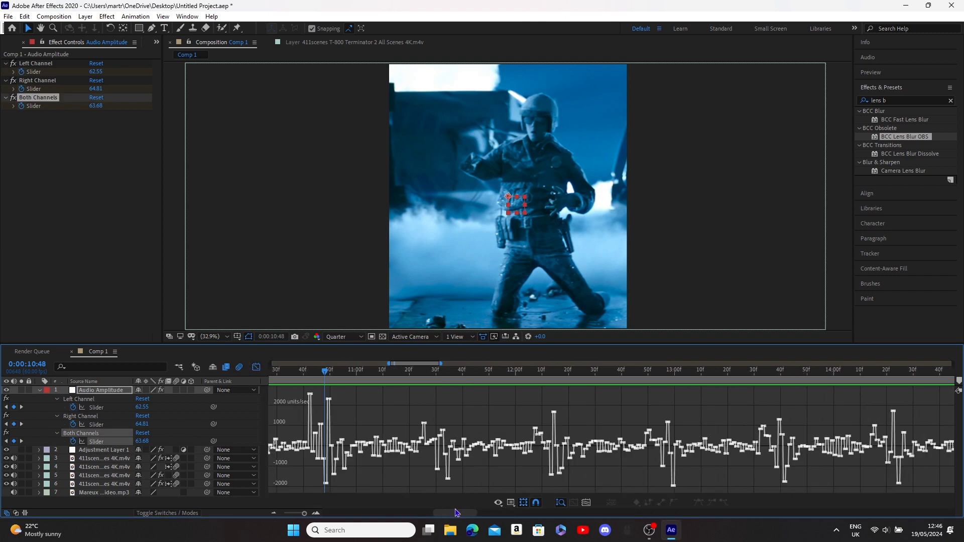
- Place composition marker 1 on the amplitude spike at 0:00:10:42 and play back from there
drag(456, 512, 439, 513)
scroll(527, 457, up, 1)
scroll(670, 439, up, 1)
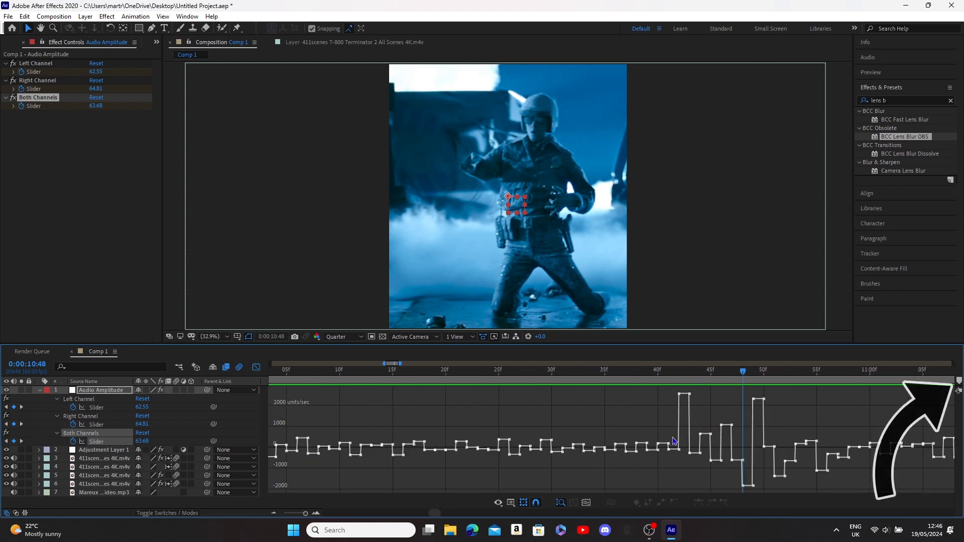
click(681, 378)
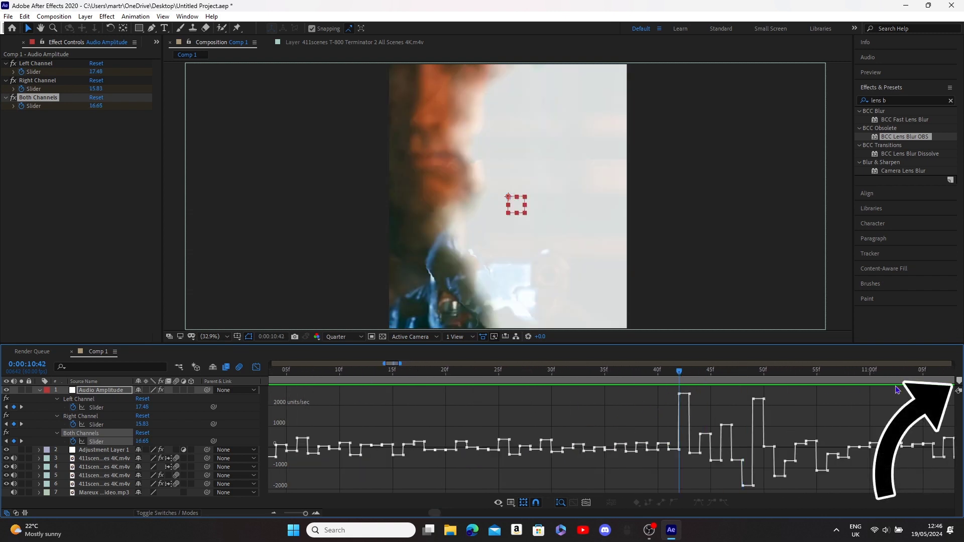
key(b)
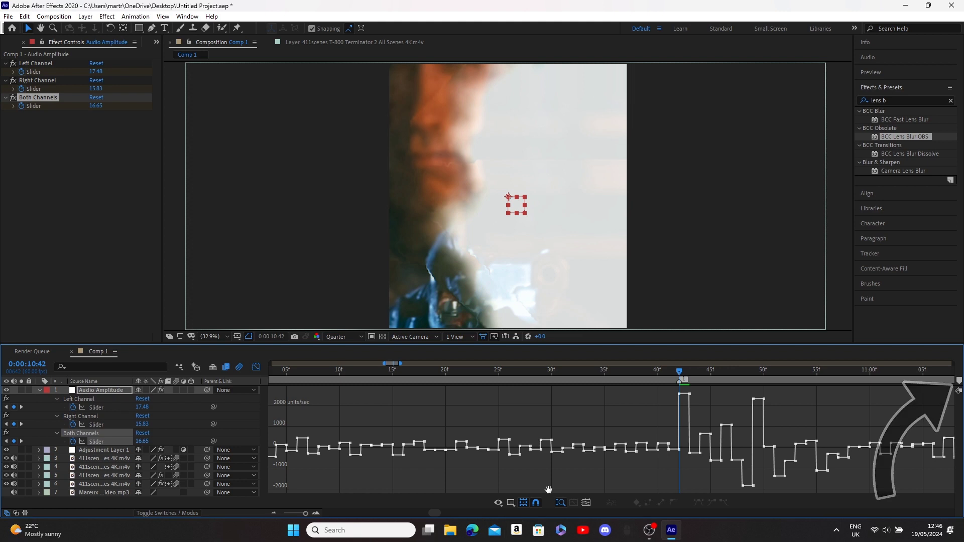
key(space)
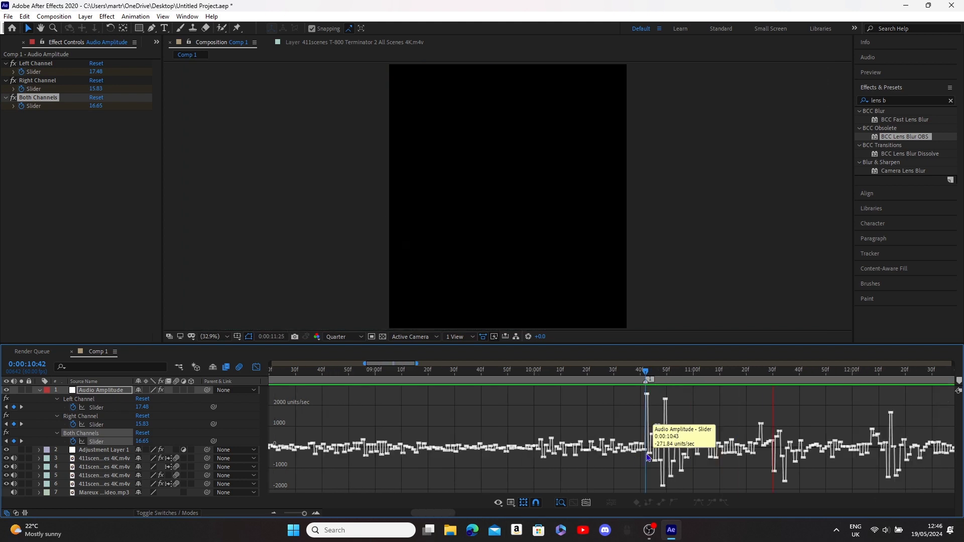
key(space)
- Place composition markers 2 to 5 on the amplitude spikes between about 0:00:11:26 and 0:00:13:40, checking them by playback
drag(429, 516, 445, 516)
scroll(597, 454, up, 1)
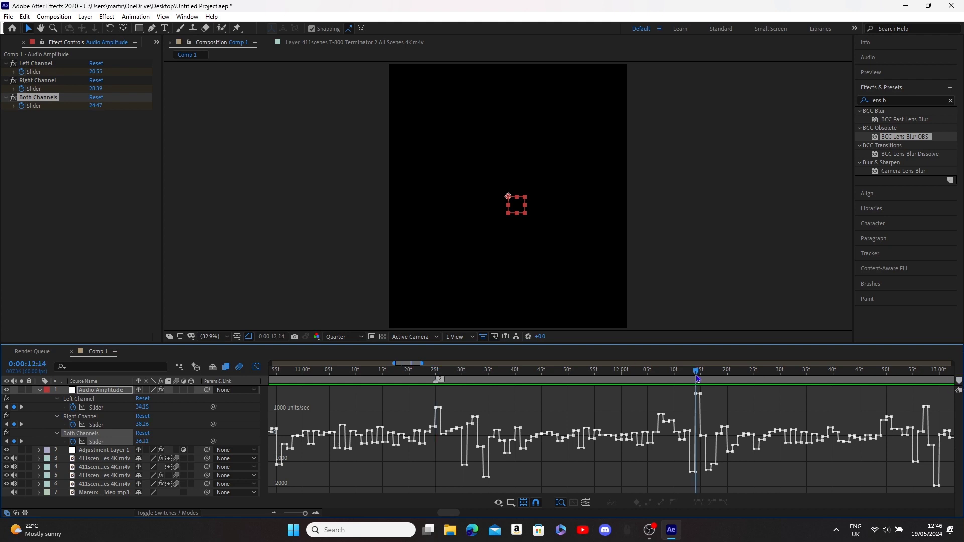
click(840, 370)
key(space)
key(space)
key(equal)
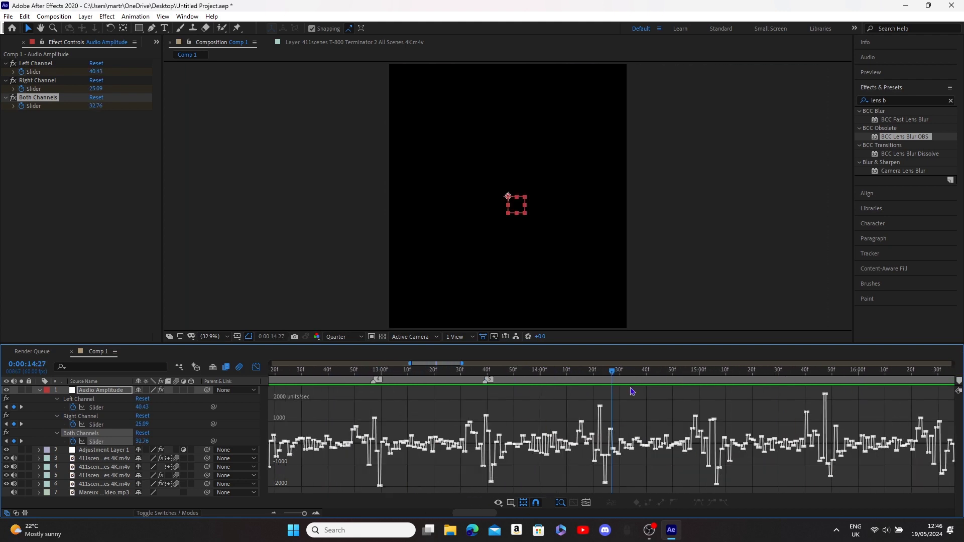
- Place composition markers 6 to 9 on the amplitude spikes between about 0:00:14:22 and 0:00:16:24
scroll(664, 427, up, 1)
click(723, 373)
drag(959, 381, 723, 381)
click(467, 373)
key(space)
click(607, 373)
click(797, 373)
click(374, 375)
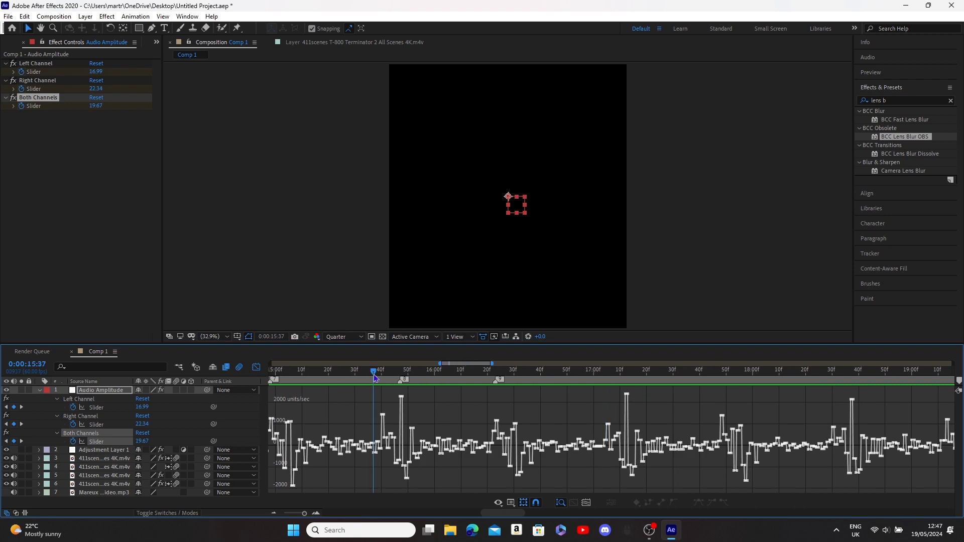
- Place composition markers 10 to 15 on the following amplitude spikes up to 0:00:20:38, checking each beat by playback
key(equal)
drag(405, 374, 416, 379)
key(minus)
key(space)
key(space)
key(equal)
key(minus)
key(space)
key(space)
key(equal)
click(592, 372)
key(KP_Multiply)
key(minus)
key(space)
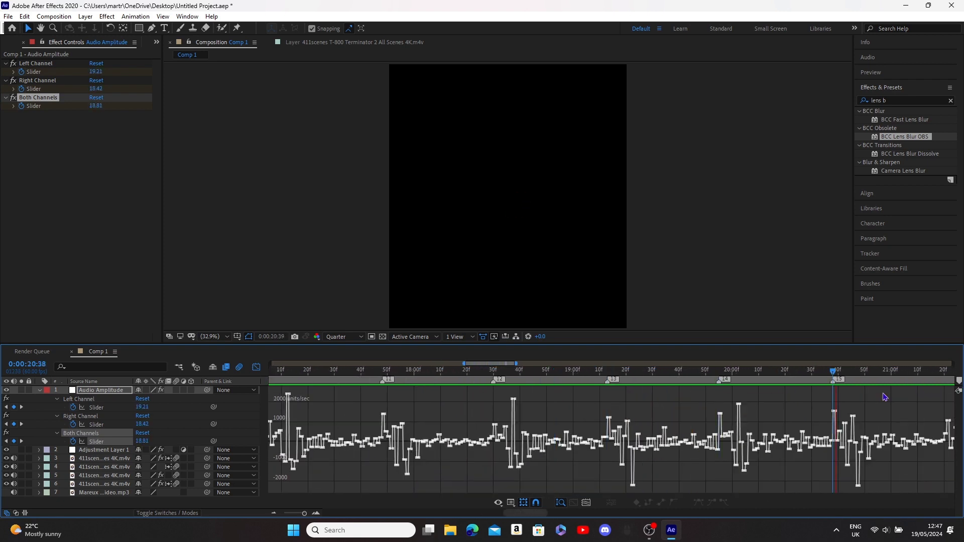
- Place composition markers 16 and 17 on the next two beat spikes after 0:00:20:38
key(KP_Multiply)
click(703, 375)
key(KP_Multiply)
key(minus)
key(minus)
key(minus)
- Close the Graph Editor and delete the Audio Amplitude layer
click(317, 373)
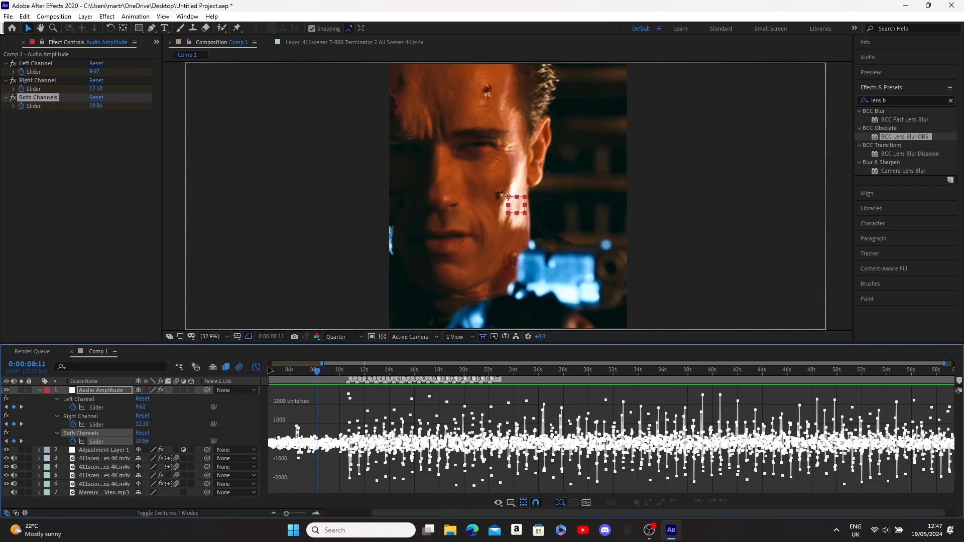
click(256, 367)
click(318, 390)
key(Delete)
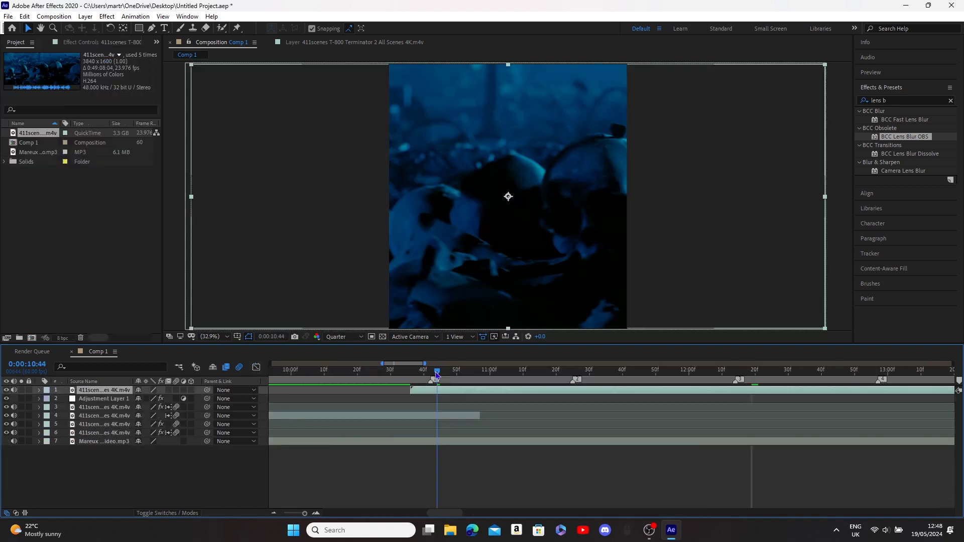
- Review the new Terminator 2 footage clip around the first beat marker, near 0:00:10:44
drag(437, 374, 441, 404)
scroll(444, 406, down, 2)
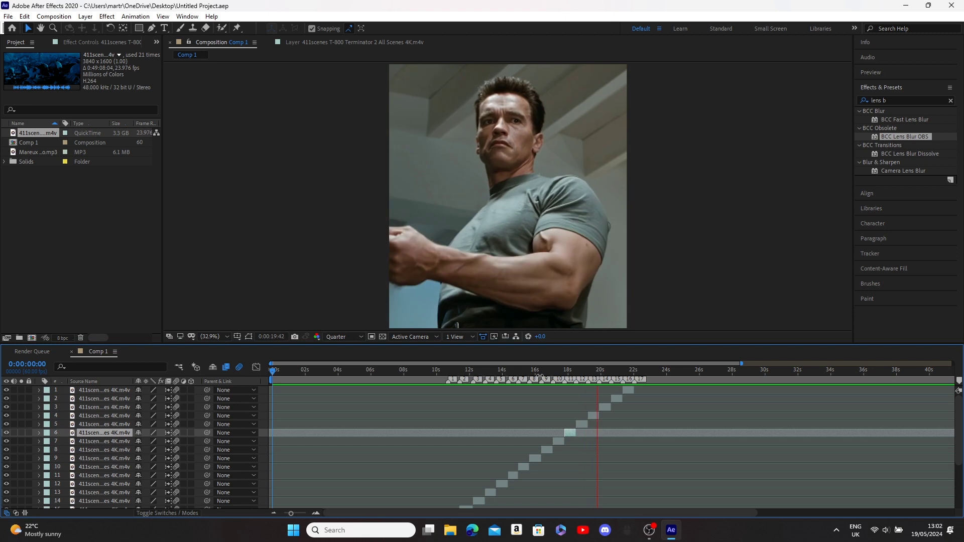
- Play back the edit up to 0:00:22:44 and look through the stacked beat-cut clips
key(space)
scroll(470, 457, down, 3)
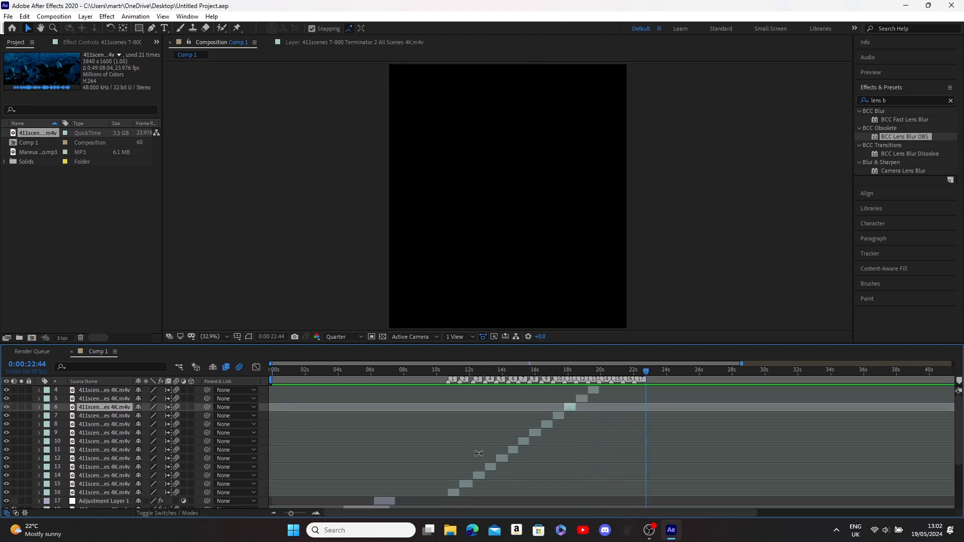
scroll(436, 466, up, 2)
- Pre-compose the clip starting at marker 1, moving all attributes into the new composition and adjusting its duration to the layer's time span
click(523, 446)
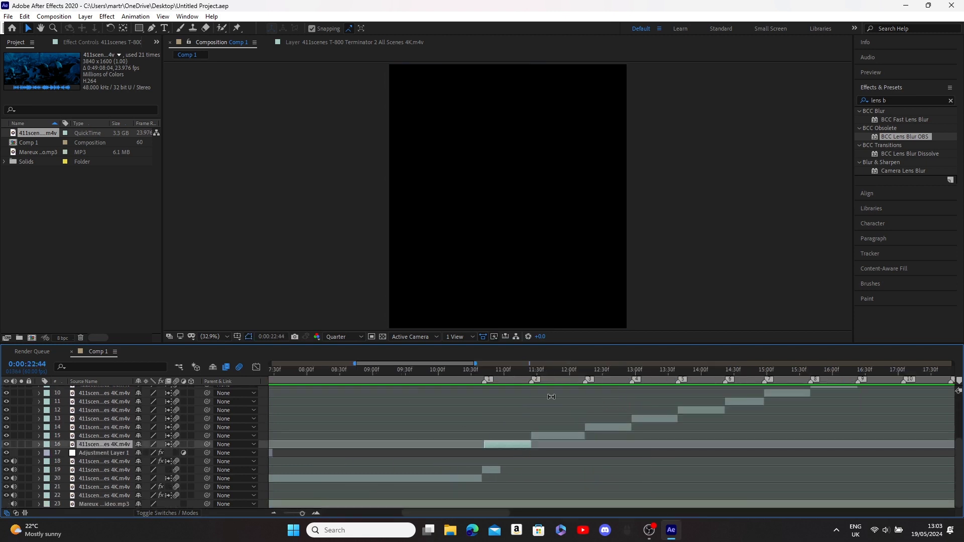
right_click(508, 442)
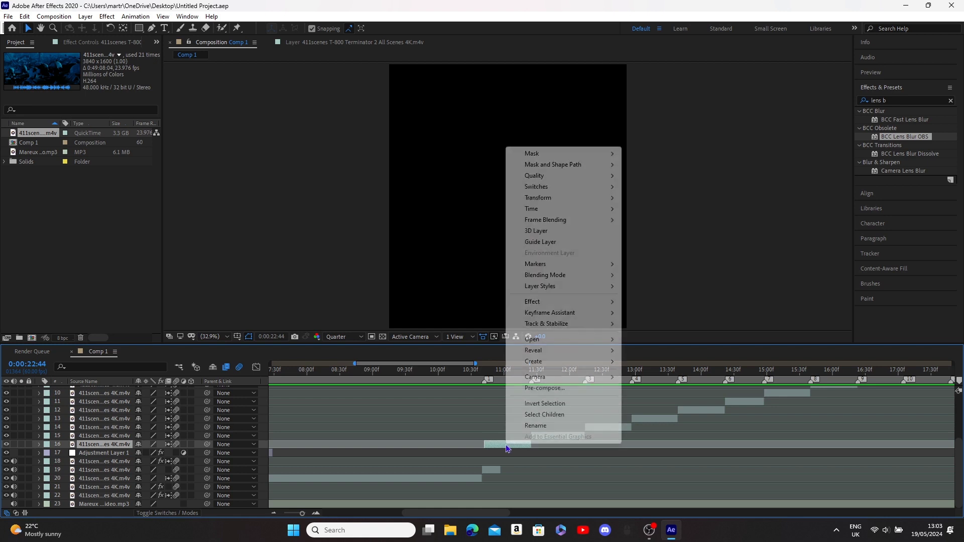
click(535, 390)
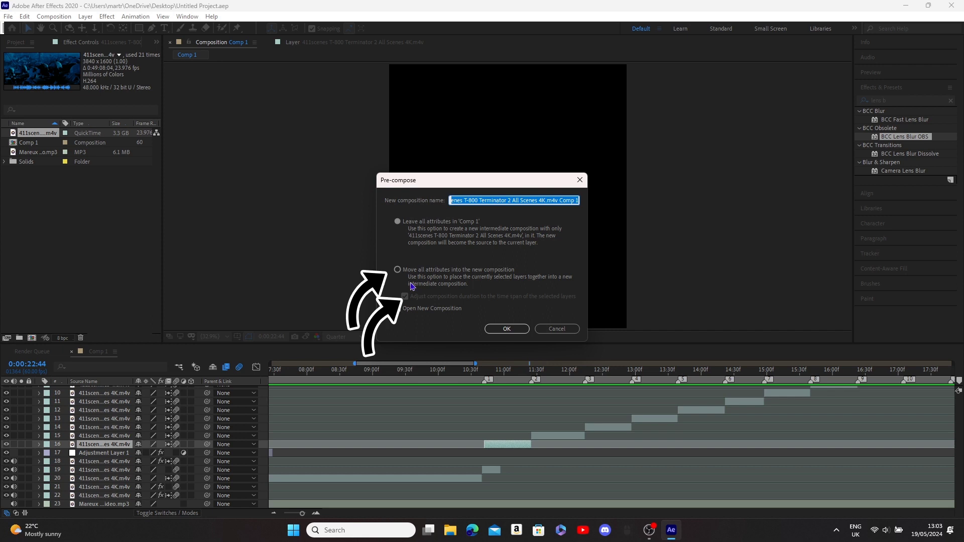
click(398, 270)
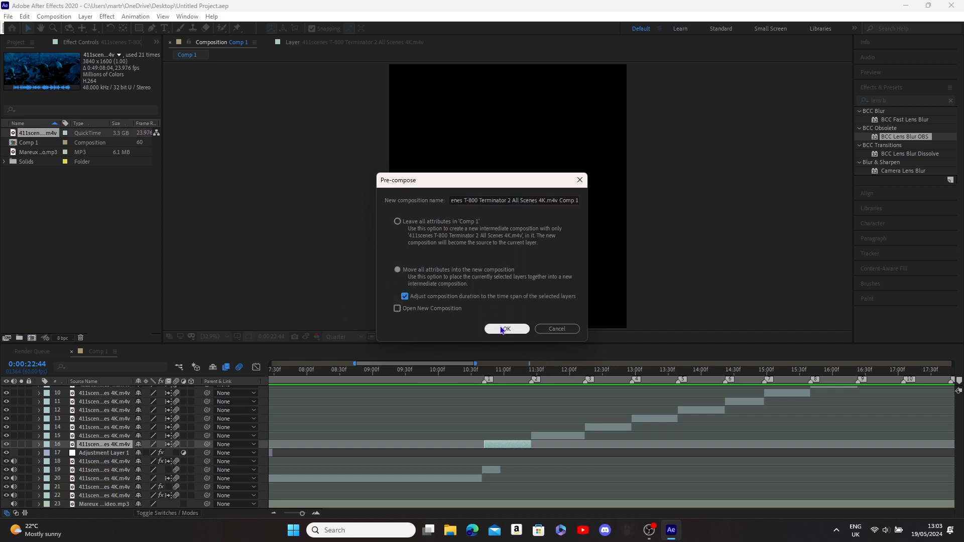
click(504, 329)
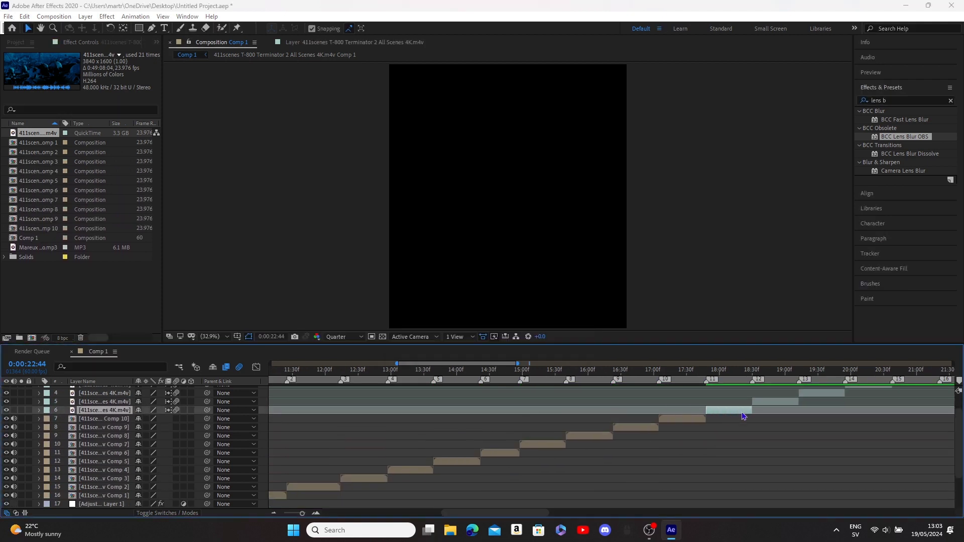
- Set Twixtor Pro's Frame Interp to Motion Weighted Blend and its Image Prep to Contrast/Edge Enhance
click(515, 420)
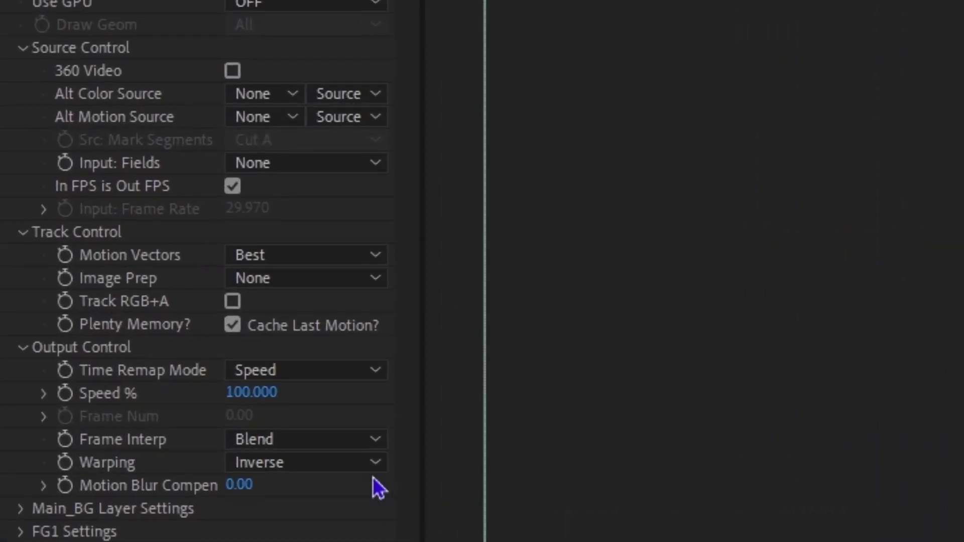
click(265, 445)
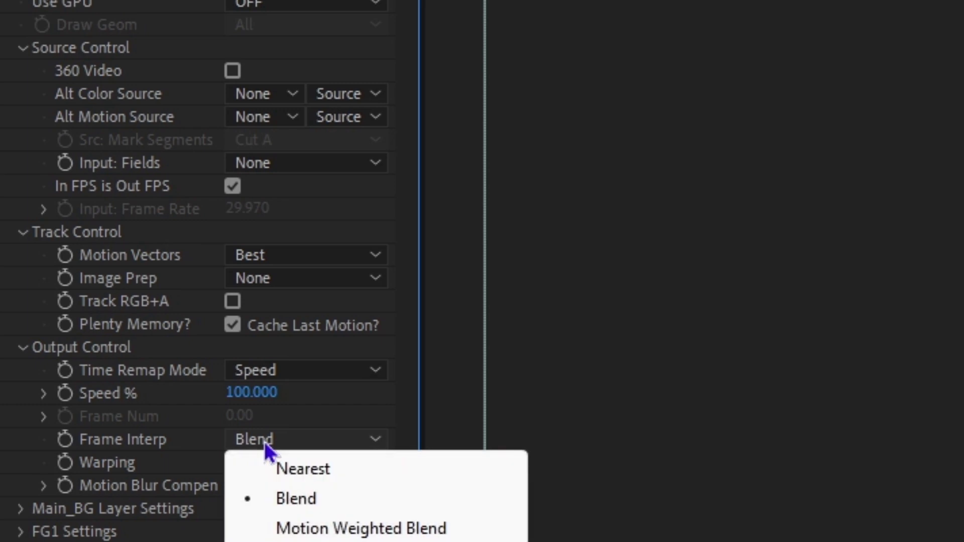
click(333, 533)
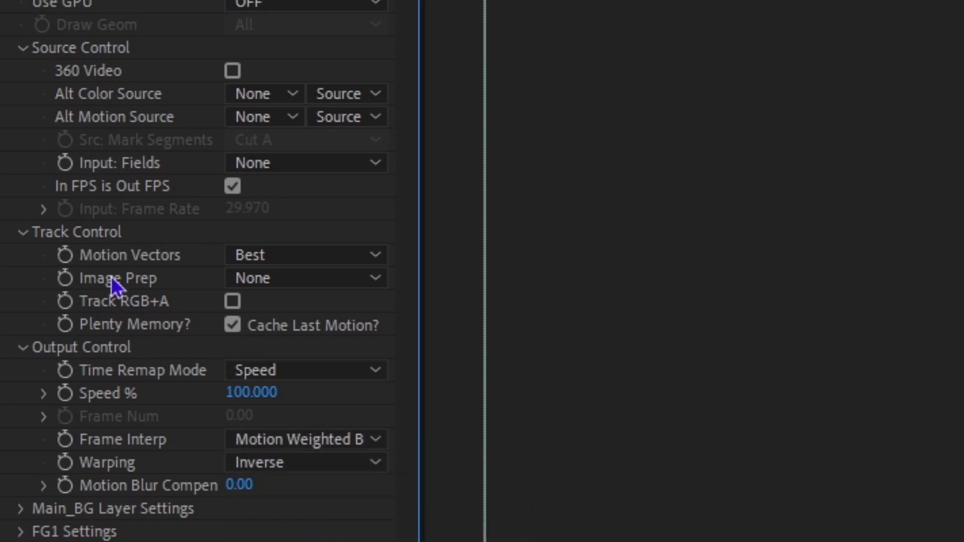
click(283, 279)
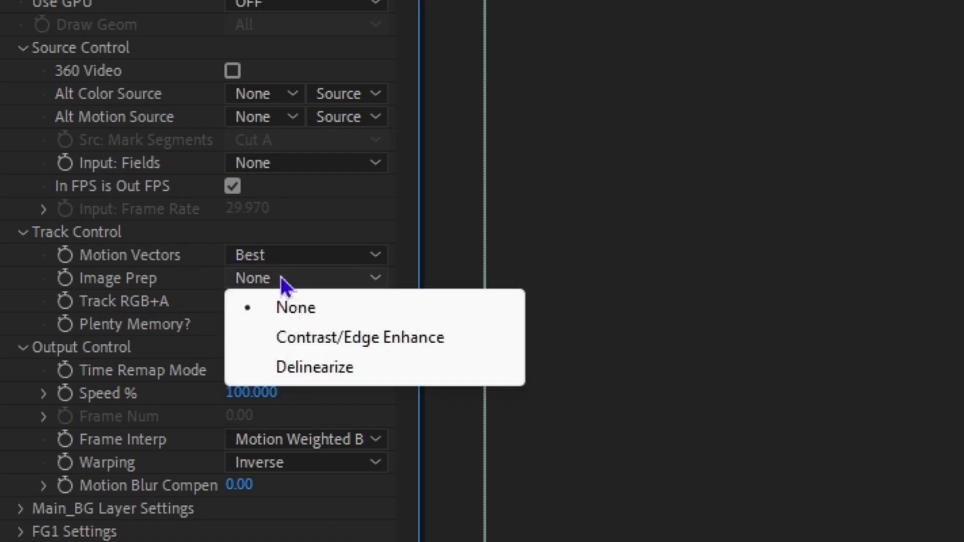
click(310, 344)
click(278, 254)
click(275, 250)
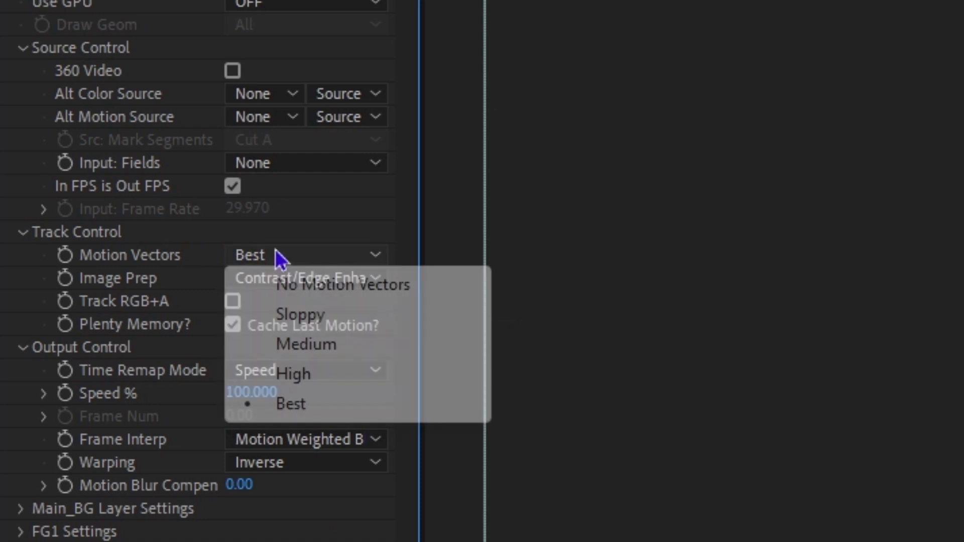
key(Escape)
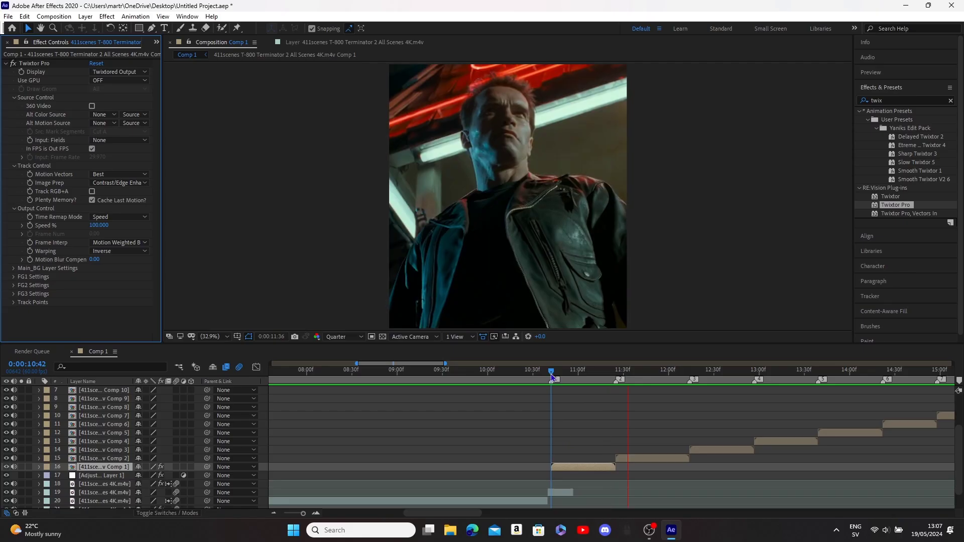
- Start keyframing Twixtor Pro's Speed % on the marker 1 clip at 0:00:10:42 with 100, and show the clip's keyframes in the timeline
click(534, 374)
key(space)
drag(534, 374, 551, 375)
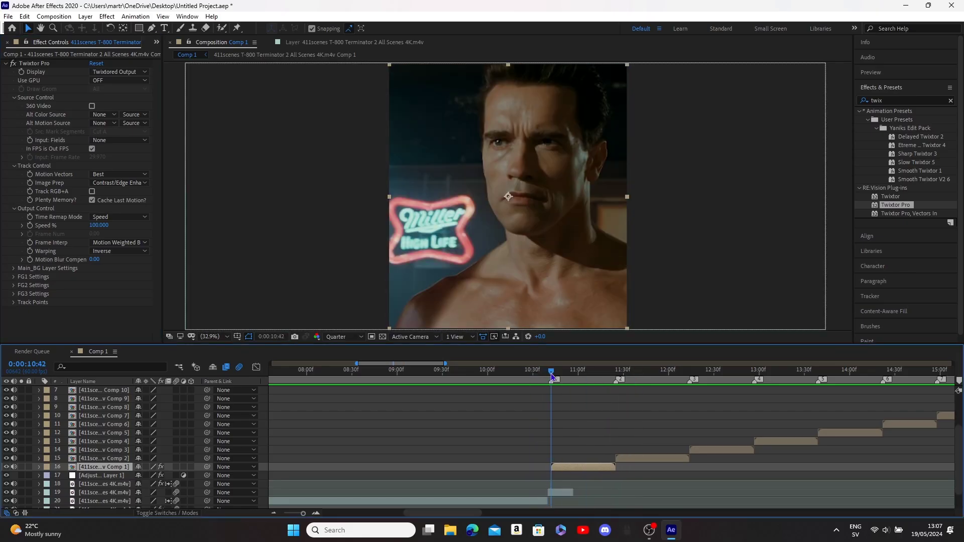
click(29, 226)
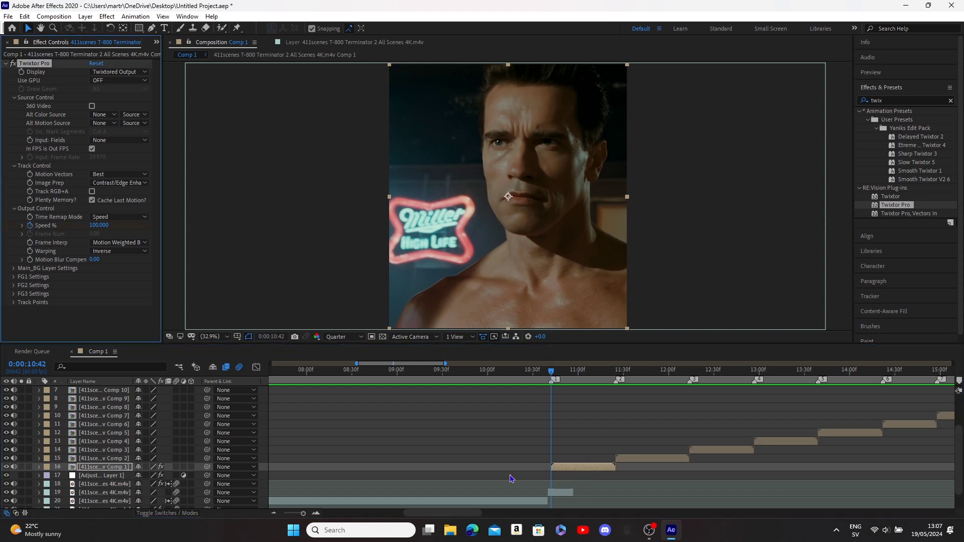
scroll(589, 475, up, 2)
key(u)
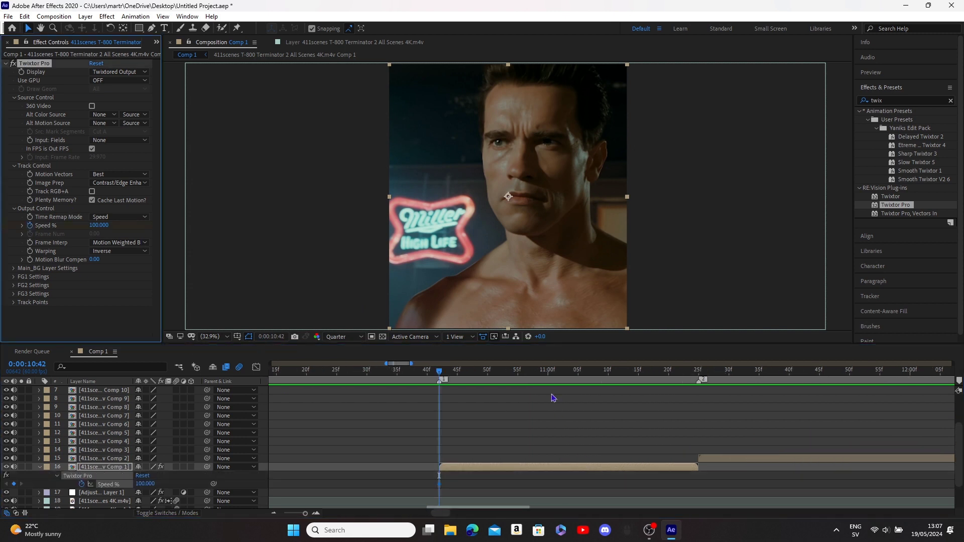
- Add Twixtor Speed % keyframes of 30 at 0:00:11:03 and 100 at the clip's end, 0:00:11:25, and preview the speed ramp
click(565, 377)
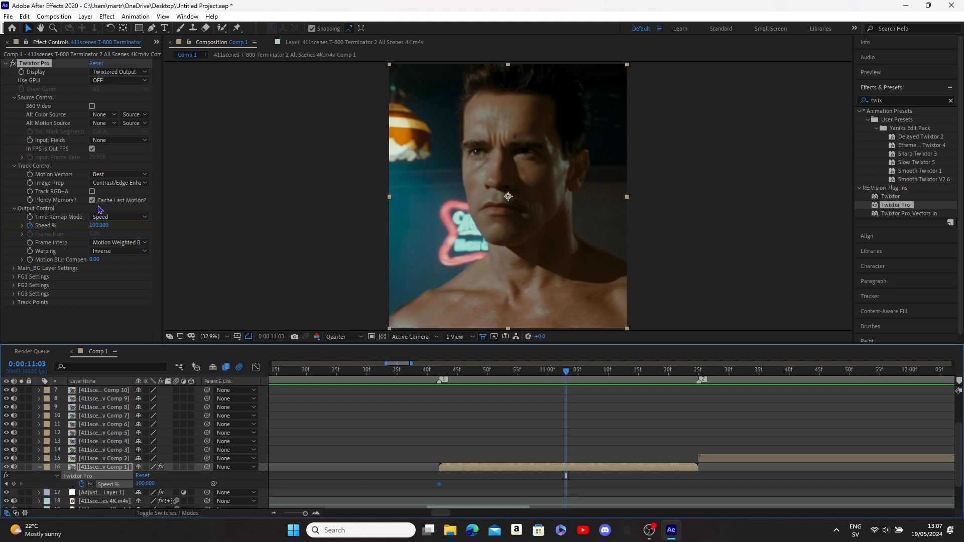
click(101, 225)
text(3)
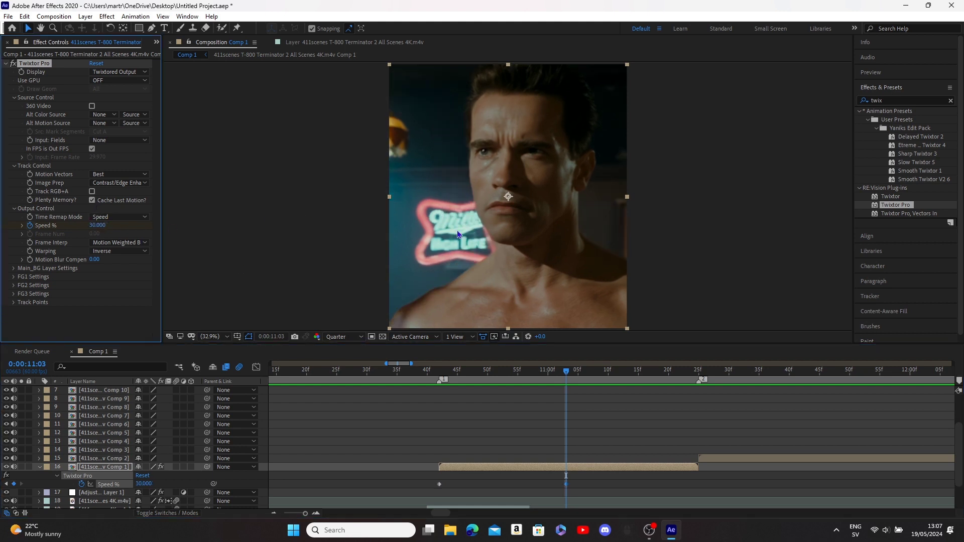
click(866, 121)
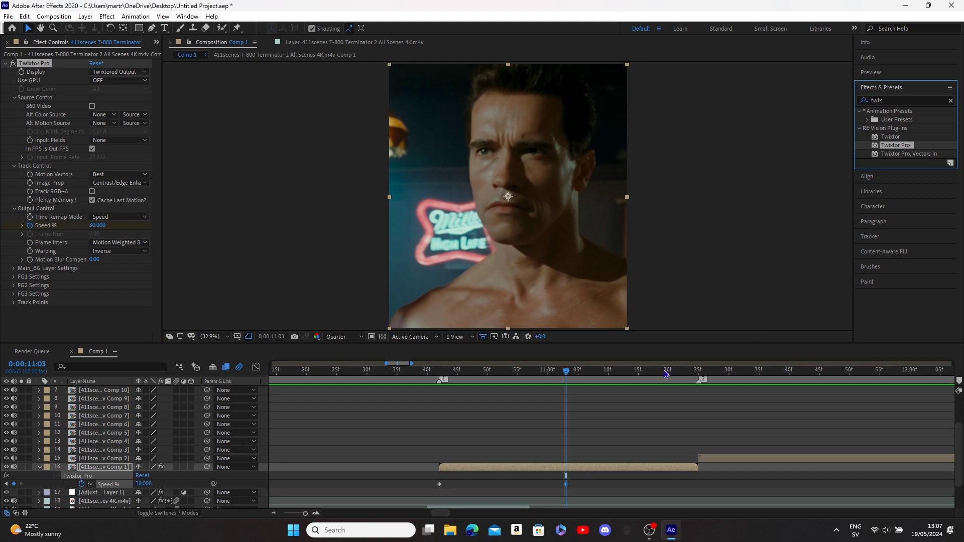
drag(668, 377, 701, 393)
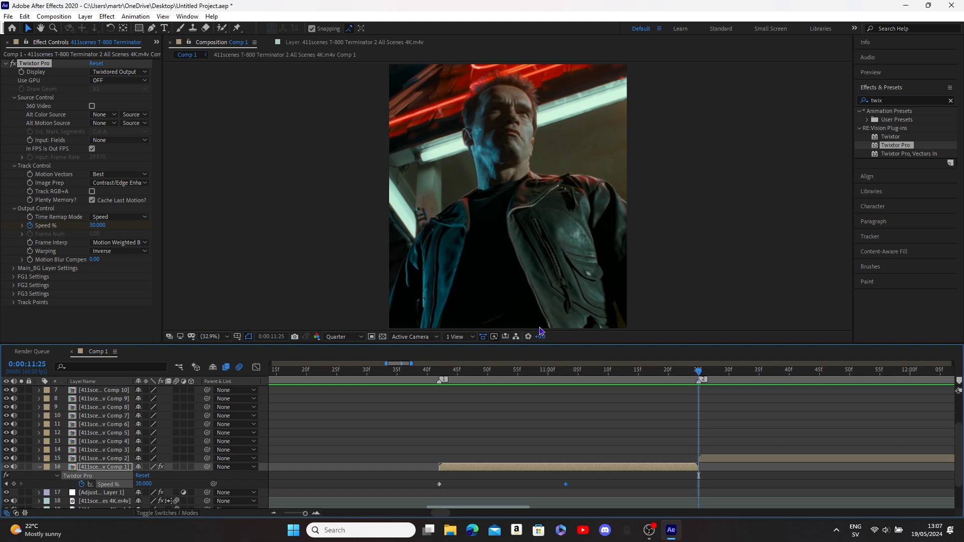
click(100, 225)
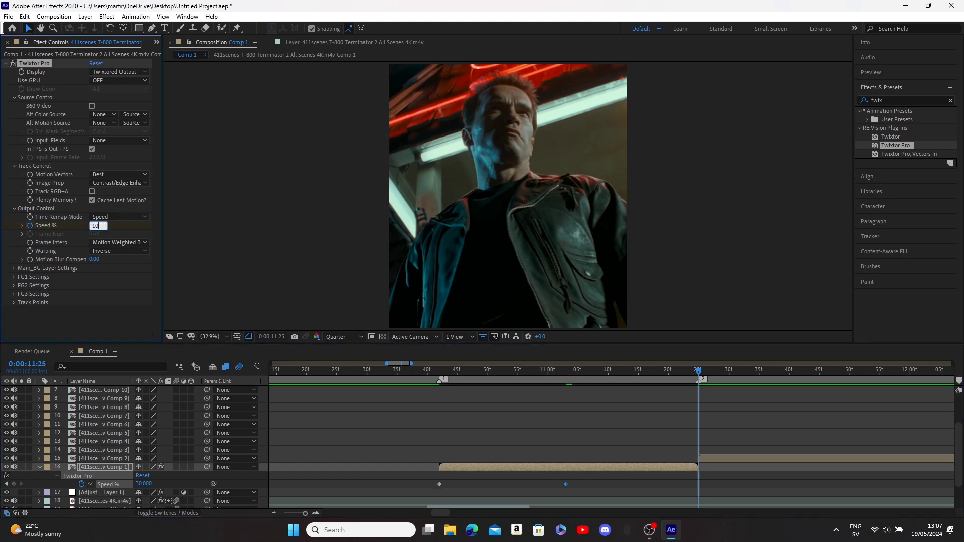
click(397, 370)
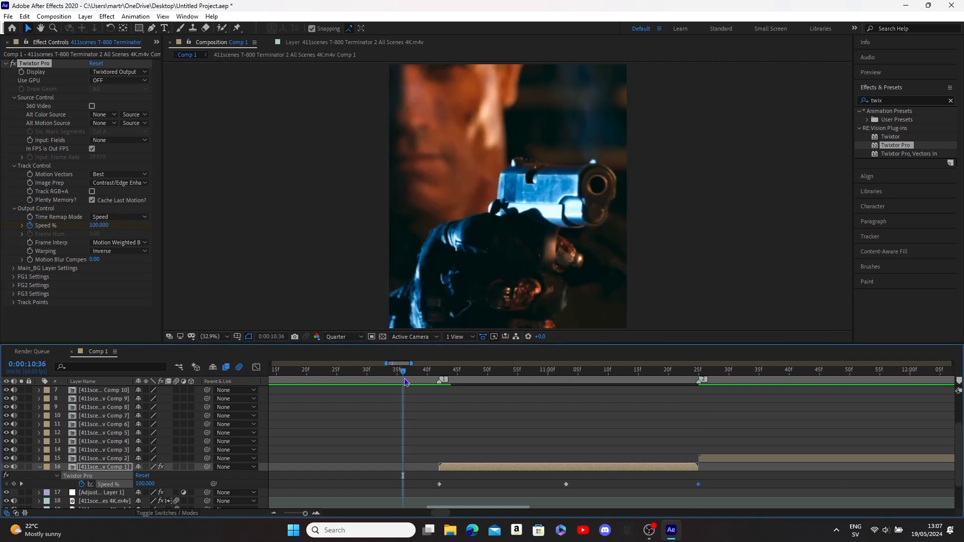
key(space)
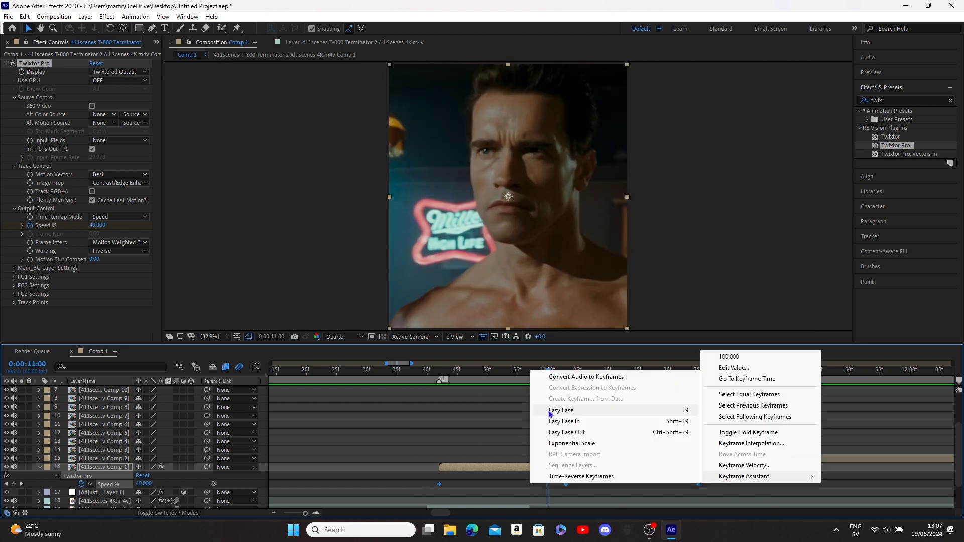
- Apply Easy Ease to the three Speed % keyframes, bend the value graph into a steep U-shaped curve, and preview the clip
click(549, 411)
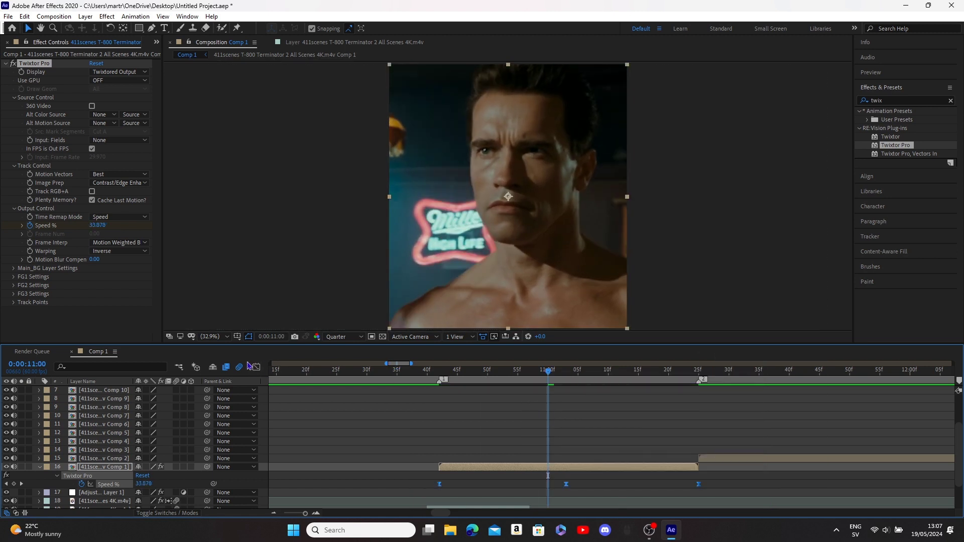
click(256, 367)
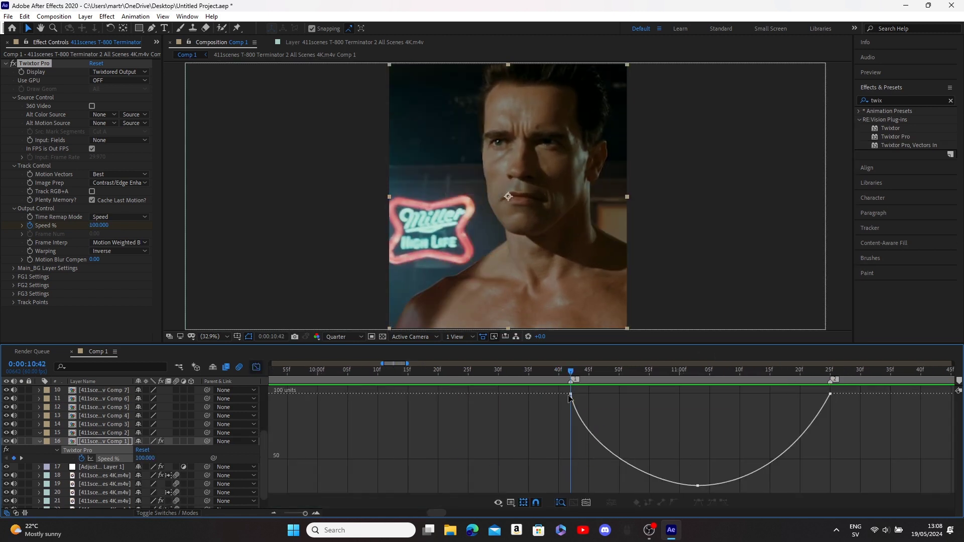
click(570, 394)
drag(575, 449, 575, 464)
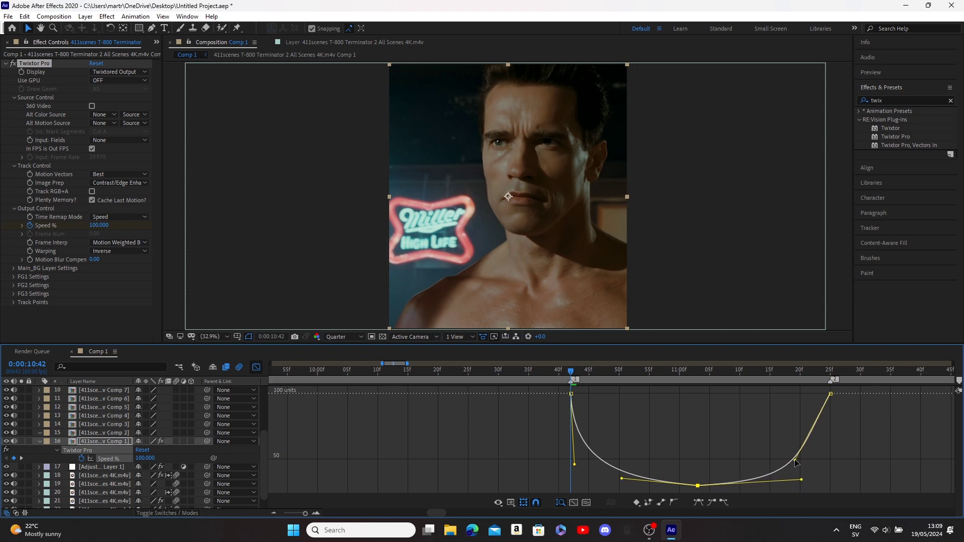
key(space)
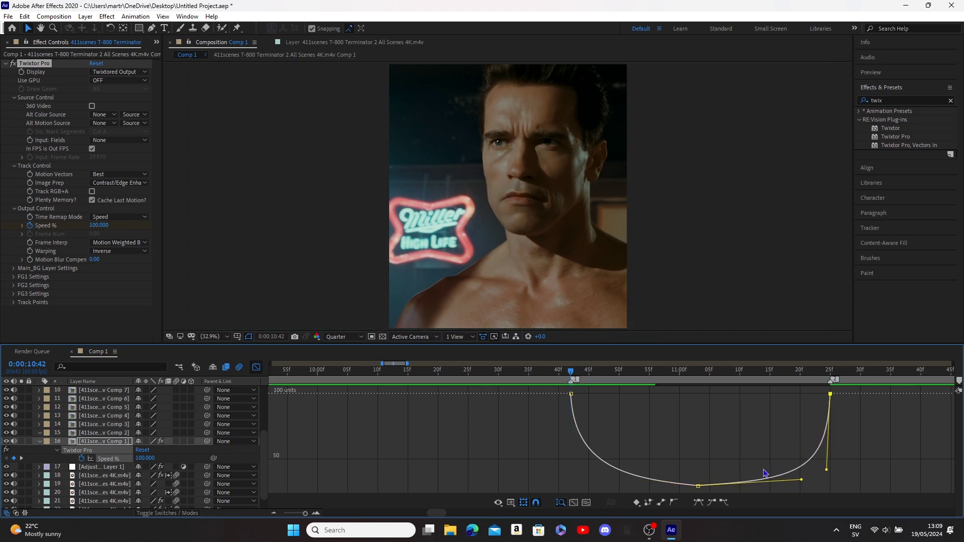
scroll(670, 446, down, 2)
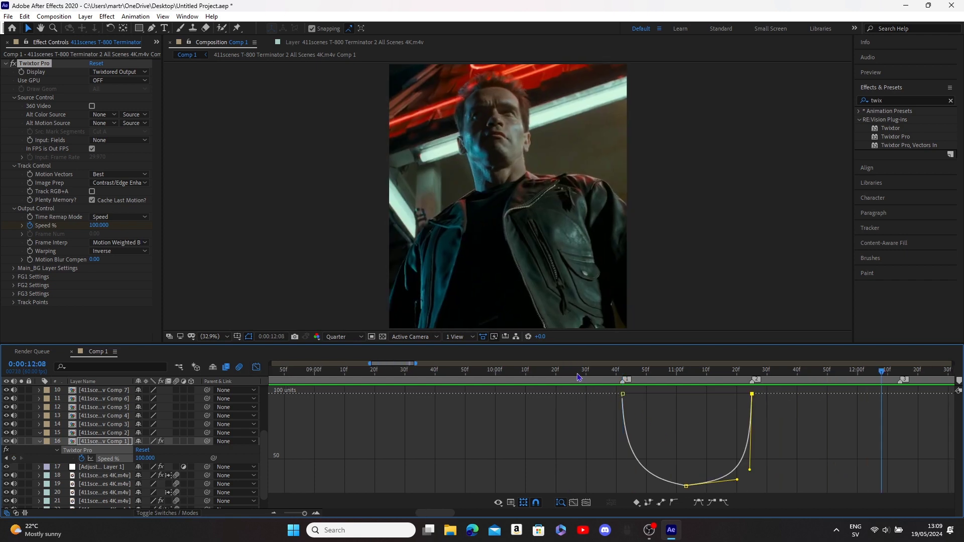
click(575, 373)
click(549, 373)
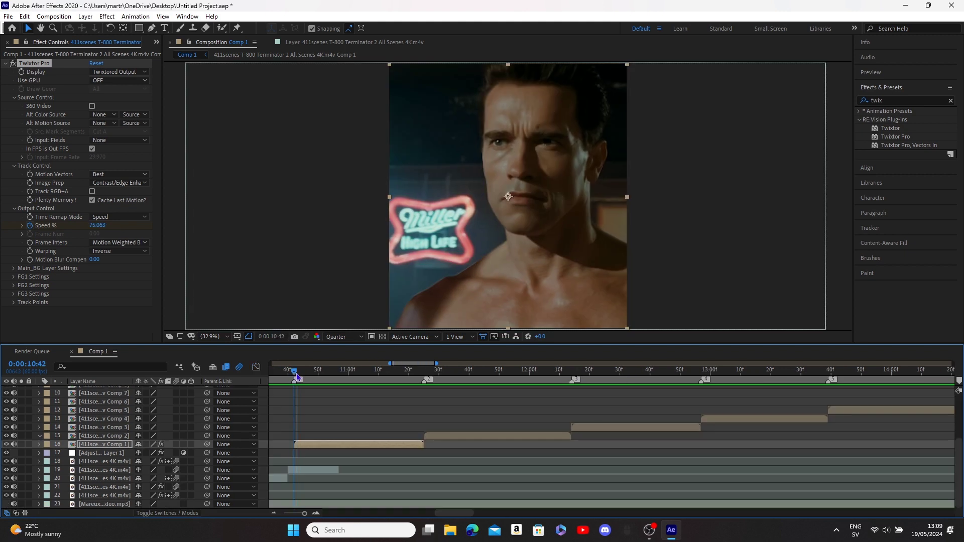
- Reuse the Twixtor Pro speed ramp on the clip starting at marker 2, from 0:00:11:25
scroll(447, 403, up, 2)
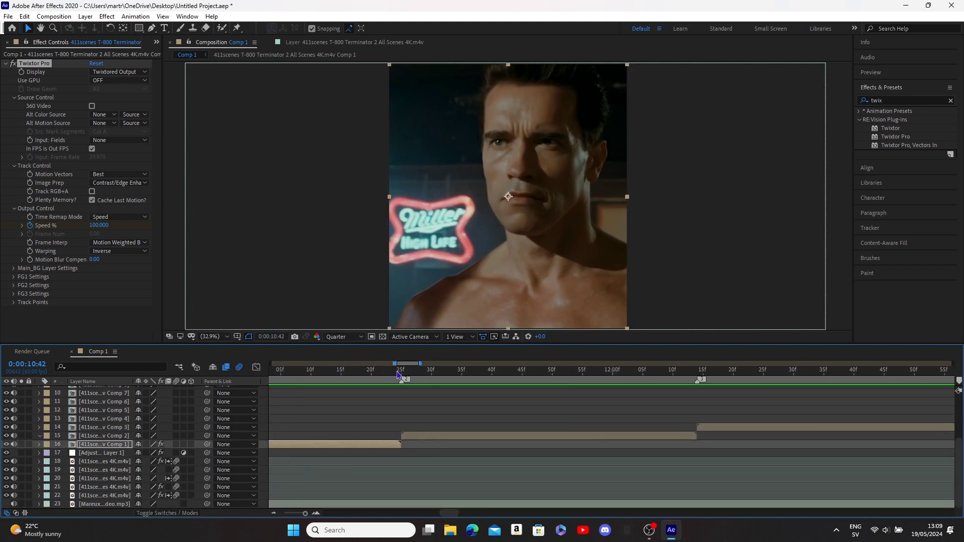
click(401, 375)
click(420, 439)
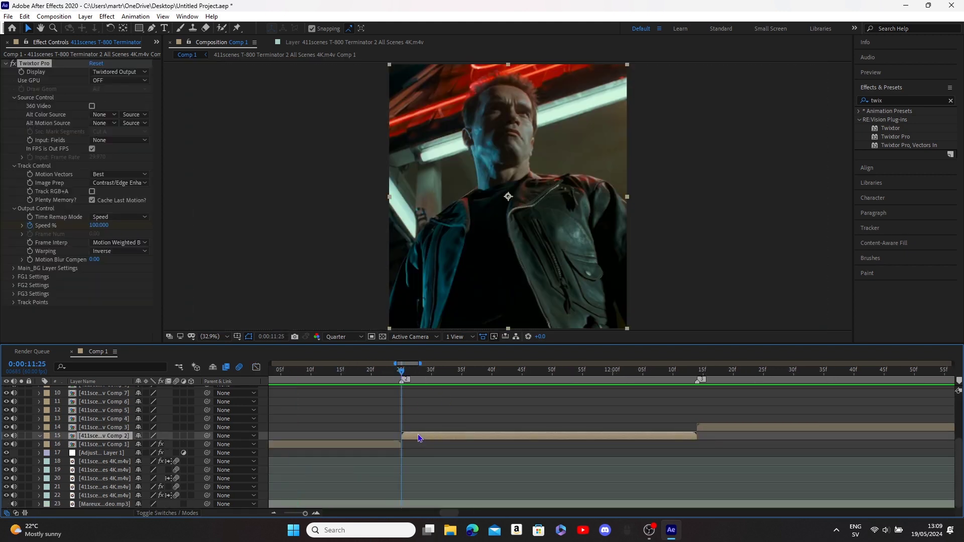
key(e)
drag(671, 453, 385, 457)
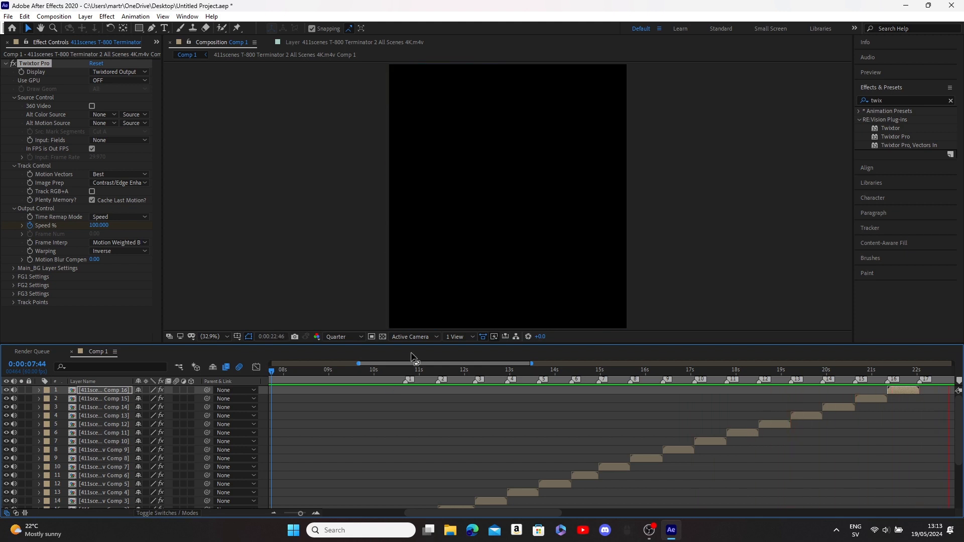
- Apply the Transform effect to the marker 1 clip with a Shutter Angle of 360 and a Scale keyframe of 125 at 0:00:10:42
drag(515, 397, 441, 466)
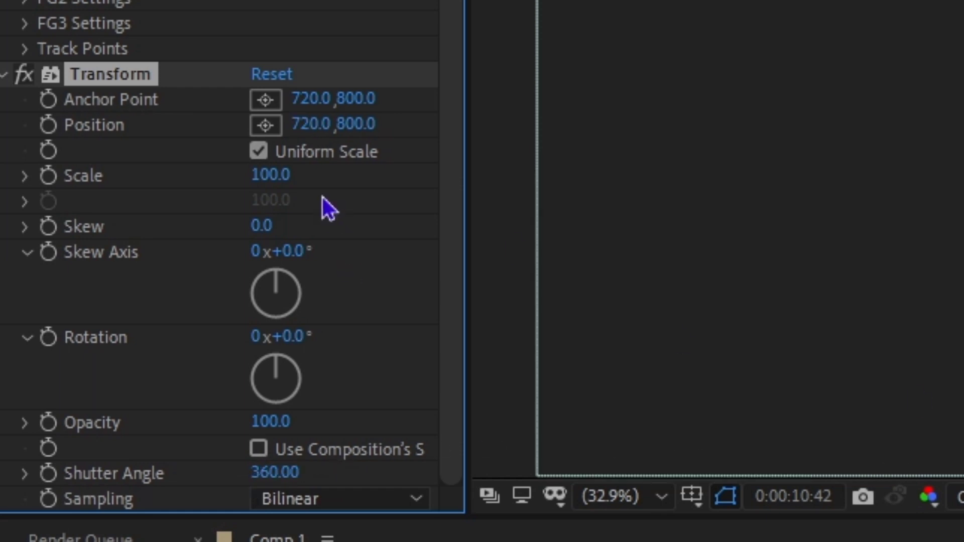
click(263, 176)
text(125)
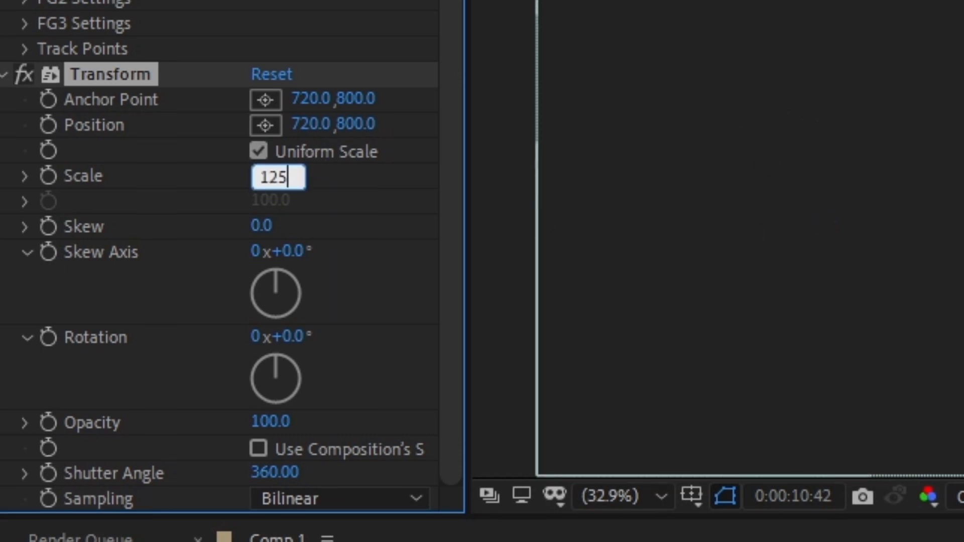
key(Return)
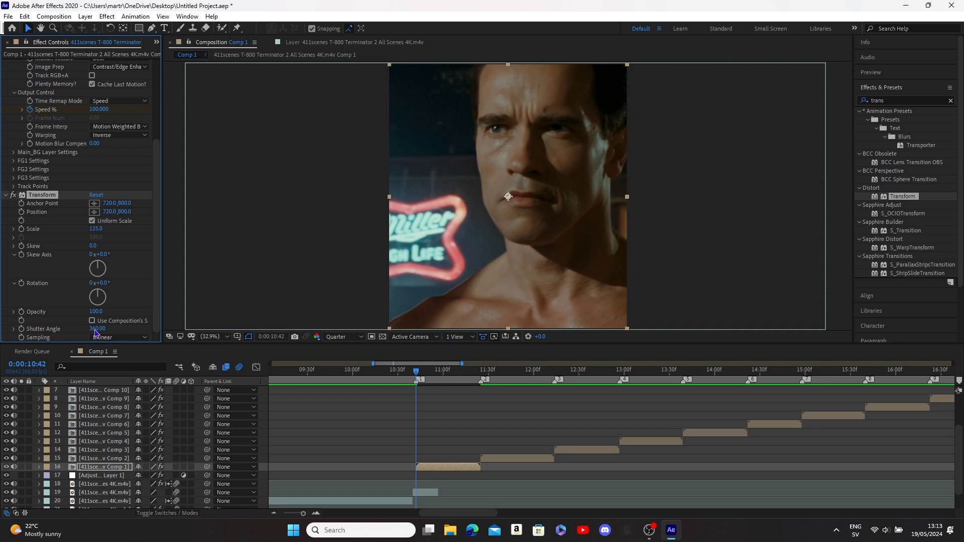
scroll(396, 428, up, 1)
key(u)
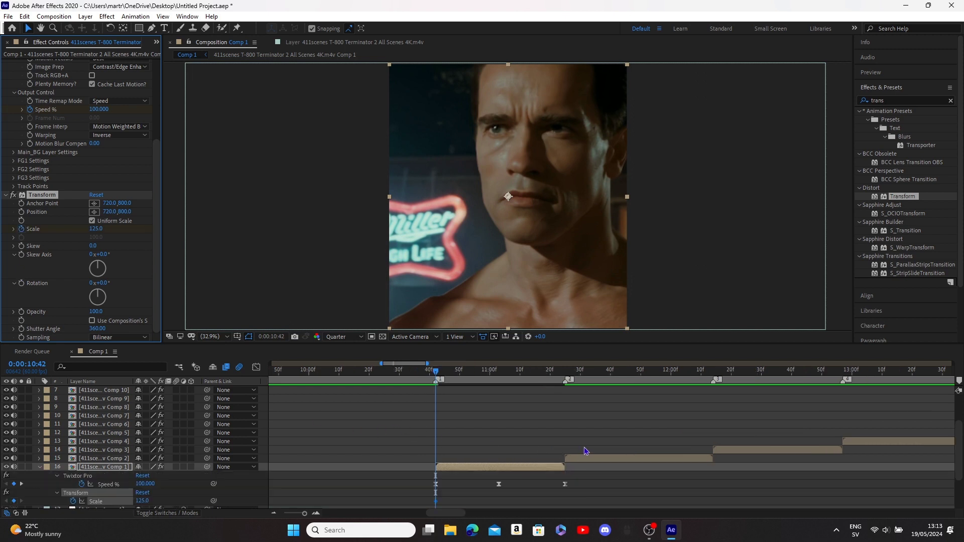
- Add a Transform Scale keyframe of 100 at the clip's end, 0:00:11:25, and preview the zoom
scroll(589, 477, up, 1)
click(532, 376)
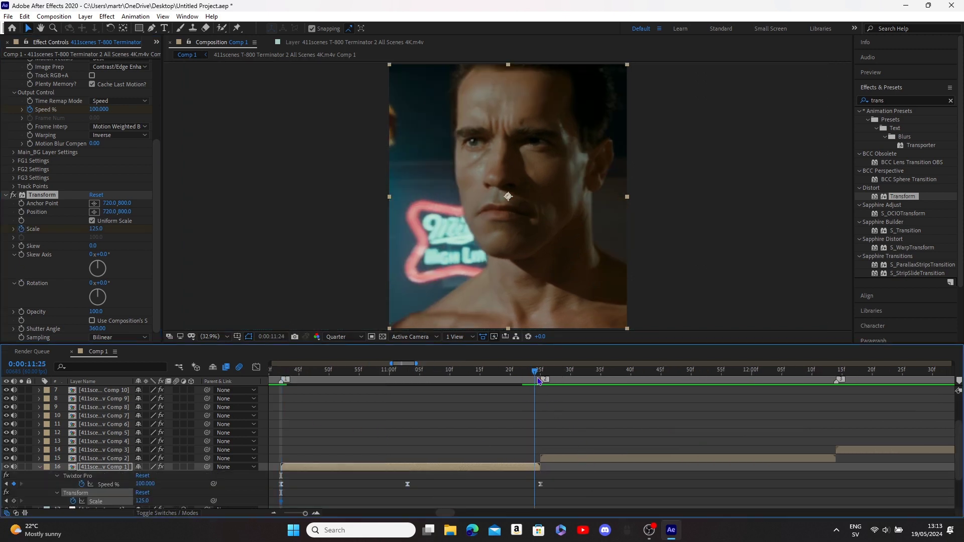
click(95, 230)
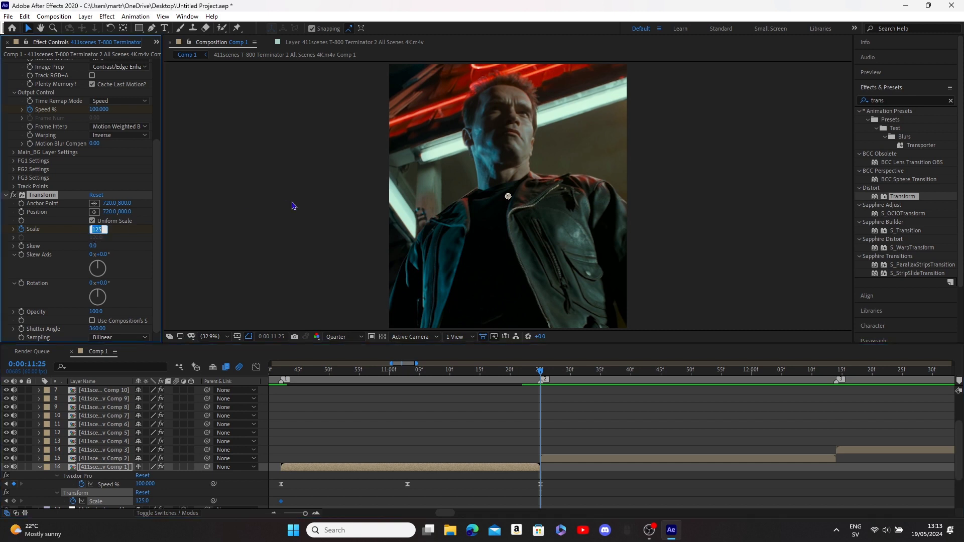
key(u)
click(275, 372)
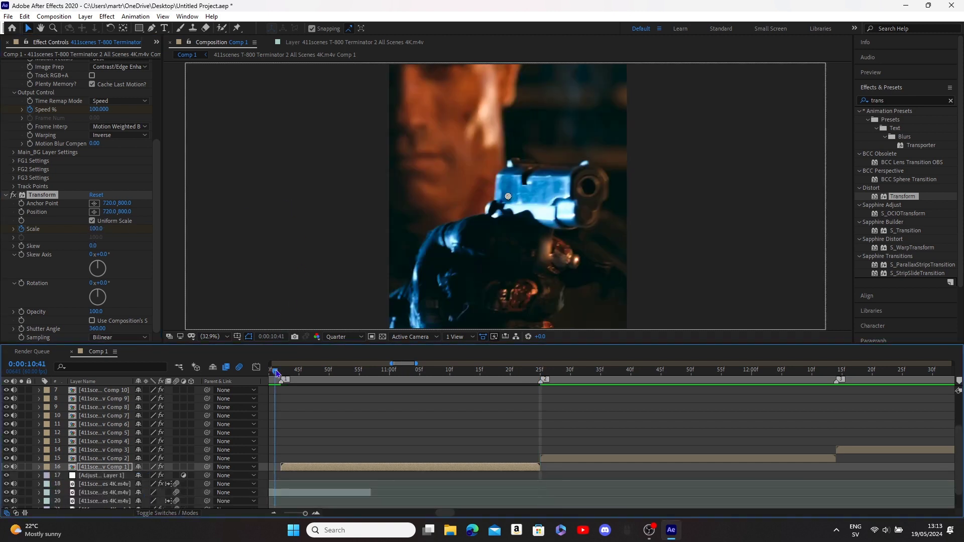
key(space)
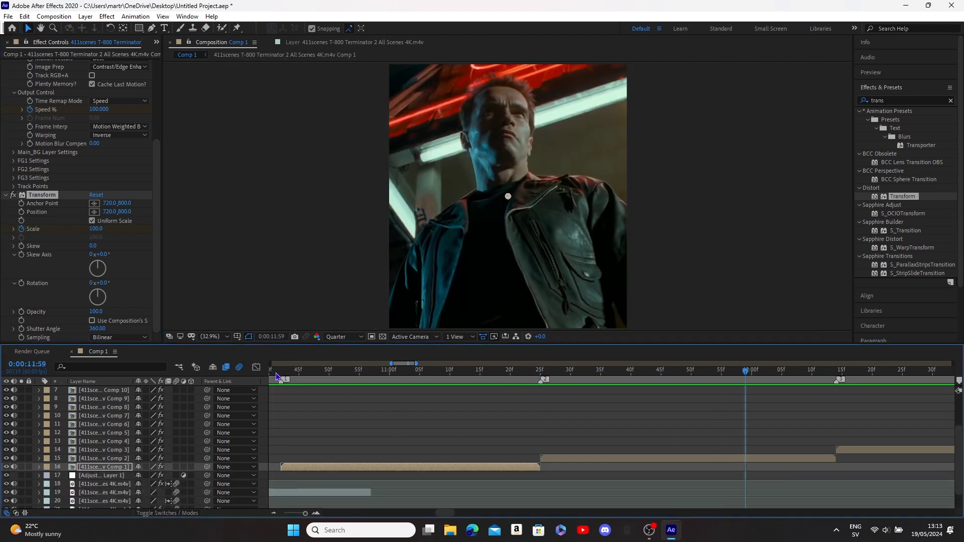
- Apply Easy Ease to both Transform Scale keyframes of the marker 1 clip
key(u)
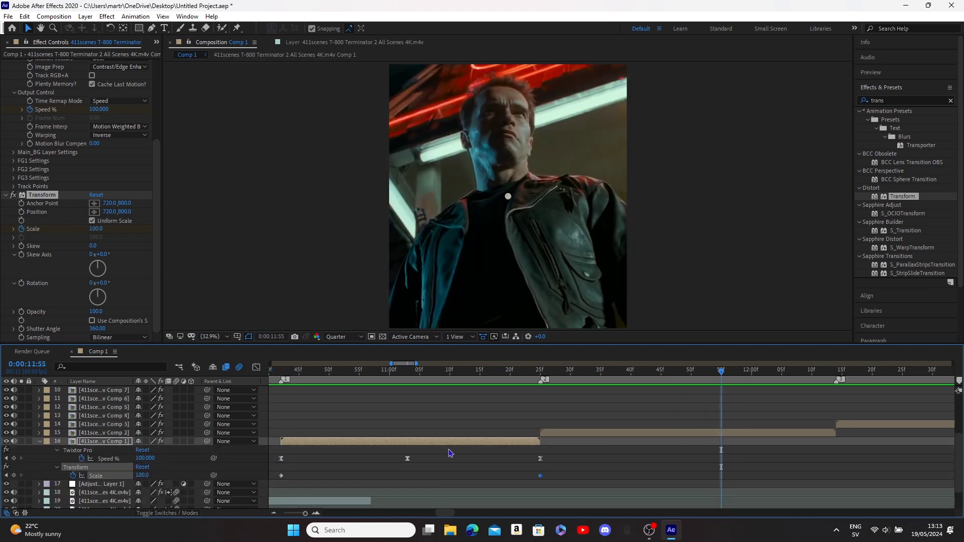
scroll(561, 480, left, 6)
right_click(628, 476)
mouse_move(728, 469)
click(781, 401)
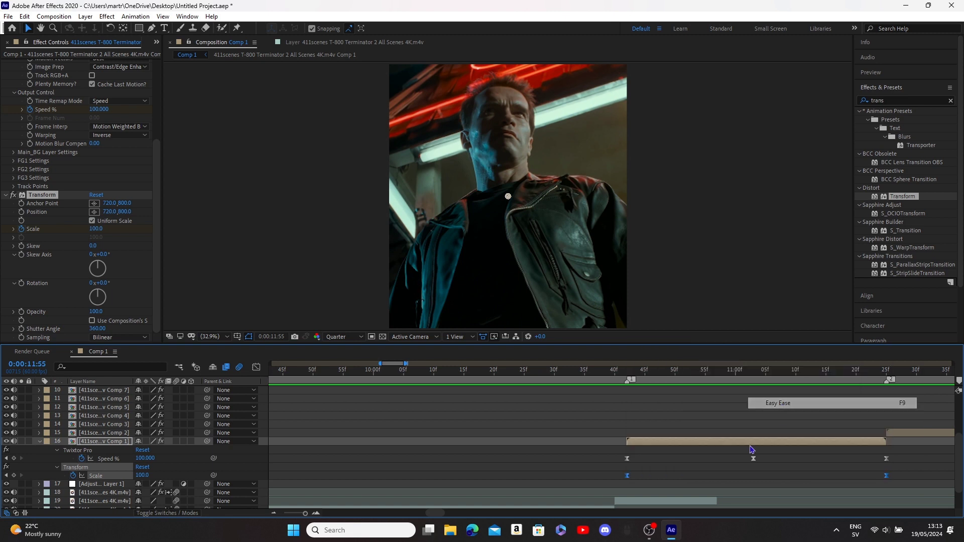
- Reshape the Transform Scale curve of the marker 5 clip in the Graph Editor by adjusting the Bezier handles of both keyframes
scroll(444, 518, right, 4)
click(379, 374)
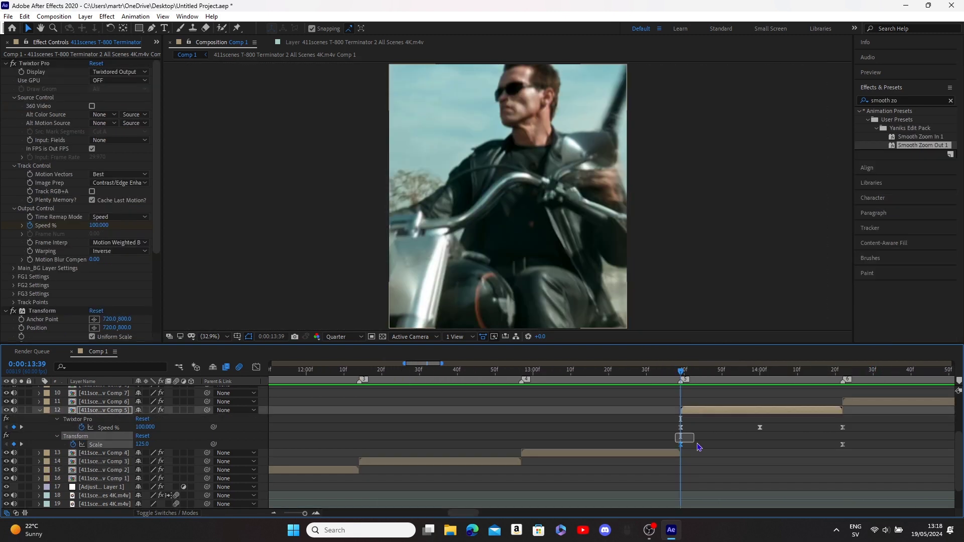
drag(859, 452, 847, 457)
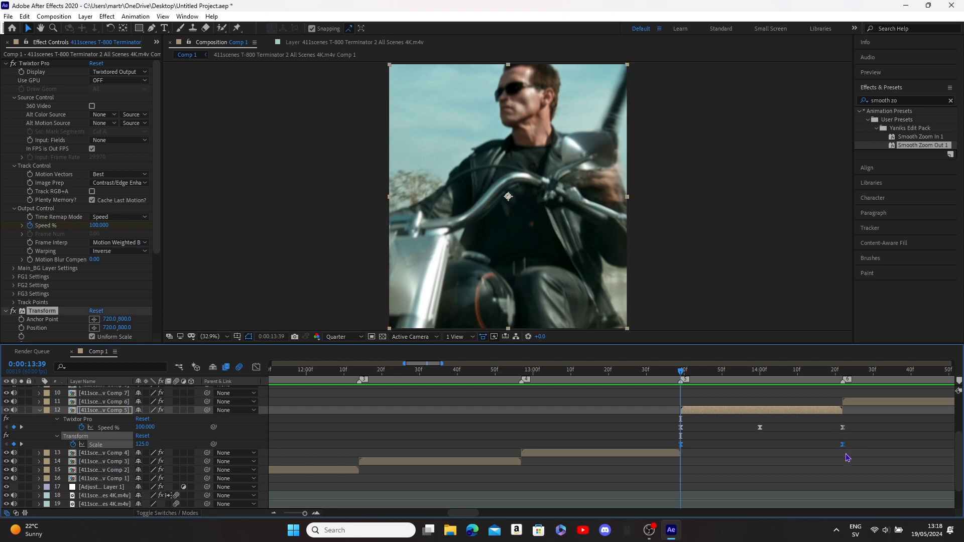
click(256, 367)
scroll(706, 436, down, 2)
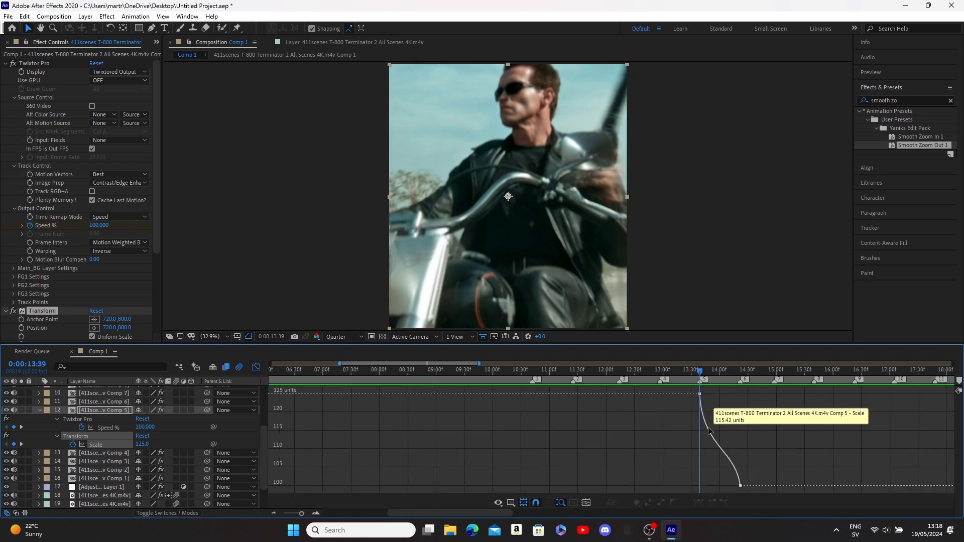
click(700, 394)
drag(497, 513, 514, 513)
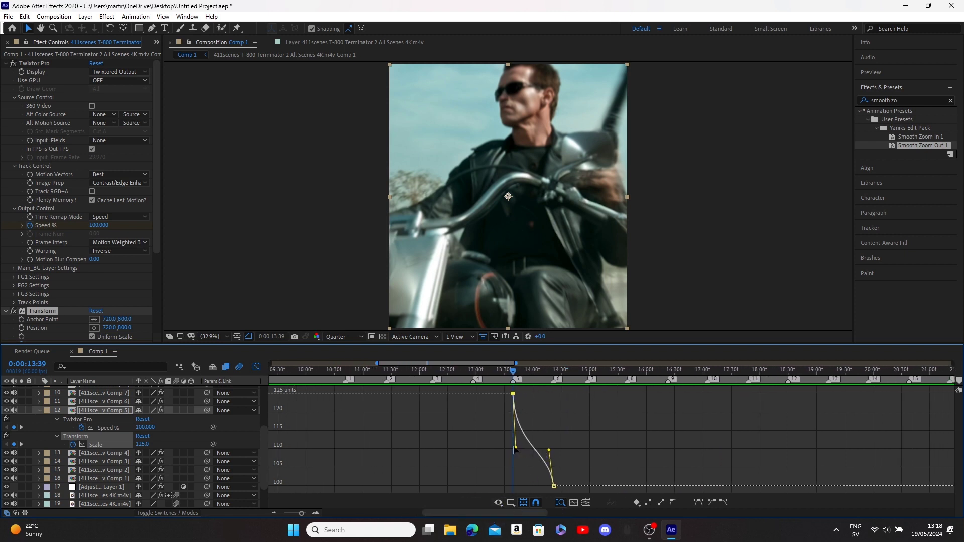
drag(518, 447, 525, 451)
click(544, 447)
scroll(556, 478, up, 5)
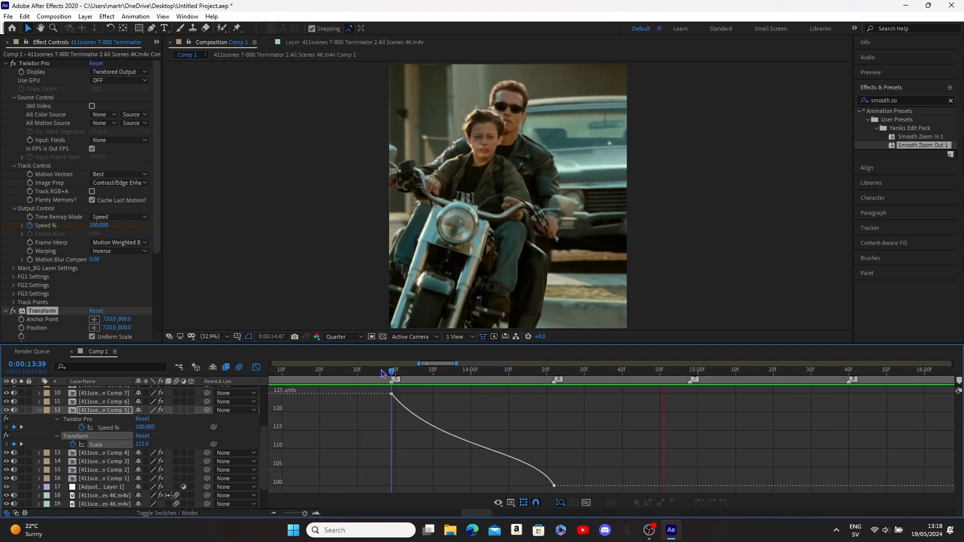
- Play back the edit to check the speed ramps and eased zooms, including the section from about 0:00:10:07
drag(372, 372, 365, 374)
key(space)
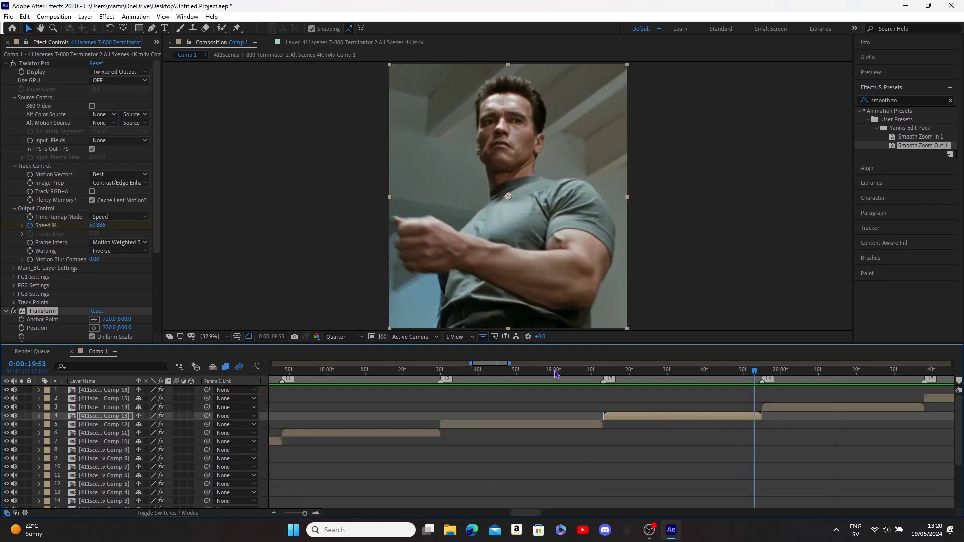
click(29, 130)
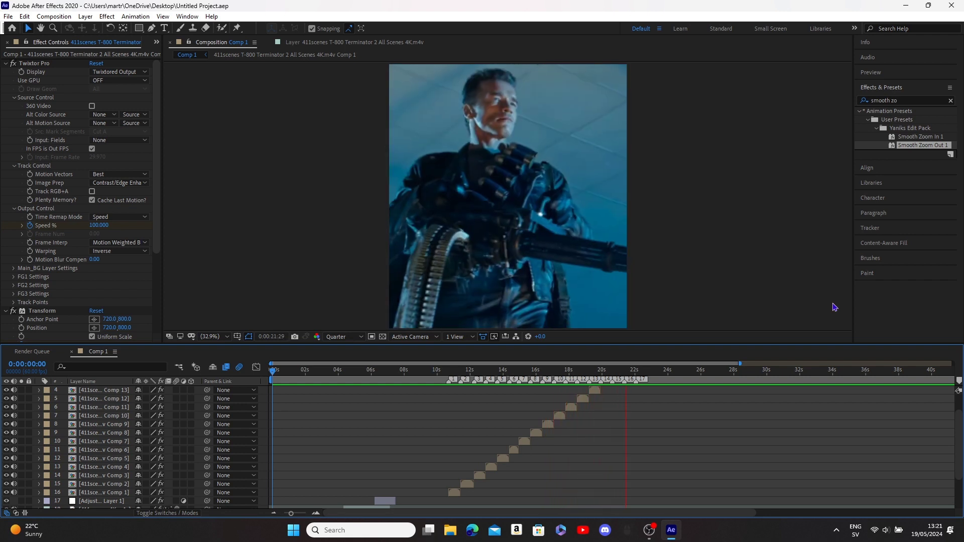
click(440, 373)
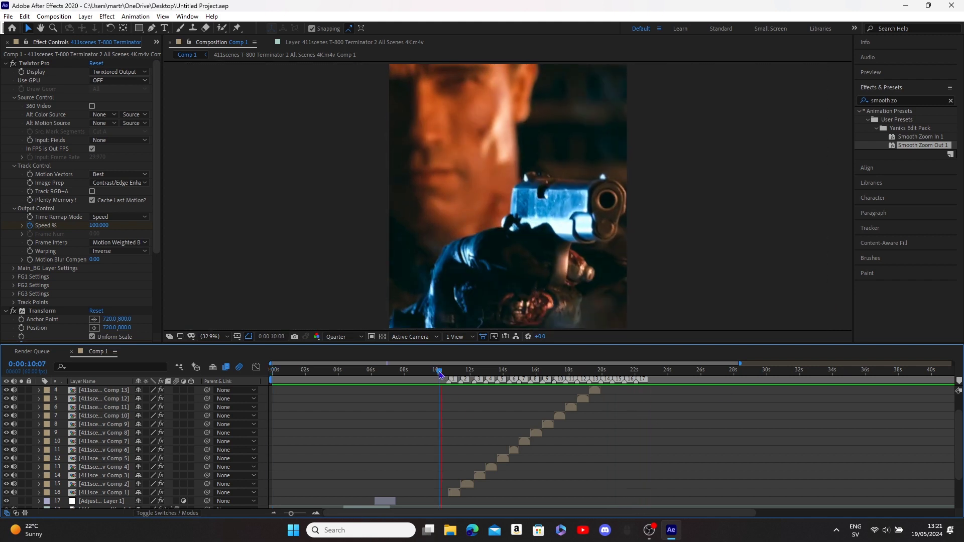
key(space)
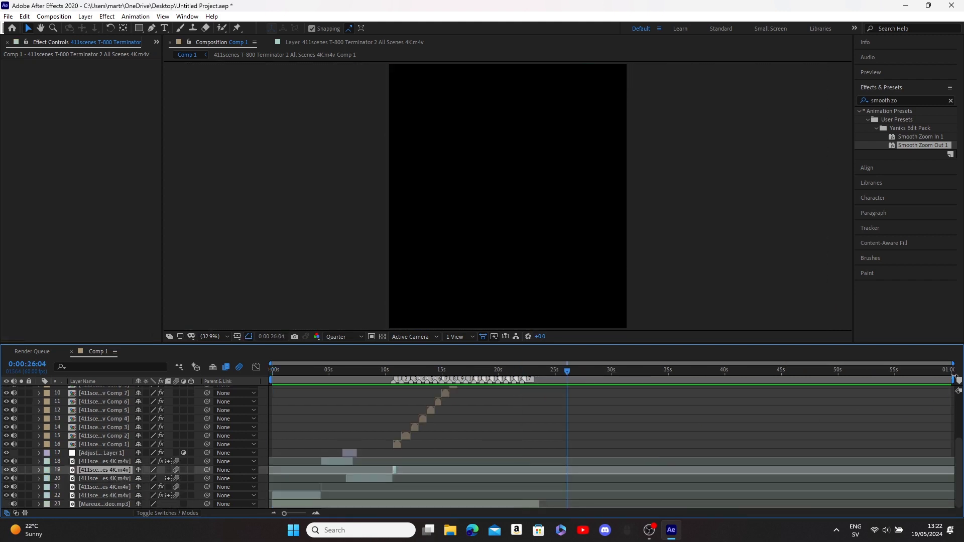
- Shorten the work area to the end of the music layer at about 0:00:23:36 and return the playhead to the start
drag(953, 376, 555, 378)
scroll(544, 419, up, 5)
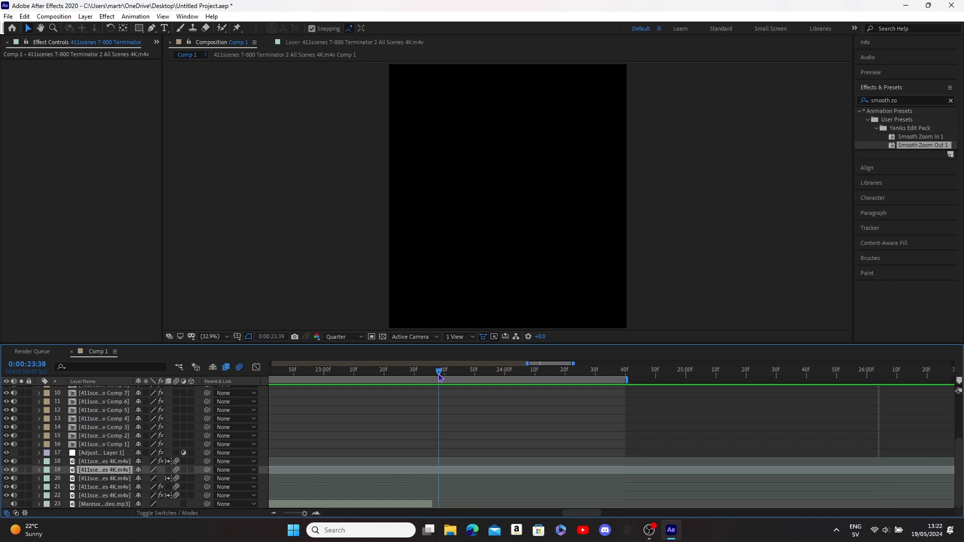
drag(637, 384, 447, 403)
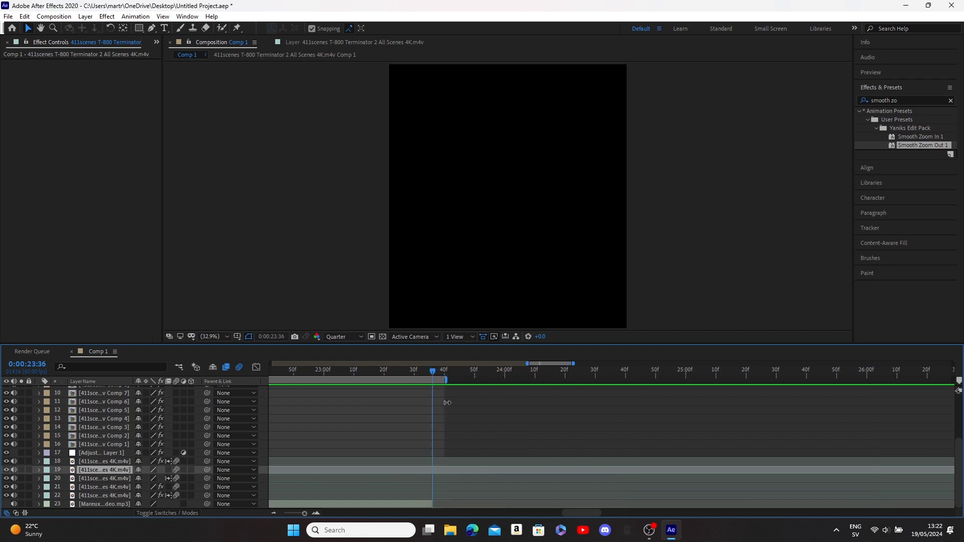
scroll(452, 417, down, 5)
key(Home)
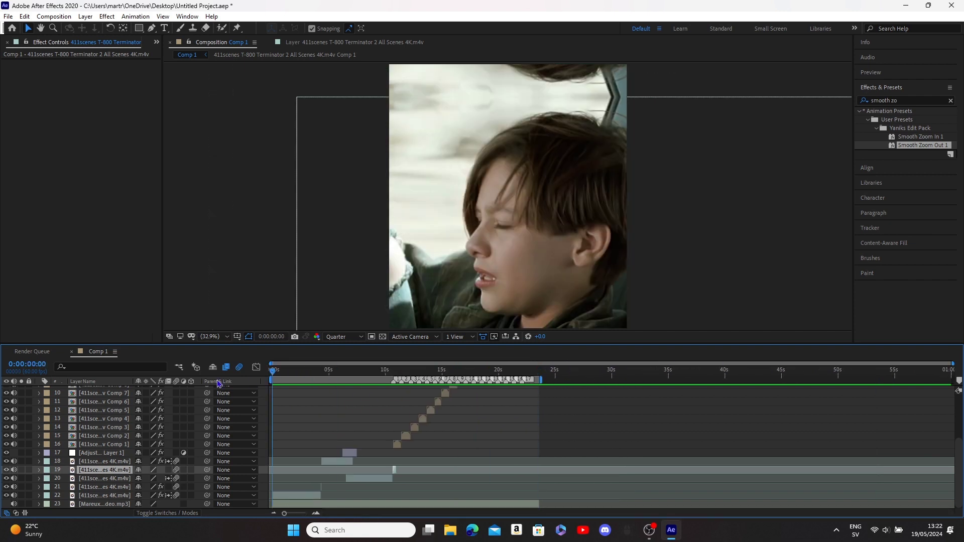
- Bring the work area end back to about 0:00:11:02, shortly after marker 1, and return the playhead to 0:00:00:00
key(space)
scroll(320, 423, up, 3)
drag(809, 382, 533, 433)
scroll(528, 447, up, 4)
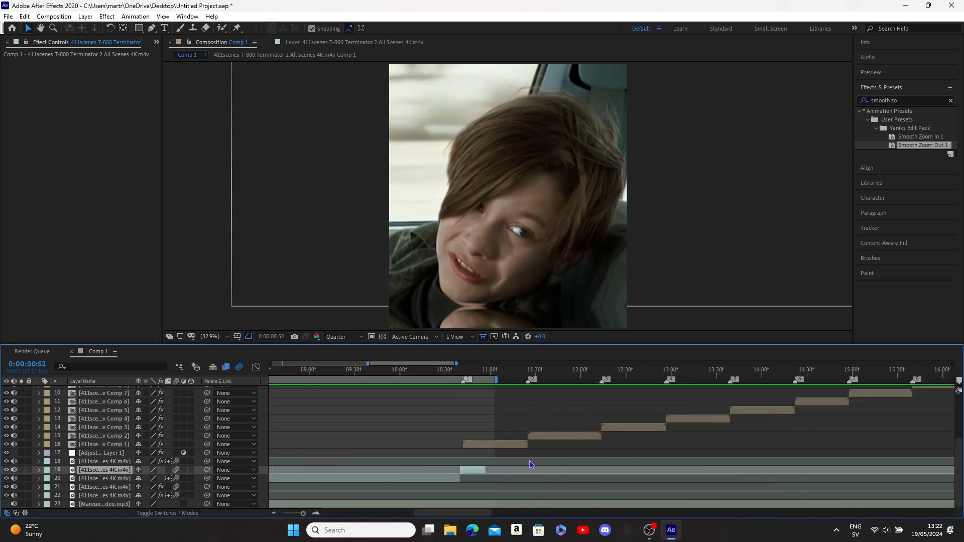
scroll(438, 446, down, 6)
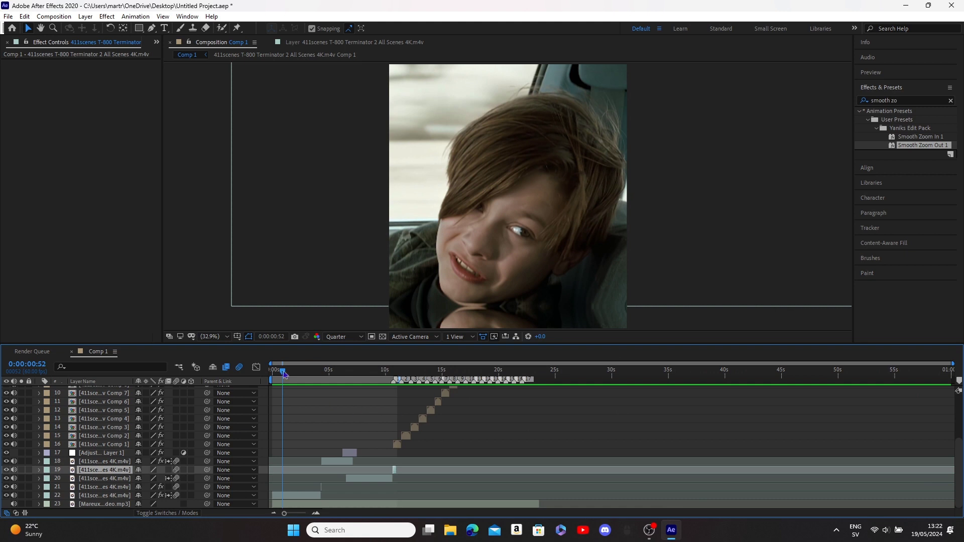
drag(284, 374, 273, 373)
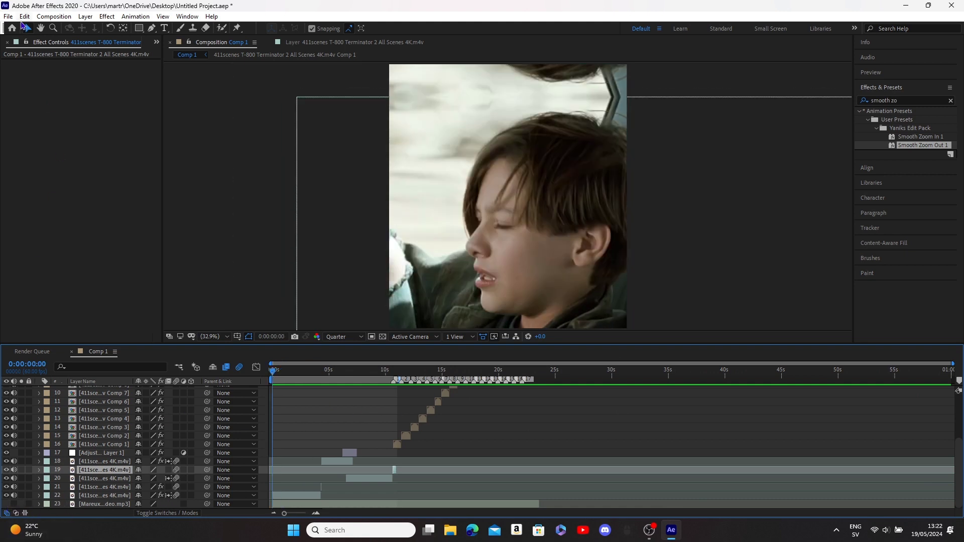
- Add Comp 1 to the render queue and set its output module format to MP3
click(8, 16)
mouse_move(150, 169)
click(206, 181)
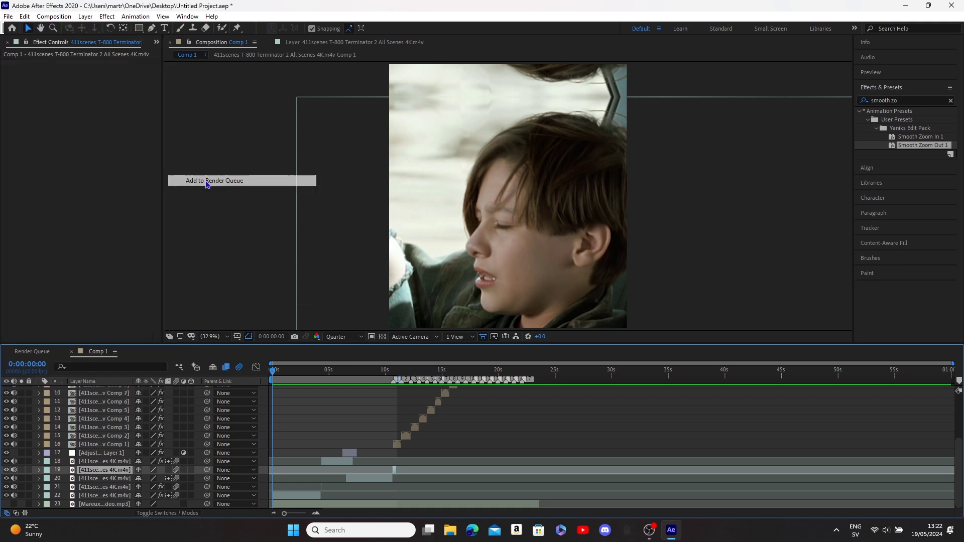
click(83, 419)
click(383, 152)
click(355, 220)
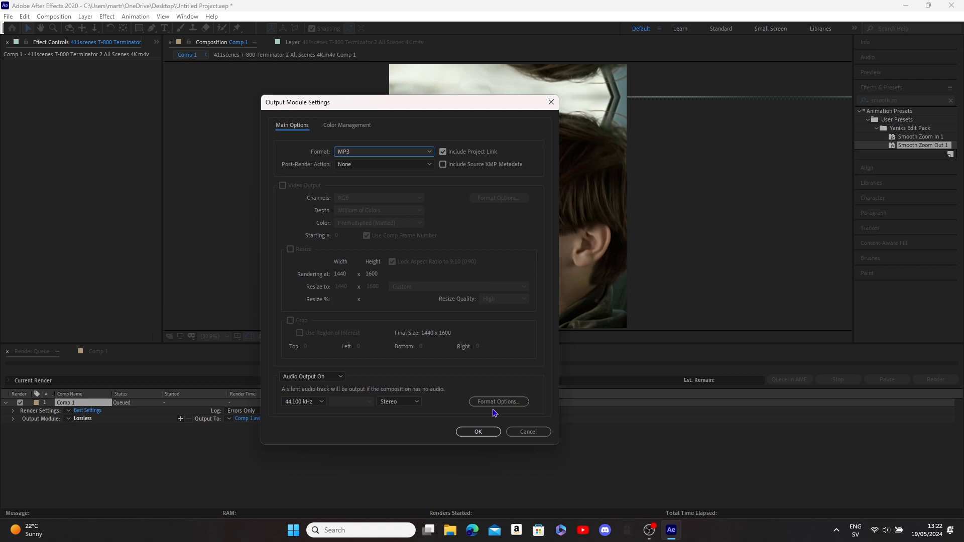
click(478, 432)
- Name the output file terminator audio.mp3 and render the queued audio
click(249, 419)
scroll(34, 124, up, 3)
click(39, 157)
text(audio)
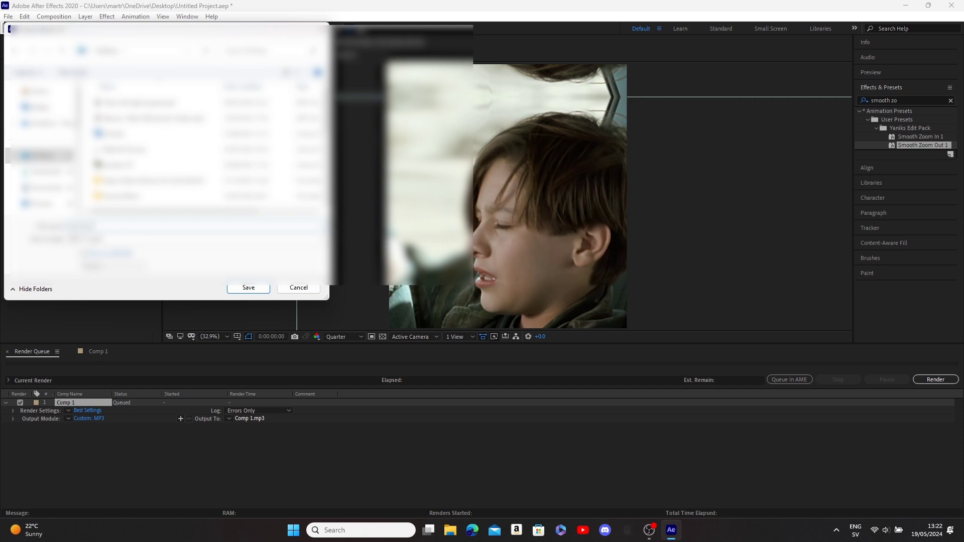
key(Return)
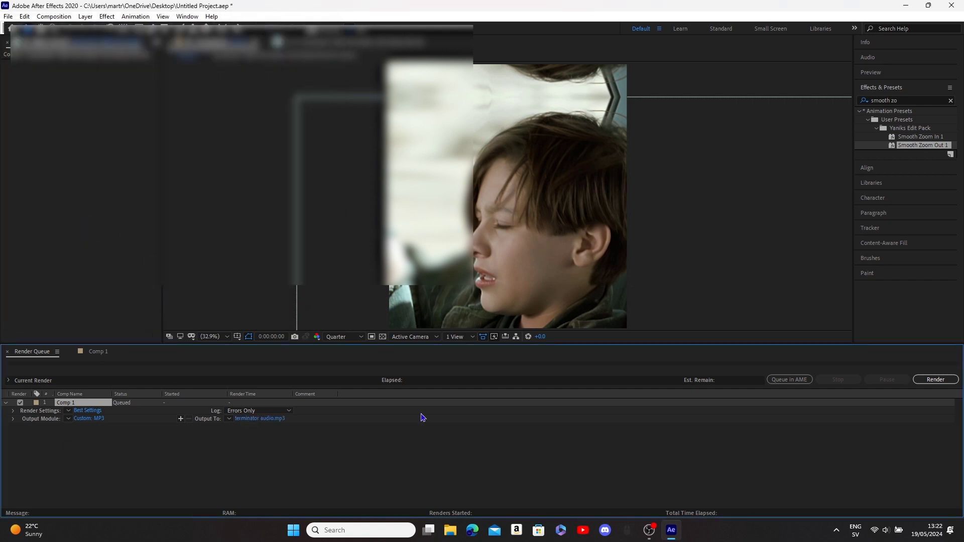
click(953, 380)
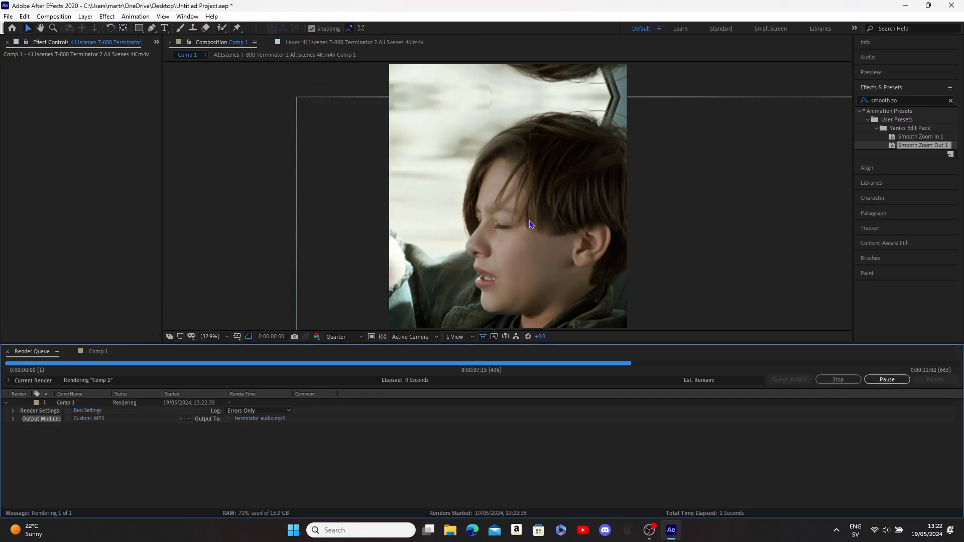
- Extend Comp 1's work area to the end of the music layer at 0:00:23:36 and return the playhead to the start
click(95, 351)
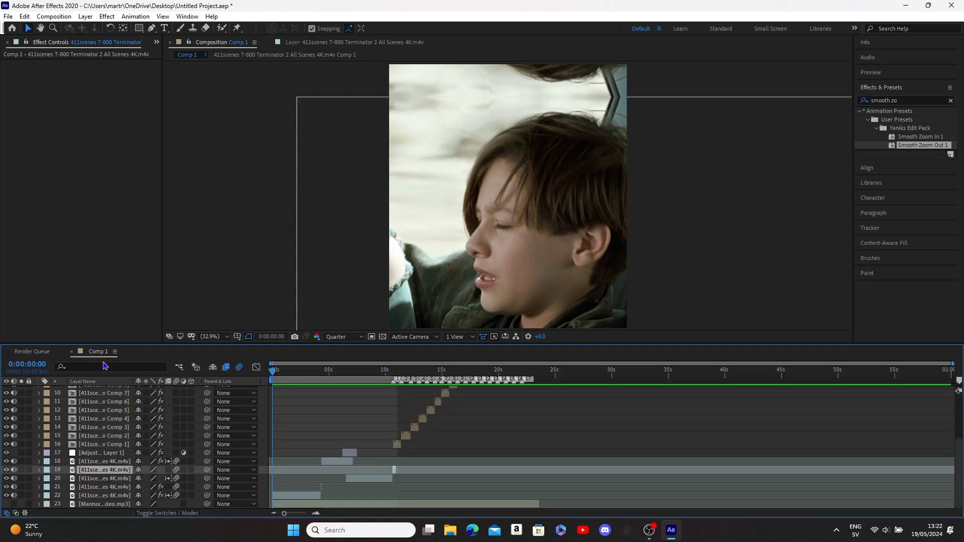
alt+scroll(398, 409, up, 5)
mouse_move(392, 380)
mouse_down()
mouse_move(949, 397)
mouse_move(685, 427)
mouse_move(793, 437)
mouse_up()
alt+scroll(793, 437, up, 3)
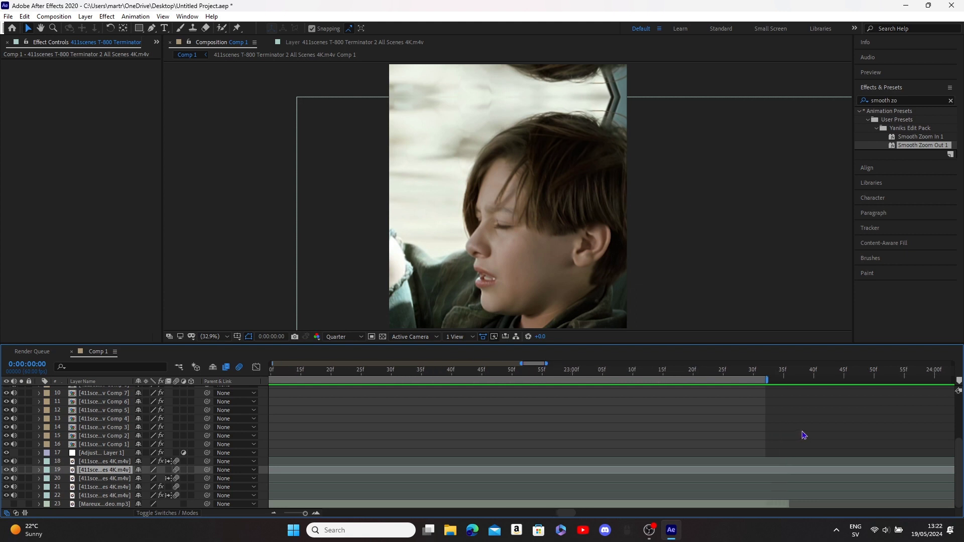
click(782, 374)
drag(768, 380, 786, 391)
alt+scroll(517, 409, down, 5)
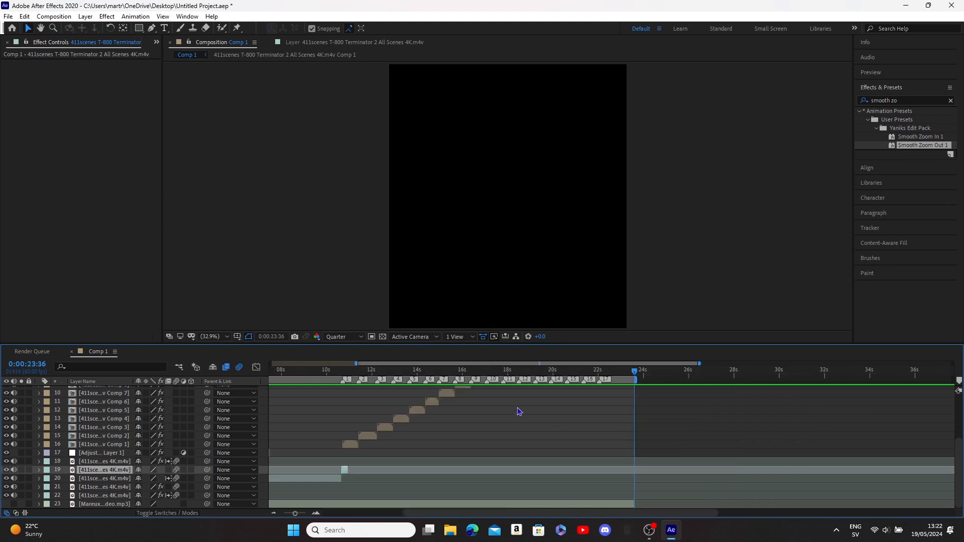
key(Home)
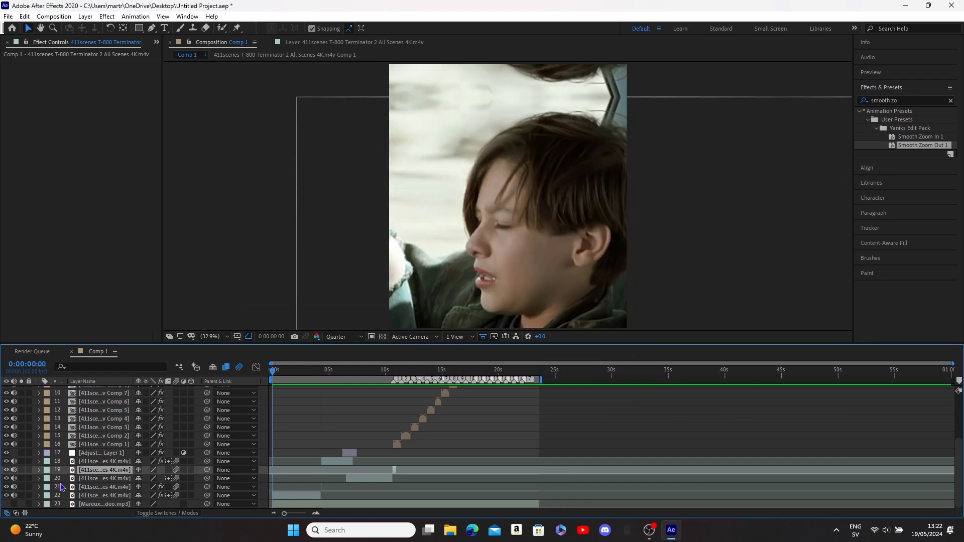
- Add Comp 1 to the render queue again and set the new item's output module format to Voukoder
click(303, 370)
click(8, 16)
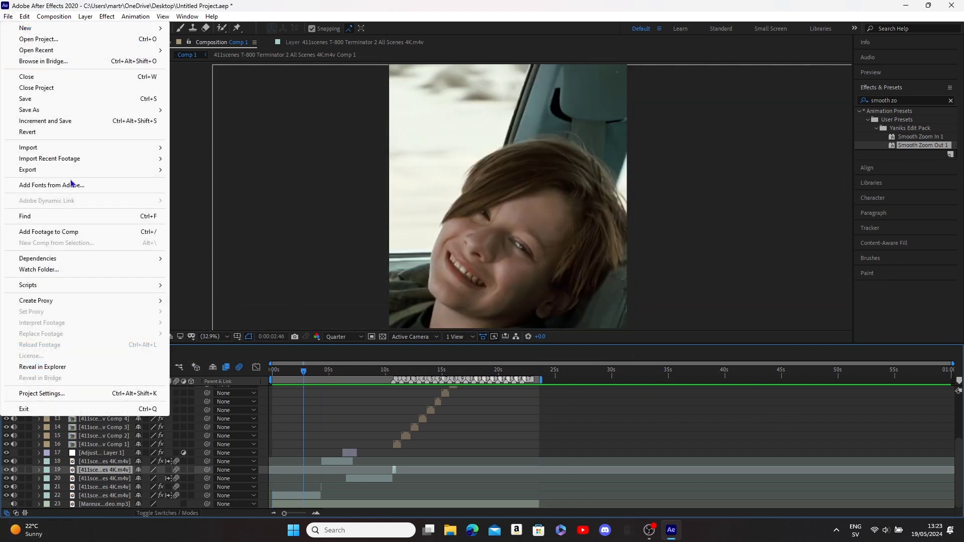
mouse_move(27, 169)
click(214, 181)
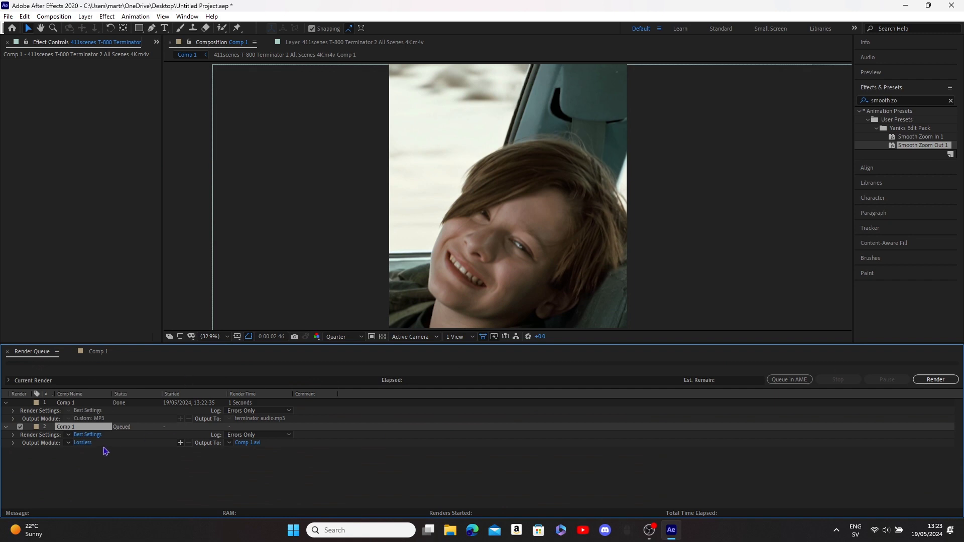
click(82, 442)
click(381, 151)
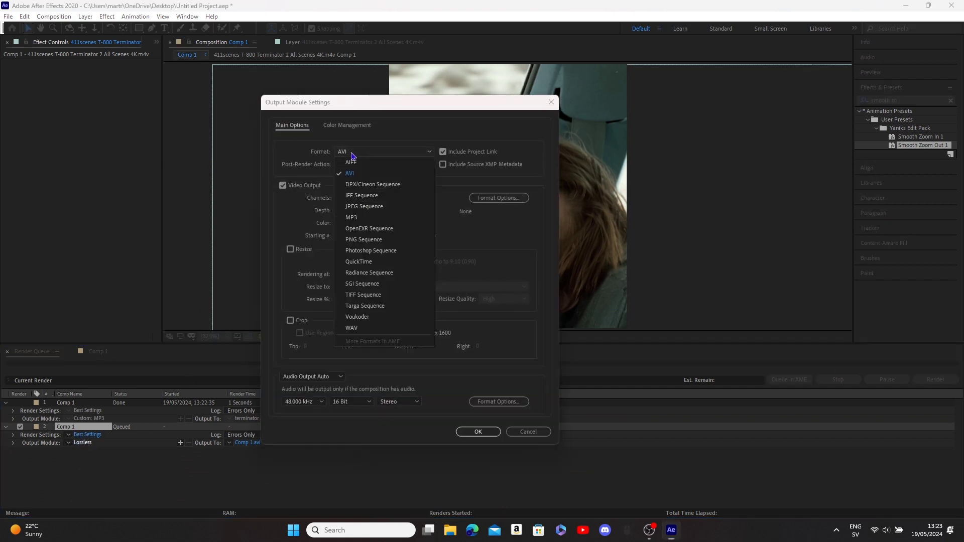
click(425, 319)
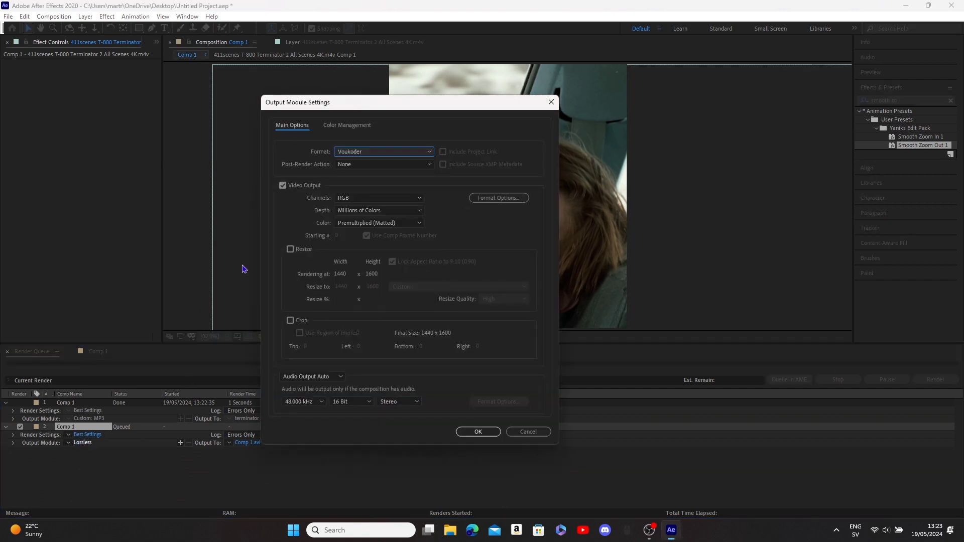
- Switch to Chrome, open the Downloads page of voukoder.org, and examine the Voukoder Classic application and Adobe Aftereffects connector entries
click(474, 531)
click(145, 154)
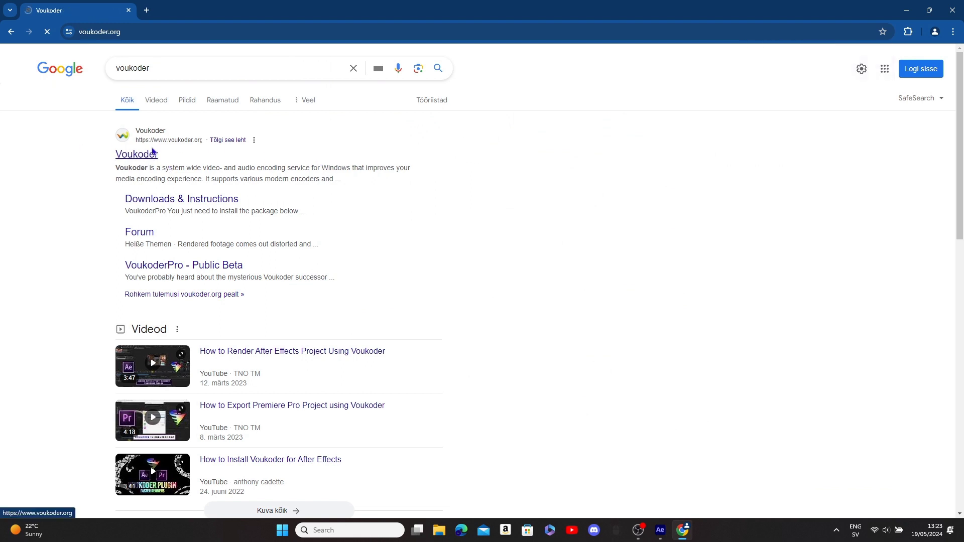
click(260, 57)
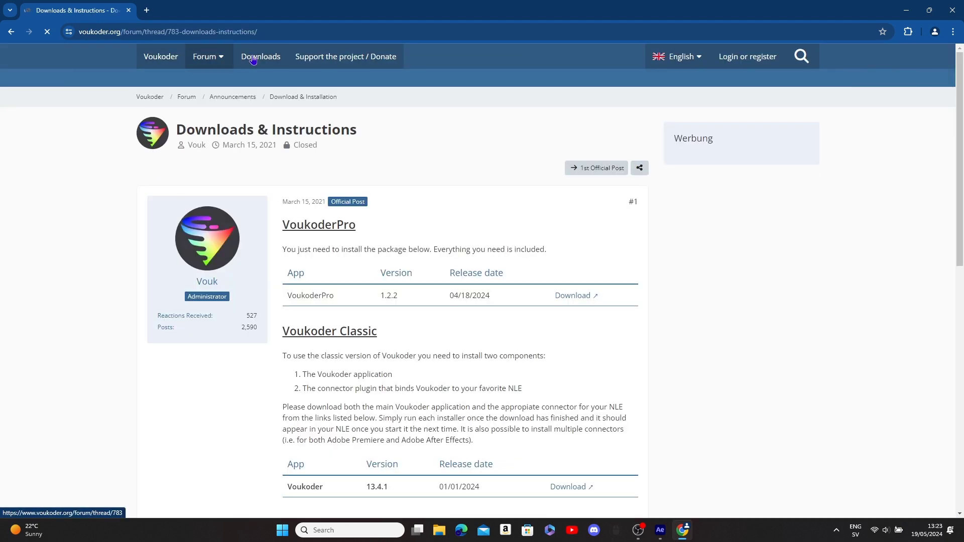
scroll(414, 345, down, 5)
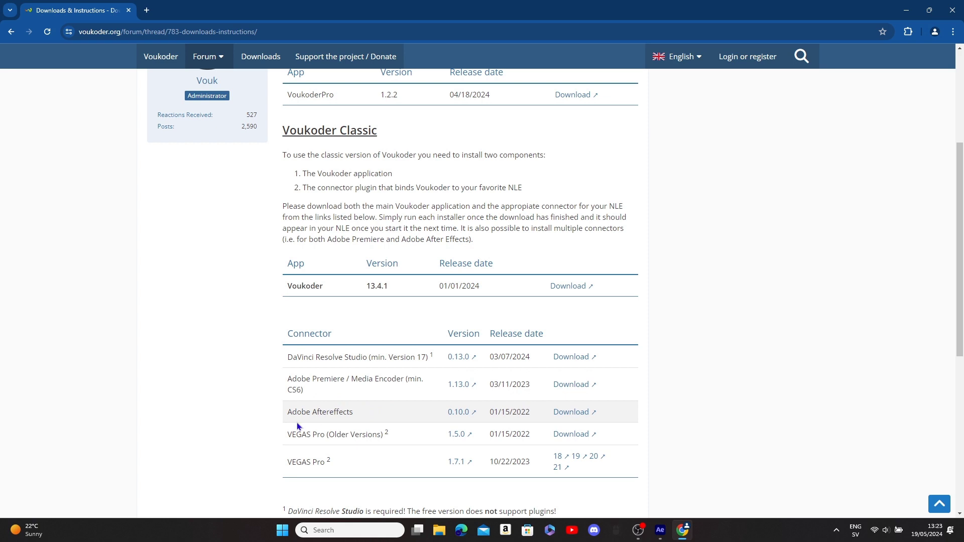
scroll(181, 399, up, 3)
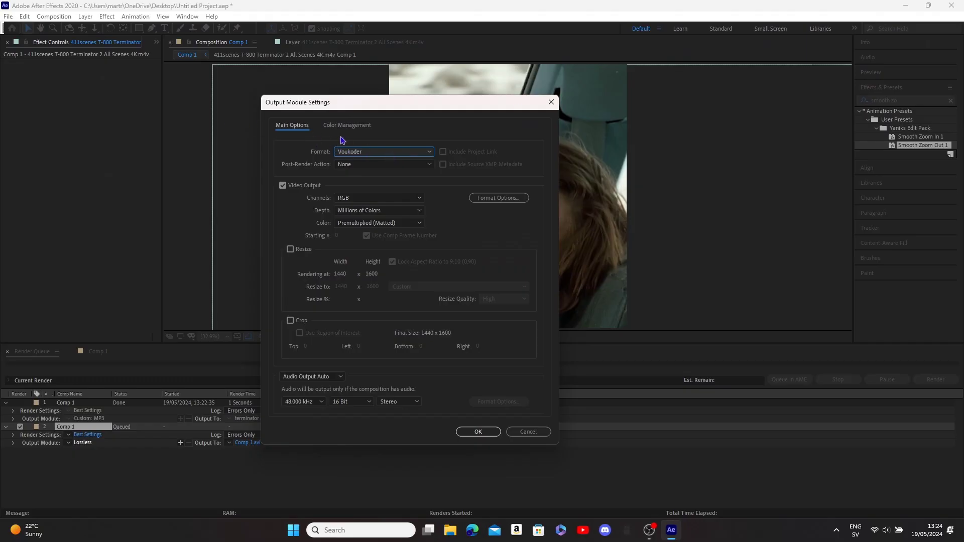
- Keep Voukoder as the output format, apply its 4:2:0 Lossless, 8bit projects video preset, and accept the output module settings
click(394, 148)
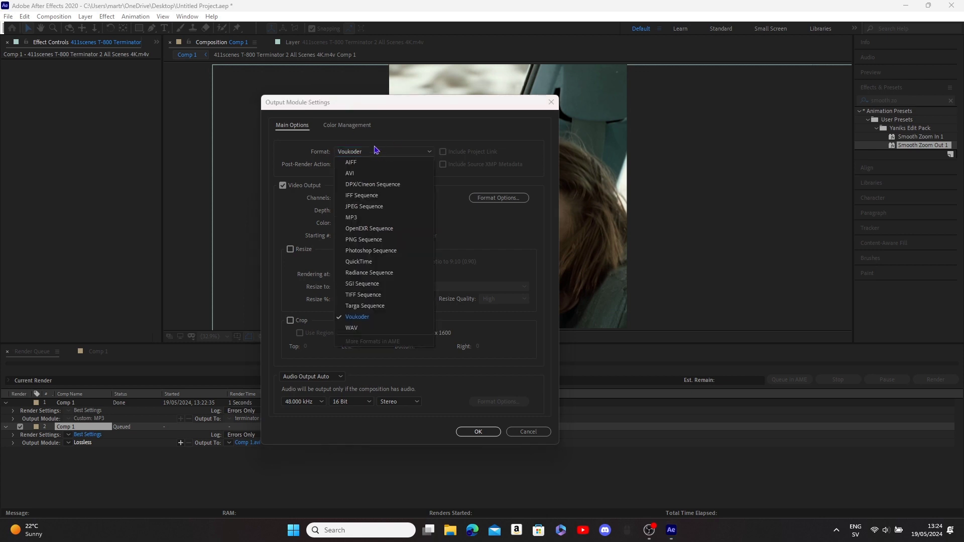
click(360, 324)
click(498, 201)
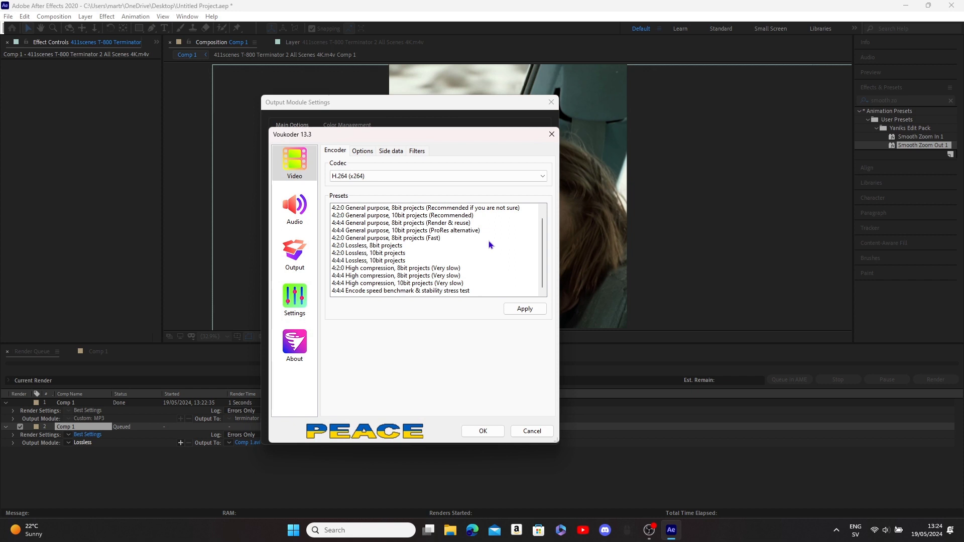
click(332, 247)
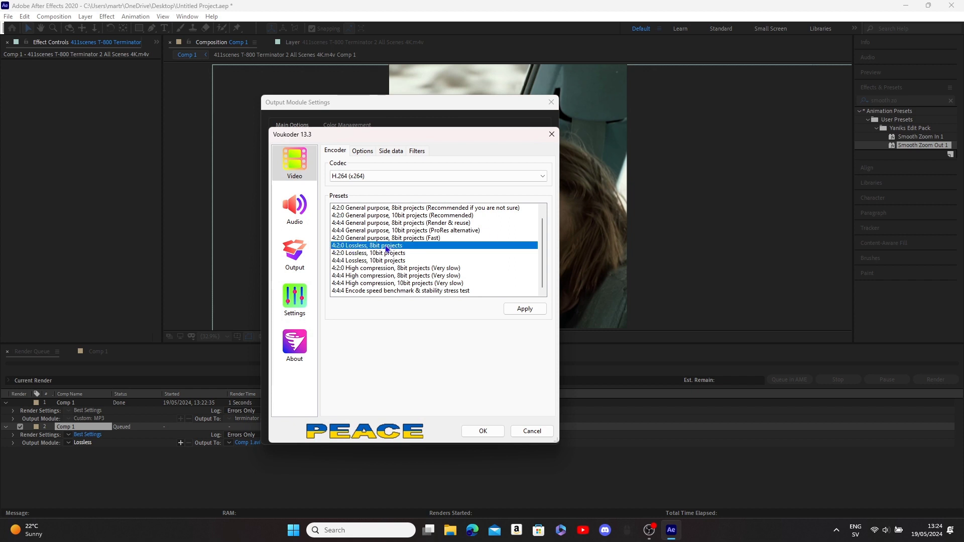
click(525, 309)
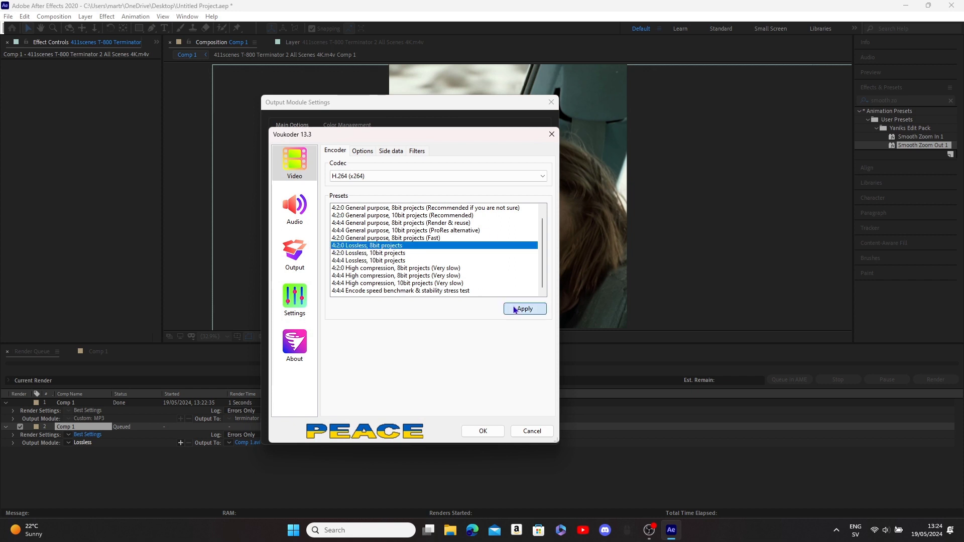
click(529, 286)
click(483, 430)
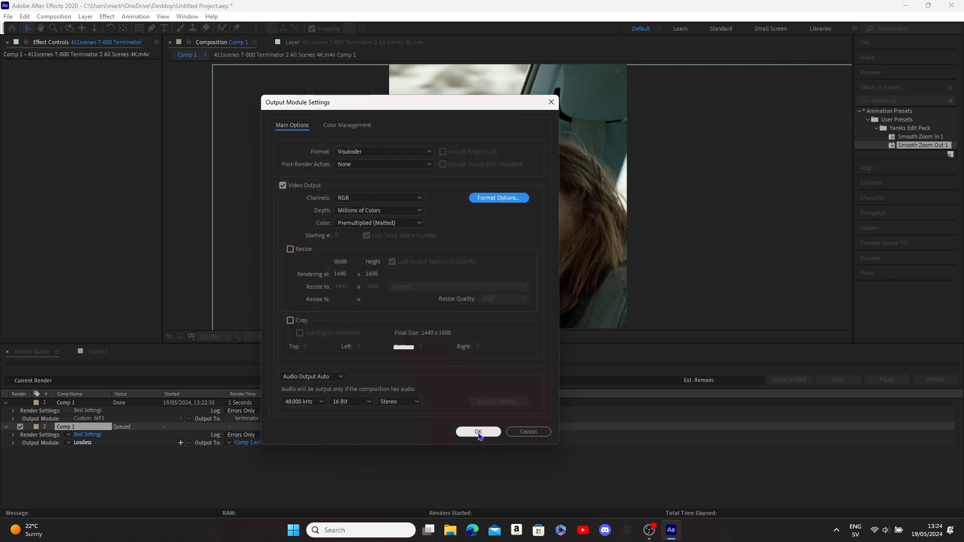
click(478, 432)
- Choose the destination folder for the queued video and save its output file name as terminator.mp4
click(249, 441)
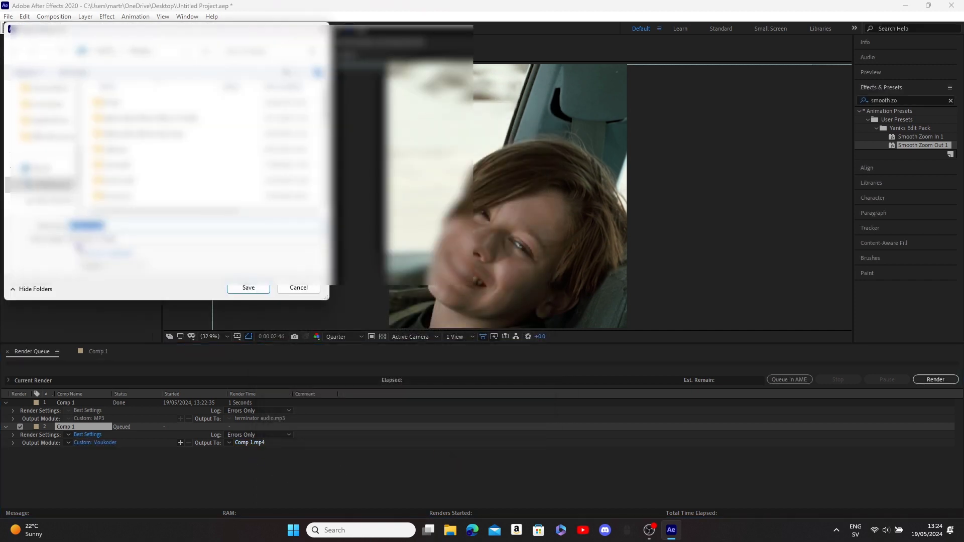
click(42, 155)
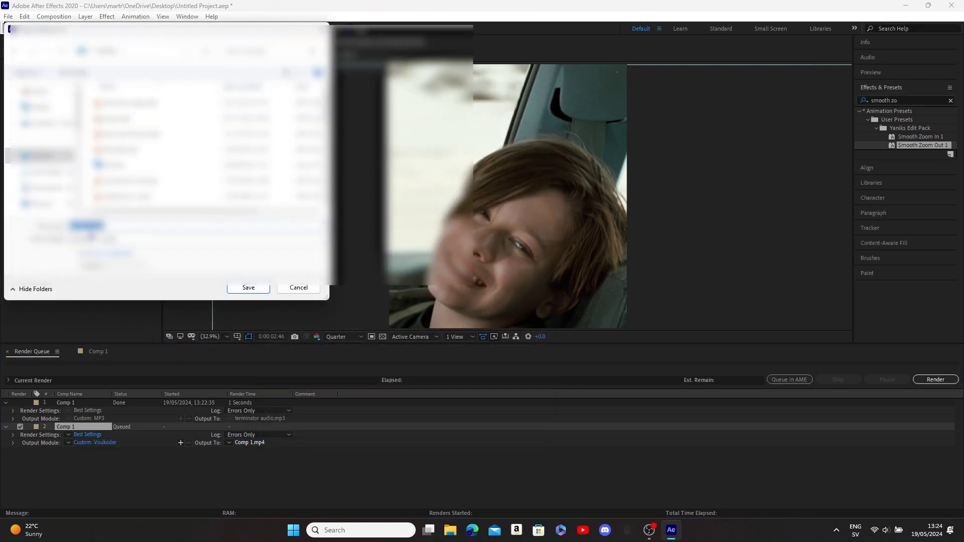
text(terminator)
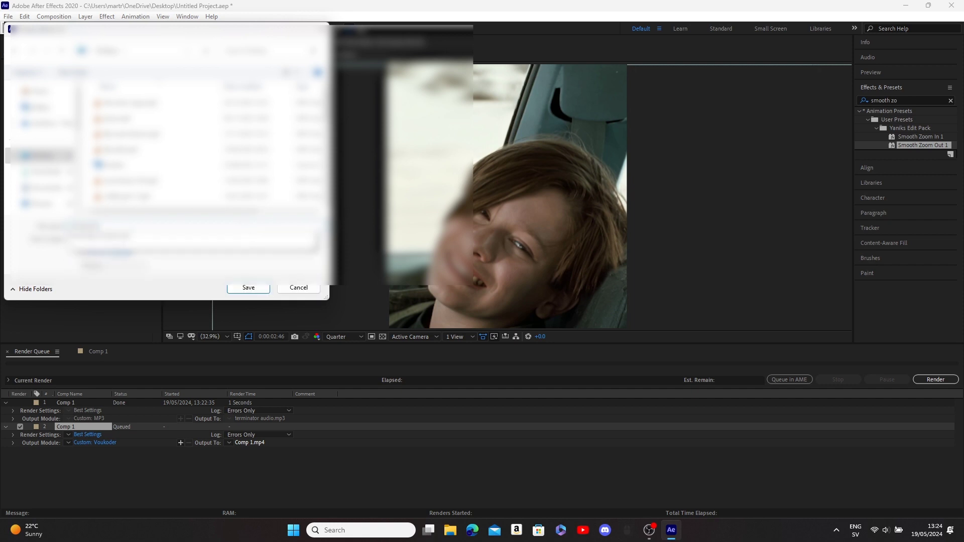
click(248, 287)
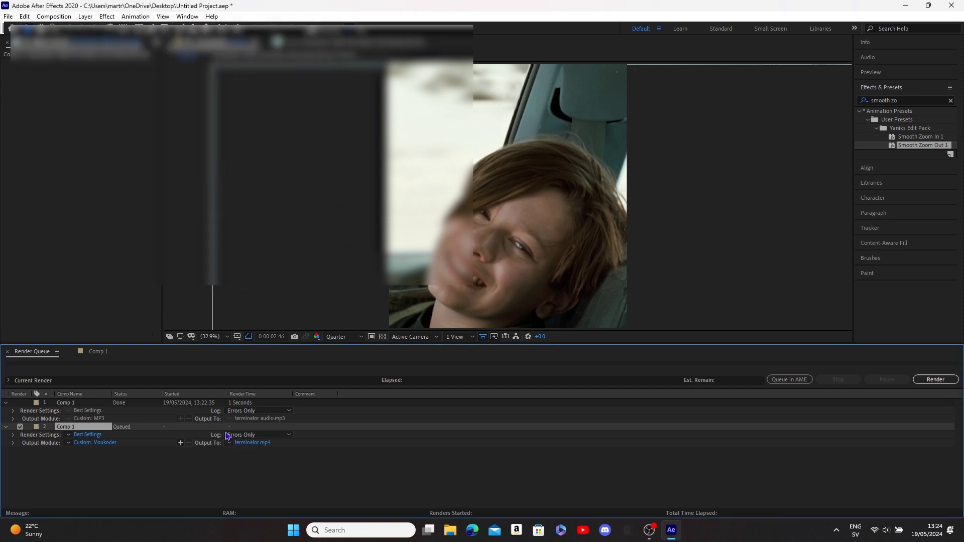
- Render the queued Comp 1 to terminator.mp4 and import the rendered video into Topaz Video Enhance AI
click(935, 379)
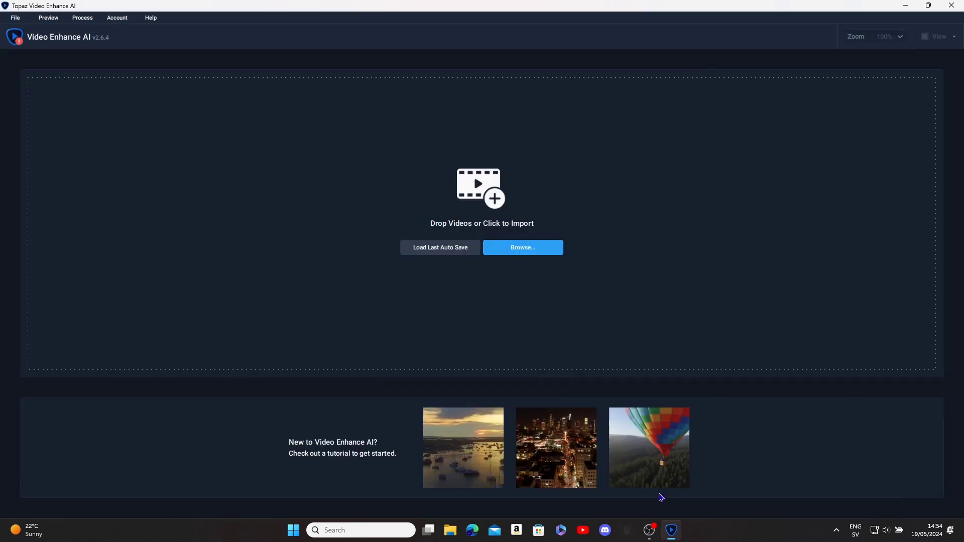
click(520, 248)
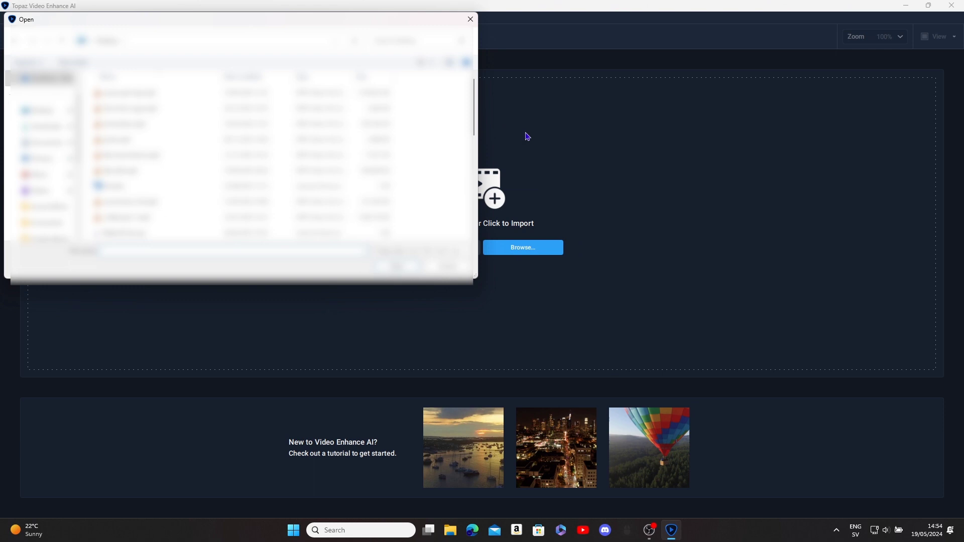
click(236, 123)
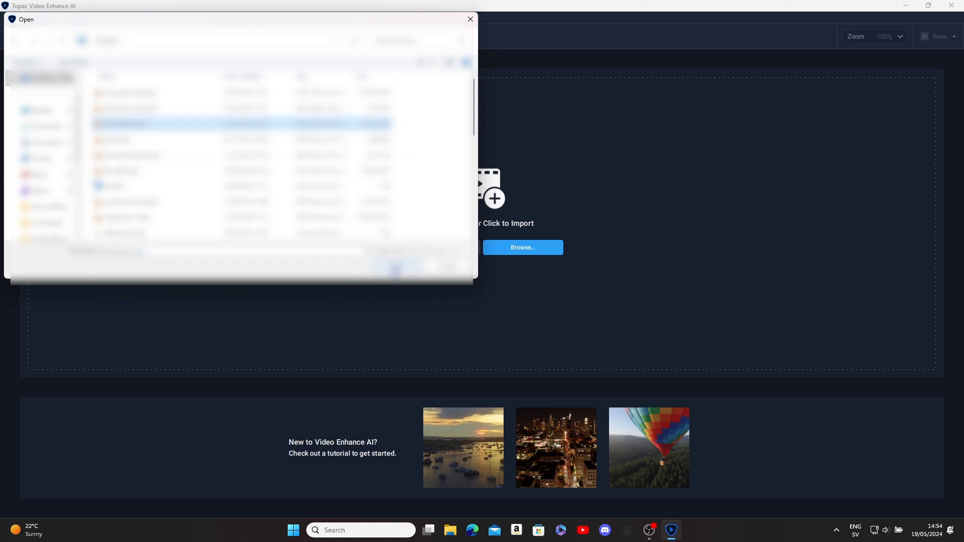
click(396, 269)
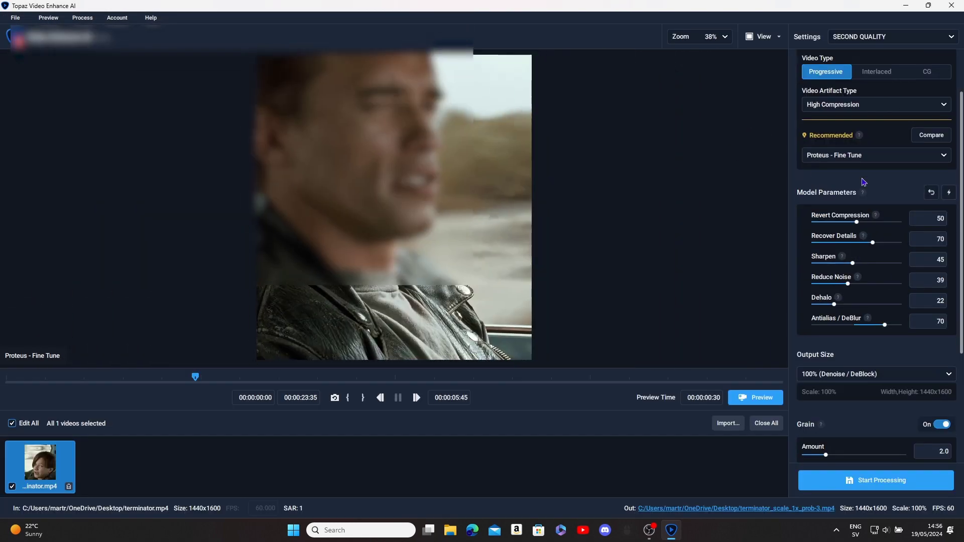
- Set the model parameters Revert Compression to 60, Recover Details to 80 and Sharpen to 60
scroll(855, 150, up, 3)
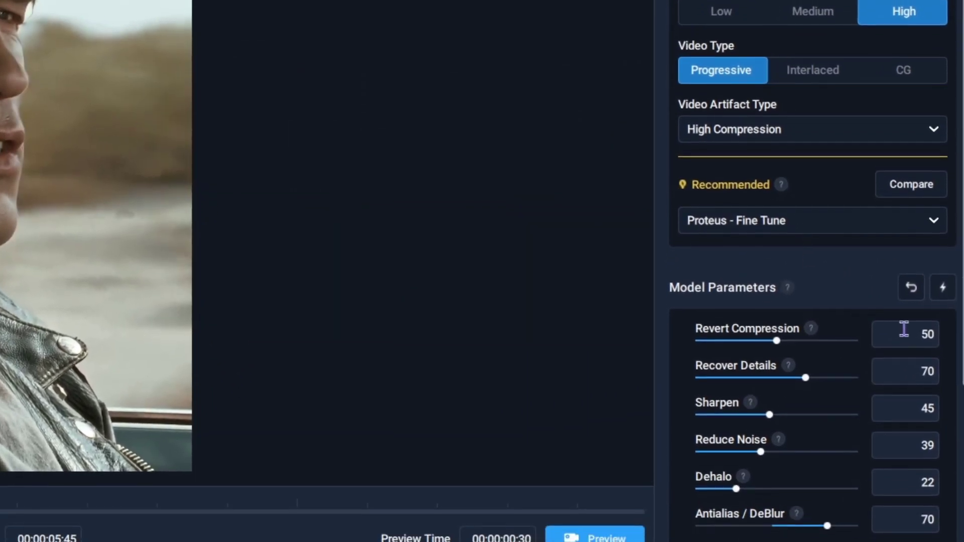
double_click(927, 369)
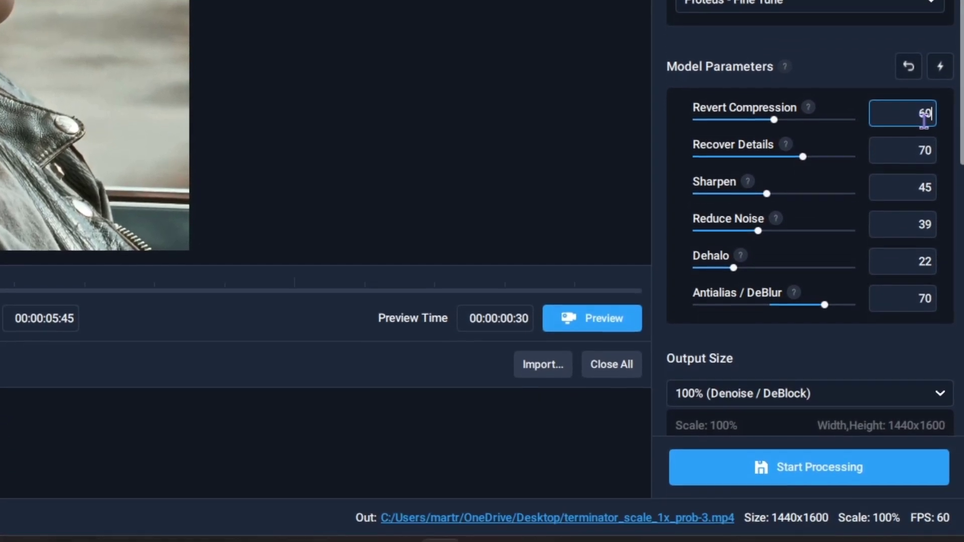
click(895, 179)
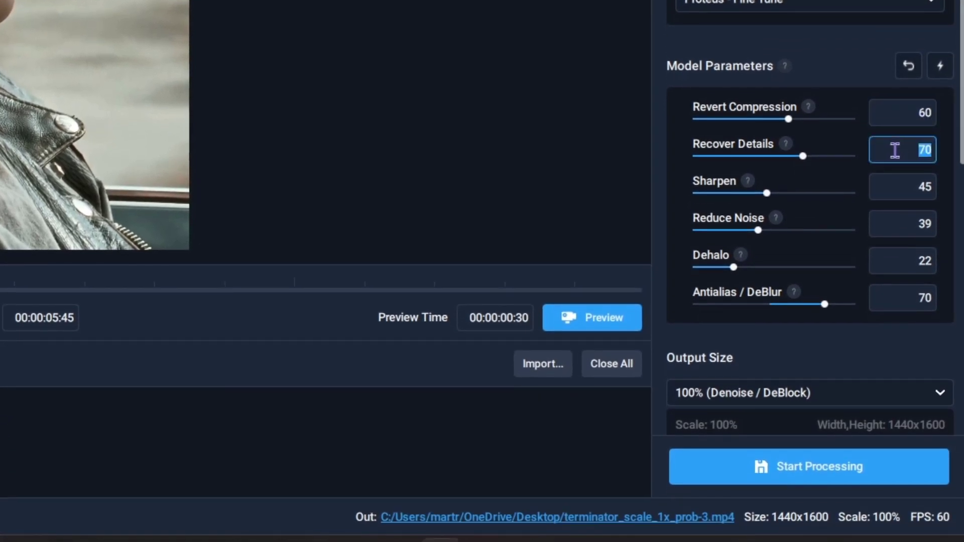
key(Return)
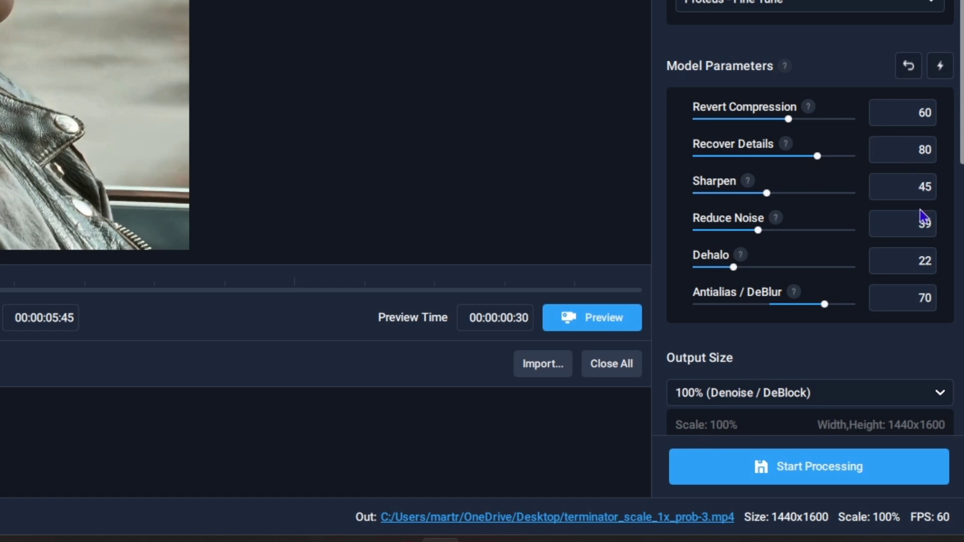
click(908, 196)
key(Return)
- Set the model parameters Reduce Noise to 15, Dehalo to 15 and Antialias / DeBlur to -50
click(911, 231)
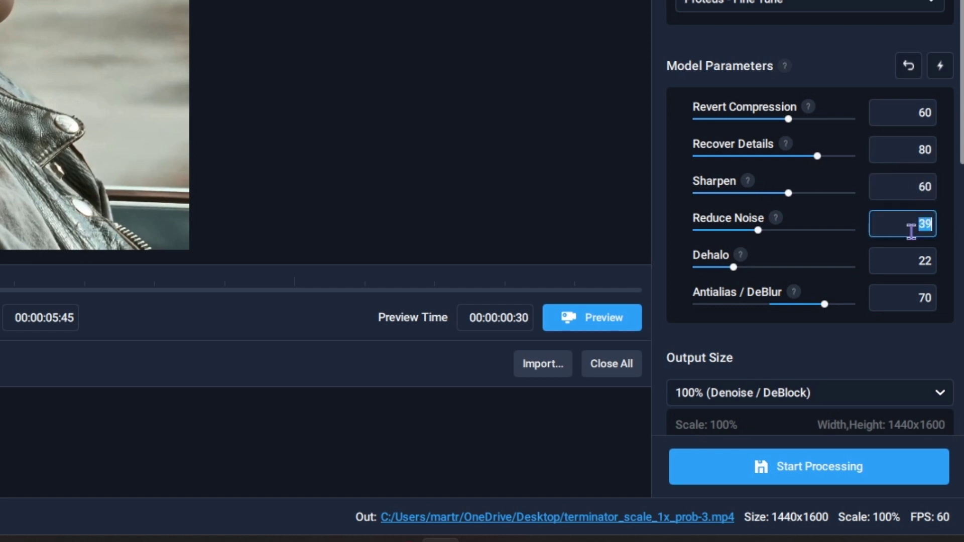
key(Return)
click(909, 269)
key(Return)
click(890, 301)
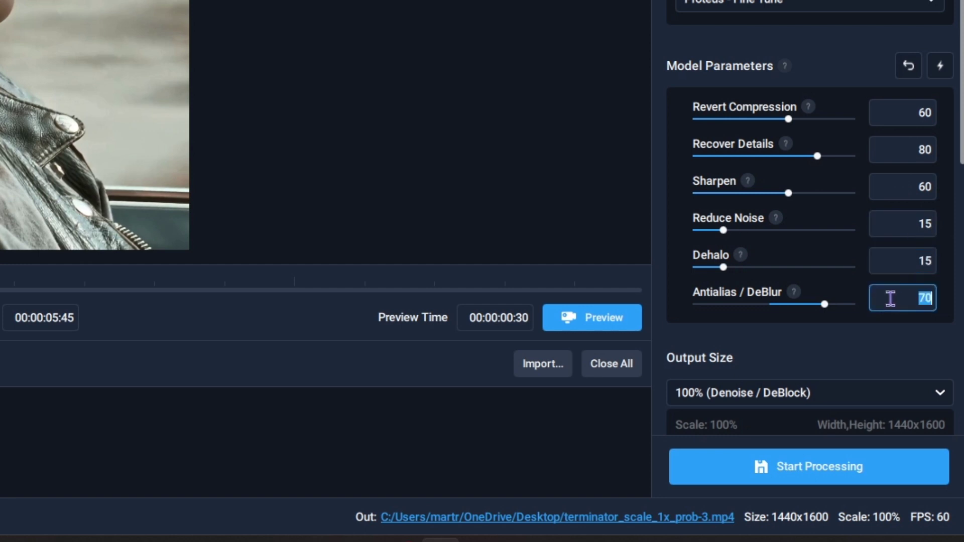
key(Return)
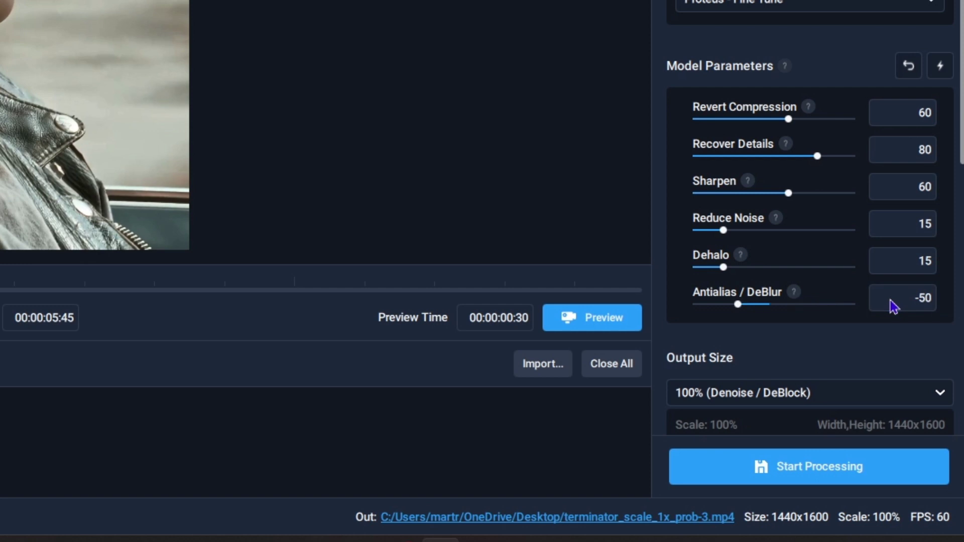
- Set the output size of the enhanced video to 200%
scroll(811, 359, down, 2)
click(743, 276)
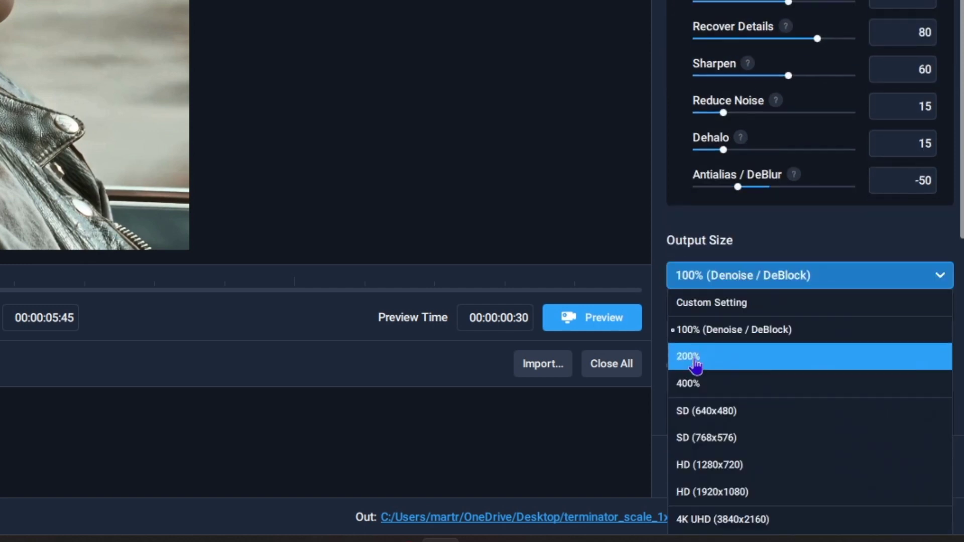
click(697, 357)
- Keep Grain enabled and reduce both its Amount and Size to 0.0
scroll(799, 271, down, 2)
click(928, 251)
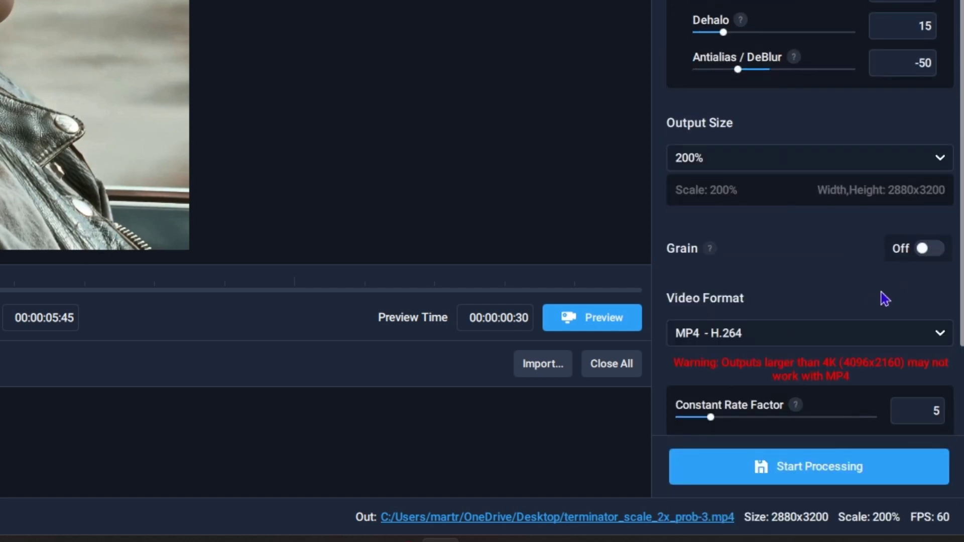
click(922, 251)
drag(718, 303, 683, 304)
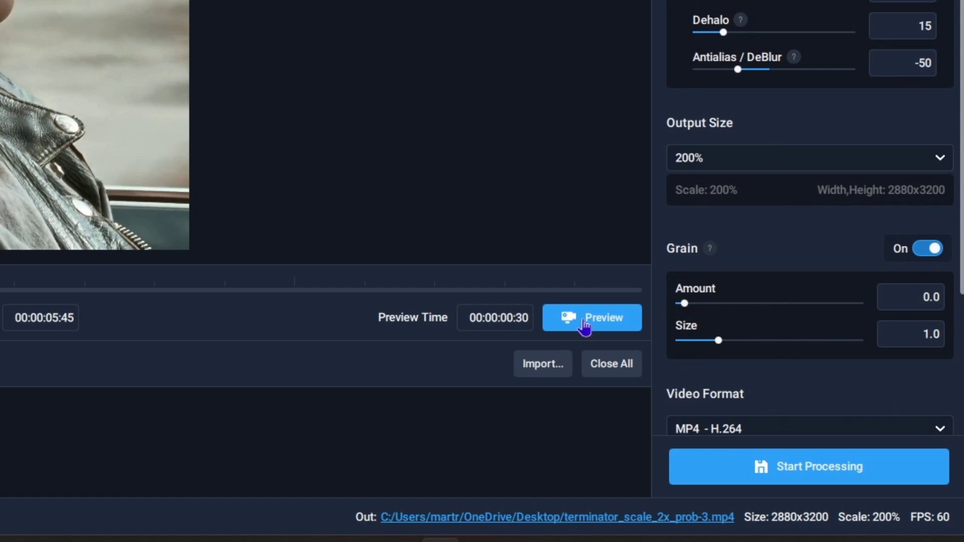
drag(711, 340, 627, 347)
- Set the MP4 output's Constant Rate Factor to 20 and turn off Keep Audio
scroll(728, 354, down, 2)
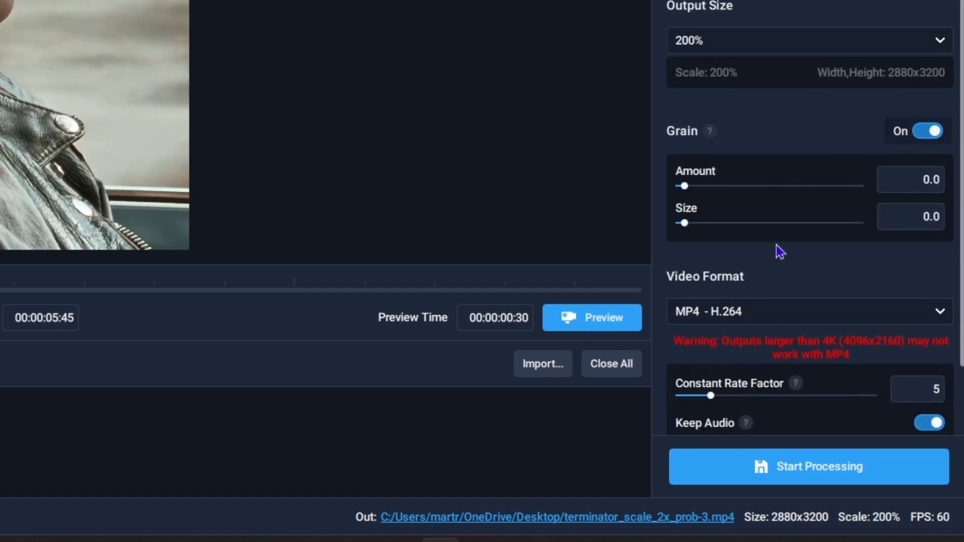
scroll(780, 251, down, 2)
double_click(919, 274)
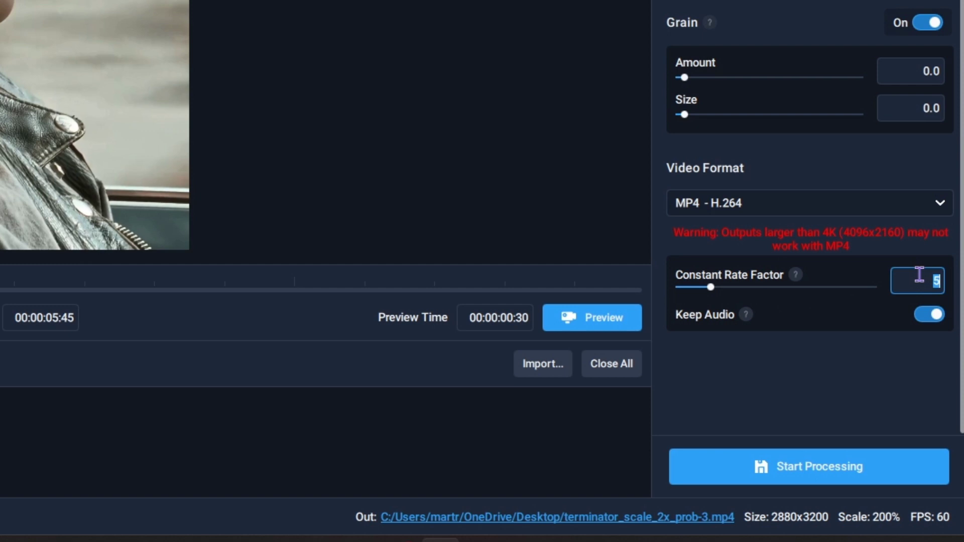
click(903, 362)
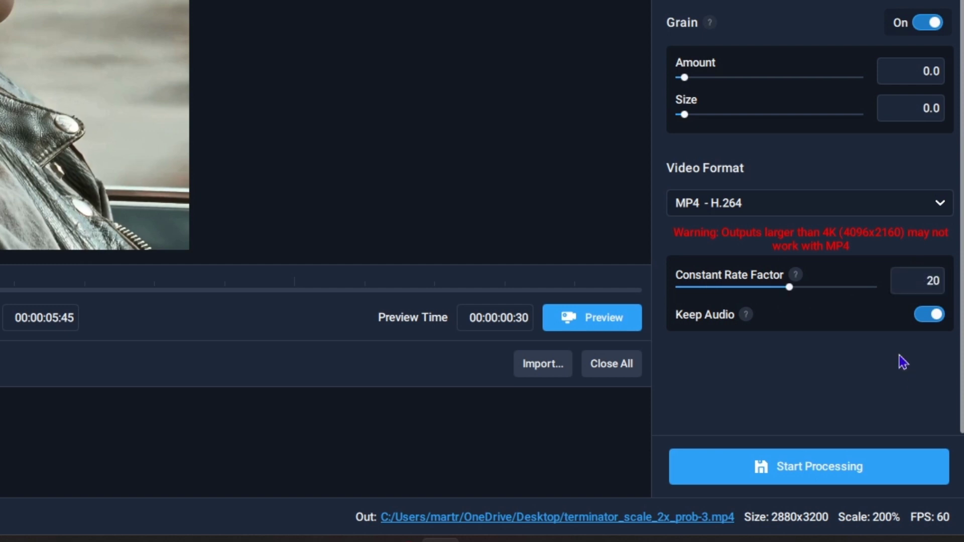
click(929, 314)
scroll(926, 320, up, 3)
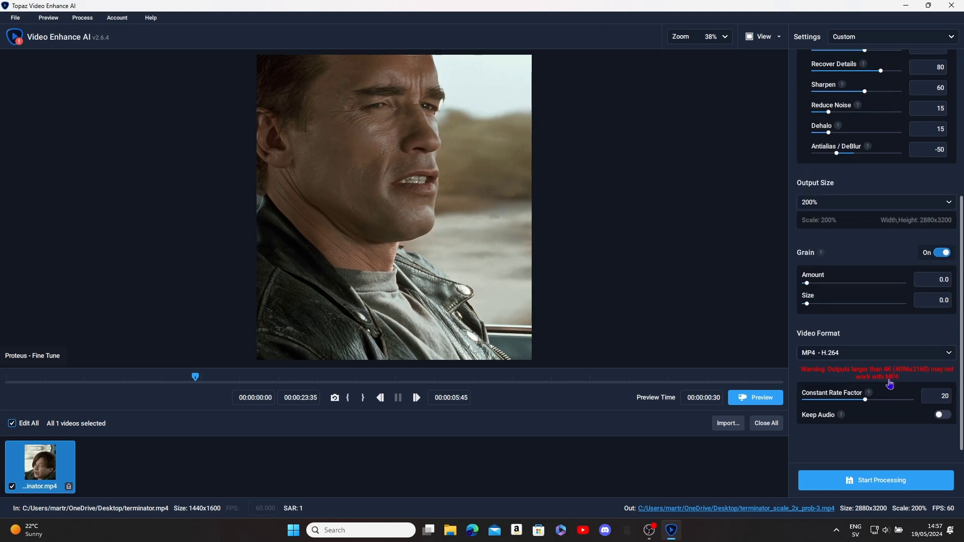
scroll(846, 356, down, 1)
scroll(897, 418, up, 2)
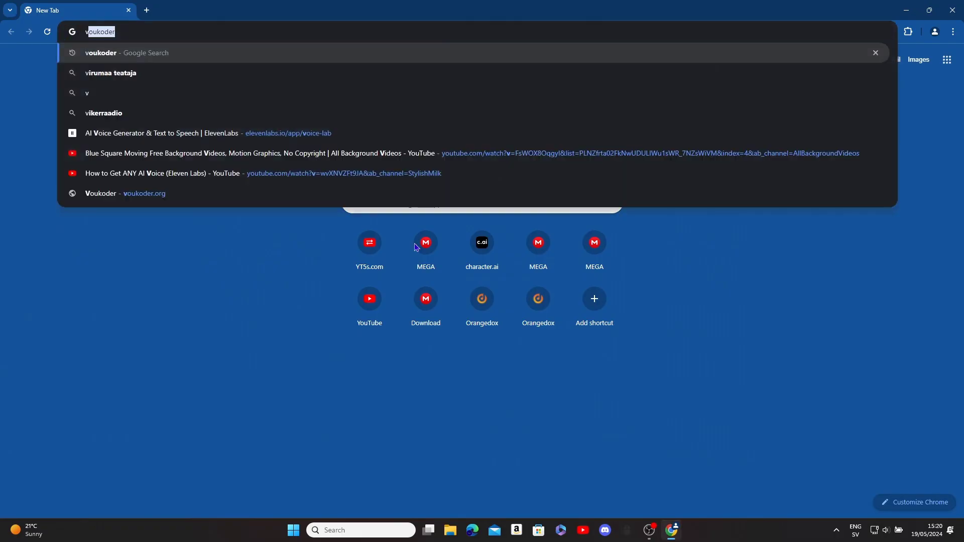
- Switch to Chrome, search for "vocalremove" and open the Vocal Remover and Isolation site at vocalremover.org
text(vocl)
key(BackSpace)
text(alremove)
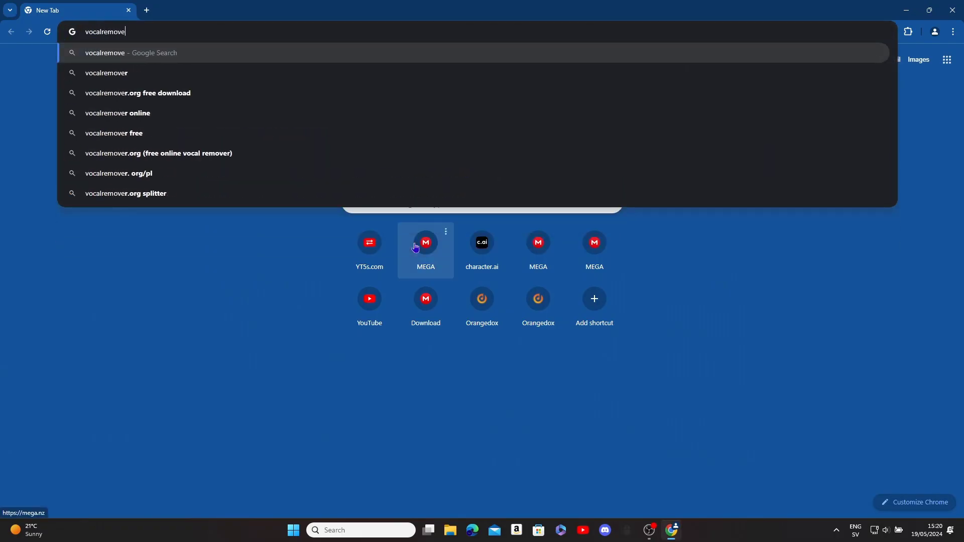
key(Return)
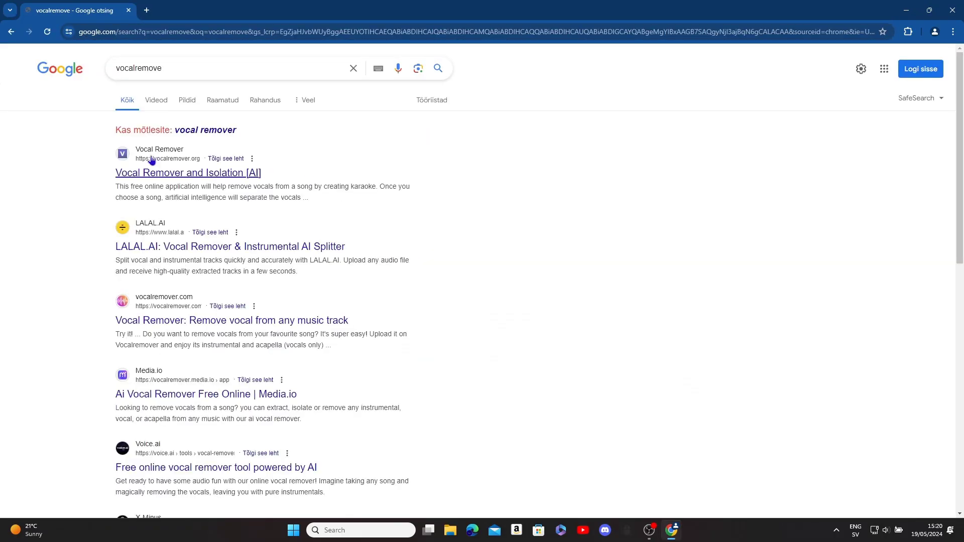
click(165, 173)
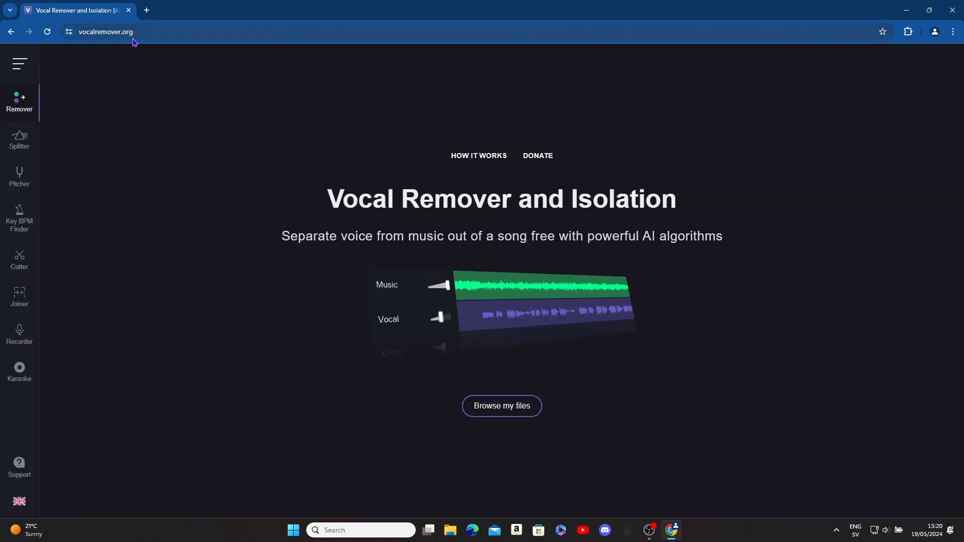
- Upload terminator audio.mp3 to the vocal remover for separation
click(497, 416)
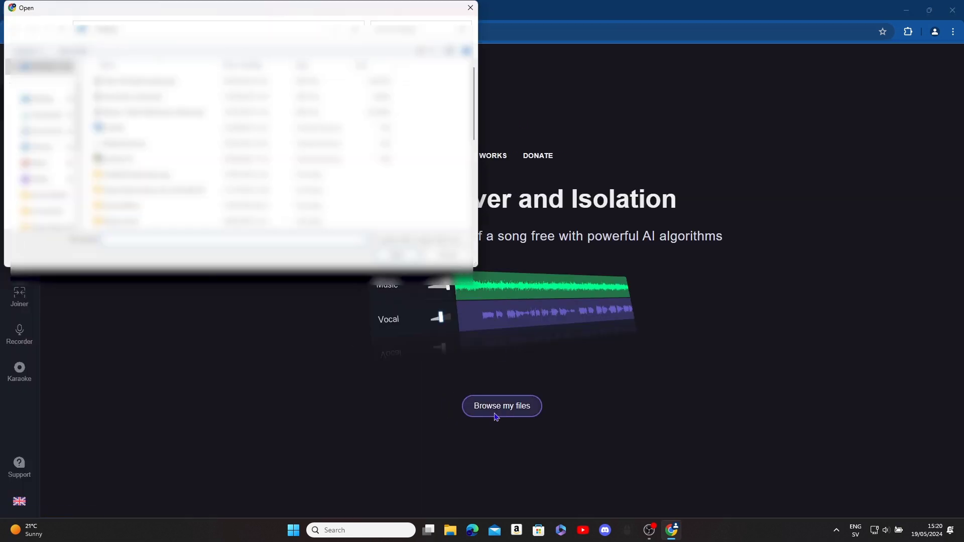
click(130, 96)
click(393, 257)
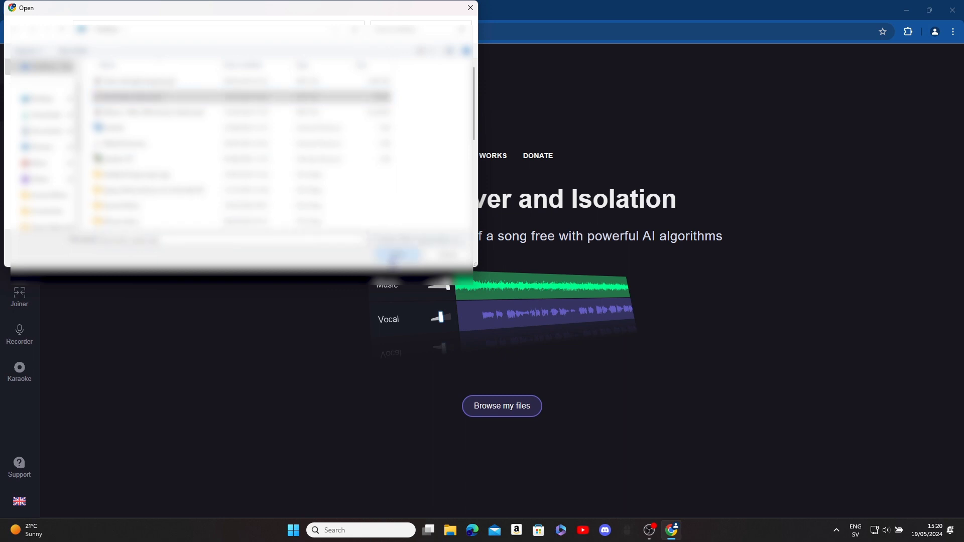
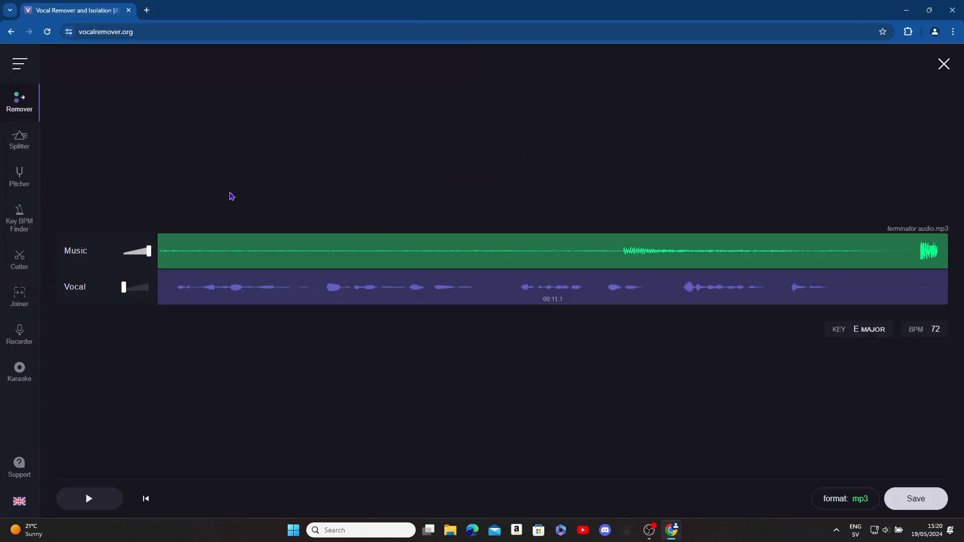
- Raise the Vocal track to full volume, mute the Music track and play the isolated vocals
drag(123, 288, 150, 288)
drag(147, 251, 123, 252)
click(188, 258)
key(space)
click(170, 255)
key(space)
key(space)
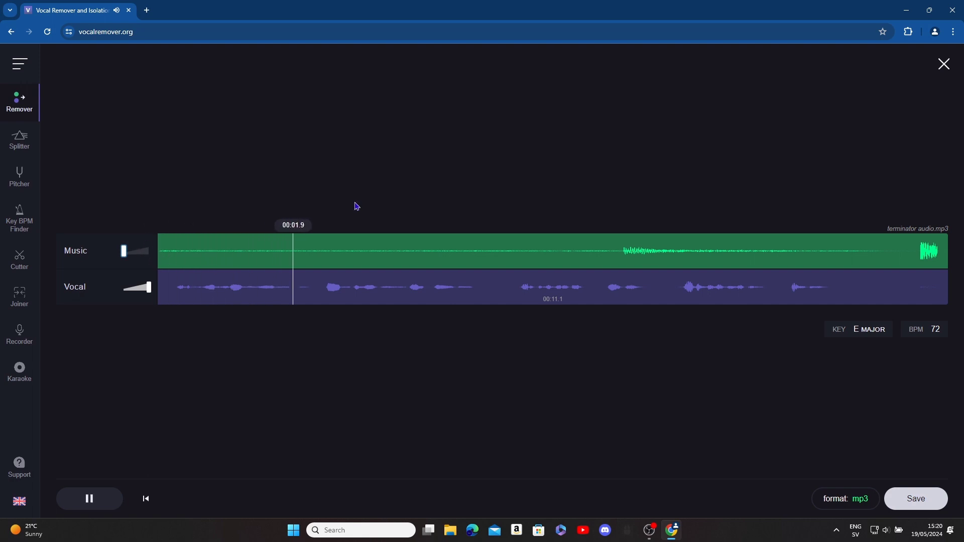
- Save only the Vocal track in mp3 format
click(904, 498)
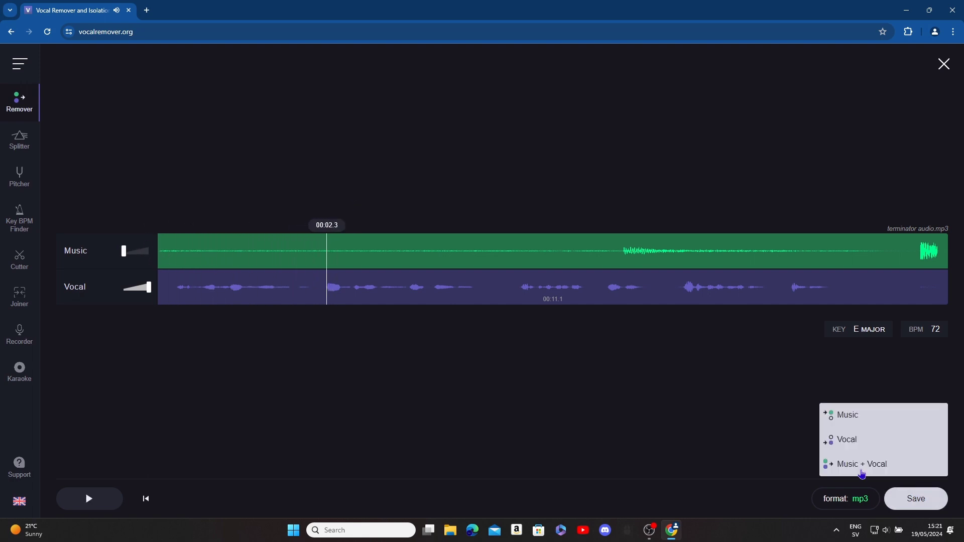
click(834, 441)
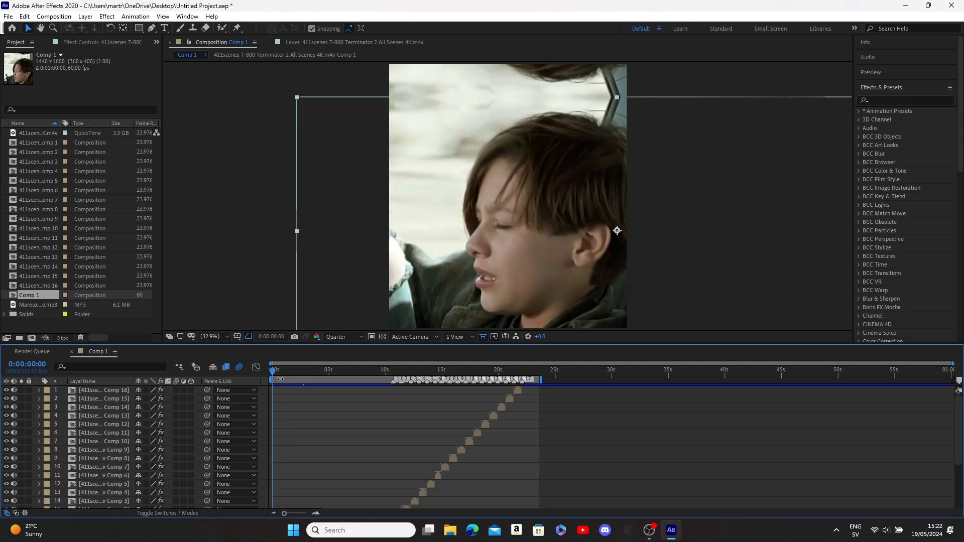
- Switch to After Effects and delete every layer in Comp 1 except the Mareux music layer
scroll(396, 422, down, 3)
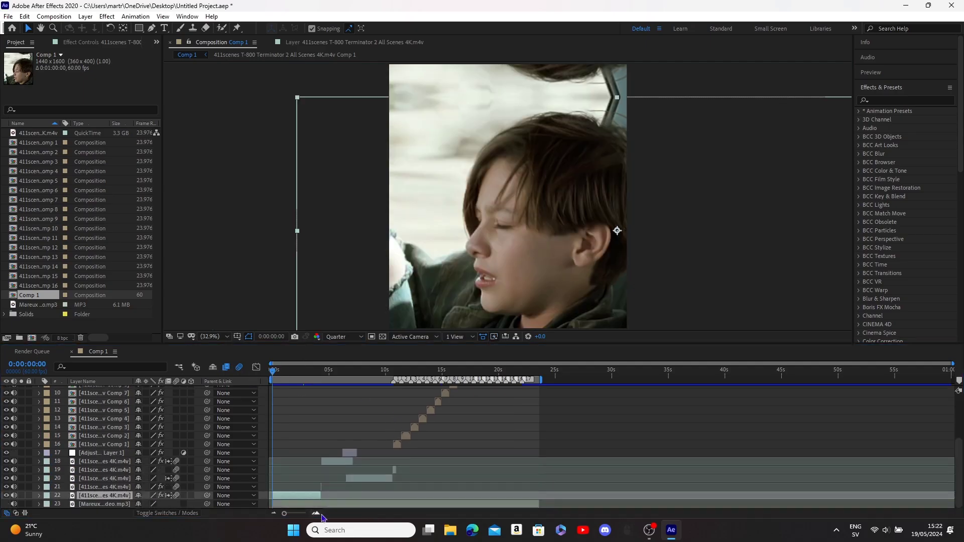
scroll(494, 466, up, 3)
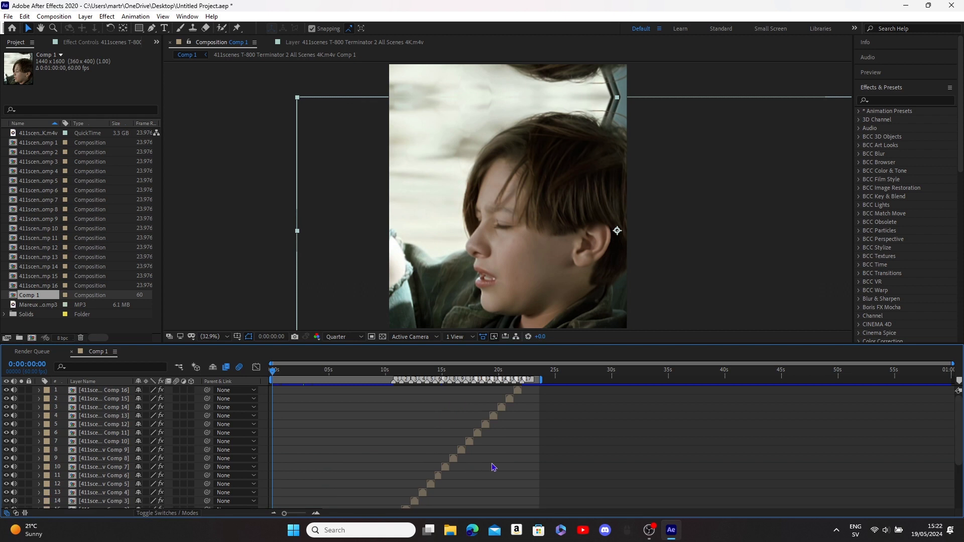
key(ctrl+a)
key(Delete)
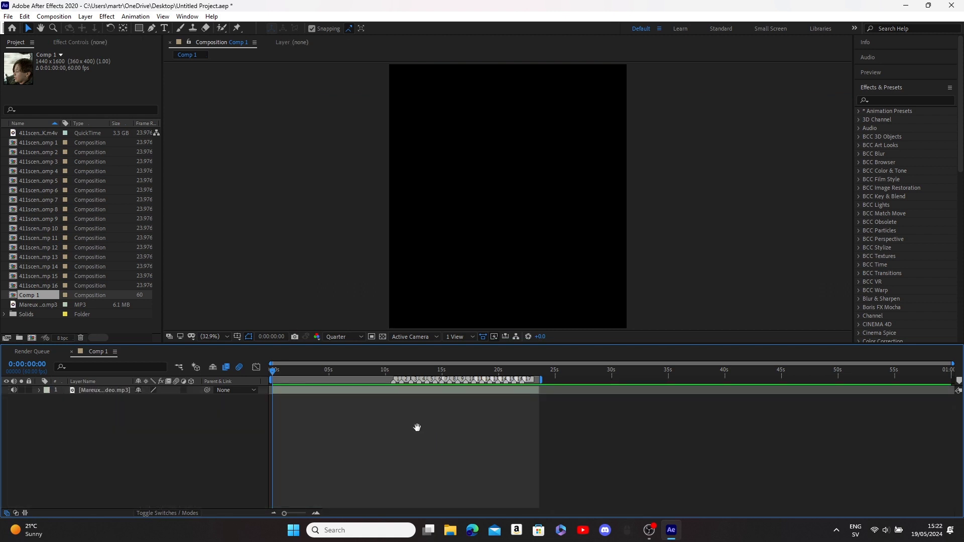
key(space)
- Import terminator audio [vocals].mp3, terminator audio.mp3 and the enhanced terminator video into the project
click(8, 16)
mouse_move(26, 149)
click(184, 148)
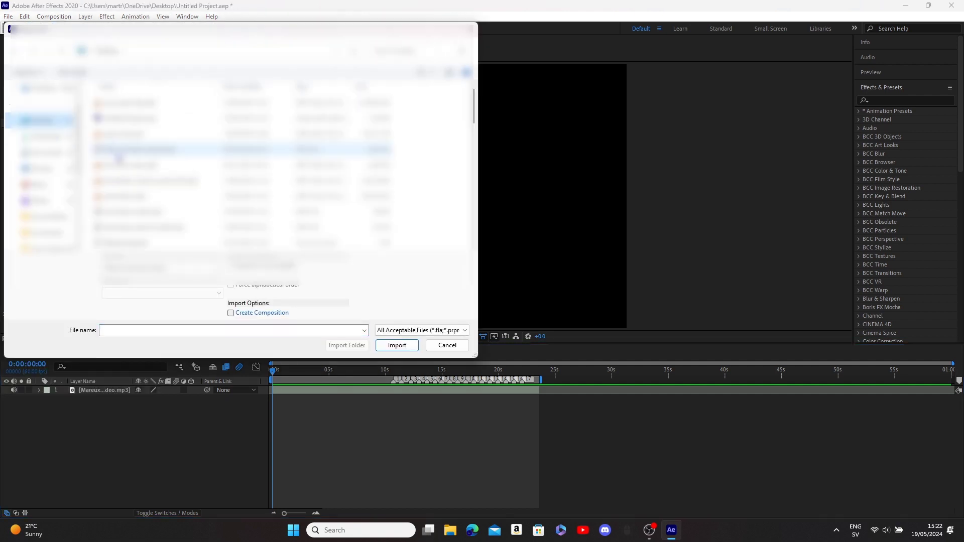
click(140, 212)
ctrl+click(151, 227)
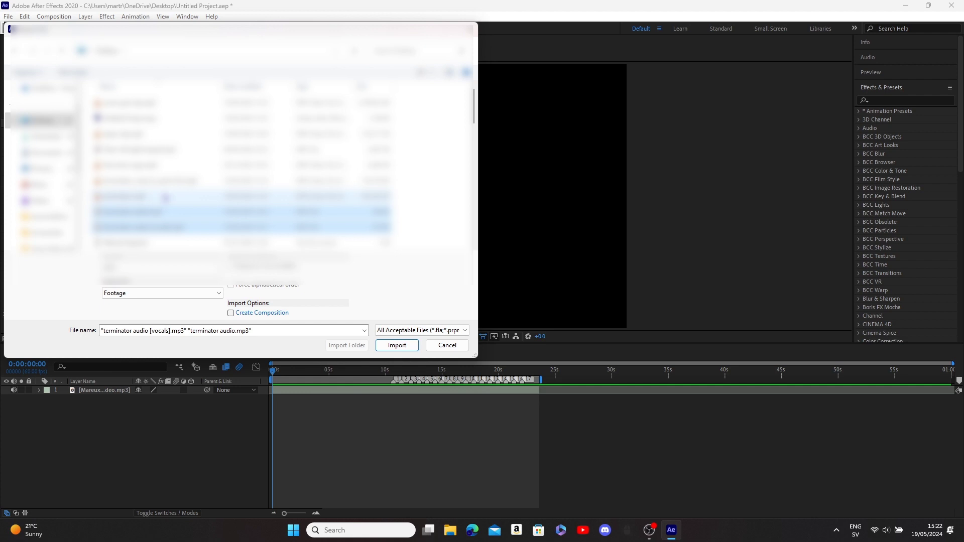
ctrl+click(165, 197)
click(397, 346)
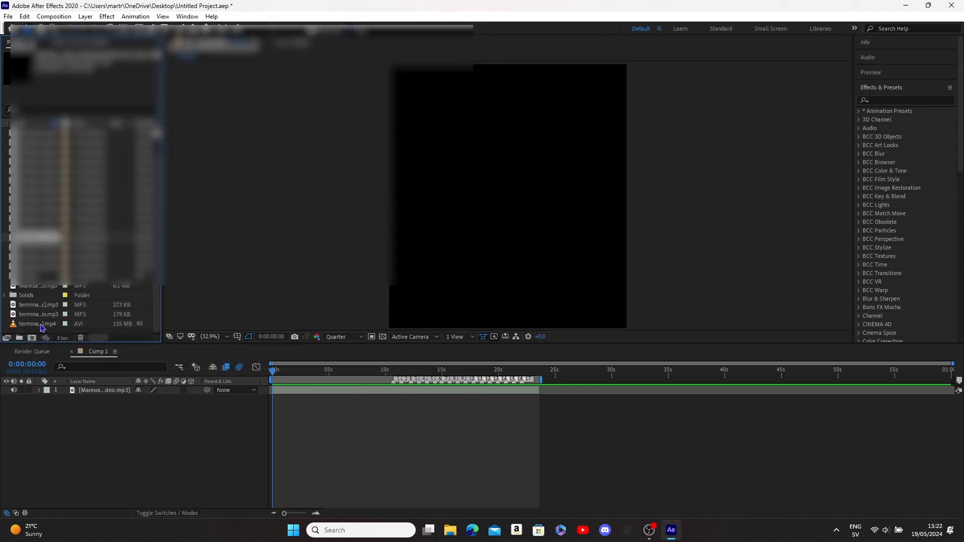
- Place the enhanced terminator video above the Mareux layer in Comp 1, scale it to 50% and preview the opening
drag(42, 327, 267, 393)
click(290, 394)
text(s)
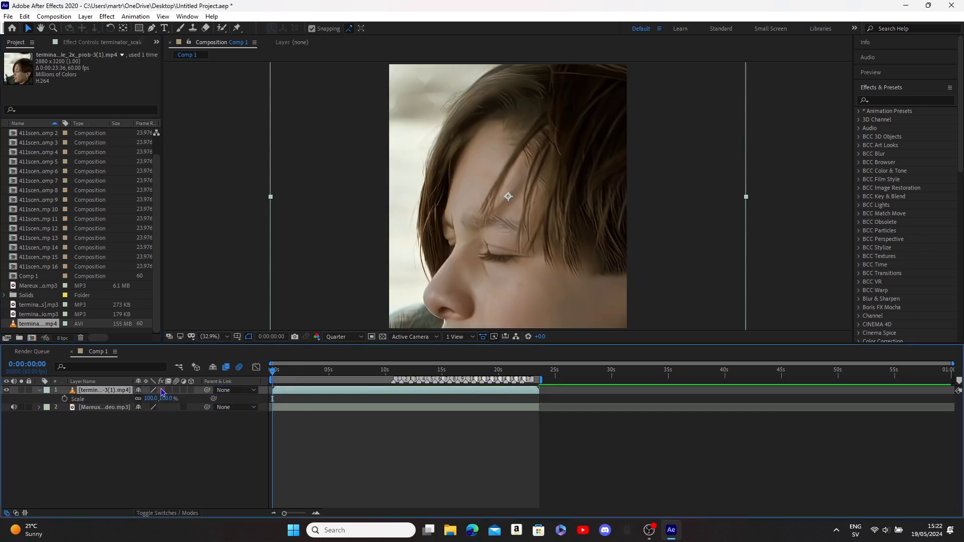
text(50)
key(Return)
key(s)
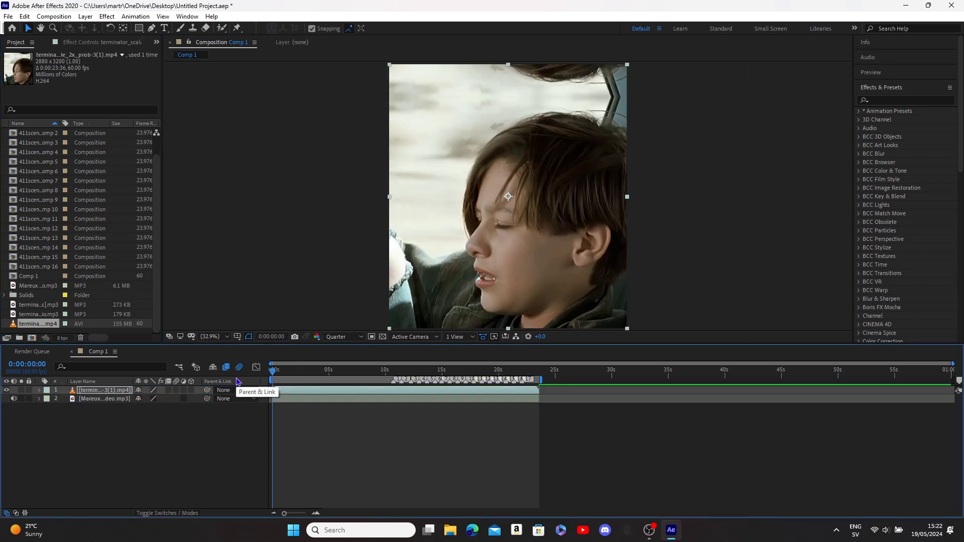
key(space)
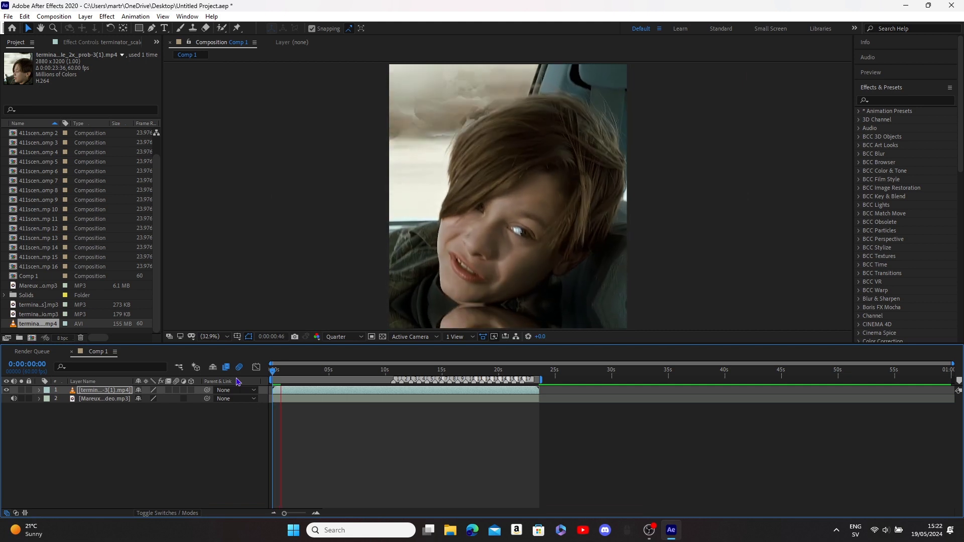
key(space)
- Add terminator audio [vocals].mp3 beneath the video layer, starting at 0:00:00:00, and play it back
click(36, 314)
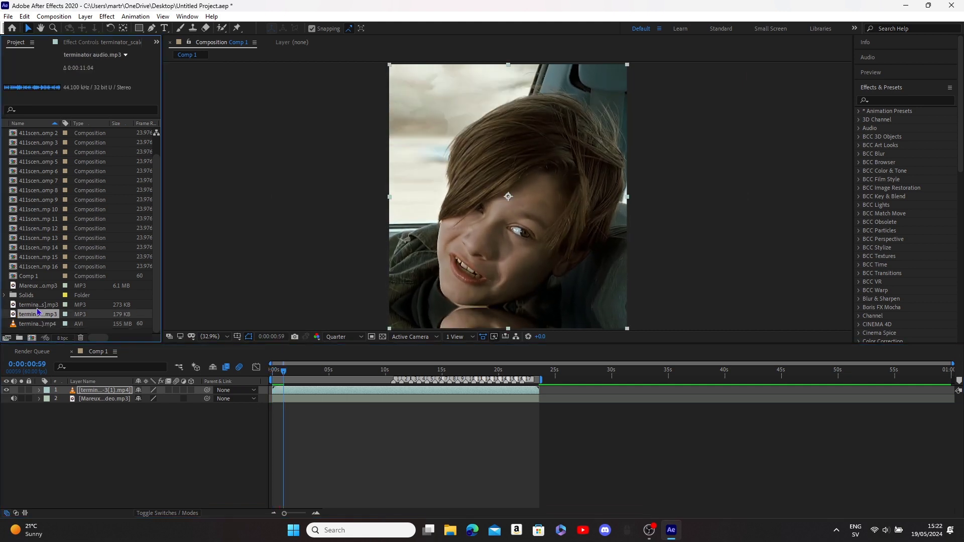
click(38, 306)
drag(284, 372, 264, 374)
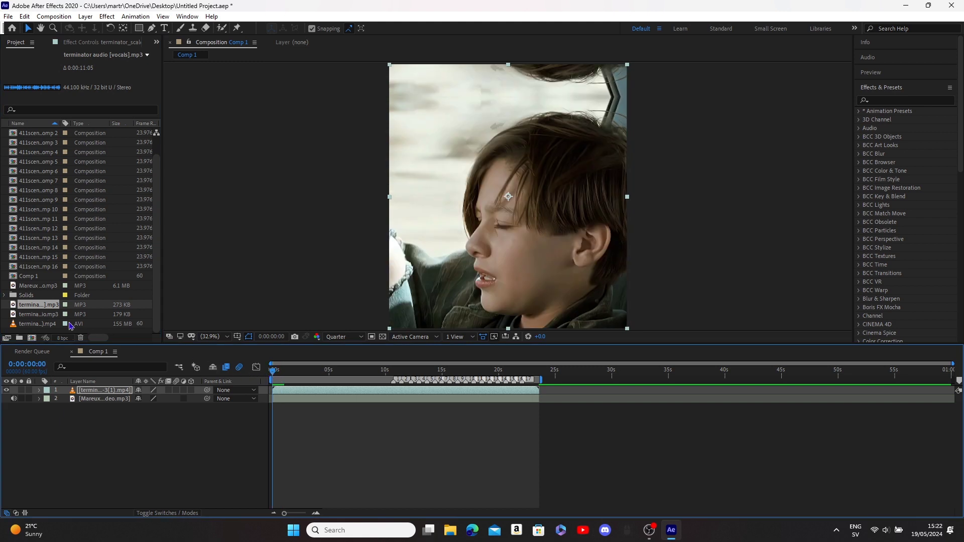
drag(31, 308, 267, 399)
key(space)
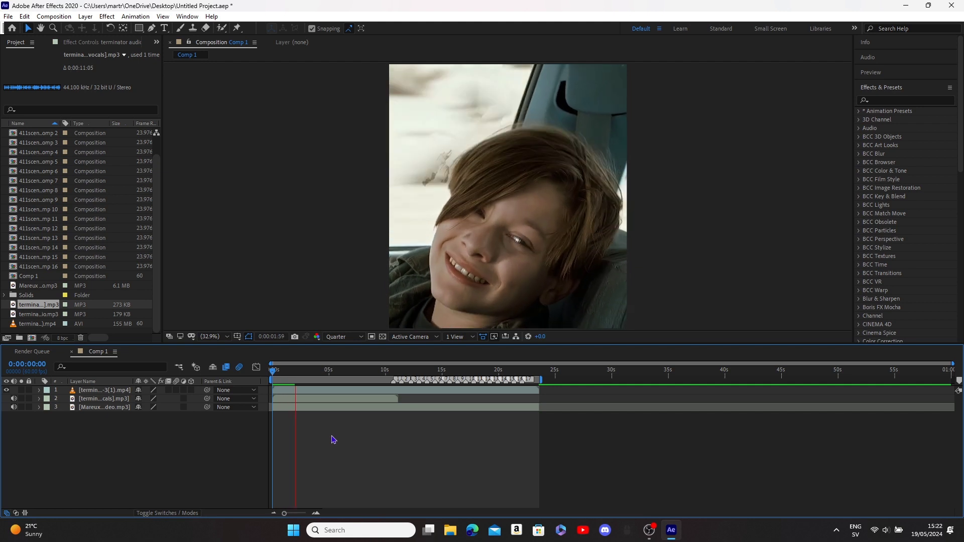
scroll(270, 483, down, 5)
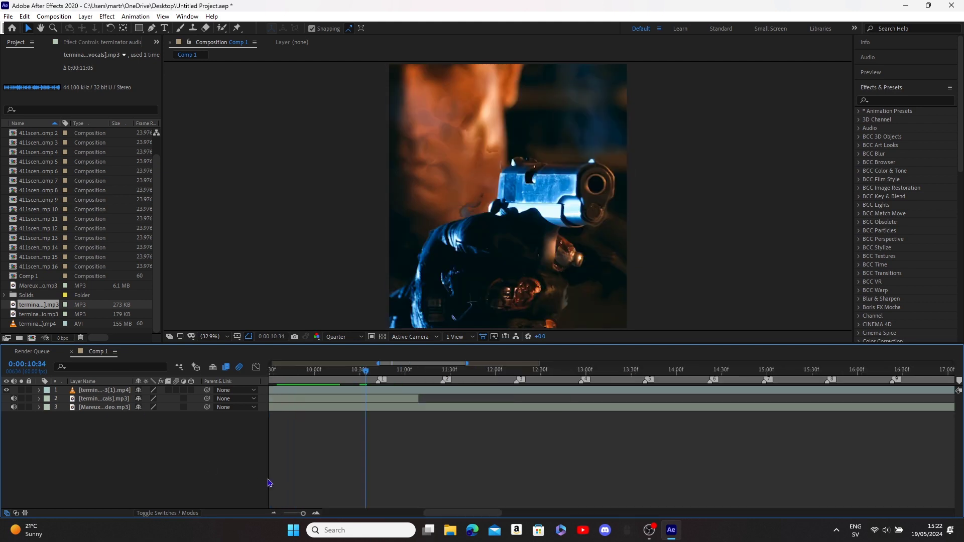
- Add the original terminator audio.mp3 between the video and vocals layers, starting at 0:00:00:00
drag(273, 372, 104, 371)
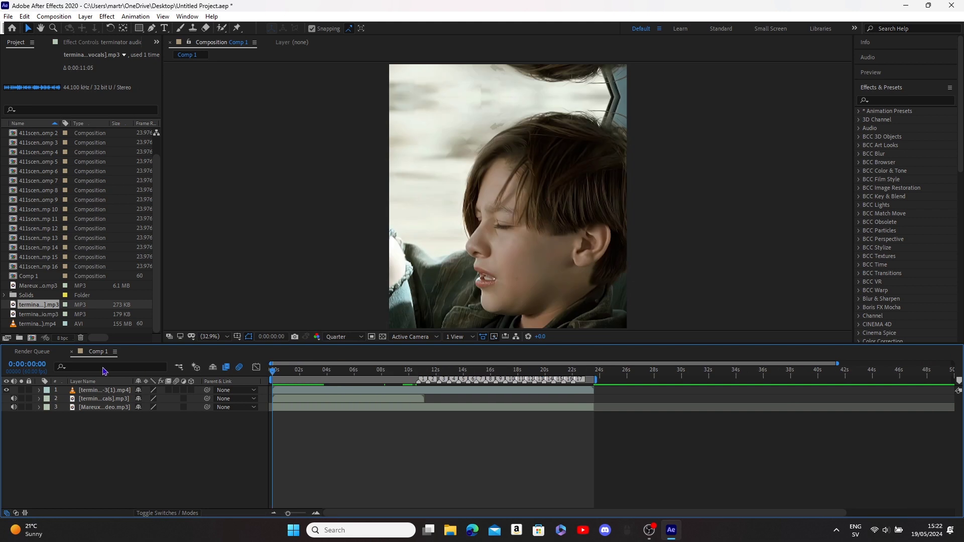
drag(39, 305, 301, 402)
key(Delete)
click(23, 316)
drag(25, 320, 292, 397)
- Split the terminator audio.mp3 layer at 0:00:10:34 and remove the part before the cut
scroll(384, 439, up, 3)
scroll(384, 439, up, 2)
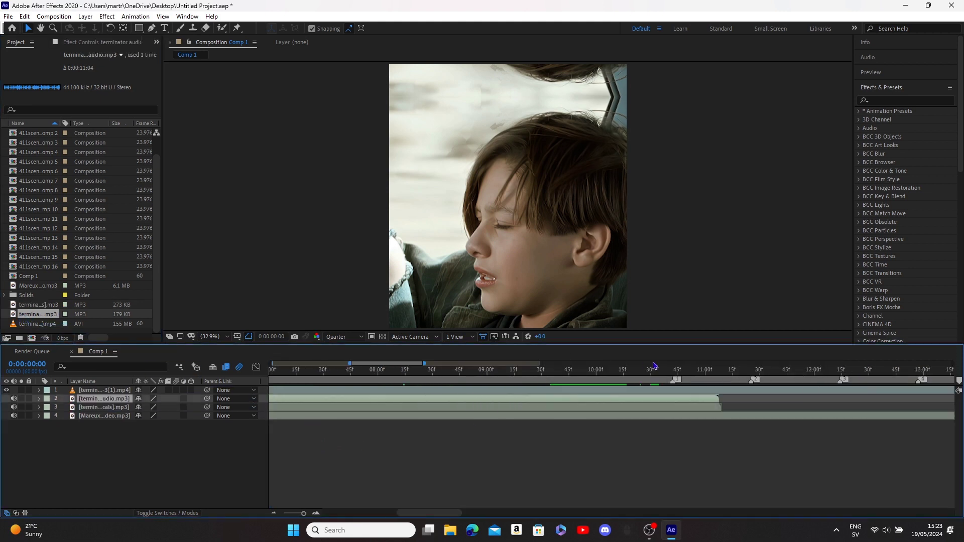
click(655, 371)
drag(654, 374, 659, 385)
key(ctrl+shift+d)
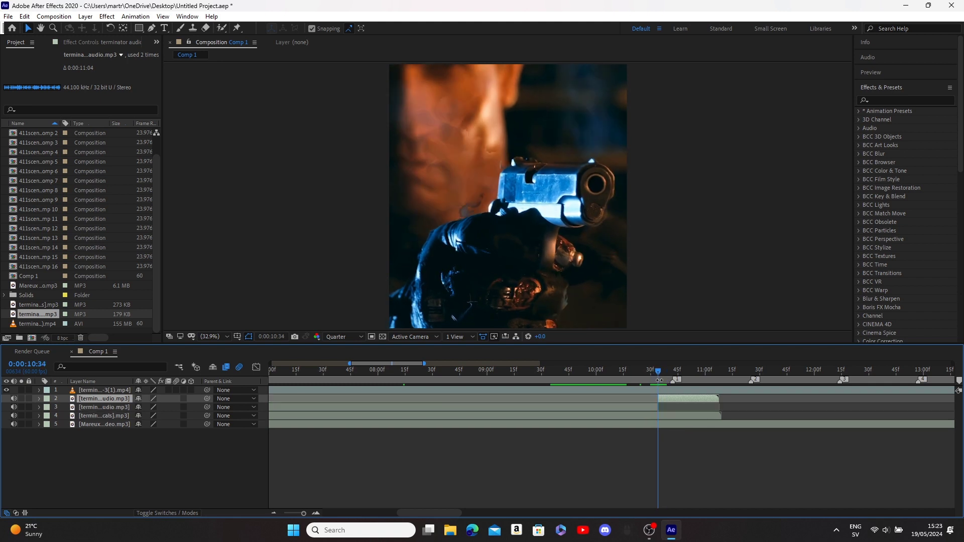
key(ctrl+z)
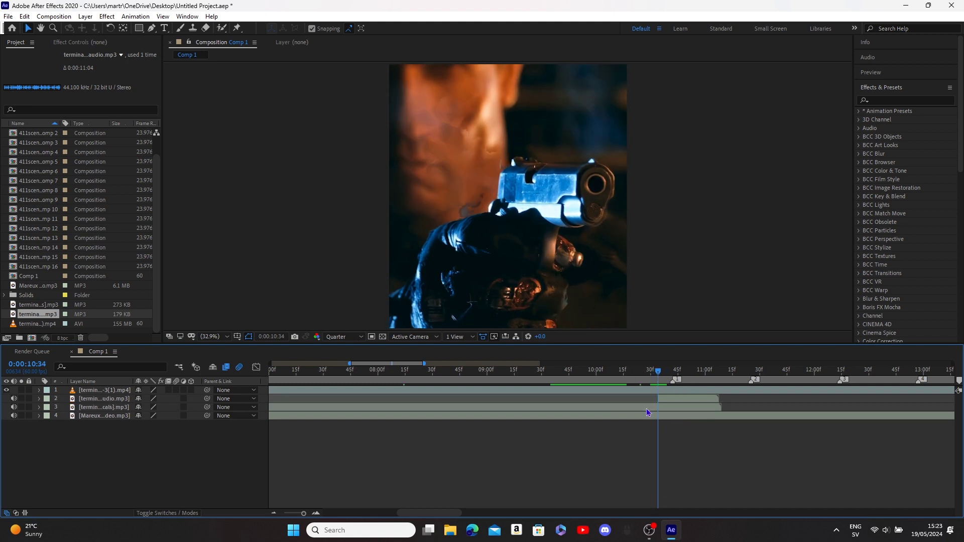
- Play back the section around 0:00:10:34 to check how the trimmed terminator audio blends with the vocals
key(space)
drag(625, 373, 612, 373)
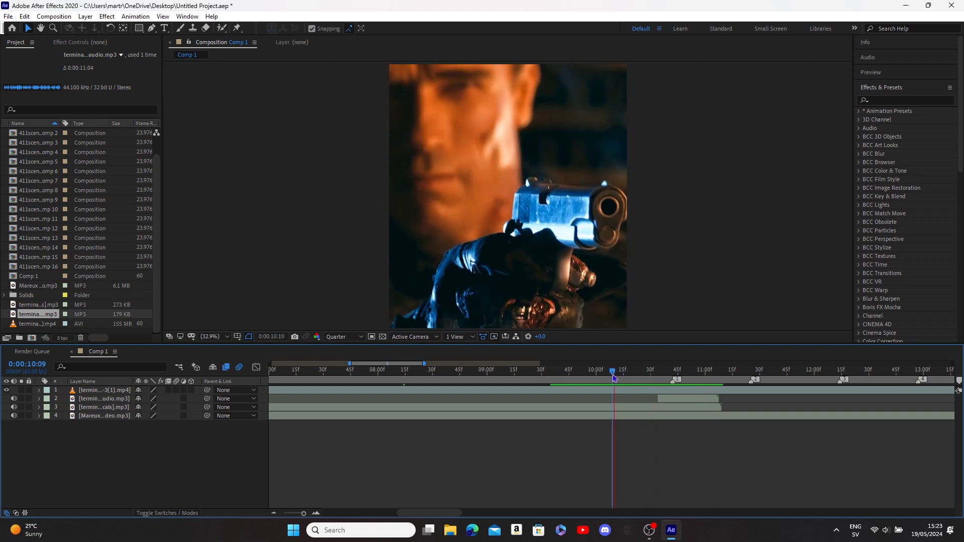
key(space)
scroll(551, 422, down, 2)
scroll(551, 415, up, 2)
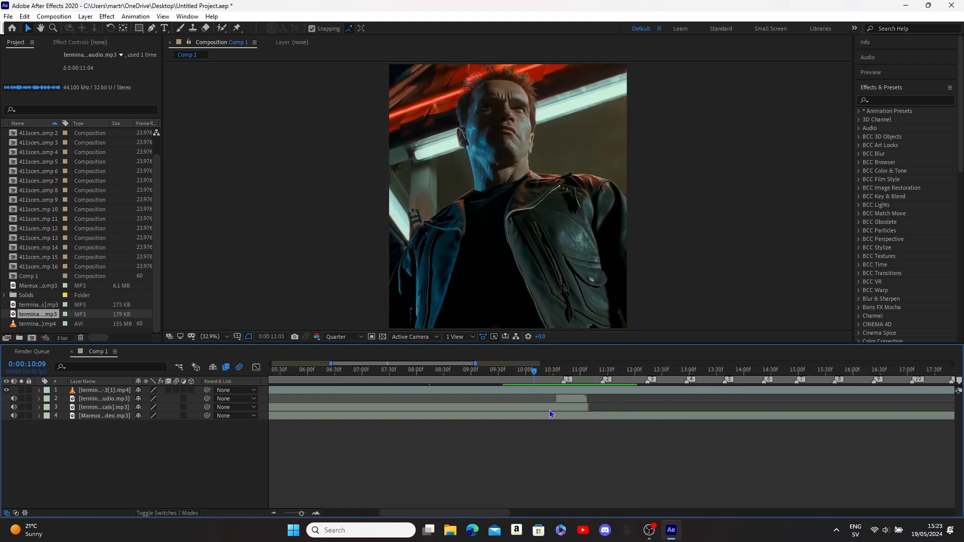
click(565, 374)
key(space)
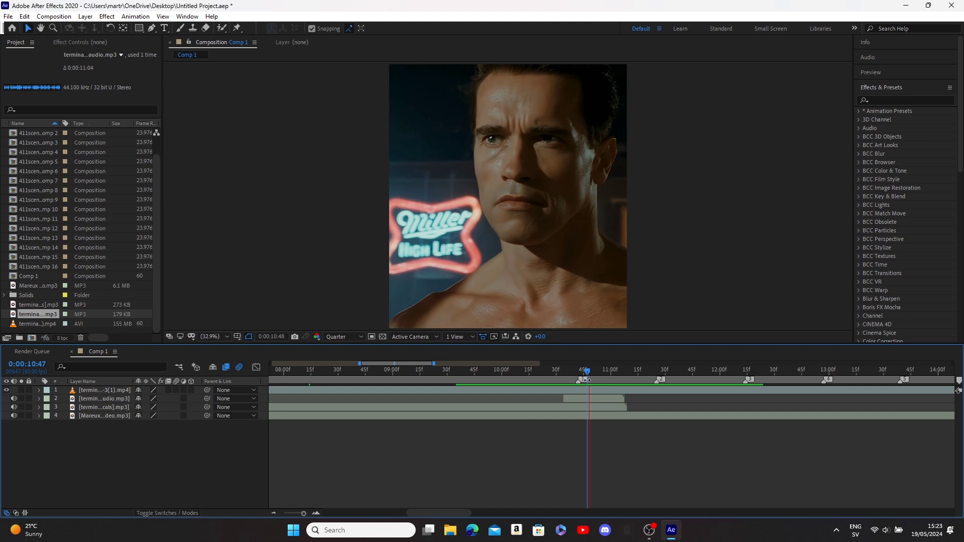
click(501, 374)
key(space)
- Extend the start of the trimmed terminator audio layer back to about 0:00:10:22 and play back the section
drag(564, 398, 540, 398)
click(529, 374)
key(space)
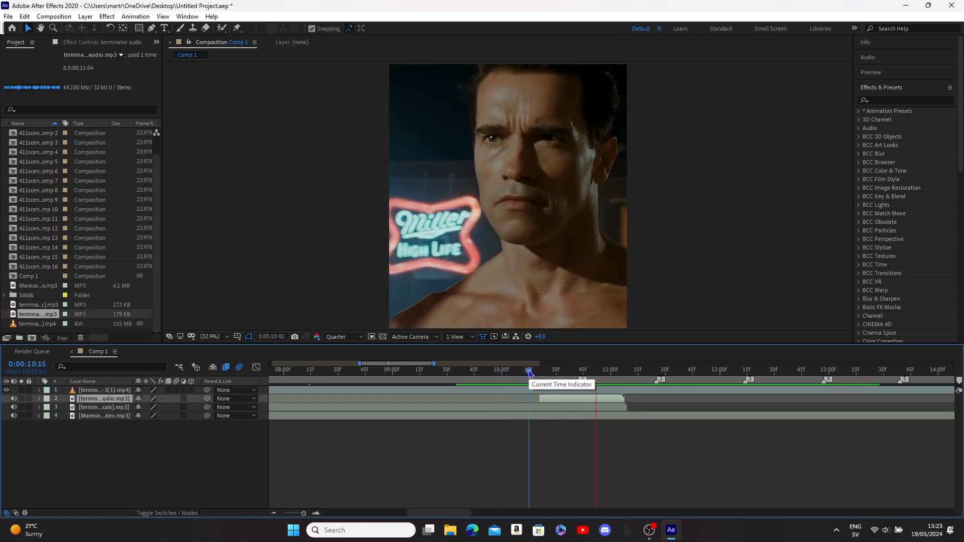
click(554, 376)
key(space)
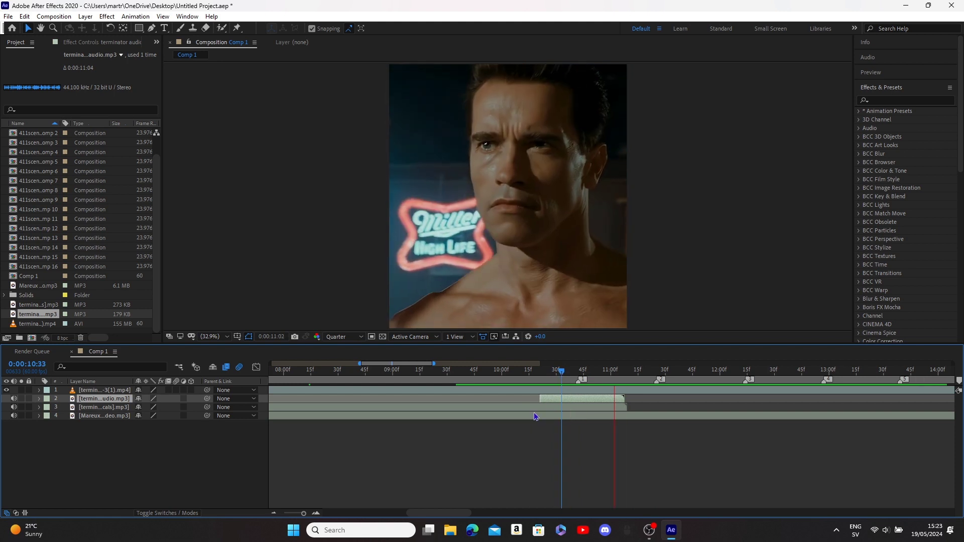
key(semicolon)
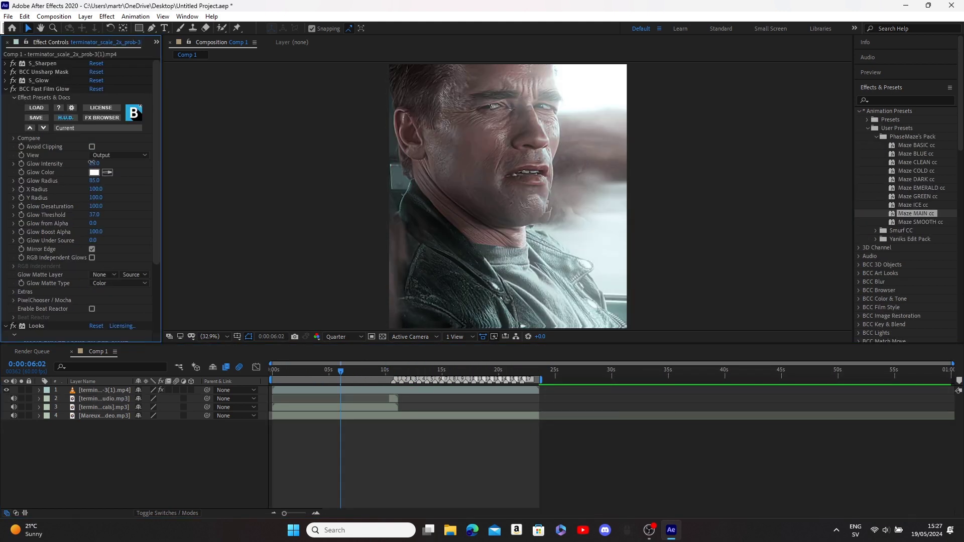
- Set BCC Fast Film Glow's Glow Intensity to 15 and Glow Radius to 30 on the video, and collapse the effect settings
key(Return)
text(30)
key(Return)
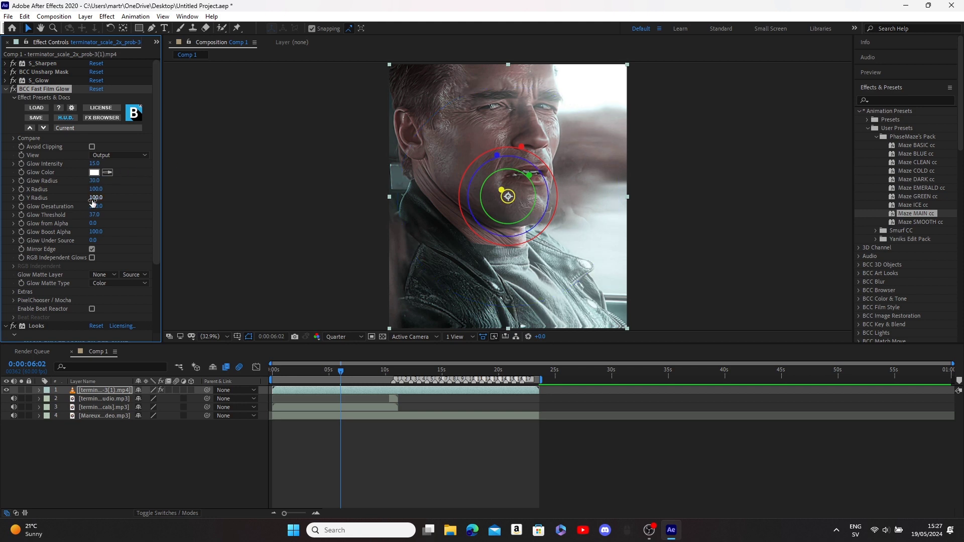
click(6, 89)
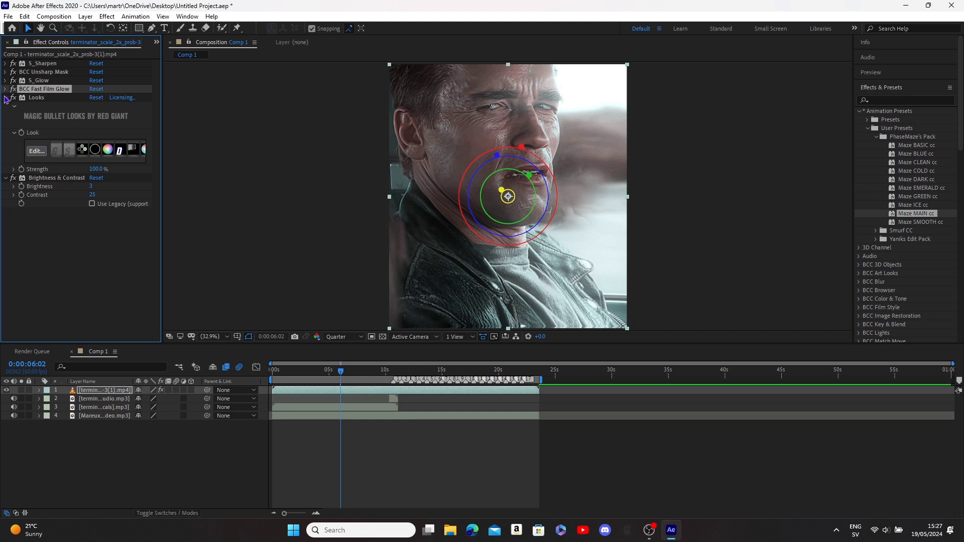
click(6, 98)
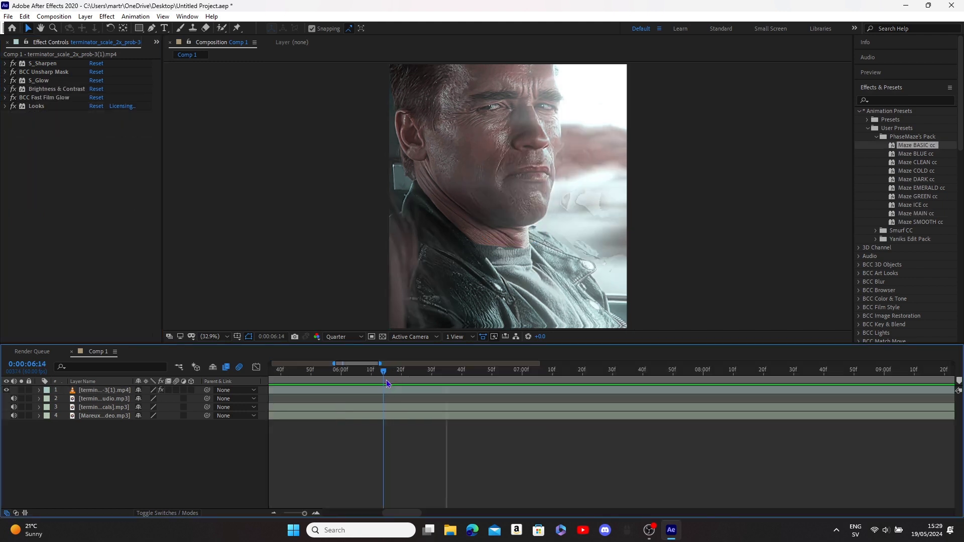
- Create a black solid above the video and trim it so that it starts at 0:00:06:15
click(387, 379)
click(392, 393)
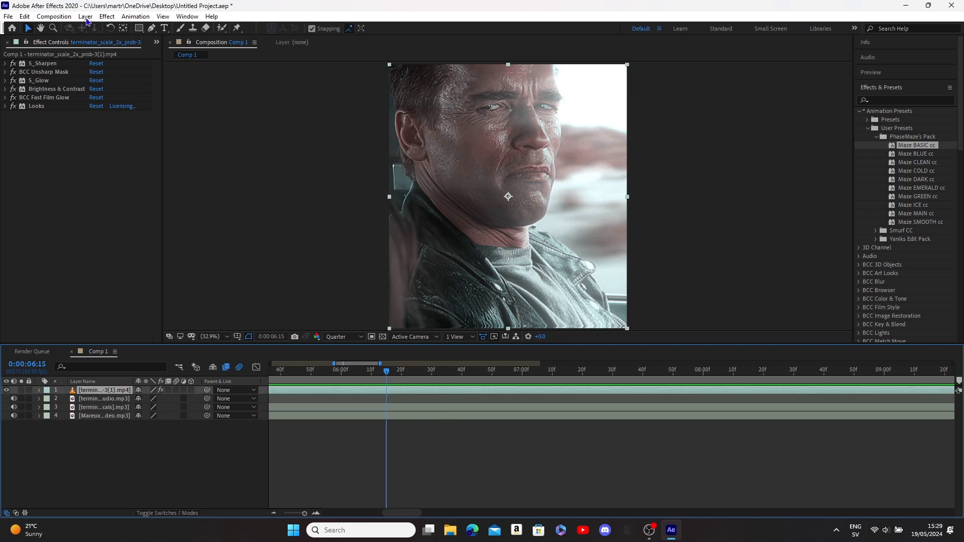
click(86, 18)
mouse_move(95, 28)
click(263, 39)
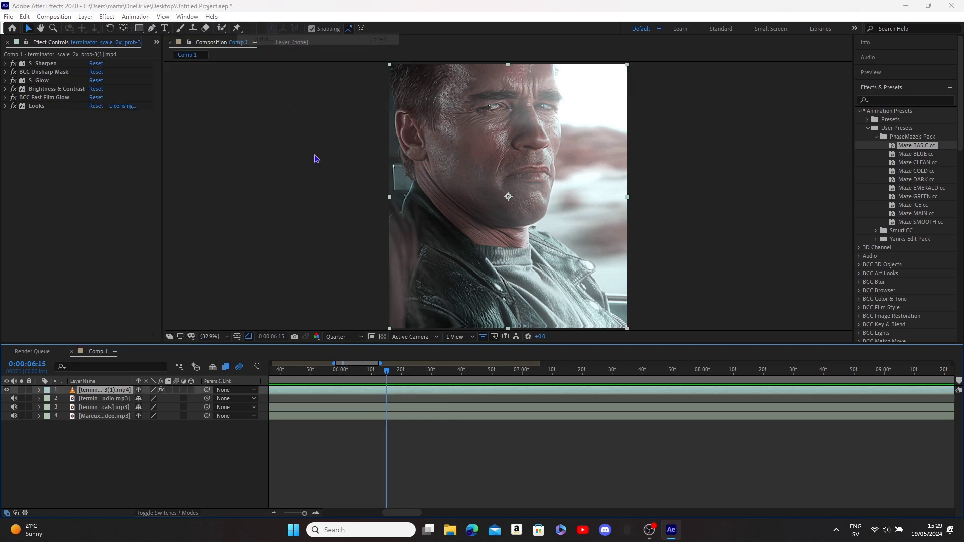
click(508, 352)
key(ctrl+shift+d)
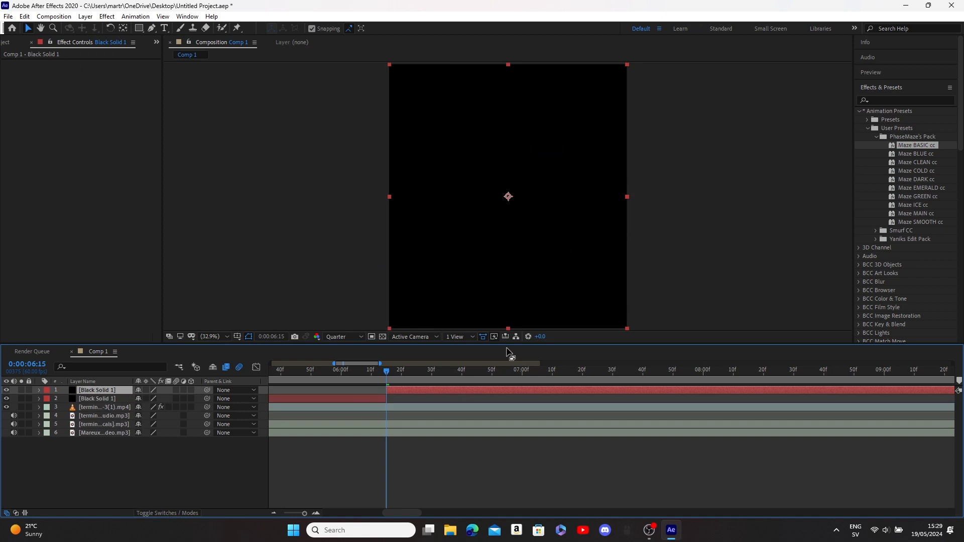
click(371, 399)
key(Delete)
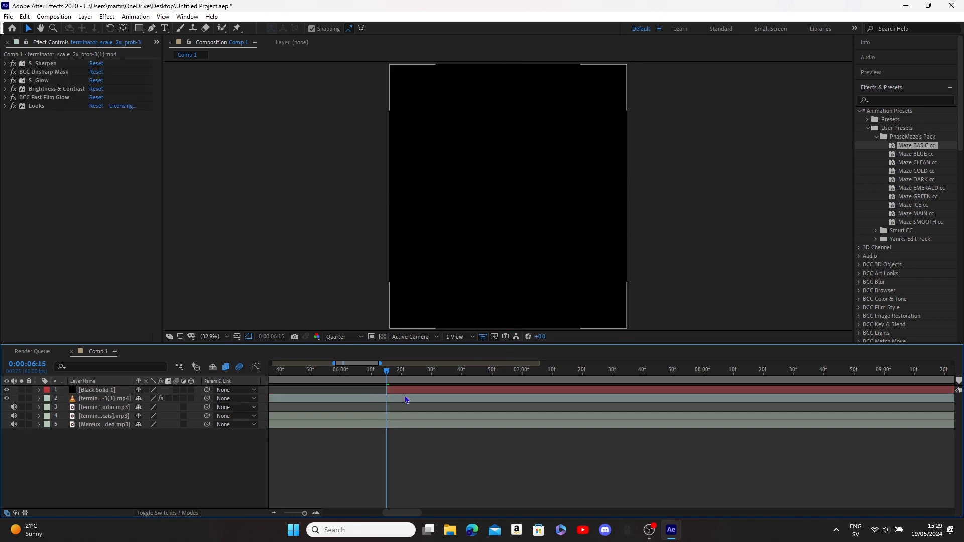
- Trim the end of the black solid to 0:00:07:28, keeping it hidden only while locating the cut point
click(410, 392)
click(6, 390)
key(space)
click(589, 374)
drag(589, 374, 608, 372)
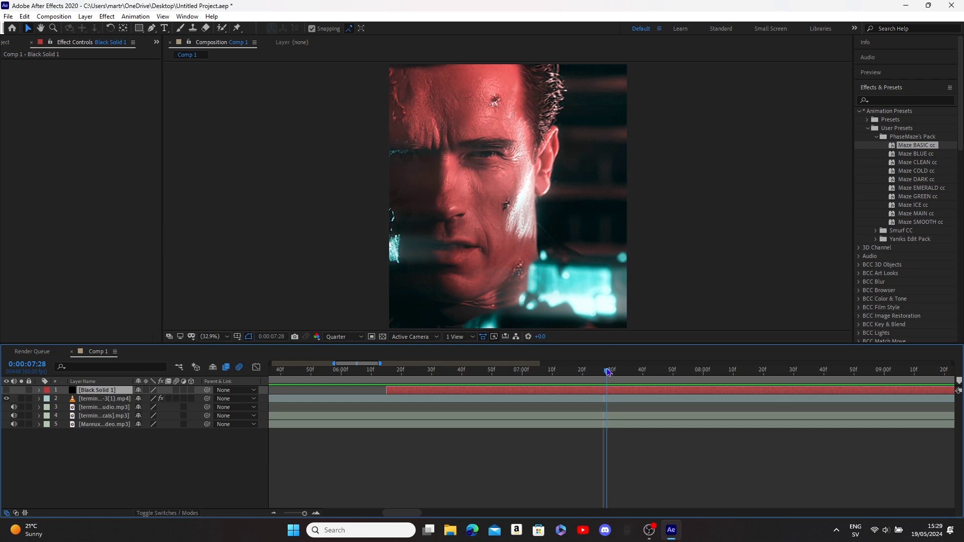
key(ctrl+shift+d)
key(Delete)
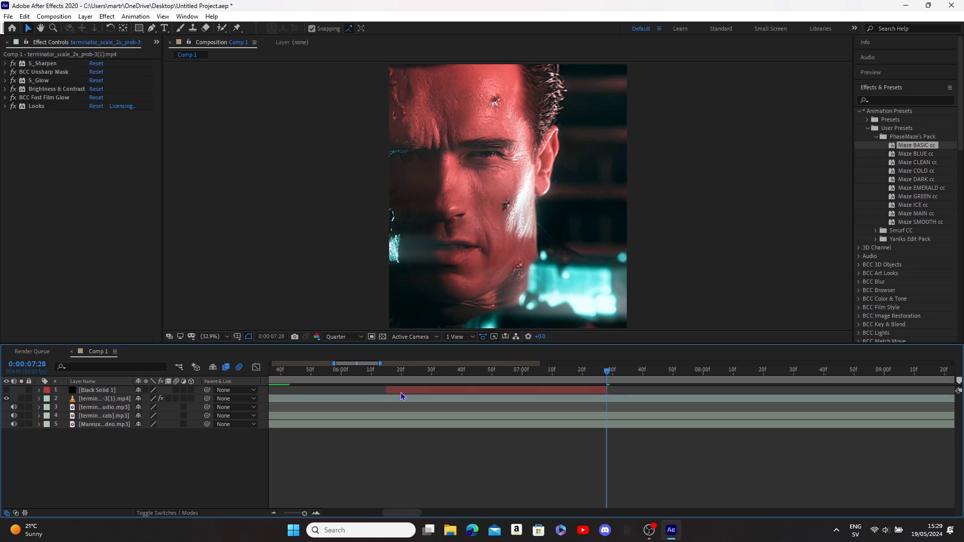
click(400, 392)
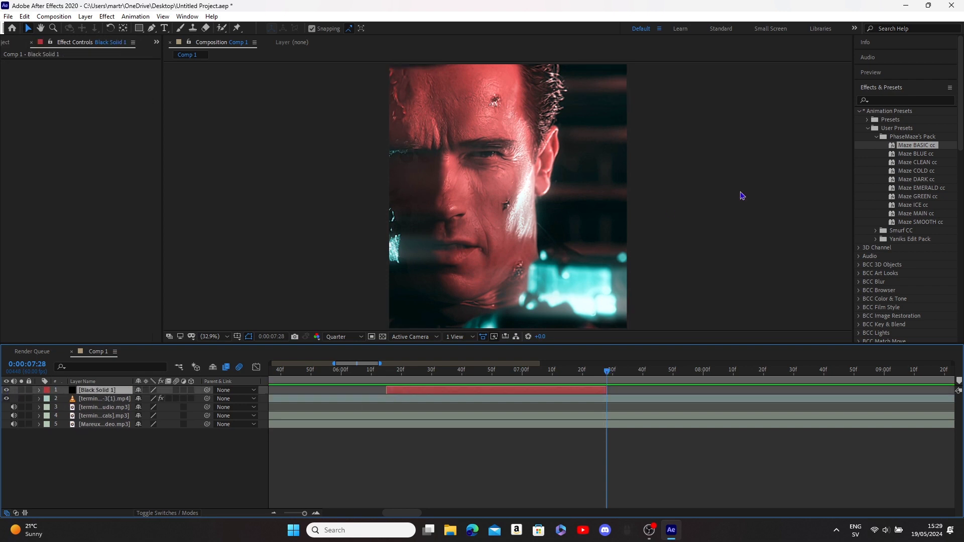
- Apply CC Jaws to the black solid, raise its Completion to reveal the video and set its Height to 0%
click(425, 372)
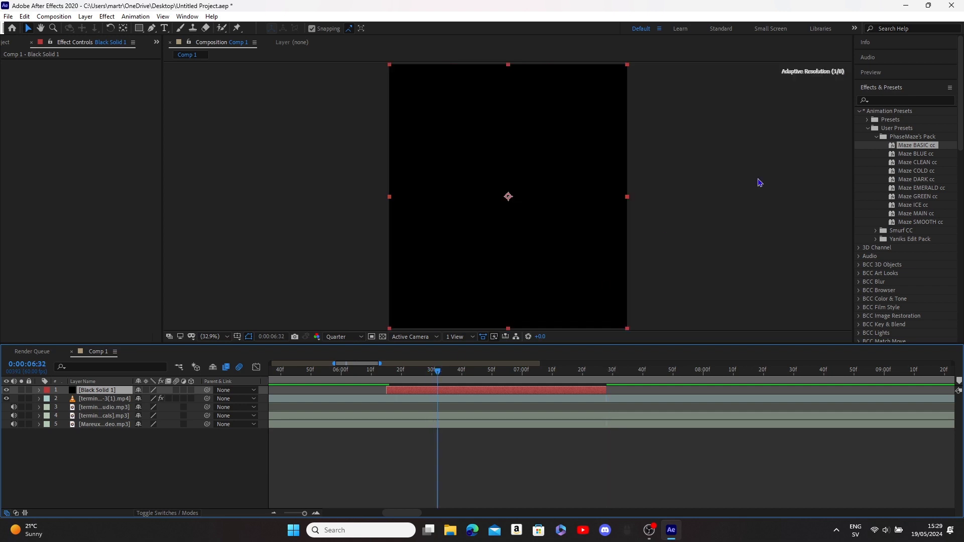
click(898, 100)
text(cc ja)
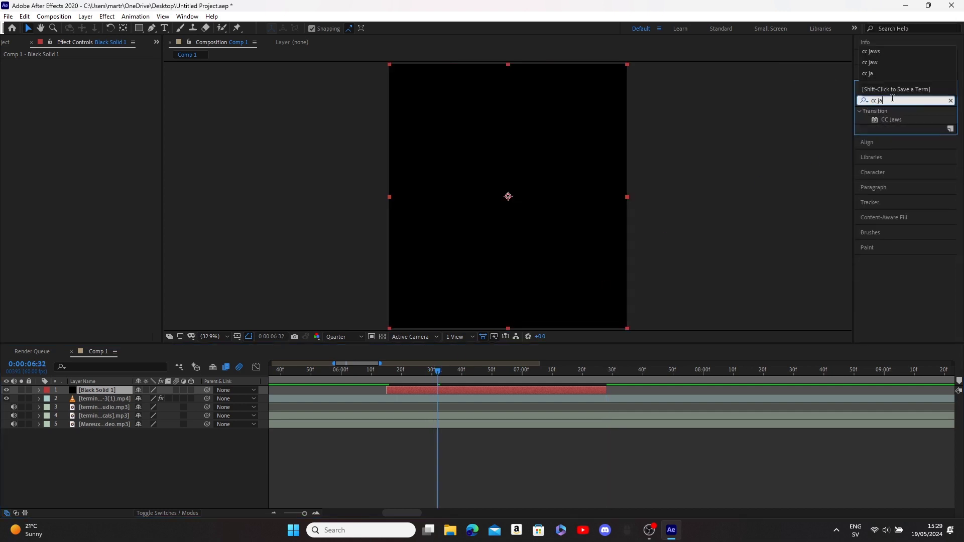
drag(892, 119, 492, 392)
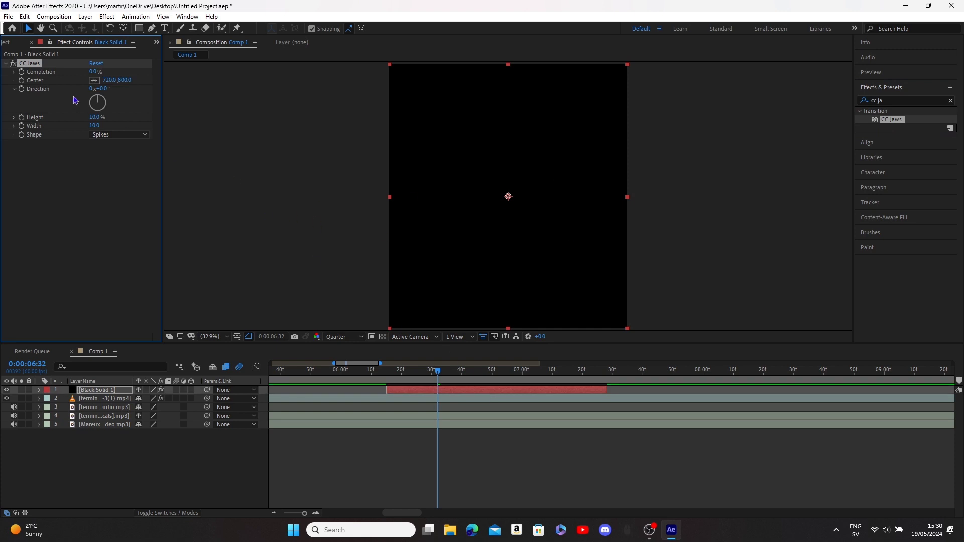
drag(93, 74, 138, 70)
drag(94, 117, 51, 115)
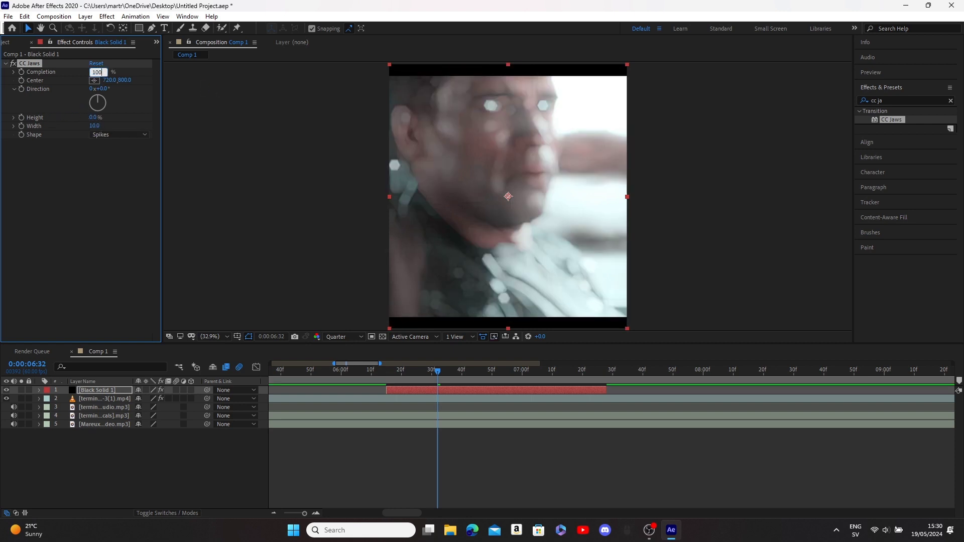
- Keyframe CC Jaws Completion at 100% at the solid's start, about 70% at 0:00:06:50 and 100% at its end, and preview the bars
text(100)
key(Return)
drag(374, 372, 595, 374)
drag(595, 374, 608, 374)
click(95, 72)
text(100)
key(Return)
click(365, 374)
key(space)
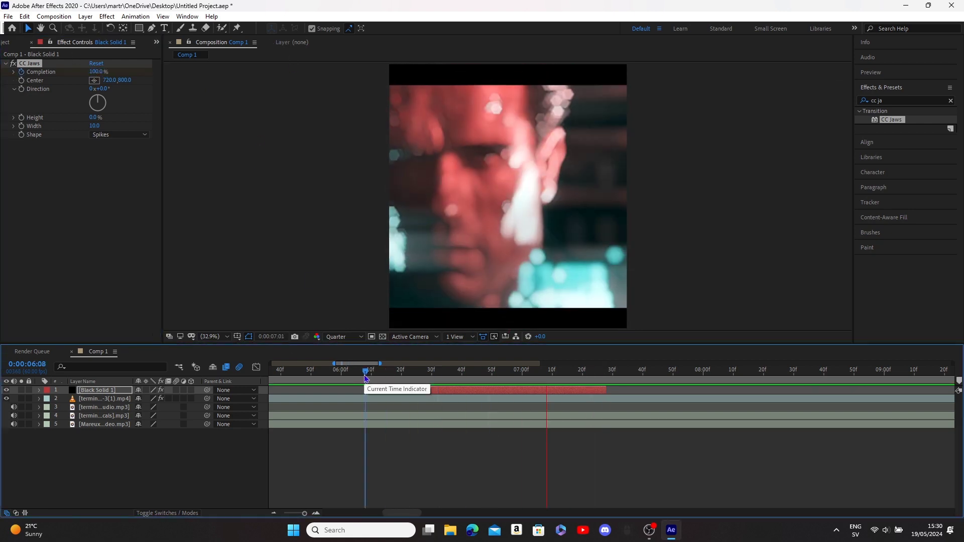
key(space)
- Apply Easy Ease to the black solid's first two Completion keyframes and show their curve in the Graph Editor
click(431, 398)
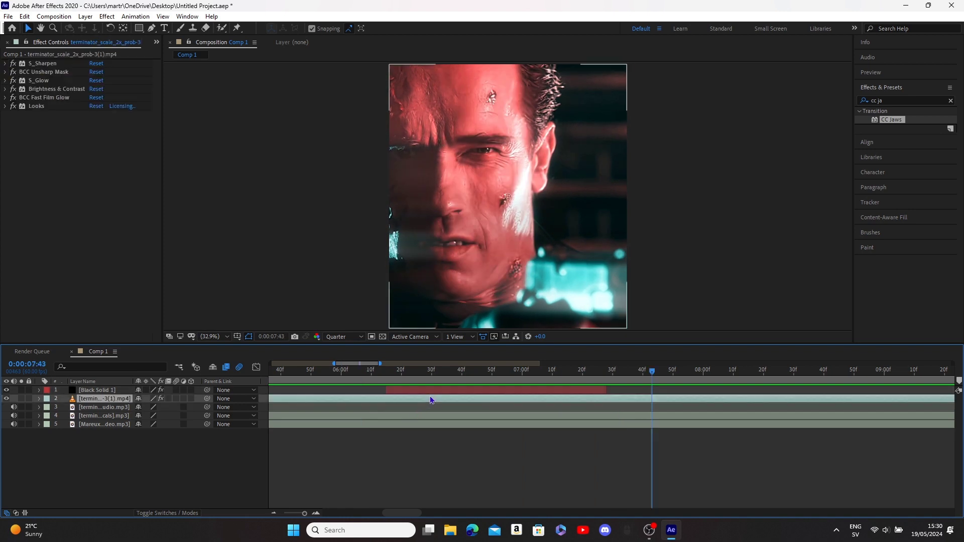
click(417, 391)
click(383, 375)
key(space)
key(space)
key(u)
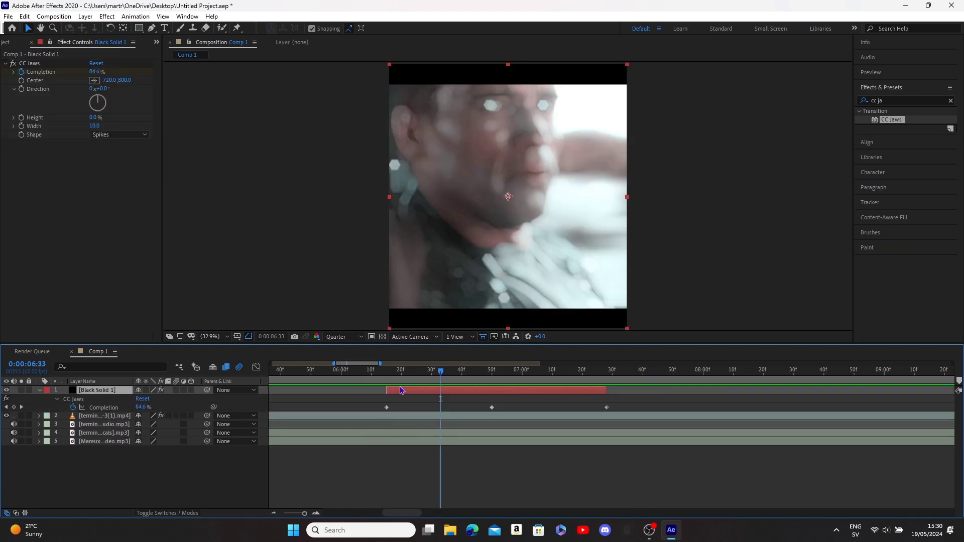
drag(380, 411, 504, 416)
key(F9)
click(256, 367)
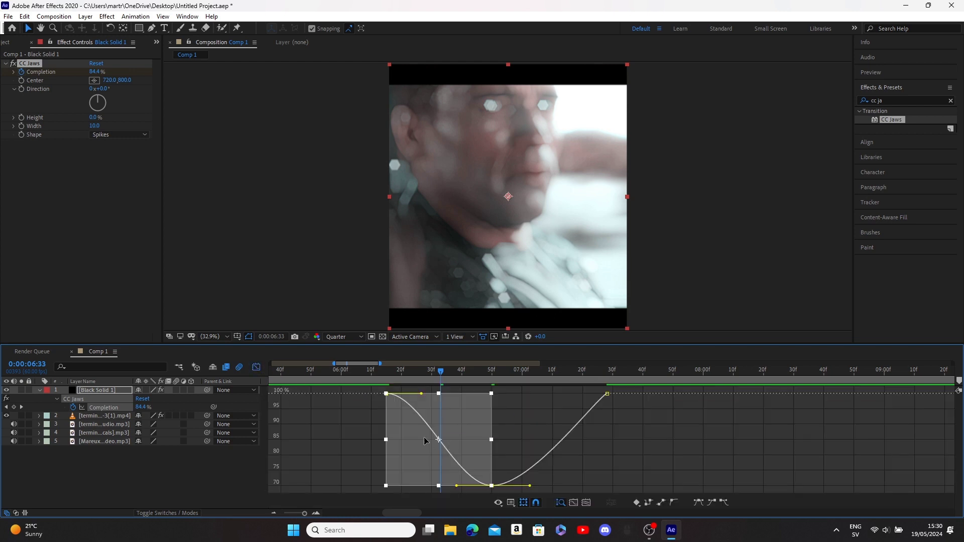
- Switch to the speed graph, shape the bars' Completion curve to peak just after the first and just before the last keyframe, and preview
click(461, 444)
right_click(385, 400)
click(437, 334)
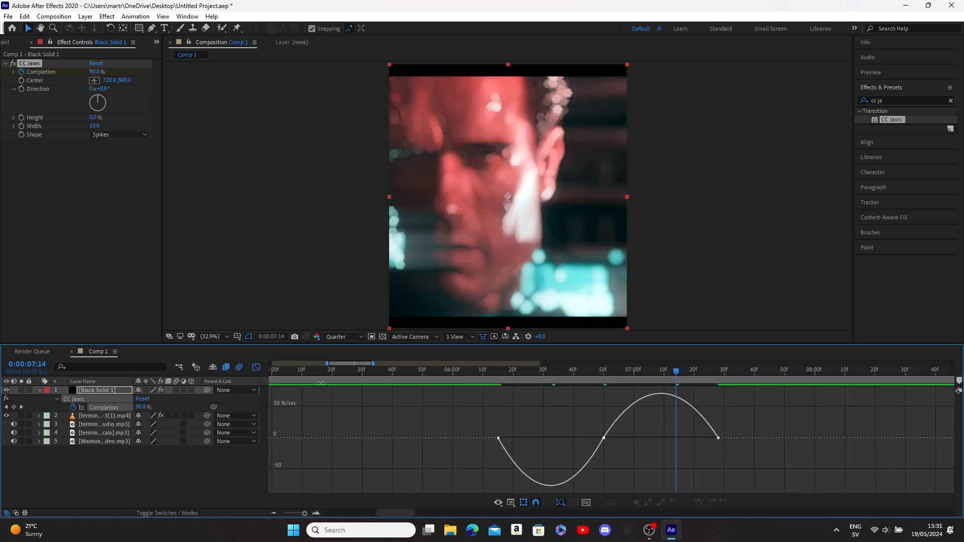
click(498, 438)
drag(516, 437, 508, 439)
drag(586, 440, 708, 455)
click(474, 378)
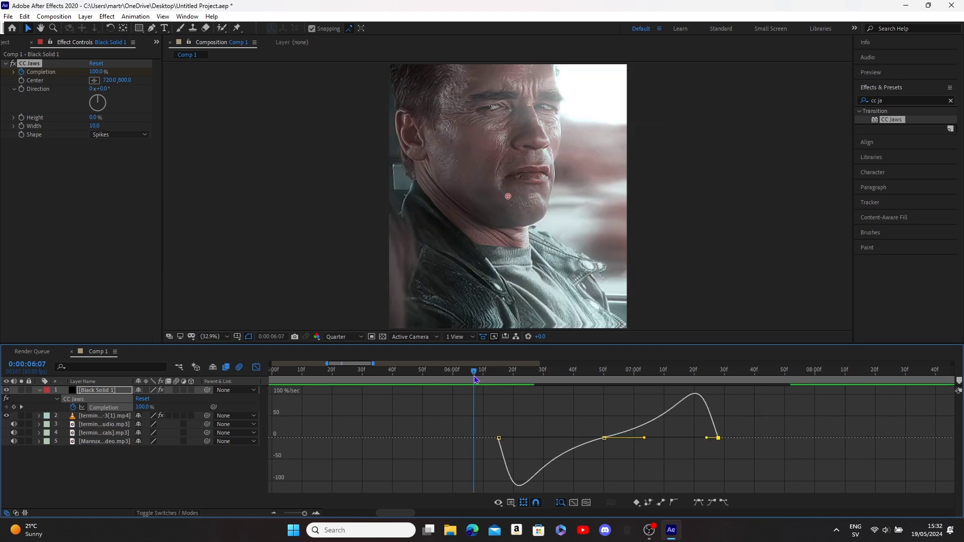
key(space)
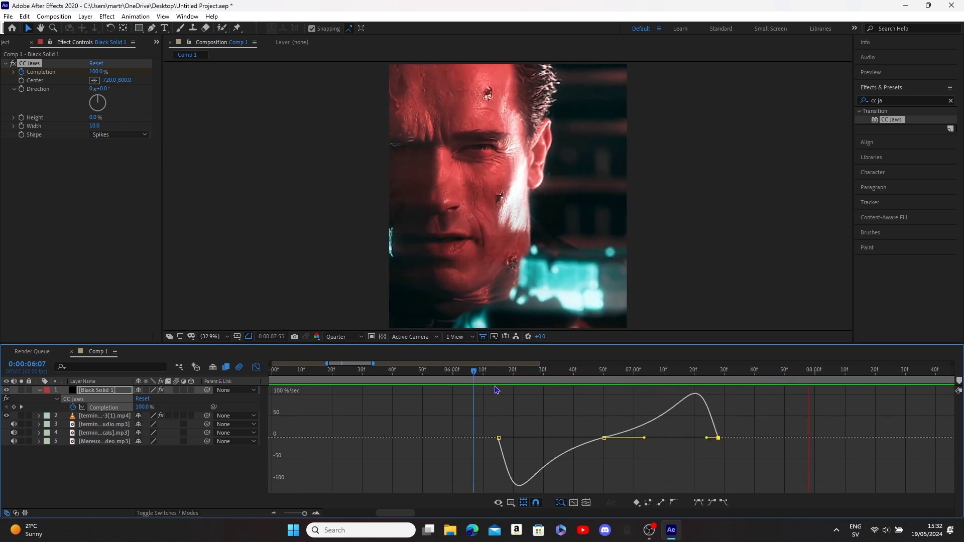
click(481, 370)
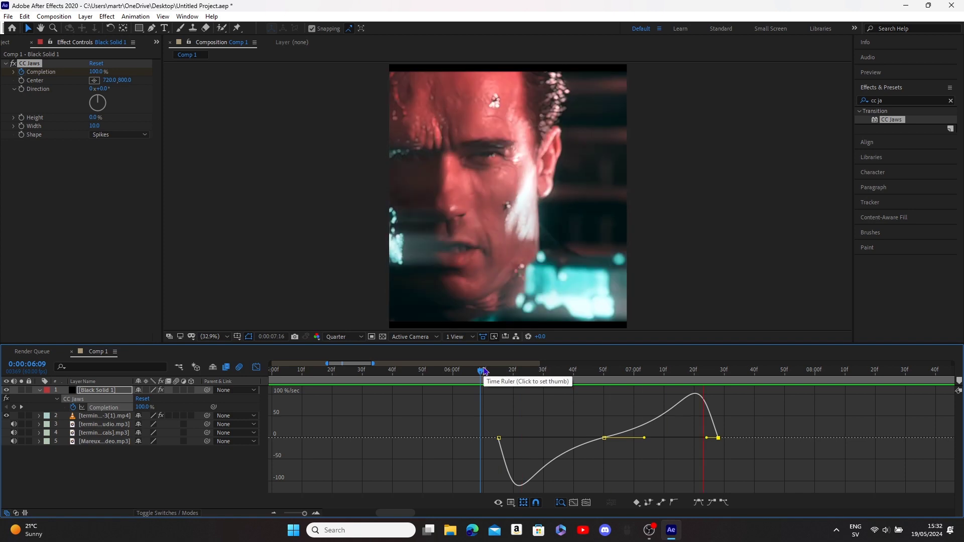
click(483, 370)
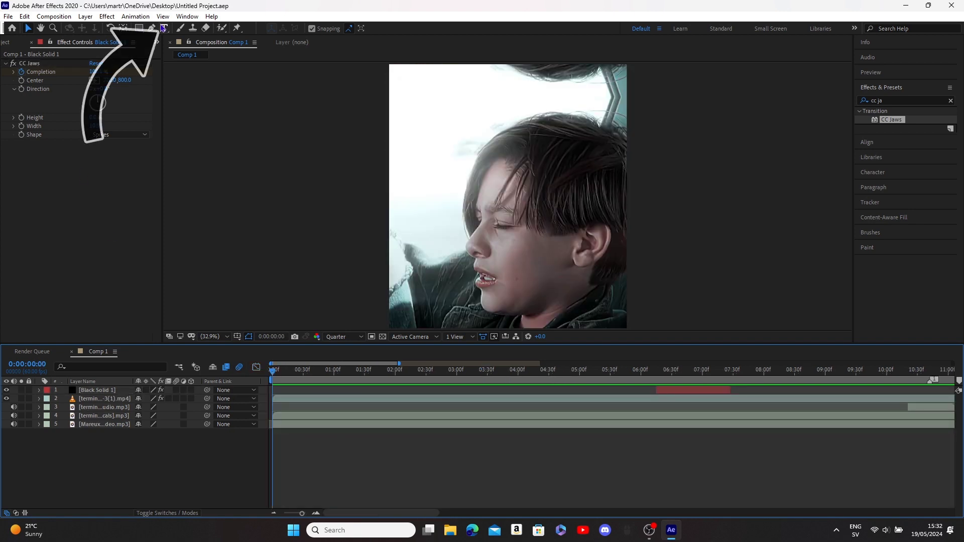
- Add the text "AND IF YOU WANNA" in white Arial Black at 50 px, centred horizontally and slightly below the middle of the frame
double_click(163, 28)
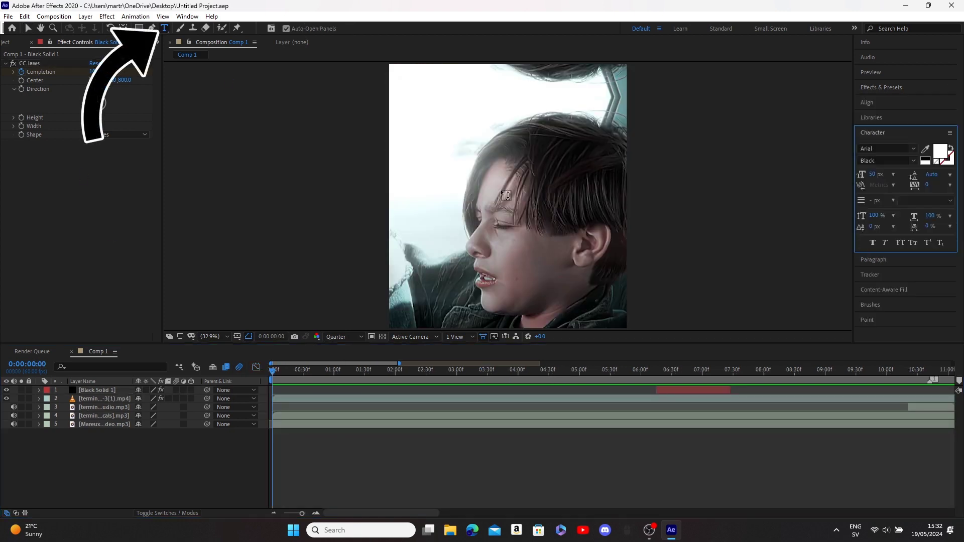
text(AND IF)
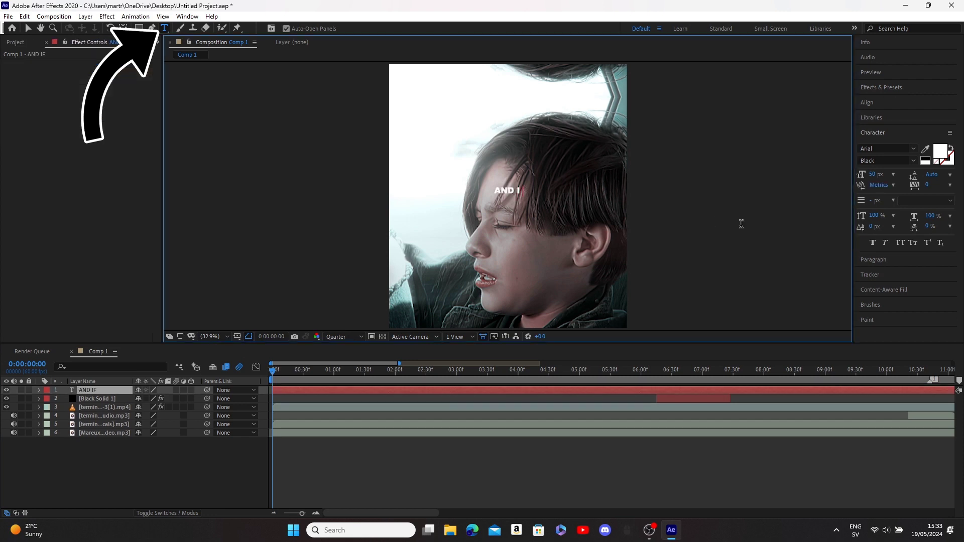
text( YOU WANNA)
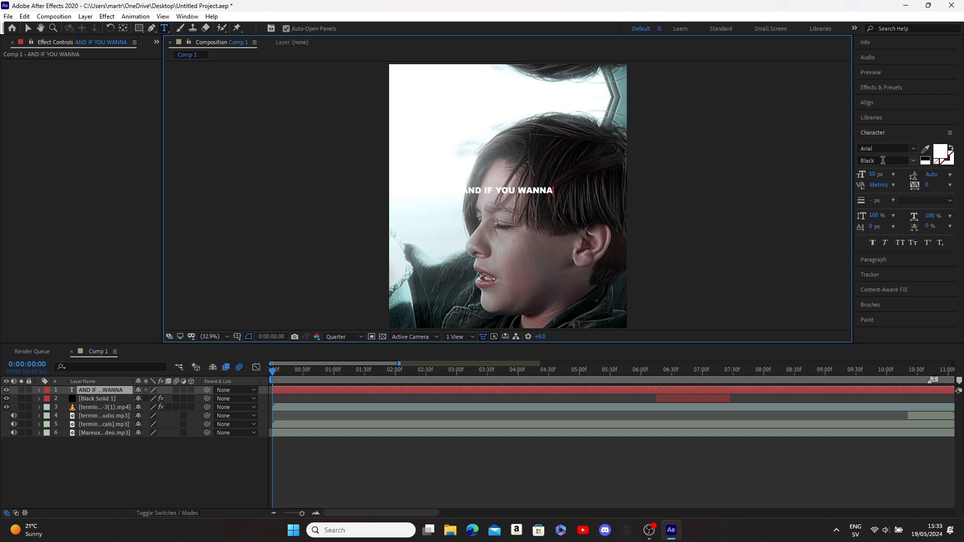
click(28, 29)
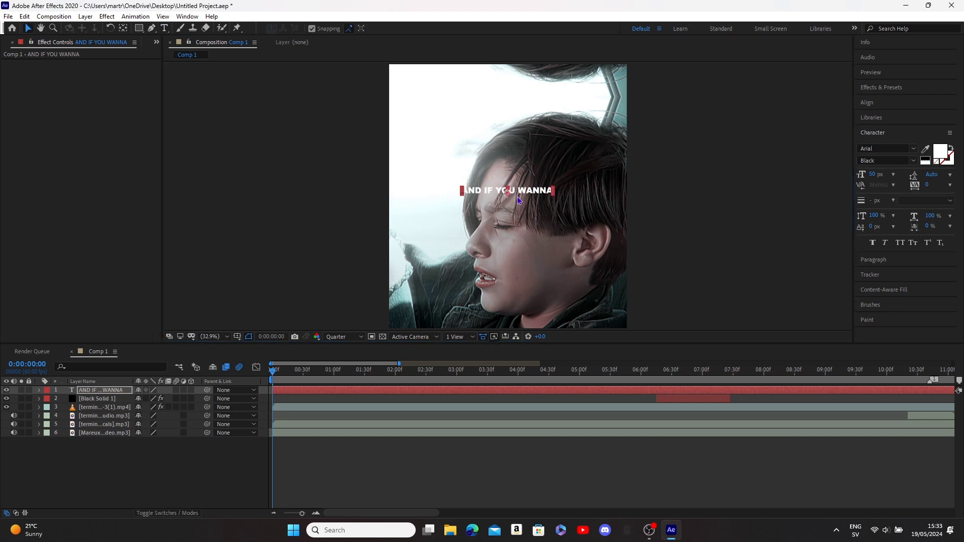
click(535, 191)
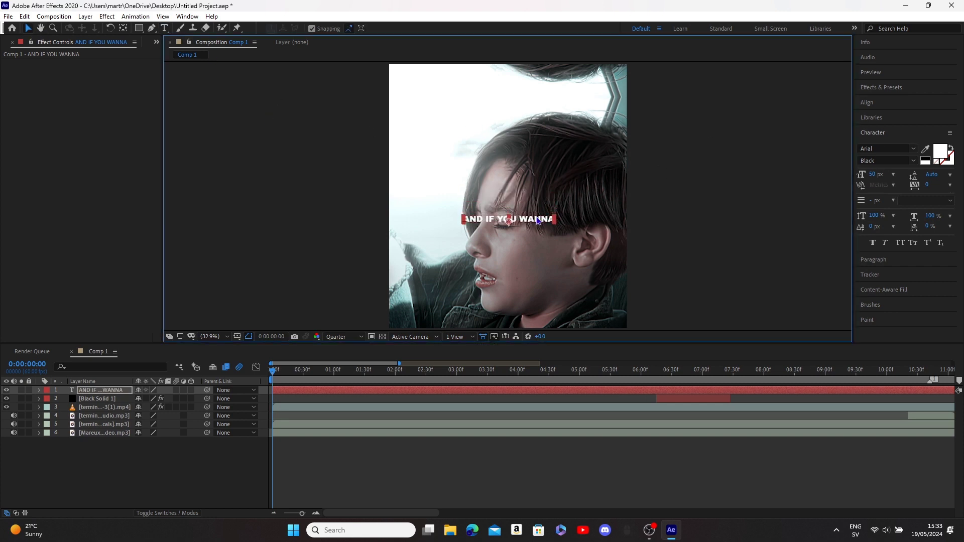
click(898, 106)
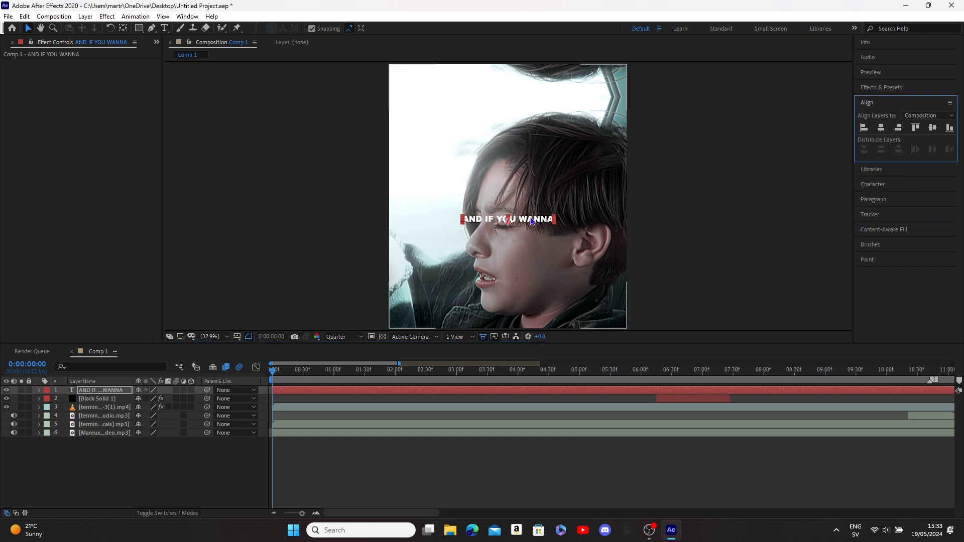
drag(532, 221, 529, 230)
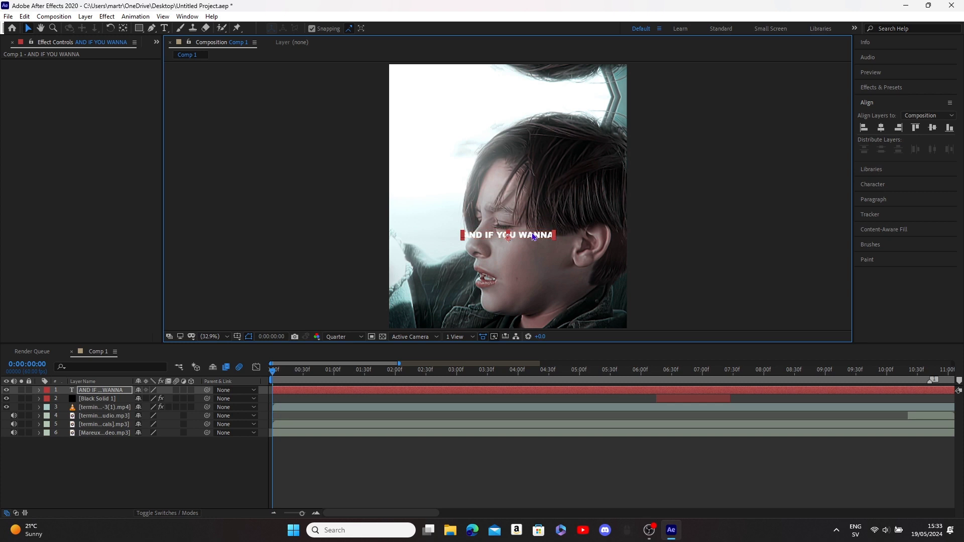
- Apply Deep Glow and Drop Shadow to the "AND IF YOU WANNA" text layer, and clear the effects search
click(892, 88)
click(876, 100)
text(cc ja)
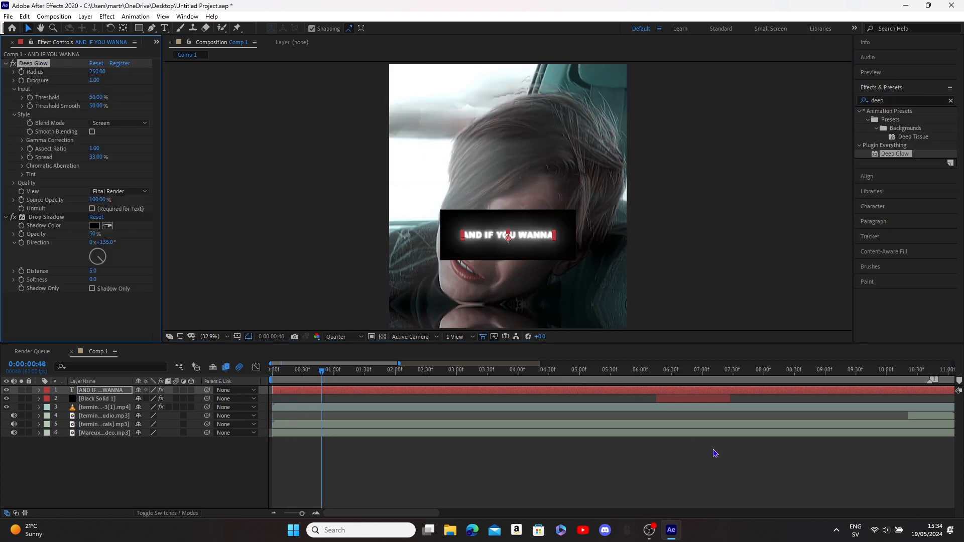
click(716, 454)
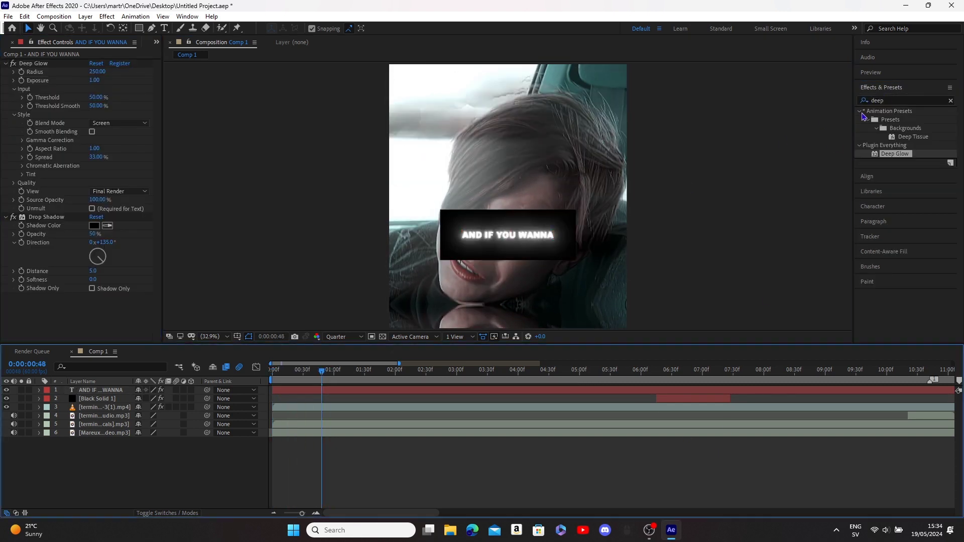
click(881, 100)
key(BackSpace)
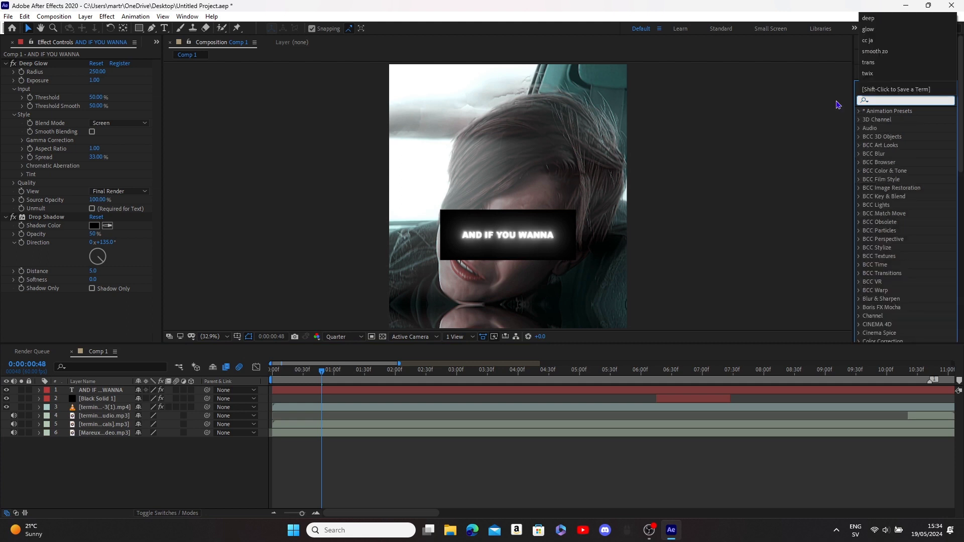
click(584, 485)
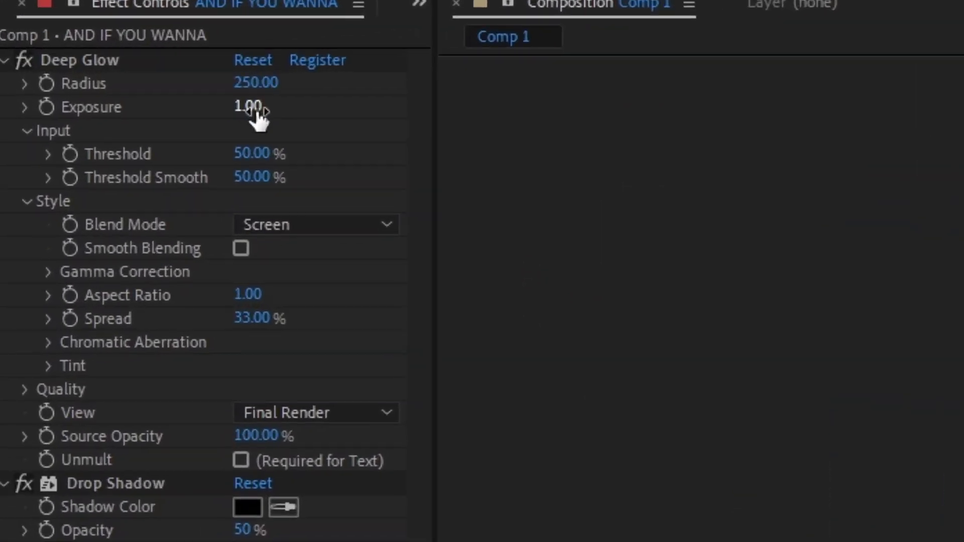
- Set the text's Deep Glow Exposure to 0.6 and enable Unmult and Smooth Blending
click(95, 81)
text(0.6)
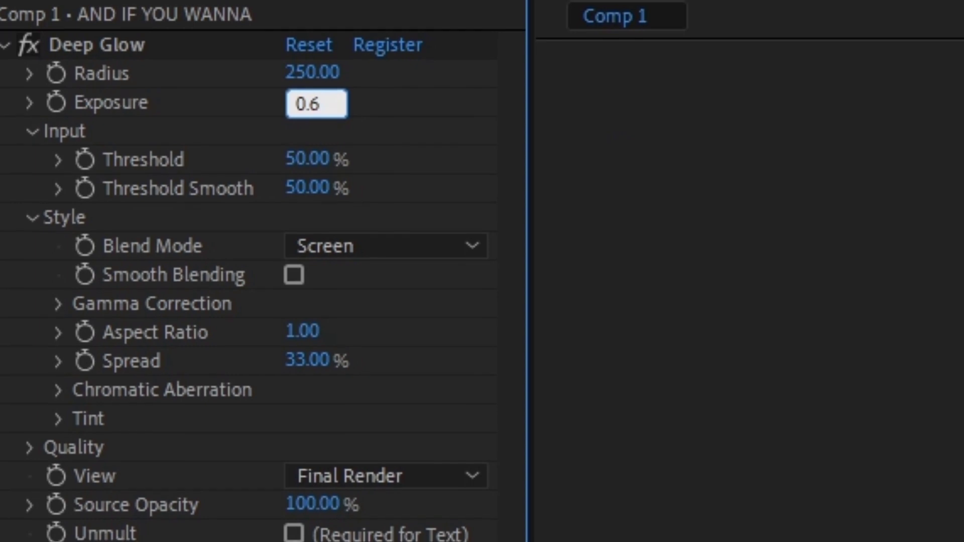
key(Return)
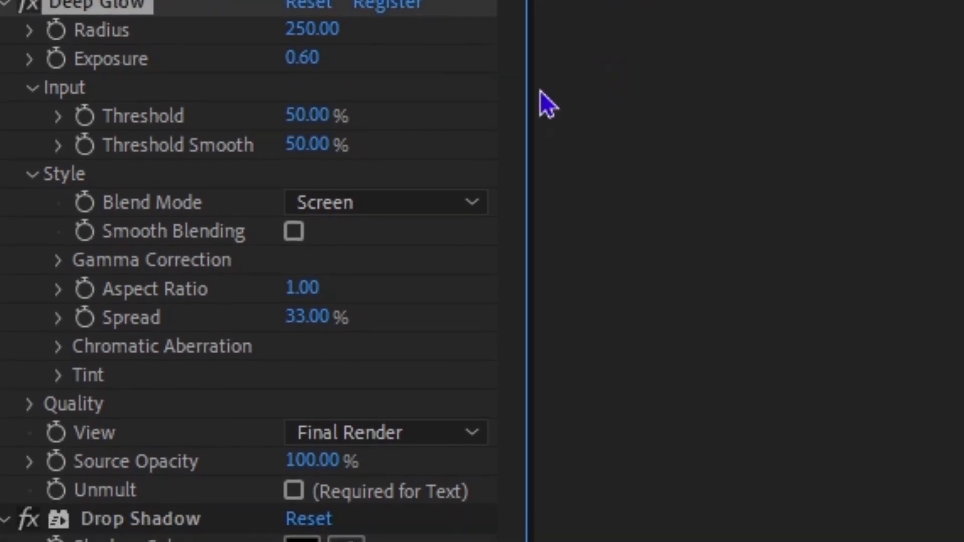
click(317, 464)
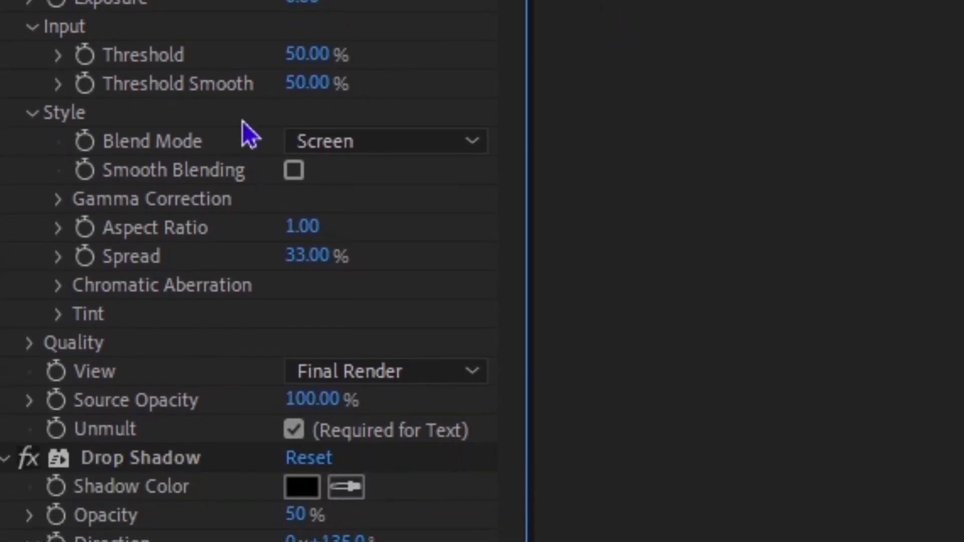
click(295, 204)
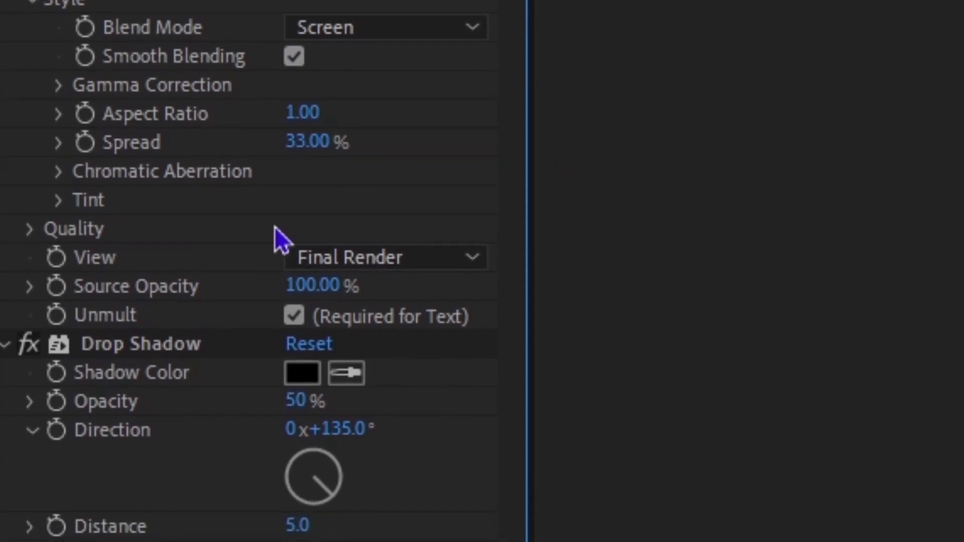
- Set the text's Drop Shadow Opacity to 100%, Distance to 10 and Softness to 20
drag(295, 387, 419, 380)
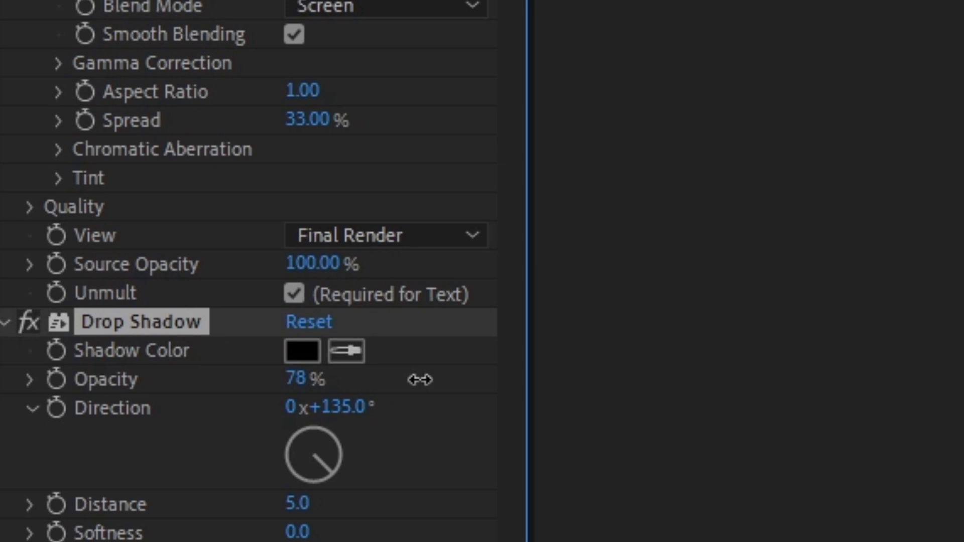
click(301, 503)
text(10)
key(Return)
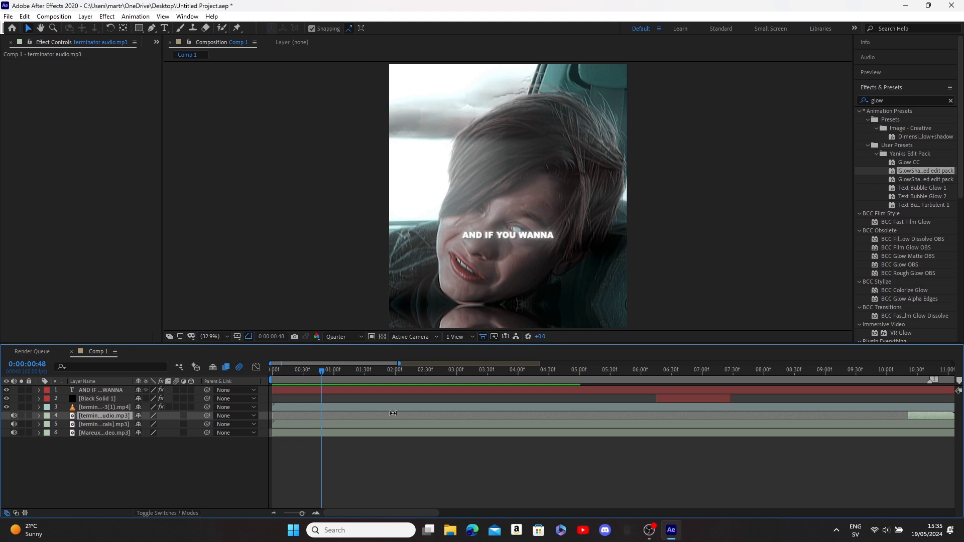
- Save the project, apply the Slow Fade On preset to the text layer at the composition's start, and preview the fade
click(358, 390)
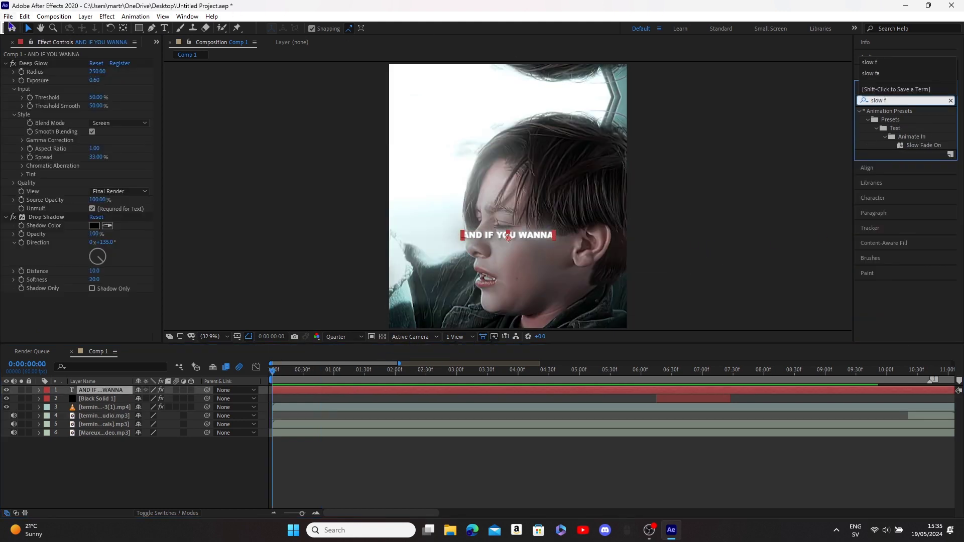
click(8, 16)
click(23, 98)
drag(923, 145, 294, 390)
key(space)
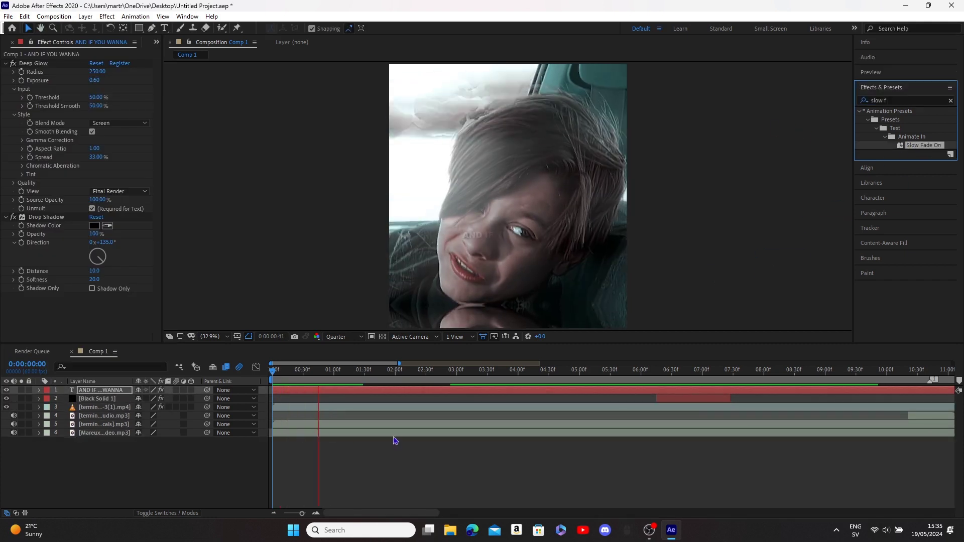
key(space)
drag(291, 371, 268, 372)
key(space)
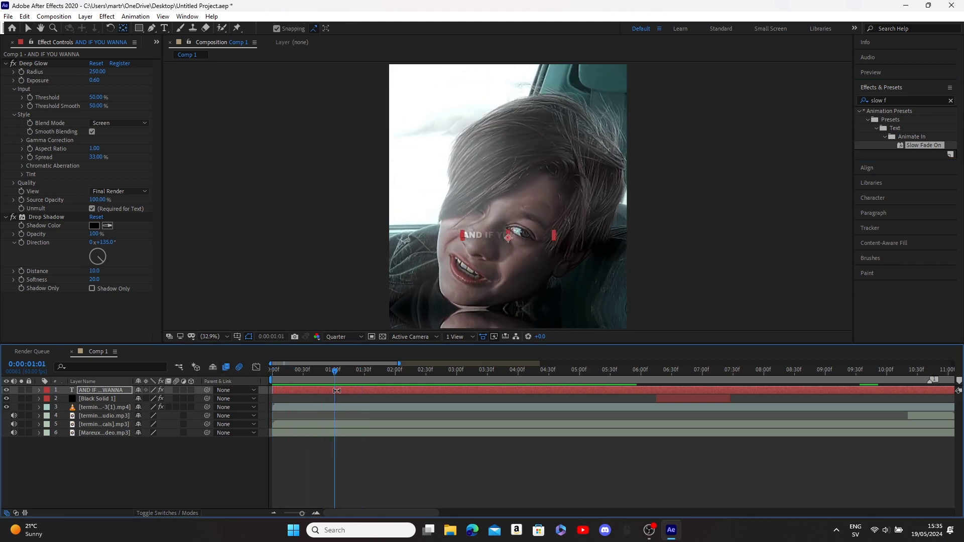
- Shorten the text's fade-in by moving its last Offset keyframe to about 0:00:01:05, and preview it from the start
click(29, 30)
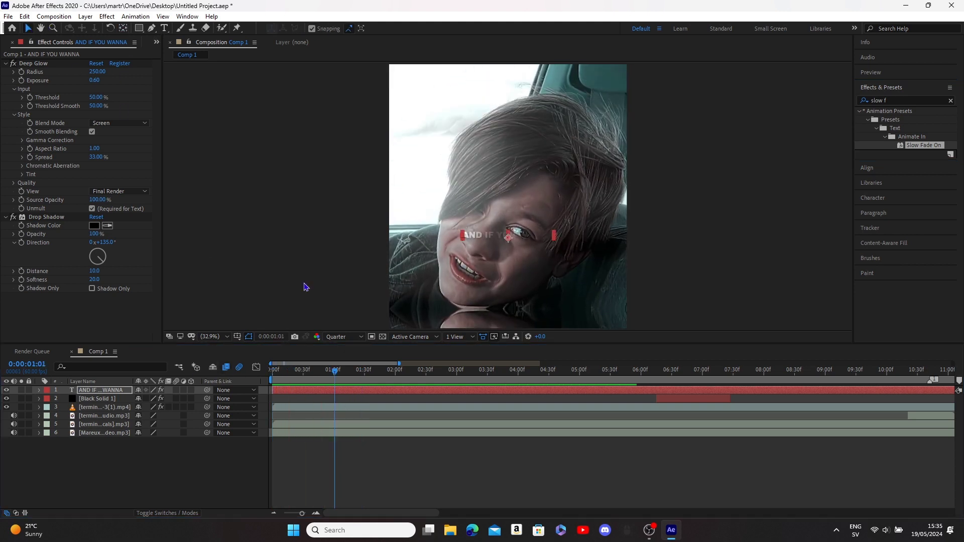
click(331, 391)
key(u)
key(u)
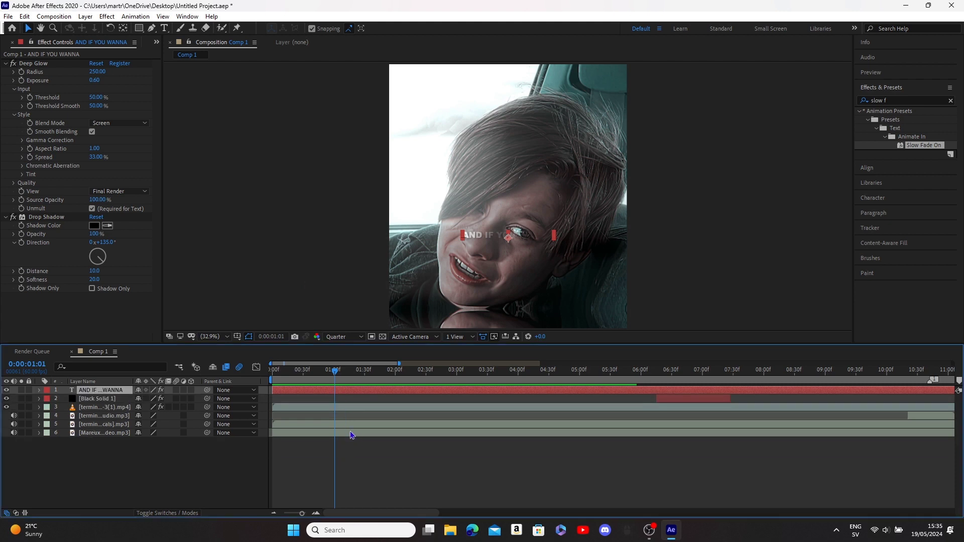
key(u)
key(equal)
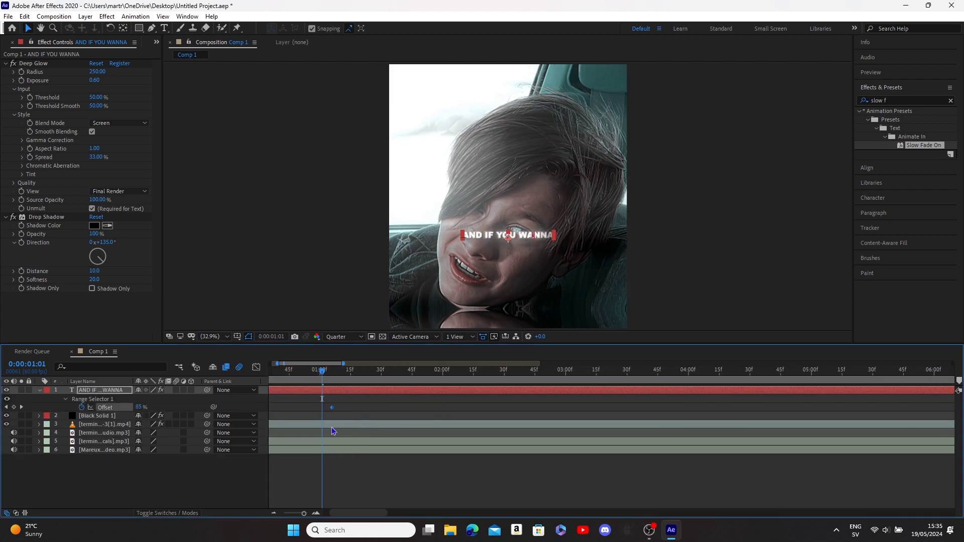
key(Home)
key(space)
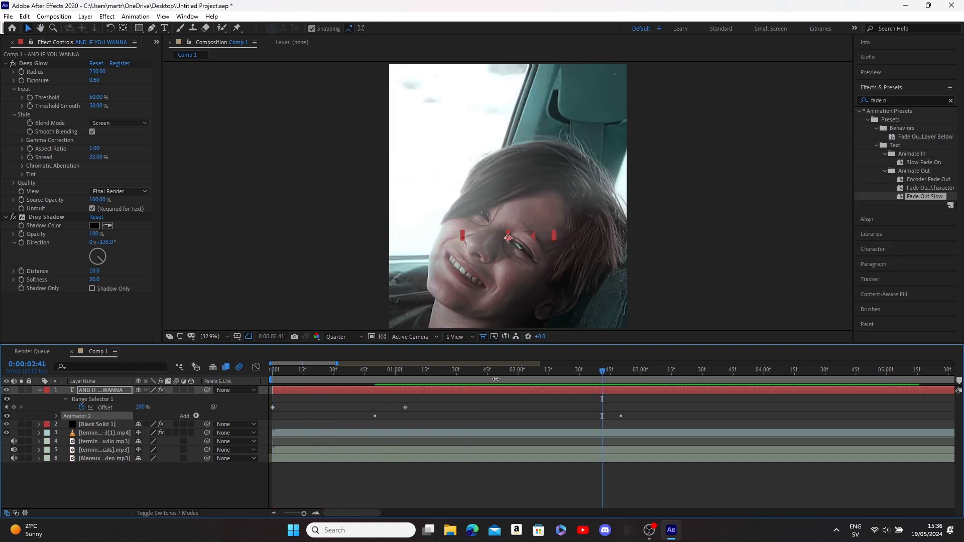
- Shorten the text's Fade Out Slow animation by moving its last Offset keyframe to about 0:00:02:00, and preview both fades
key(u)
key(u)
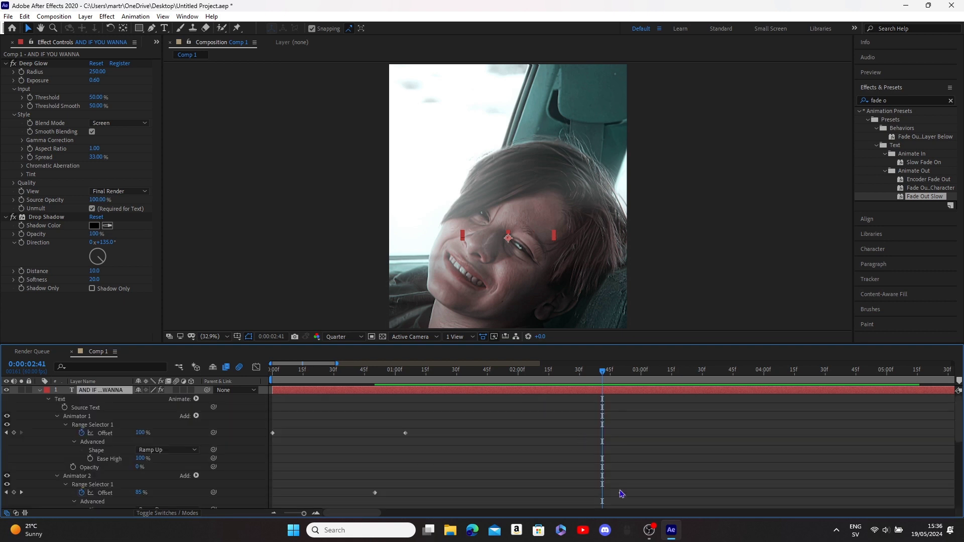
drag(560, 495, 538, 495)
drag(384, 371, 371, 371)
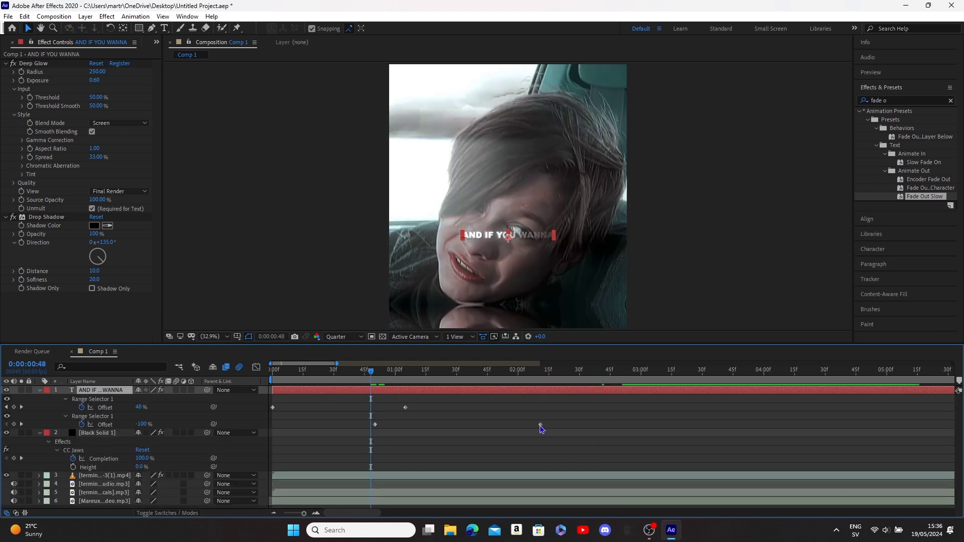
key(space)
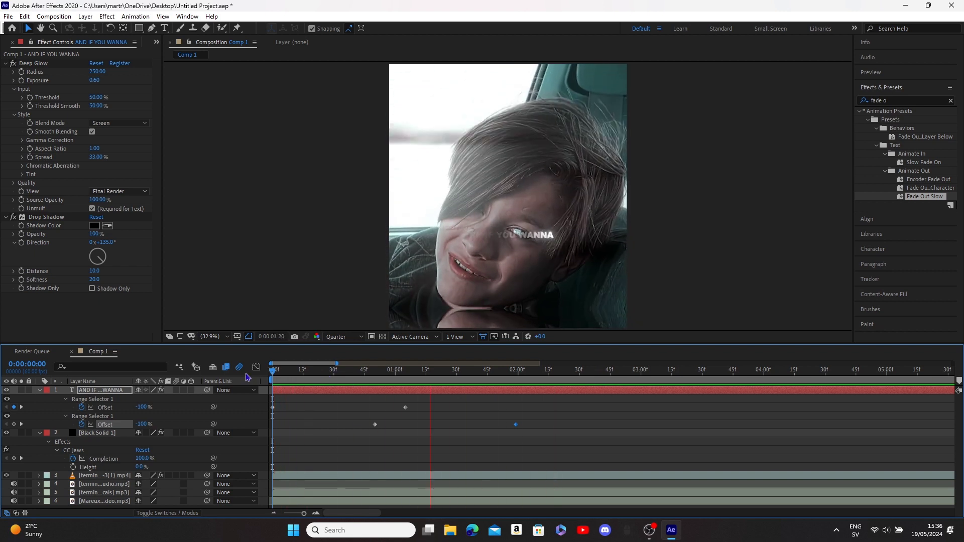
key(space)
key(space)
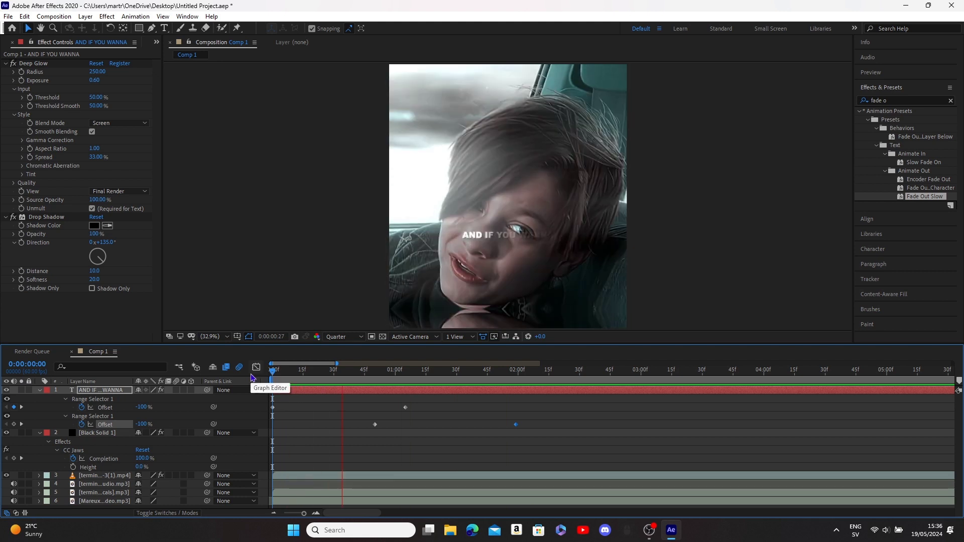
- Duplicate the "AND IF YOU WANNA" text layer and change the copy's text to "SHINE THEM ON"
key(u)
key(ctrl+d)
double_click(487, 234)
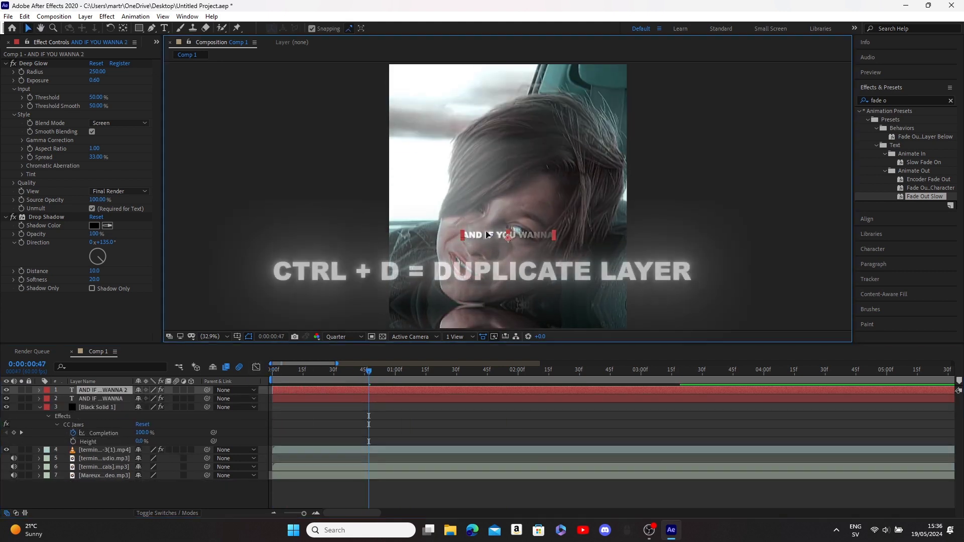
text(SHINE THEM ON)
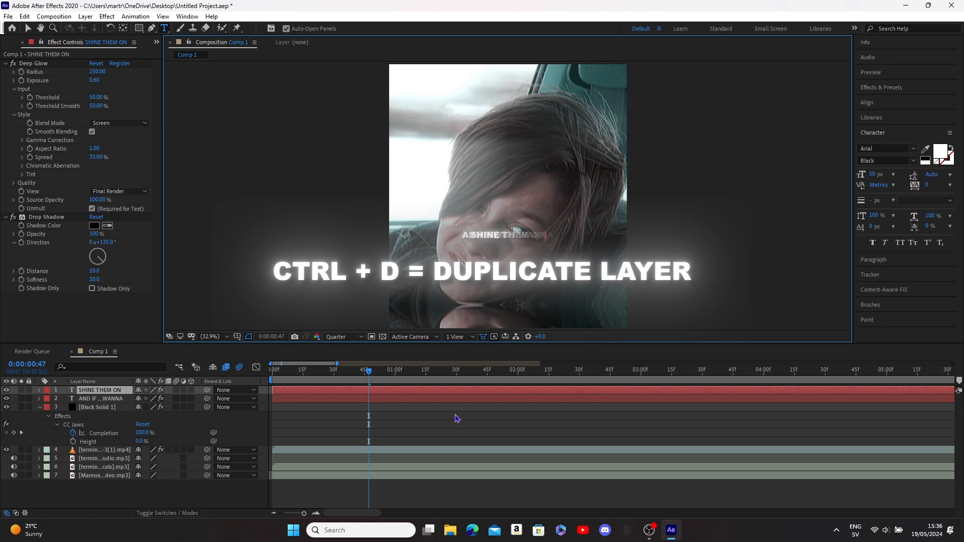
- Move the "SHINE THEM ON" text slightly below the "AND IF YOU WANNA" line and scale it to 150%
click(454, 450)
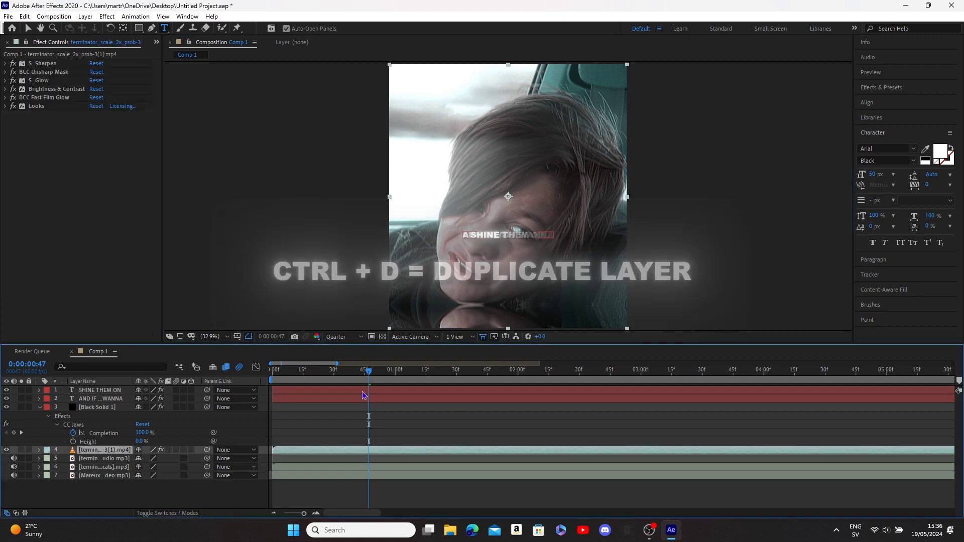
click(26, 29)
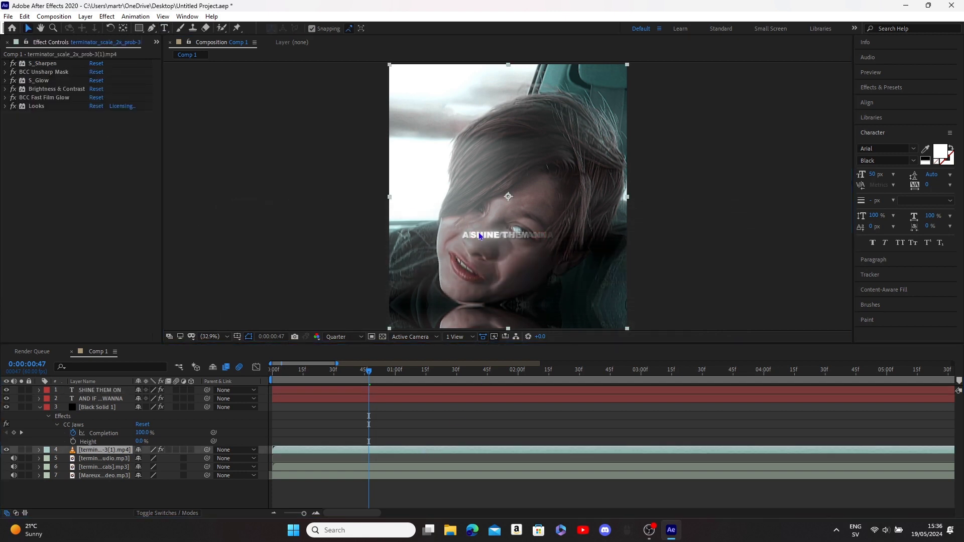
click(410, 391)
drag(522, 238, 520, 242)
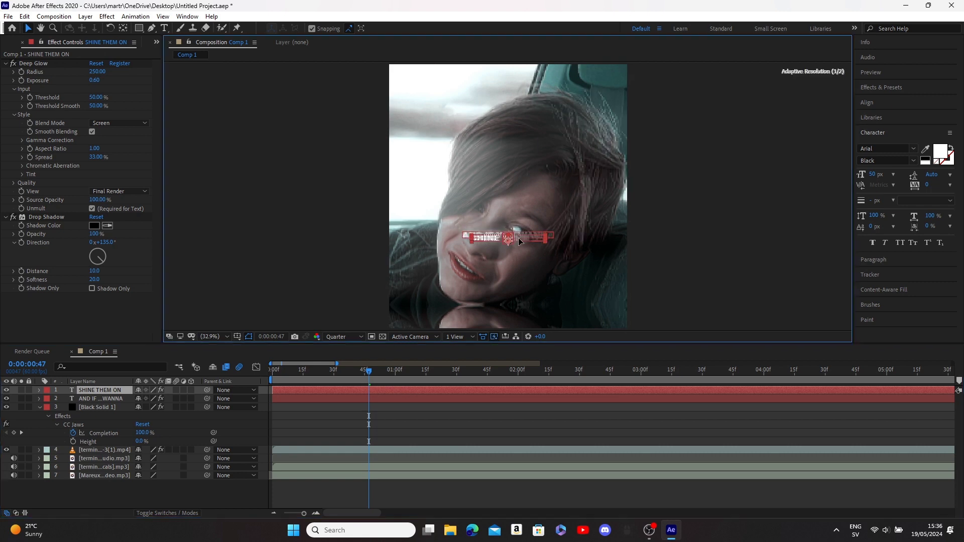
key(s)
click(165, 399)
key(Return)
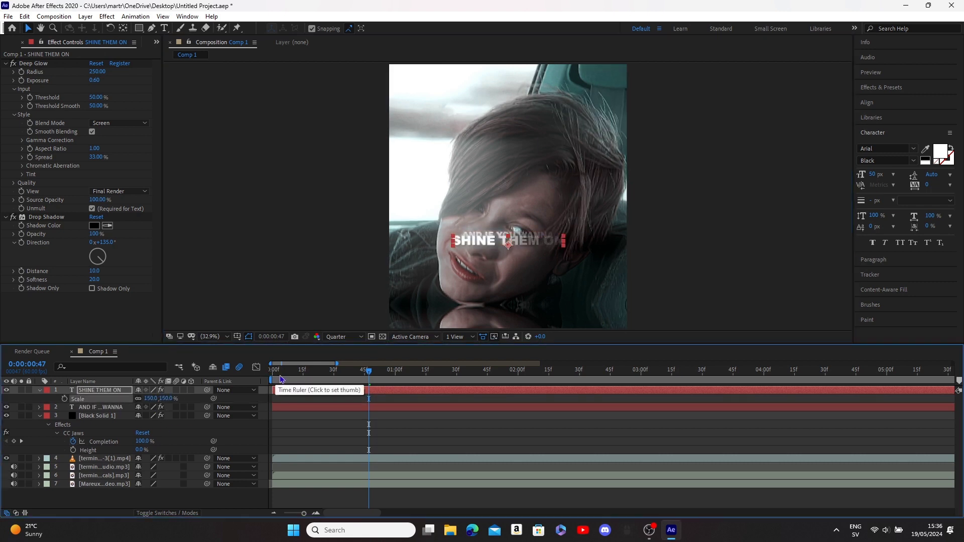
key(s)
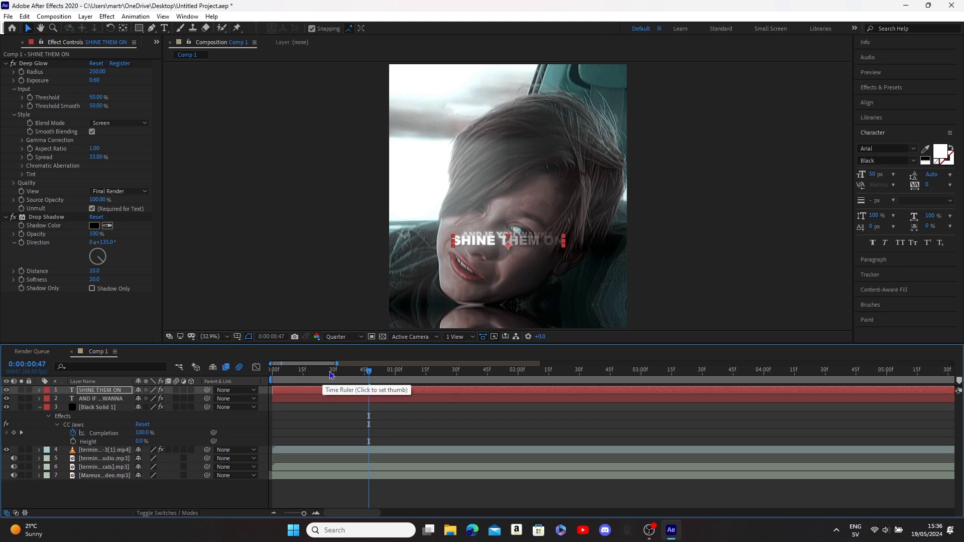
- Shift the "SHINE THEM ON" layer to start at about 0:00:00:40 and trim the "AND IF YOU WANNA" layer's end at 0:00:01:59
drag(340, 396, 402, 406)
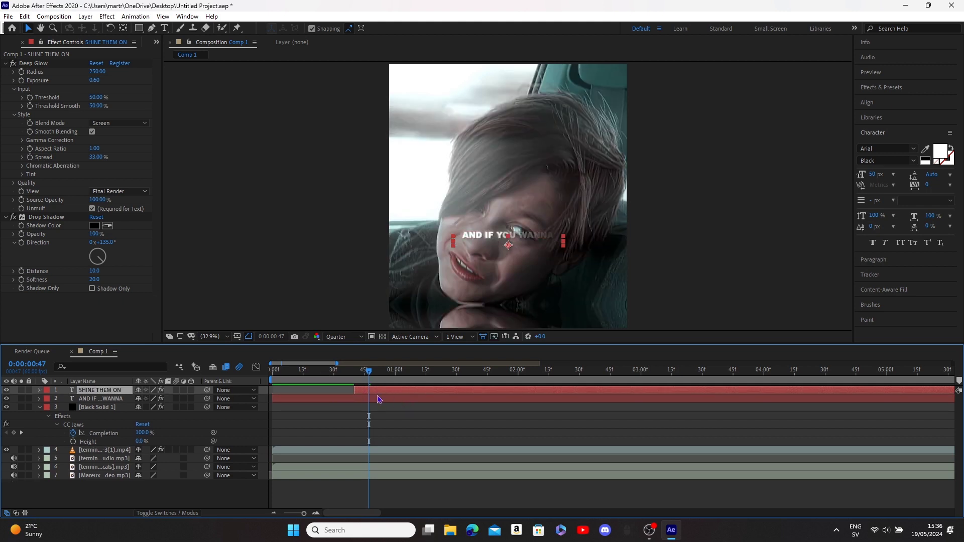
click(379, 399)
key(u)
click(516, 381)
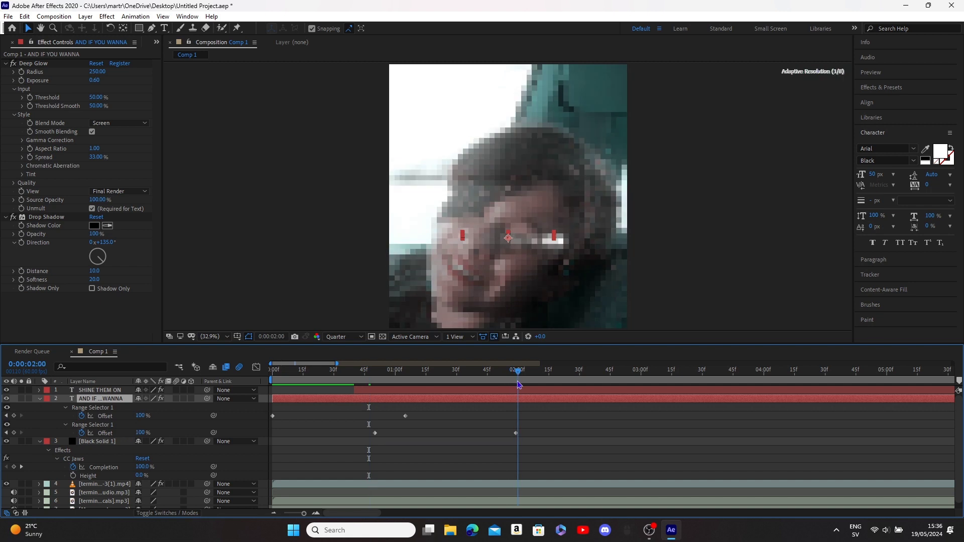
key(ctrl+shift+d)
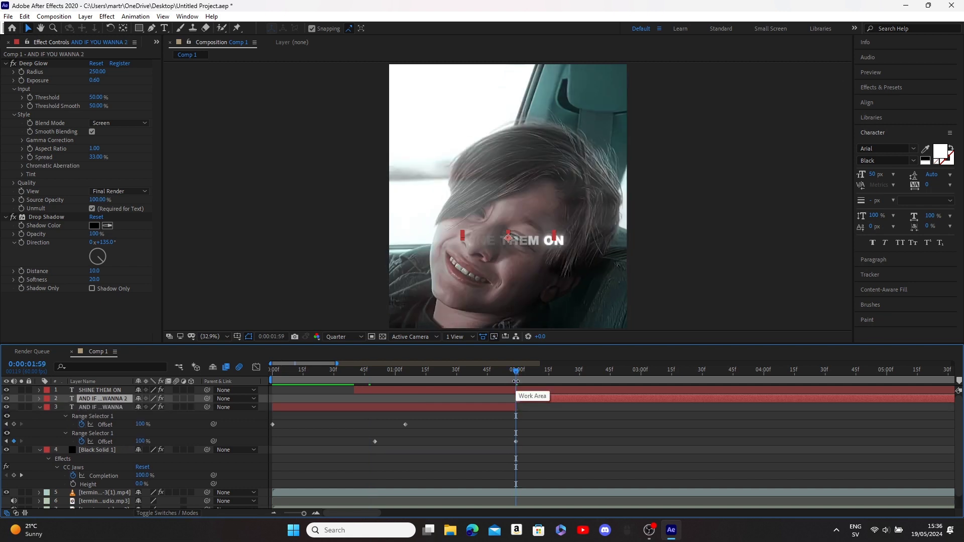
key(Delete)
- Trim the "SHINE THEM ON" layer at its last fade-out keyframe, 0:00:02:39, removing the remainder
click(488, 391)
click(473, 399)
key(u)
click(479, 391)
key(u)
drag(614, 376, 597, 379)
key(ctrl+shift+d)
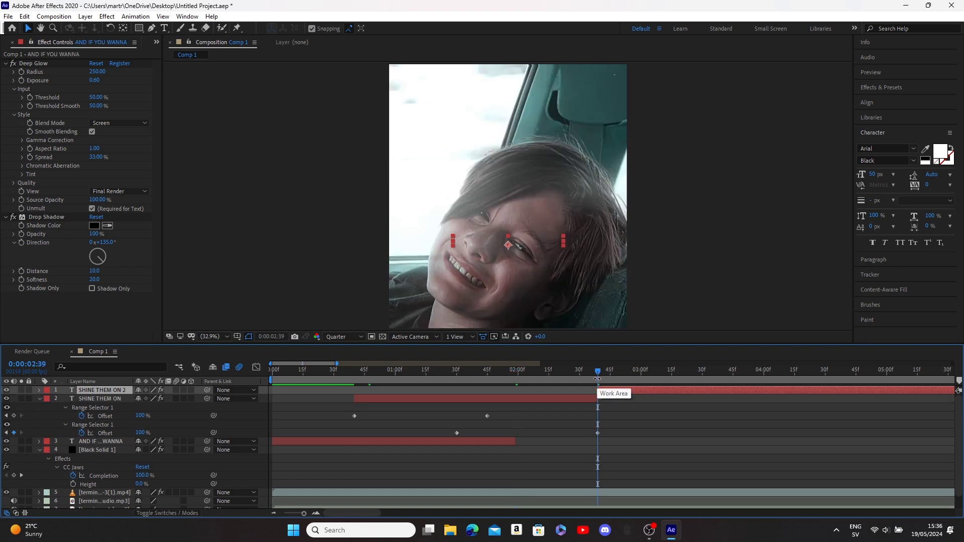
key(Delete)
- Set the fill colour of the "SHINE THEM ON" text to pure red, FF0000
click(338, 379)
click(378, 392)
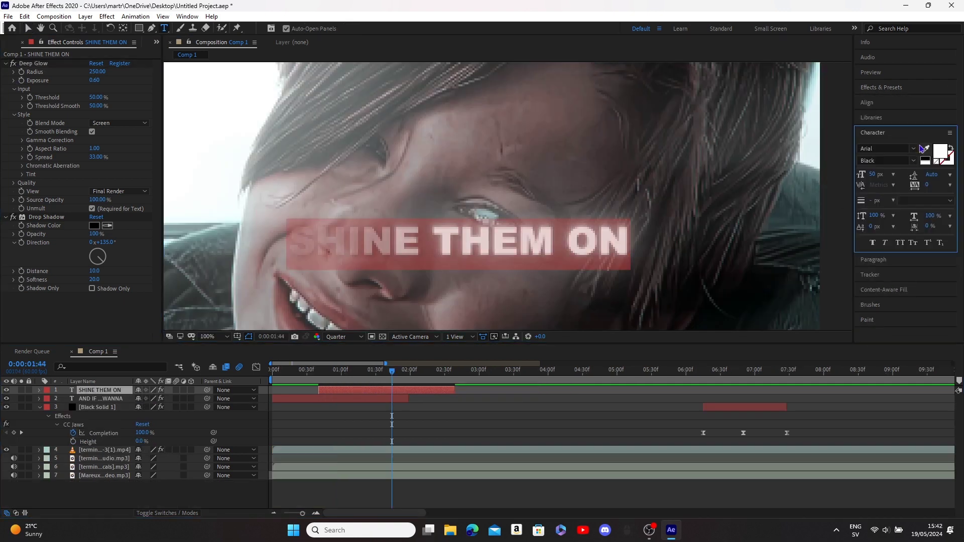
click(942, 152)
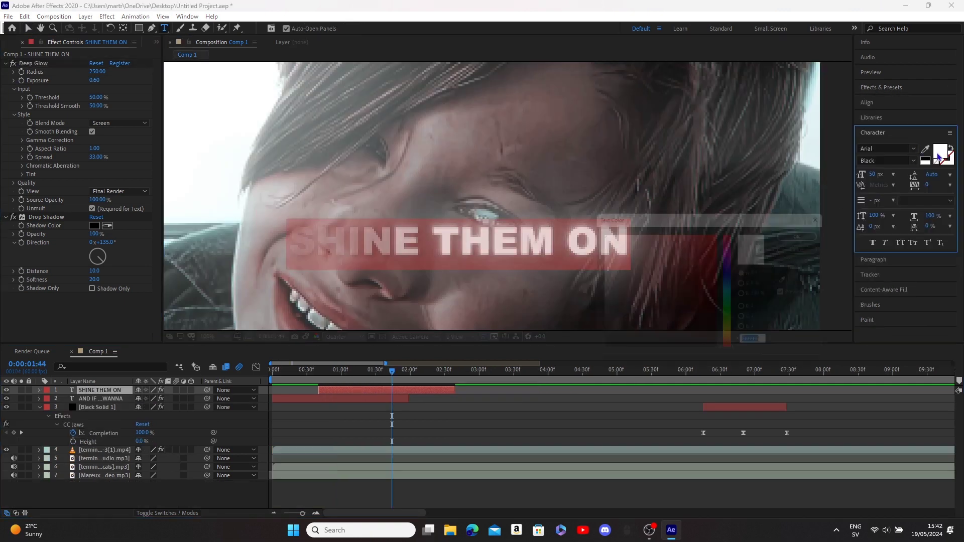
drag(708, 263, 799, 188)
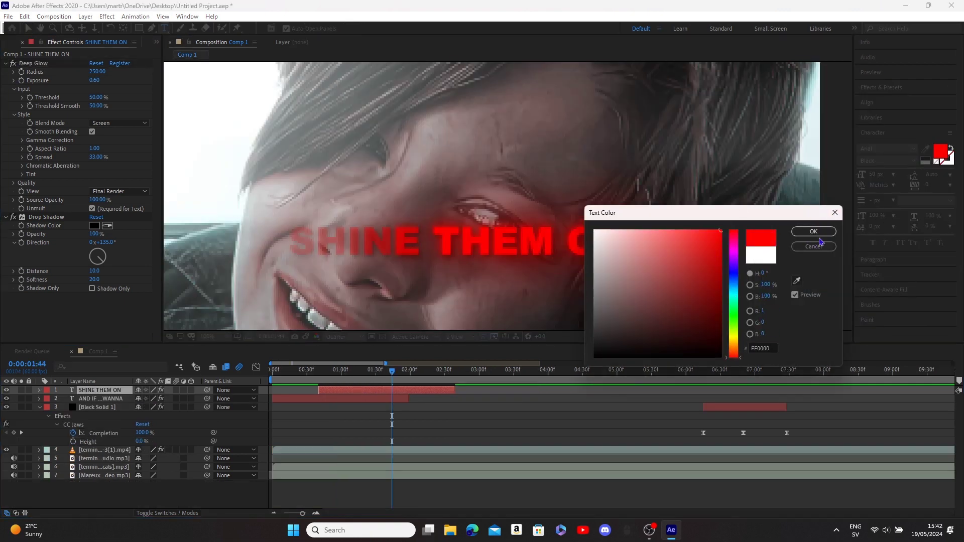
click(826, 232)
- Apply CC Light Sweep above Deep Glow on the "SHINE THEM ON" layer and set the preview resolution to Full
click(884, 88)
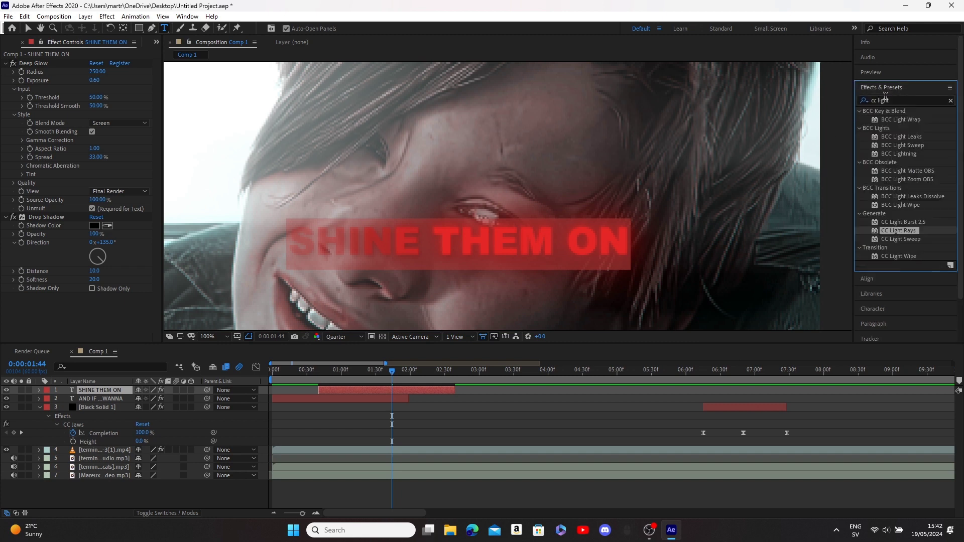
drag(892, 241, 65, 63)
scroll(387, 410, up, 1)
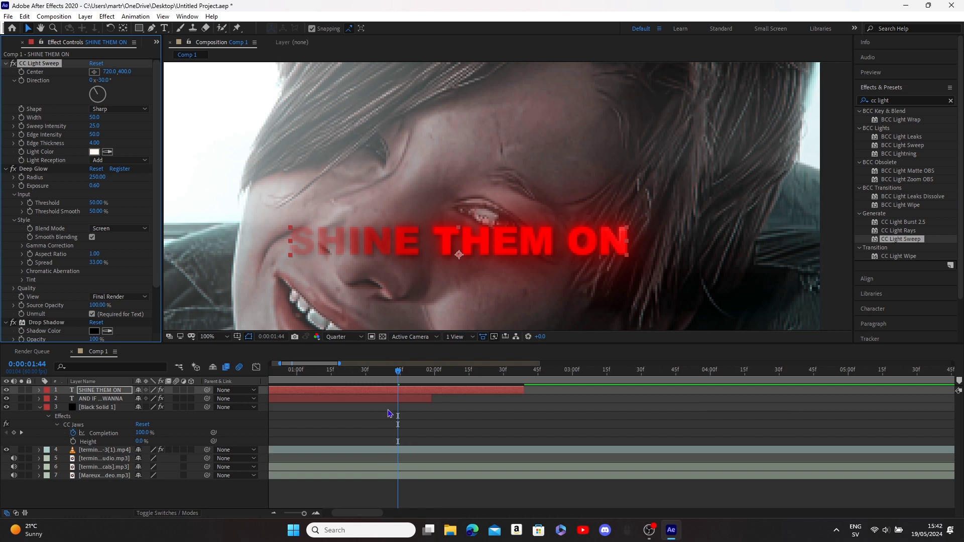
click(342, 337)
click(341, 362)
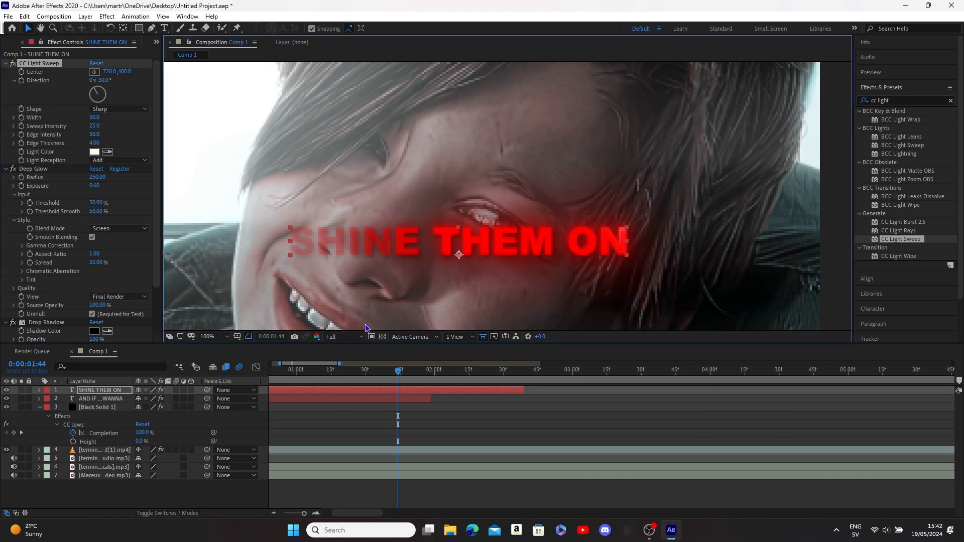
- Keyframe the light sweep's Center from 390, 1095 at 0:00:01:23 to 1051, 1048 at about 0:00:02:00, crossing the text
drag(392, 376, 386, 375)
click(94, 72)
click(293, 254)
click(350, 371)
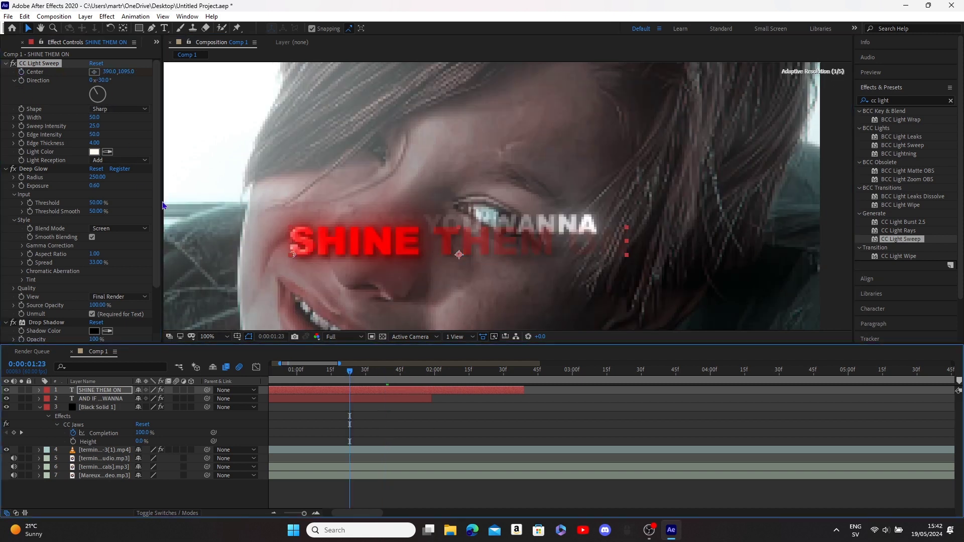
mouse_move(350, 371)
mouse_down()
mouse_move(434, 371)
mouse_move(362, 371)
mouse_up()
click(94, 72)
click(625, 232)
- Set the light sweep's Shape to Linear and its Sweep Intensity to 100
click(117, 109)
click(115, 115)
drag(95, 90, 619, 214)
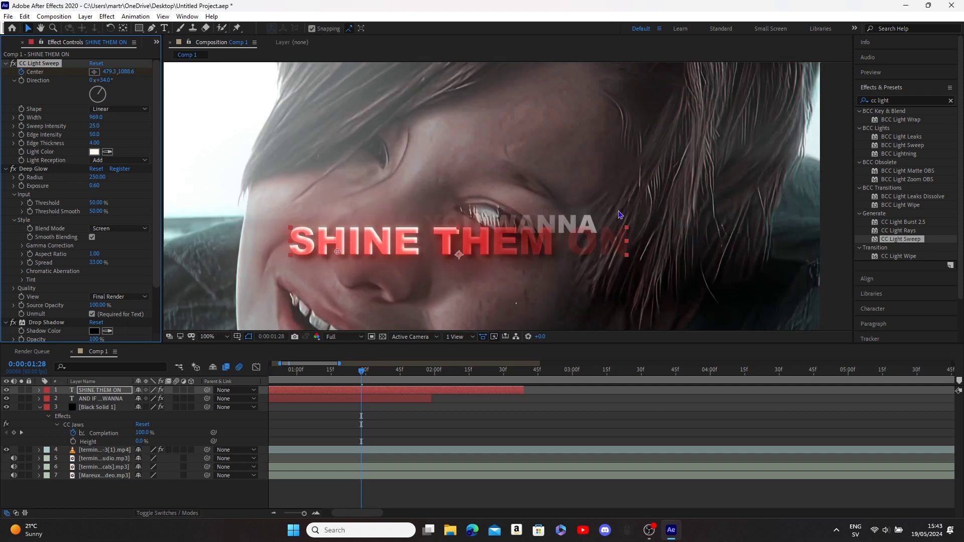
key(ctrl+z)
drag(96, 126, 164, 146)
text(100)
key(Return)
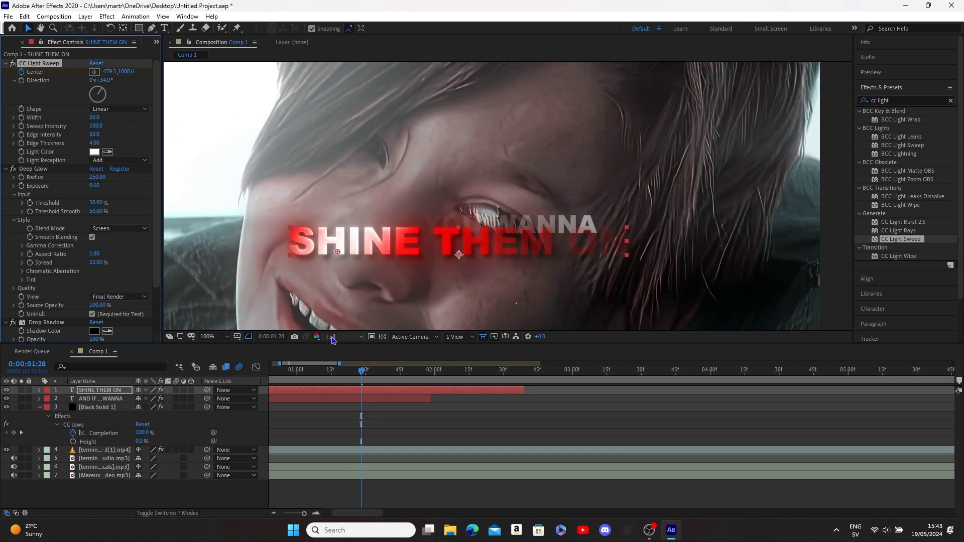
- Set the preview resolution to Quarter and preview the light sweep across the red text
click(339, 337)
click(342, 396)
key(space)
scroll(383, 430, down, 1)
- Keyframe the light sweep's Direction from -30° at 0:00:01:23 to 30° at the second Center keyframe, about 0:00:02:00
mouse_move(370, 373)
mouse_down()
mouse_move(355, 377)
mouse_move(383, 377)
mouse_up()
click(347, 390)
key(u)
scroll(346, 390, up, 1)
drag(101, 90, 94, 89)
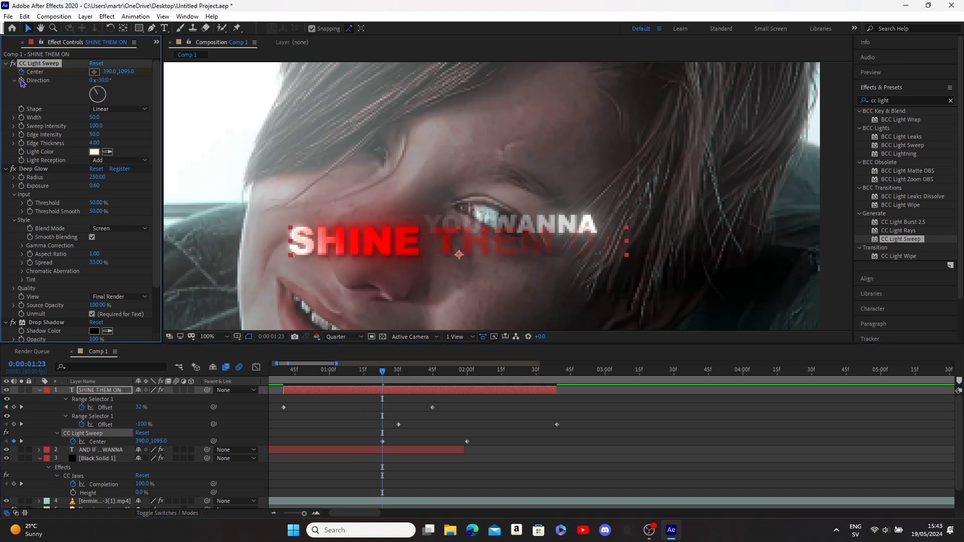
click(21, 81)
click(468, 373)
click(102, 81)
text(30)
key(Return)
key(u)
- Preview the light sweep from 0:00:00:39, fit the whole composition in the viewer, and play it from the start
click(281, 376)
key(space)
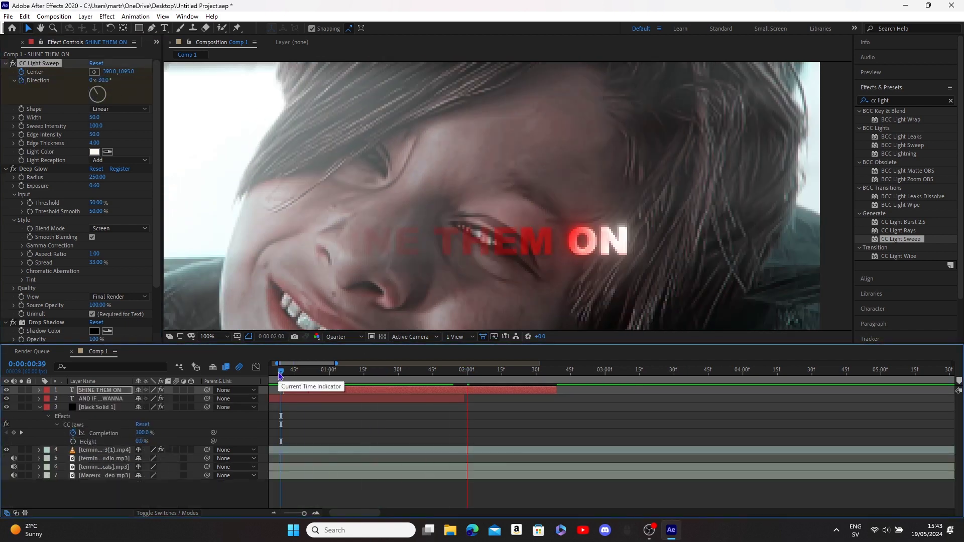
click(216, 337)
click(218, 158)
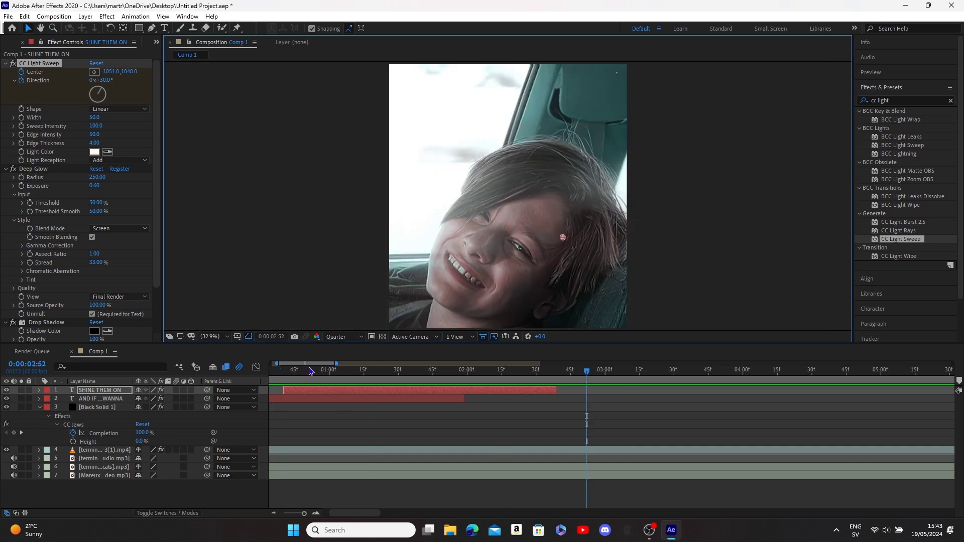
drag(311, 372, 67, 376)
key(space)
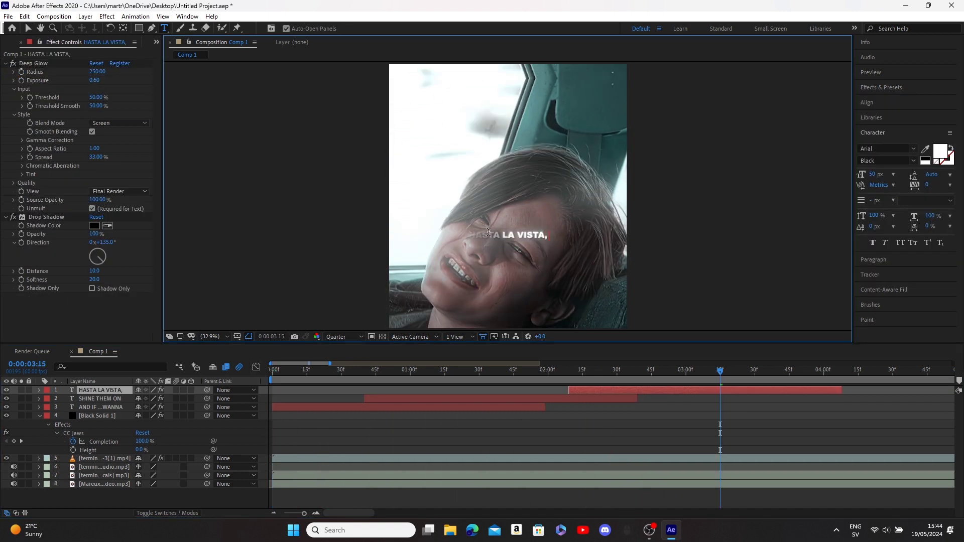
- Preview the "HASTA LA VISTA, BABY" text and lengthen its fade-in by moving the last Offset keyframe to about 0:00:04:04
click(557, 372)
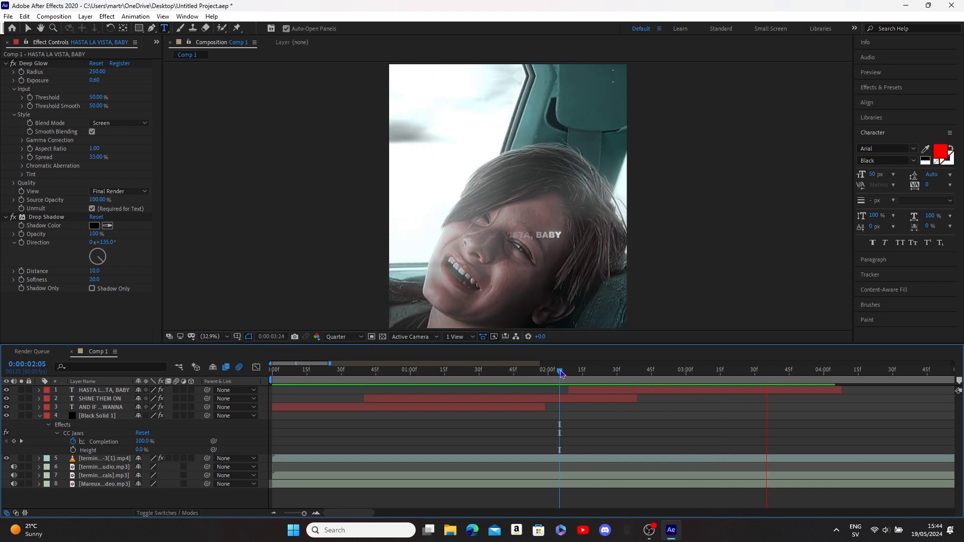
click(789, 395)
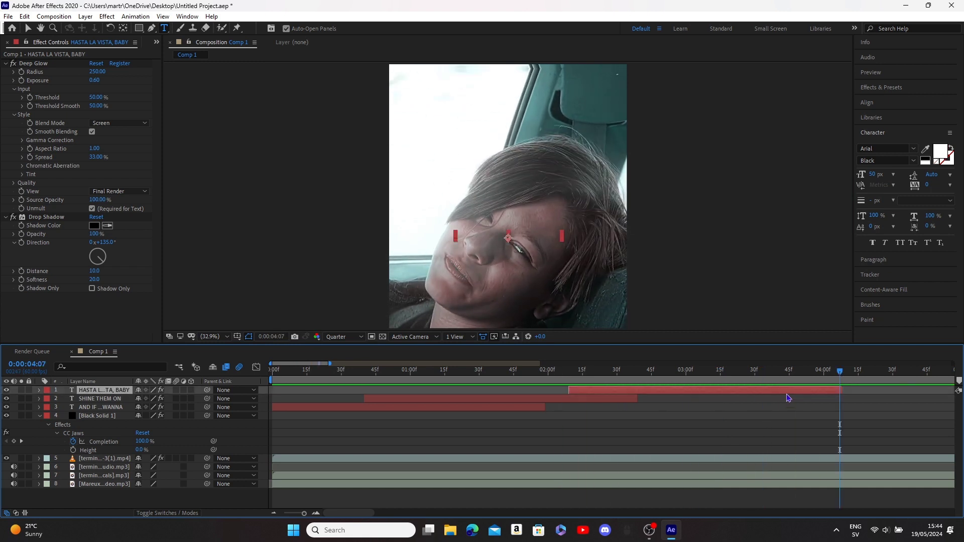
key(u)
drag(723, 408, 835, 423)
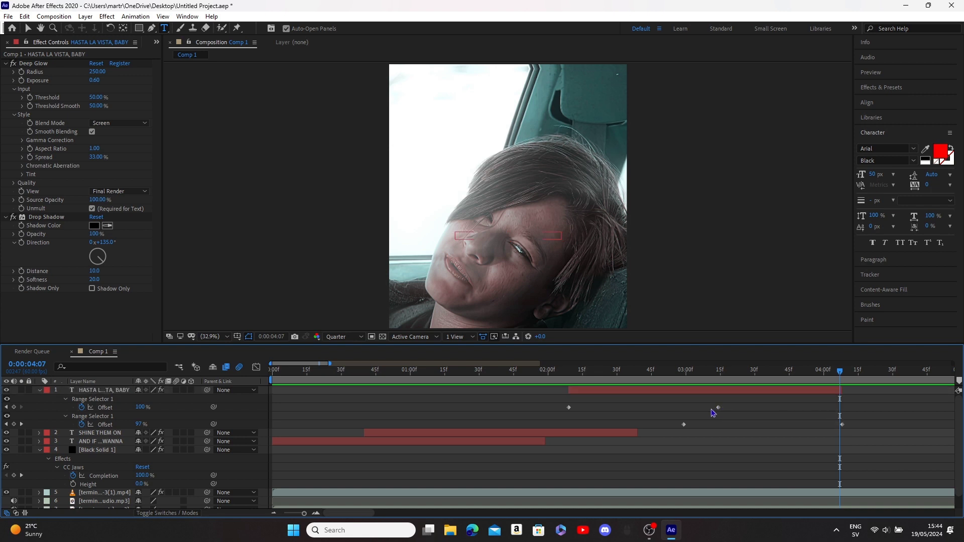
drag(725, 408, 834, 417)
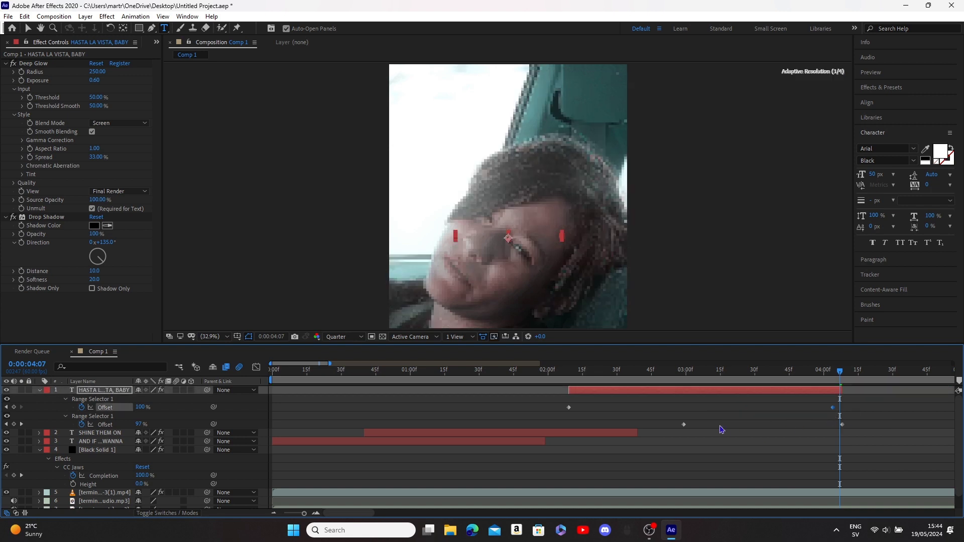
- Delay the "HASTA LA VISTA, BABY" fade-out, with its last Offset keyframe and the layer's end at about 0:00:05:11, and preview it
drag(684, 425, 733, 426)
scroll(734, 427, up, 3)
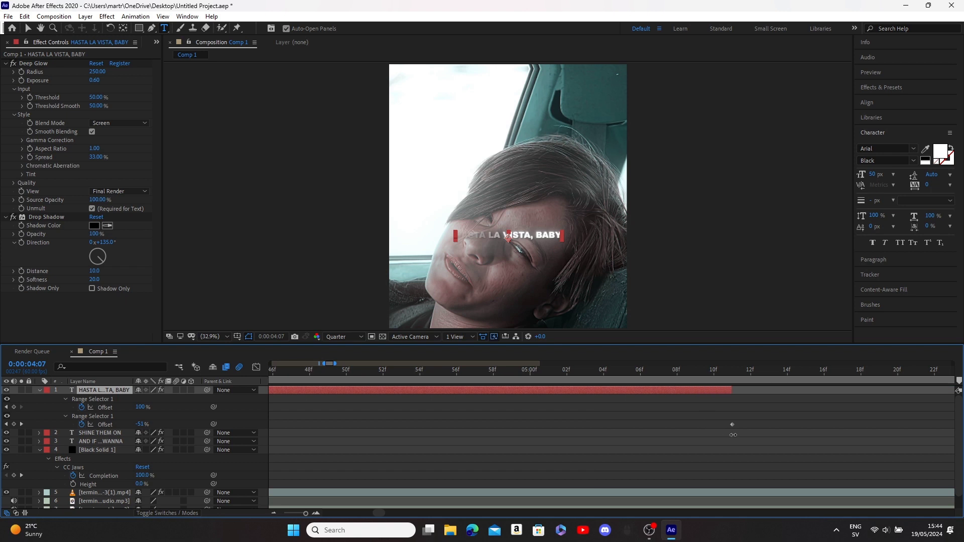
scroll(653, 454, down, 5)
click(419, 371)
key(space)
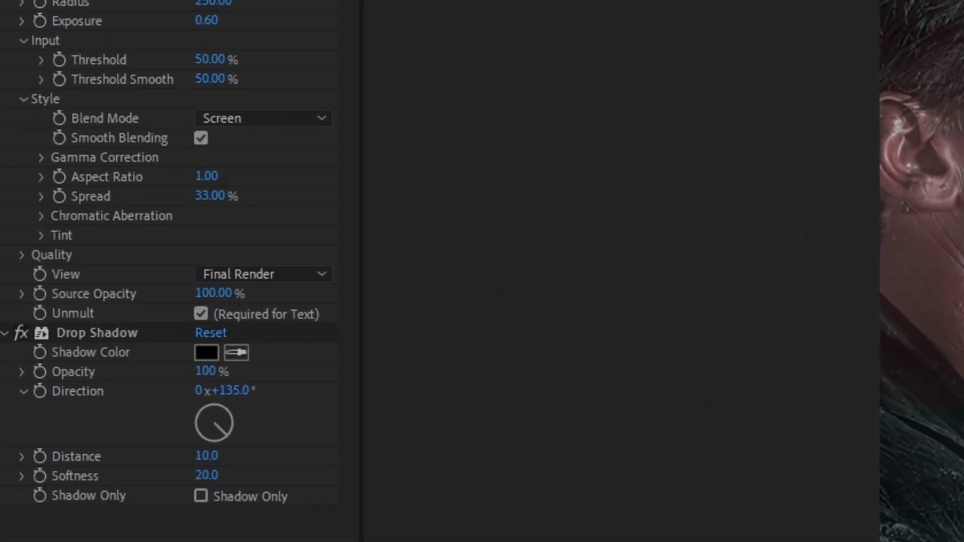
- Enable Deep Glow's red Tint on the "HASTA LA VISTA, BABY" layer with Soft Light mode and a 75% Mix
click(42, 236)
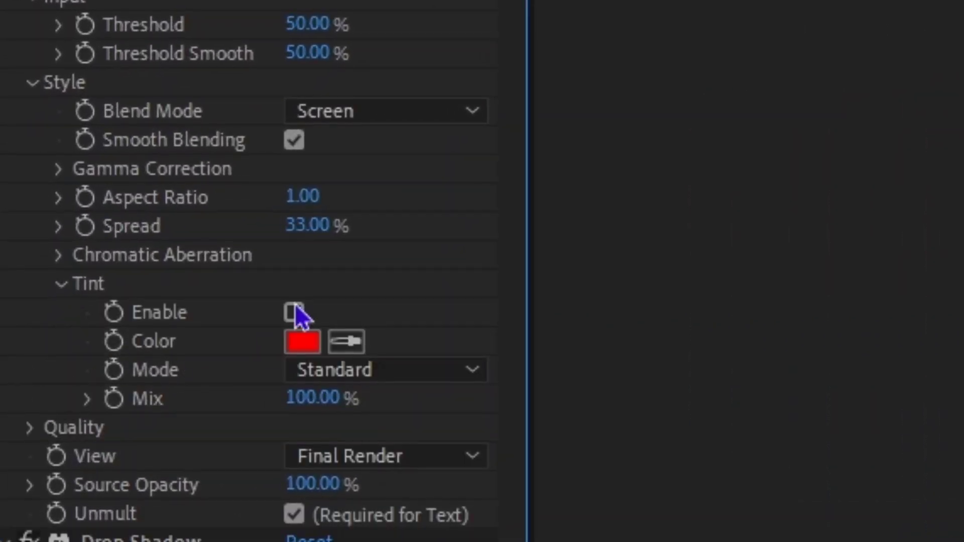
click(294, 313)
click(308, 370)
click(324, 481)
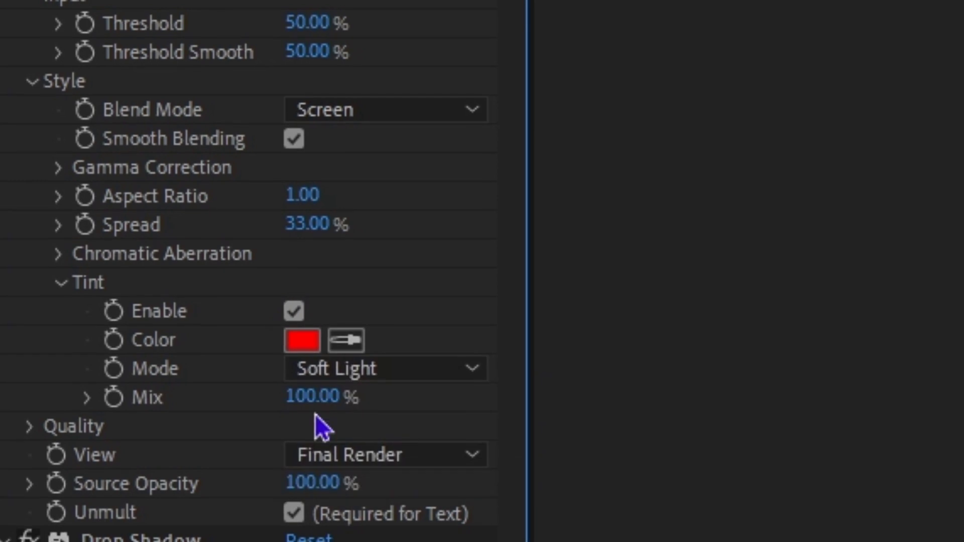
click(310, 400)
text(75)
key(Return)
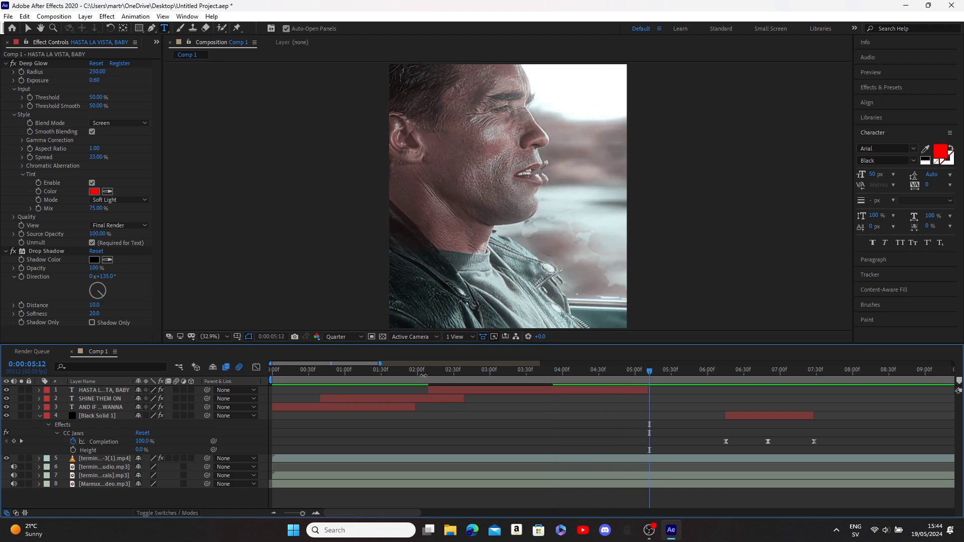
- Preview the red-tinted glow on "HASTA LA VISTA, BABY" from 0:00:01:53 and replay the subtitles from the composition's start
click(409, 372)
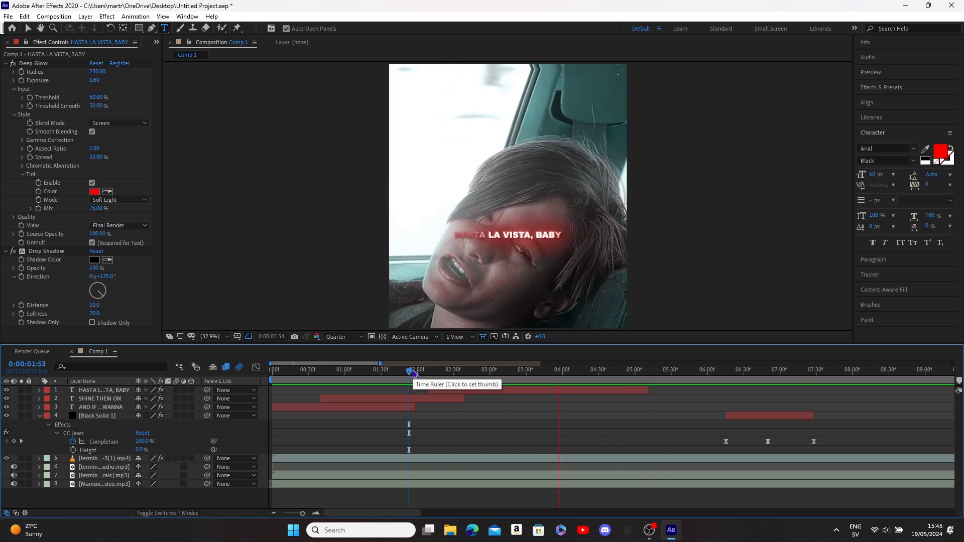
drag(412, 374, 164, 338)
key(space)
click(23, 99)
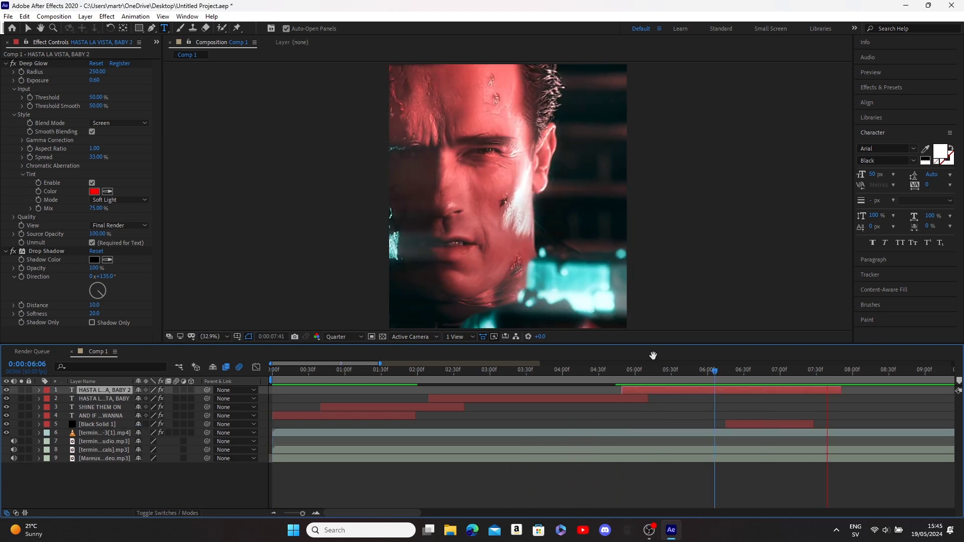
- Turn off Deep Glow's Tint on the second "HASTA LA VISTA, BABY" layer, checking it at about 0:00:05:07
drag(628, 373, 644, 381)
click(92, 183)
double_click(469, 237)
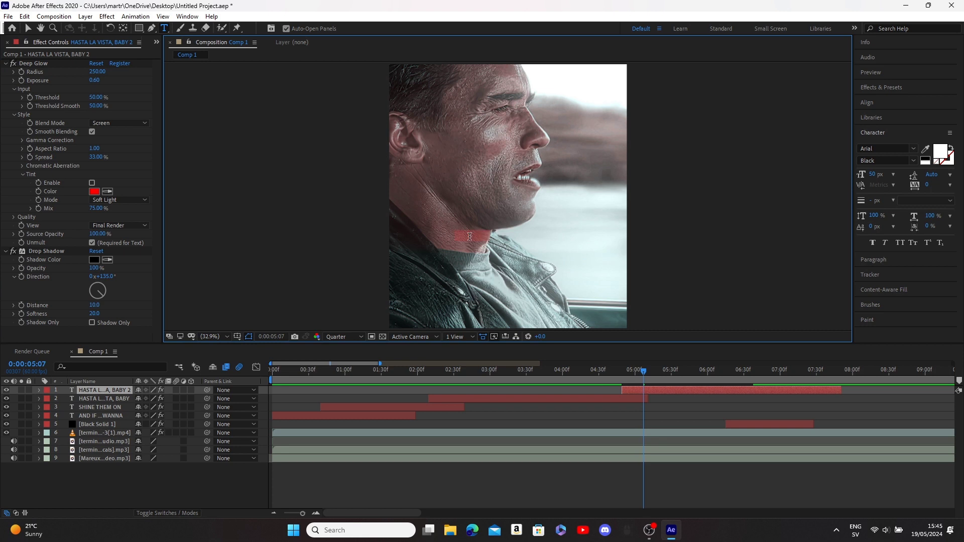
text(HAS)
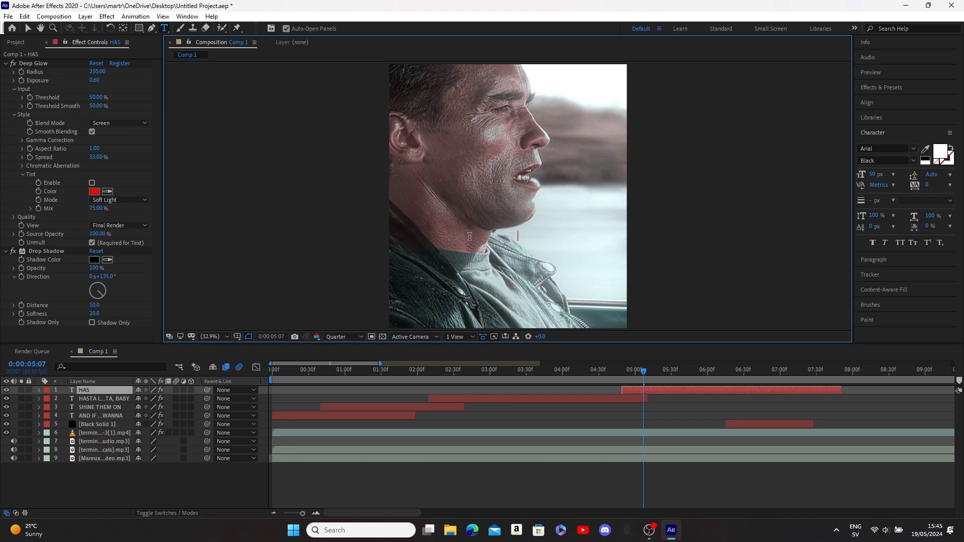
key(ctrl+z)
key(ctrl+z)
key(ctrl+z)
- Preview the second "HASTA LA VISTA, BABY" text without the tint from 0:00:05:07 and 0:00:04:40, and inspect its animator keyframes
click(635, 445)
key(space)
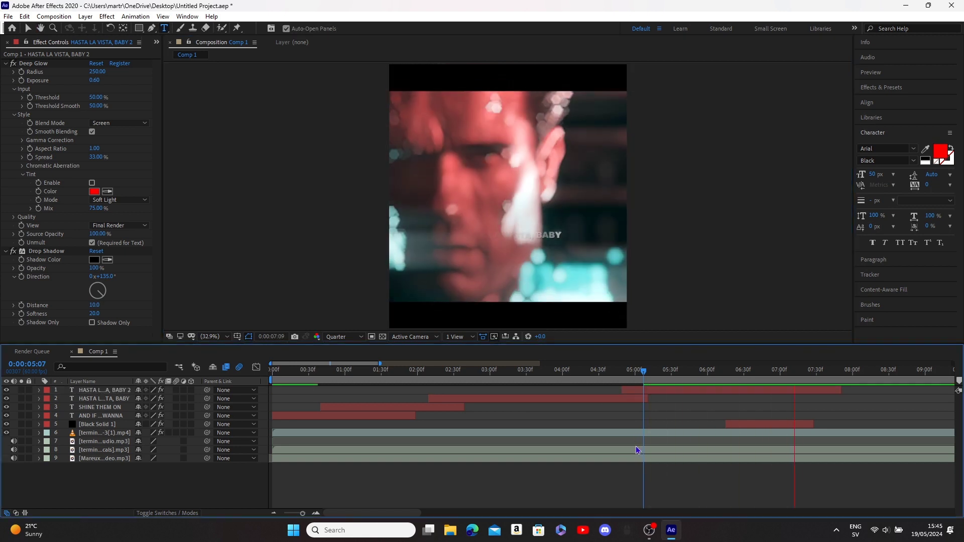
click(613, 375)
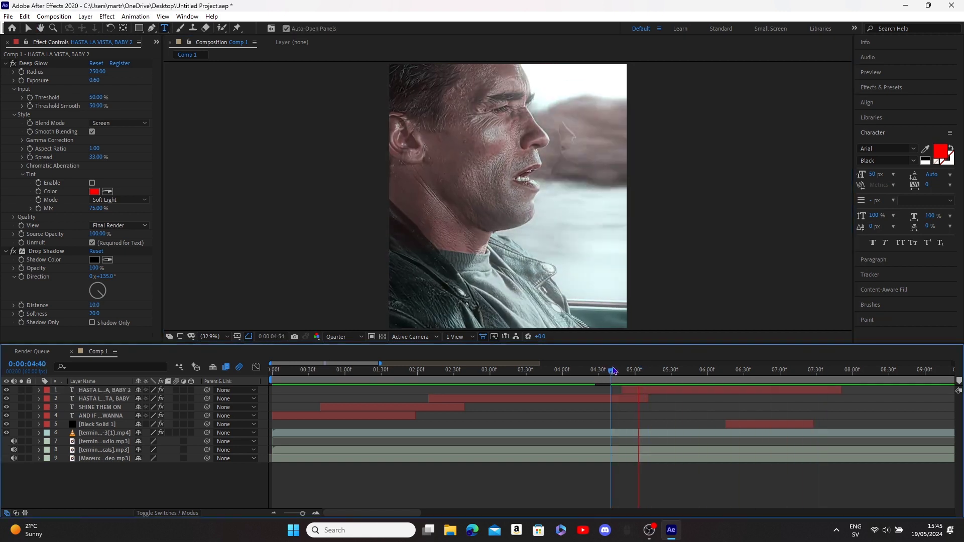
click(653, 391)
key(u)
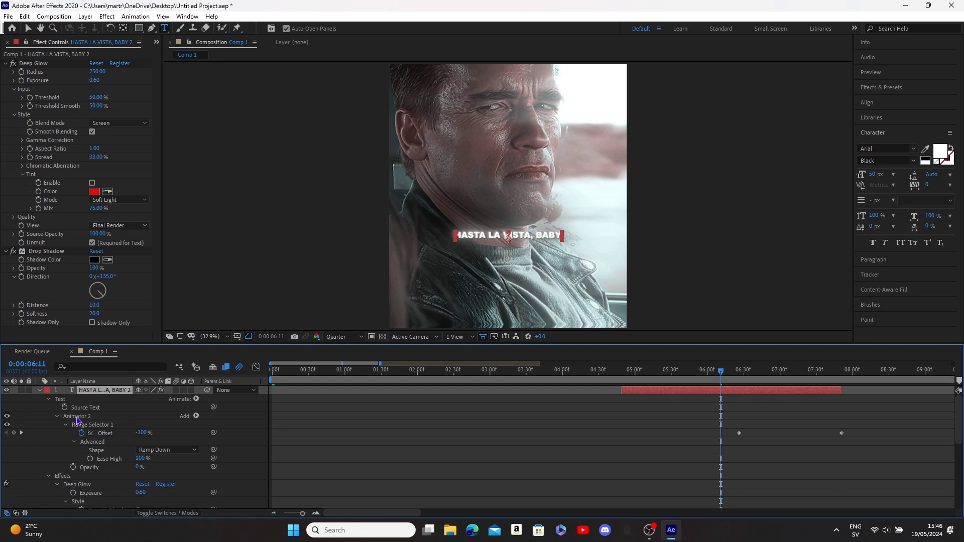
key(u)
- Apply the Fade Up Words preset to the second "HASTA LA VISTA, BABY" layer at 0:00:04:49 and preview it
click(622, 370)
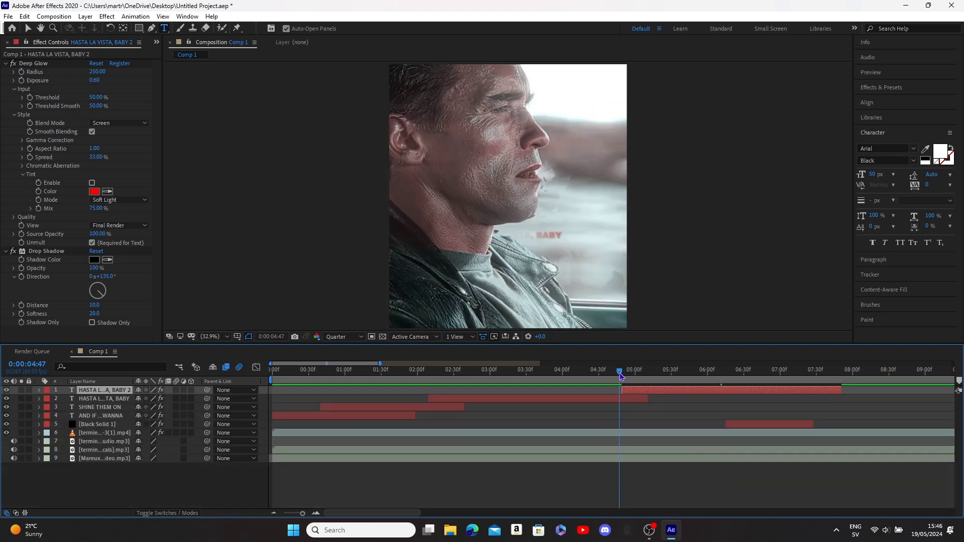
key(equal)
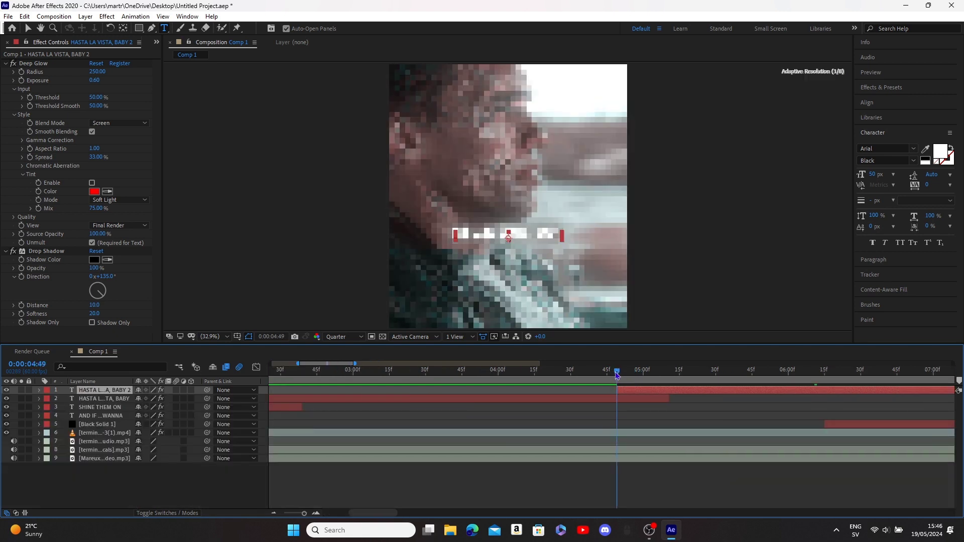
click(865, 87)
click(886, 101)
text(fade up)
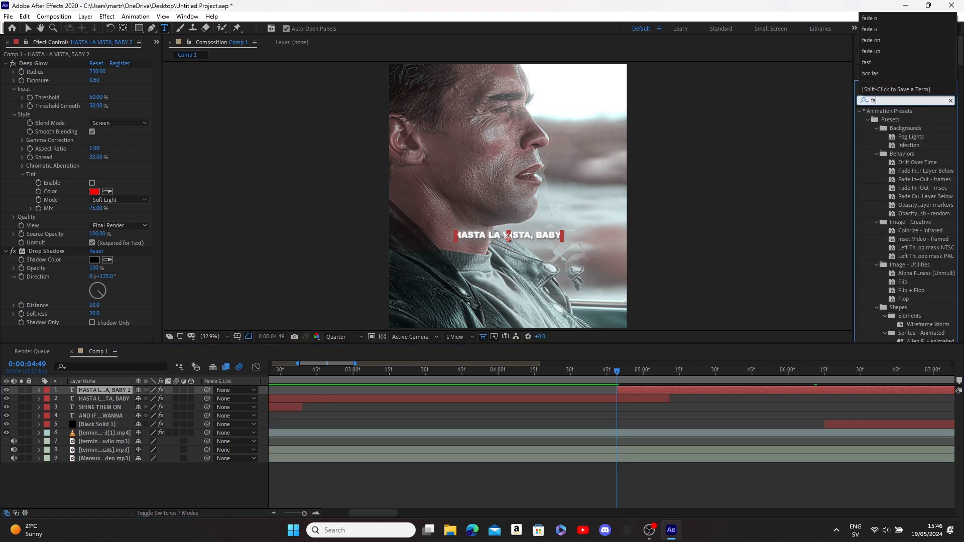
drag(930, 171, 722, 395)
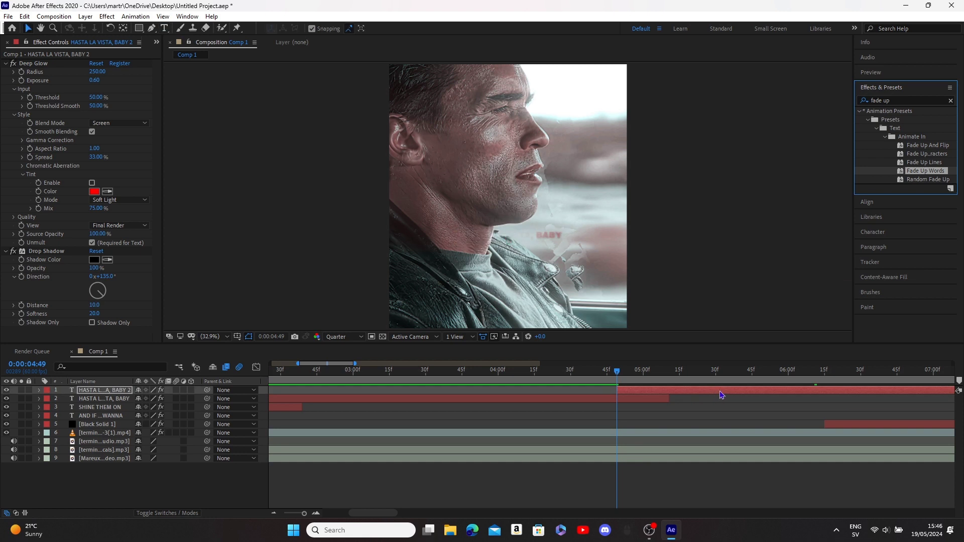
key(space)
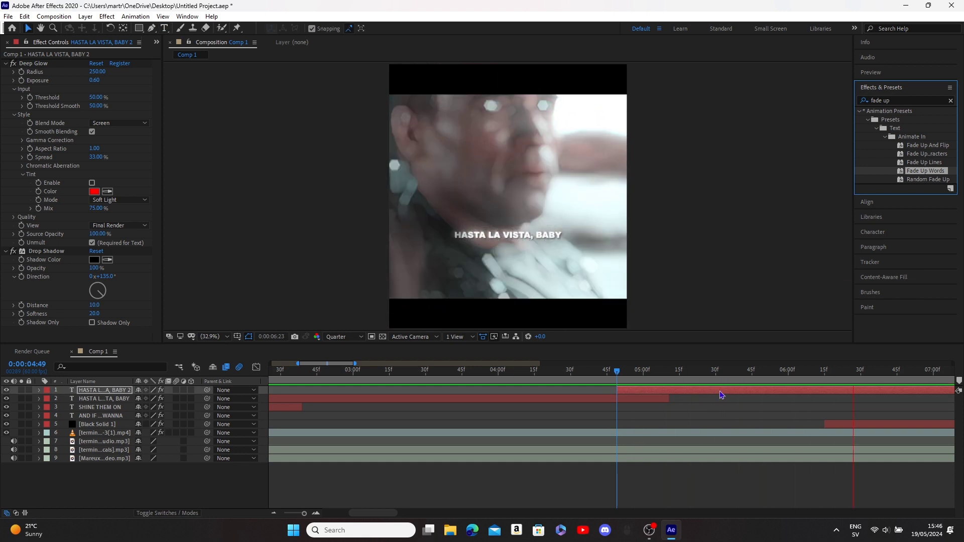
- Lengthen the second "HASTA LA VISTA, BABY" text's fade-in by moving its last Start keyframe to about 0:00:06:39
key(u)
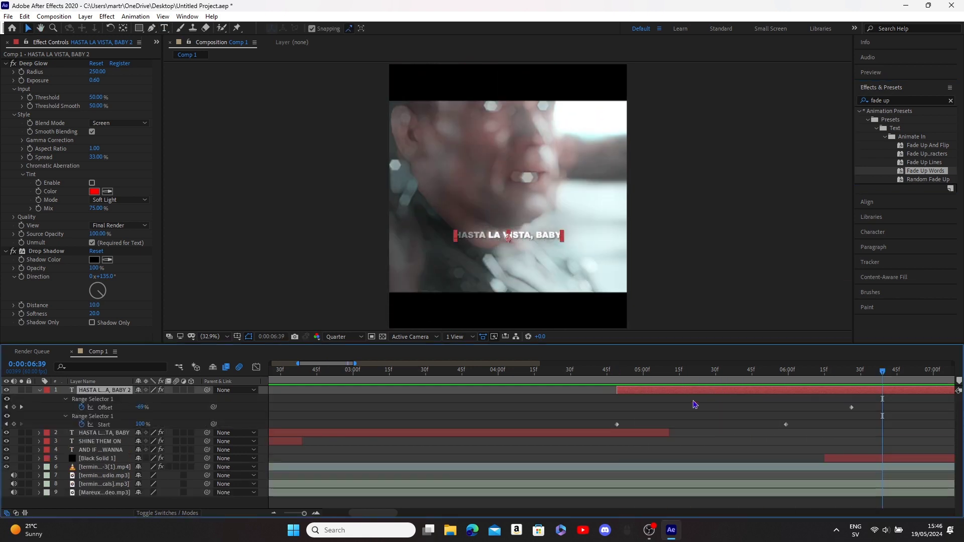
drag(785, 430, 882, 438)
key(u)
click(609, 372)
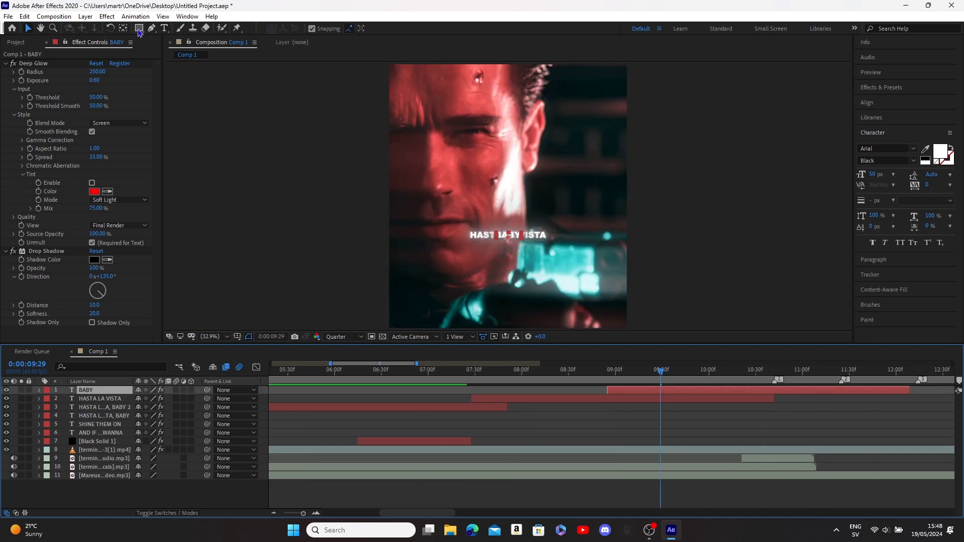
- Create a black 1440 × 1600 px solid layer above the BABY text layer
click(86, 16)
mouse_move(103, 28)
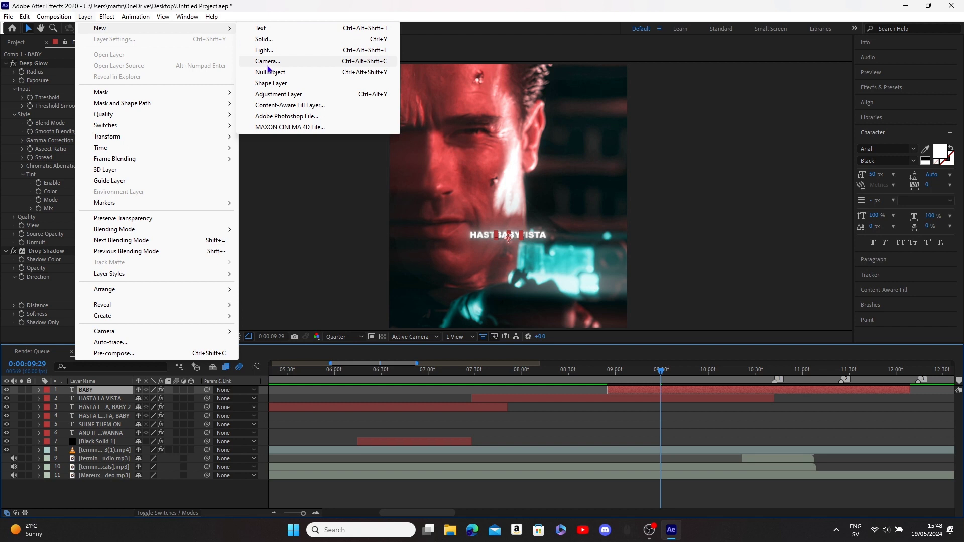
click(264, 38)
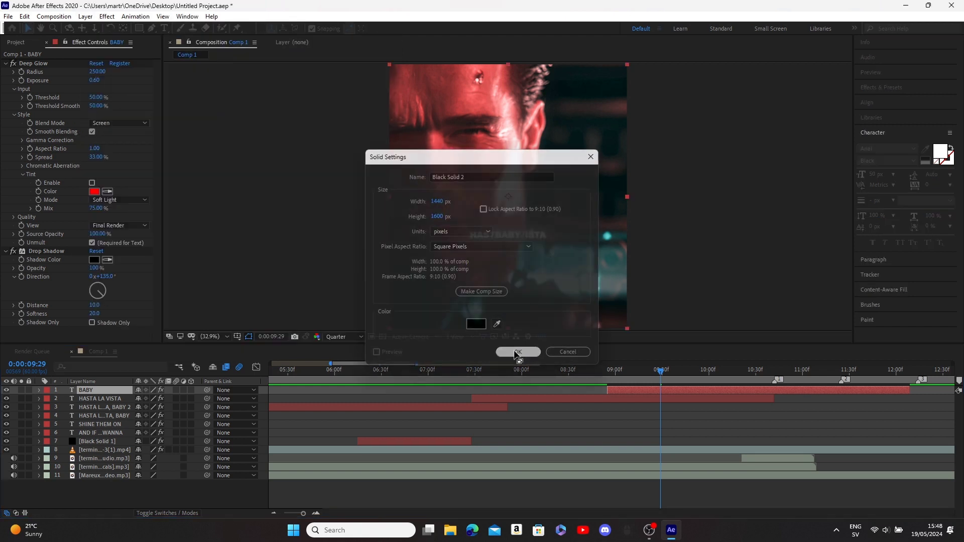
click(517, 352)
- Split the new black solid at 0:00:08:55, where the BABY text starts, and delete its earlier part
scroll(613, 441, up, 3)
click(597, 371)
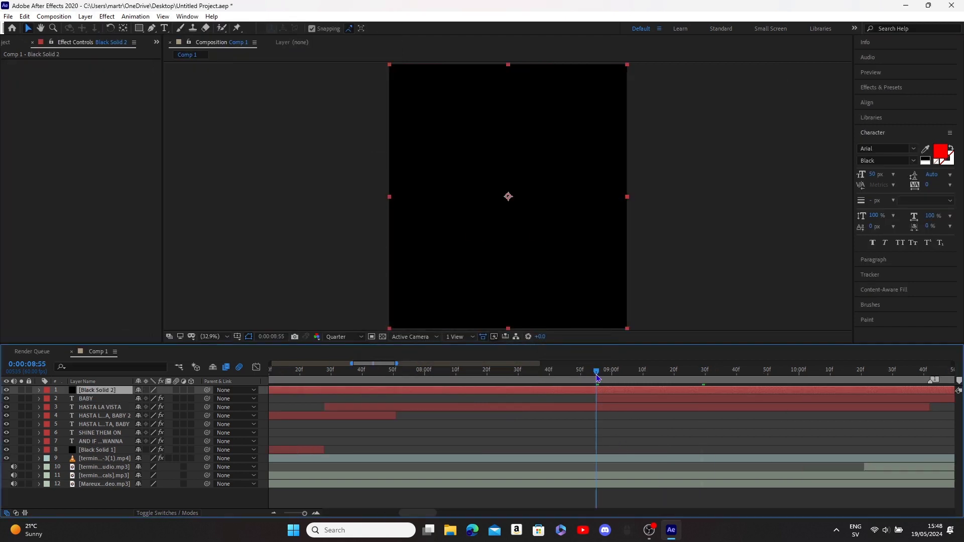
key(ctrl+shift+d)
click(573, 400)
key(Delete)
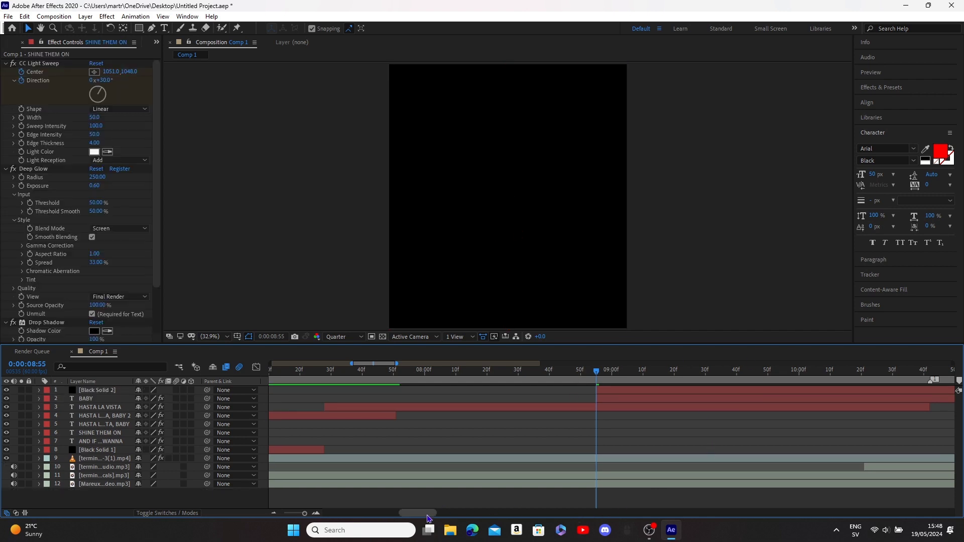
- Cut the BABY text layer and the new black solid at 0:00:10:42 and delete the parts after it
drag(418, 513, 429, 513)
drag(724, 372, 734, 373)
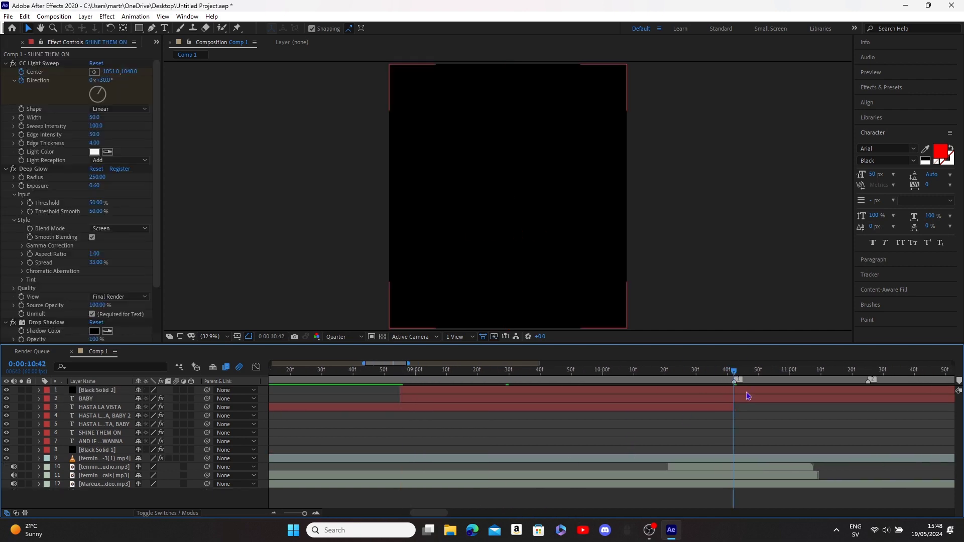
click(751, 400)
key(ctrl+shift+d)
key(Delete)
click(748, 394)
key(ctrl+shift+d)
key(Delete)
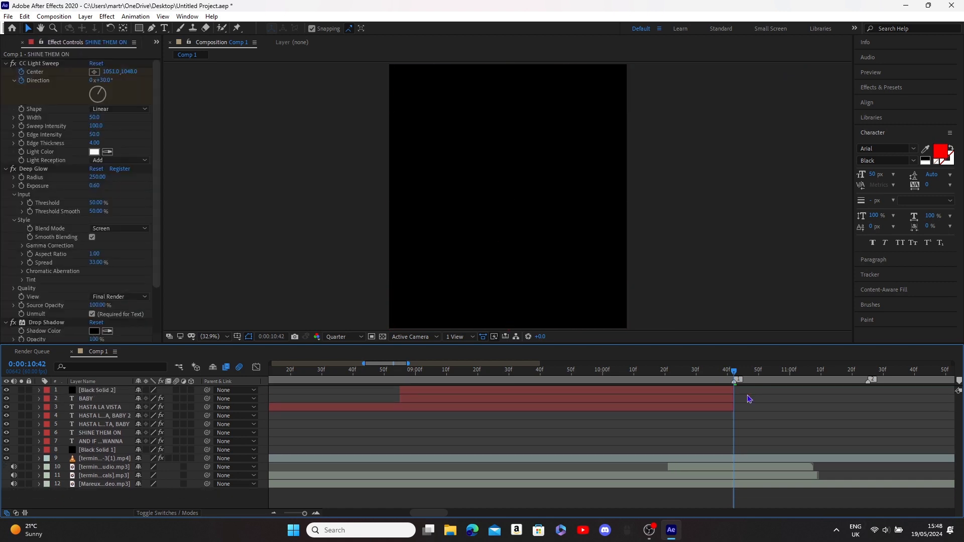
- Apply the Video Copilot Element effect to the Black Solid 2 layer and hide the BABY text layer
click(400, 372)
click(411, 392)
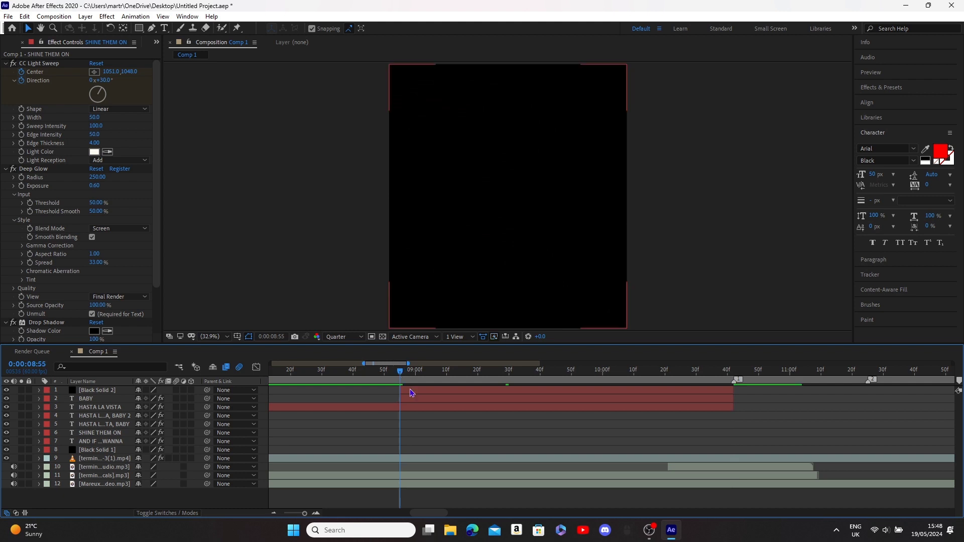
click(880, 87)
text(eleme)
drag(884, 120, 531, 390)
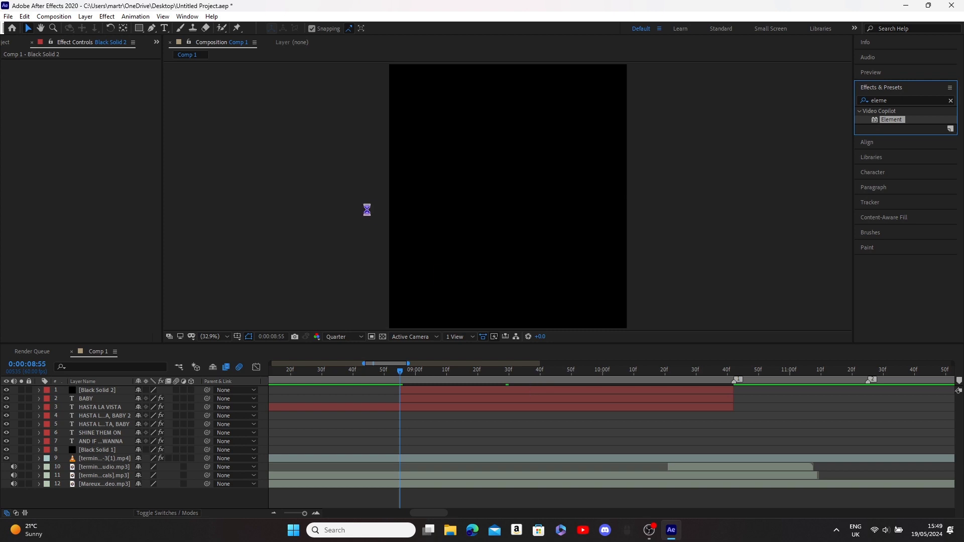
click(7, 399)
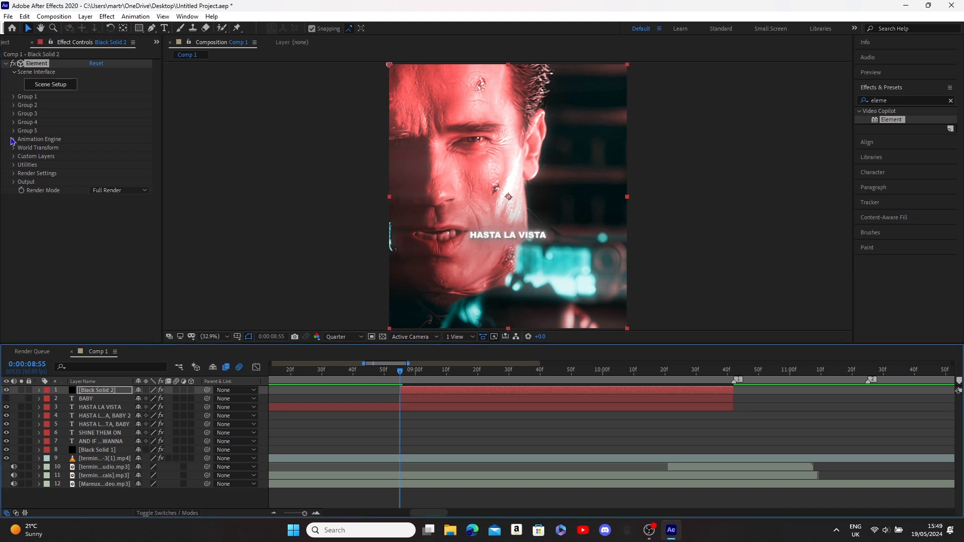
- Remove all effects from the BABY text layer
click(74, 400)
click(33, 64)
key(ctrl+a)
key(Delete)
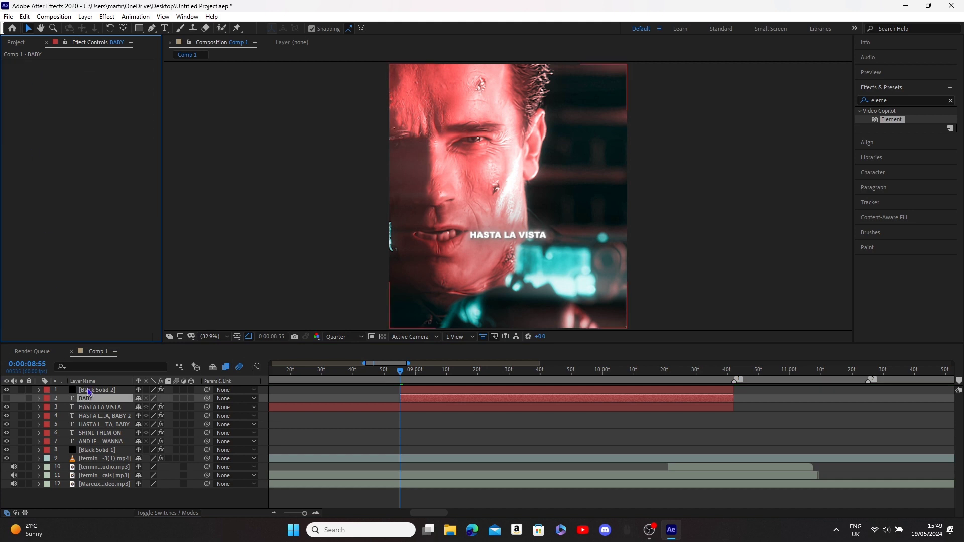
- Set Path Layer 1 in Element's Custom Text and Masks to the BABY layer
click(89, 392)
click(14, 156)
click(23, 165)
click(98, 173)
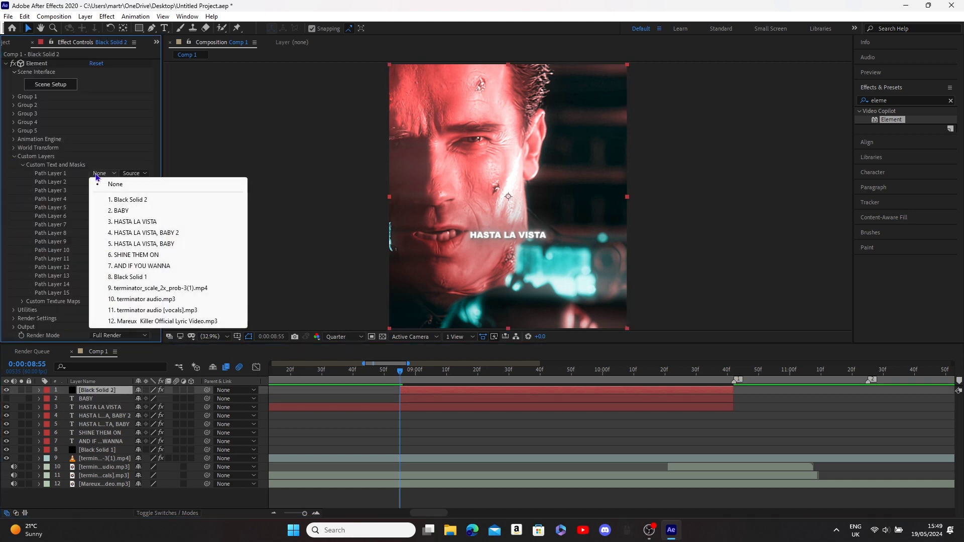
click(118, 211)
click(13, 156)
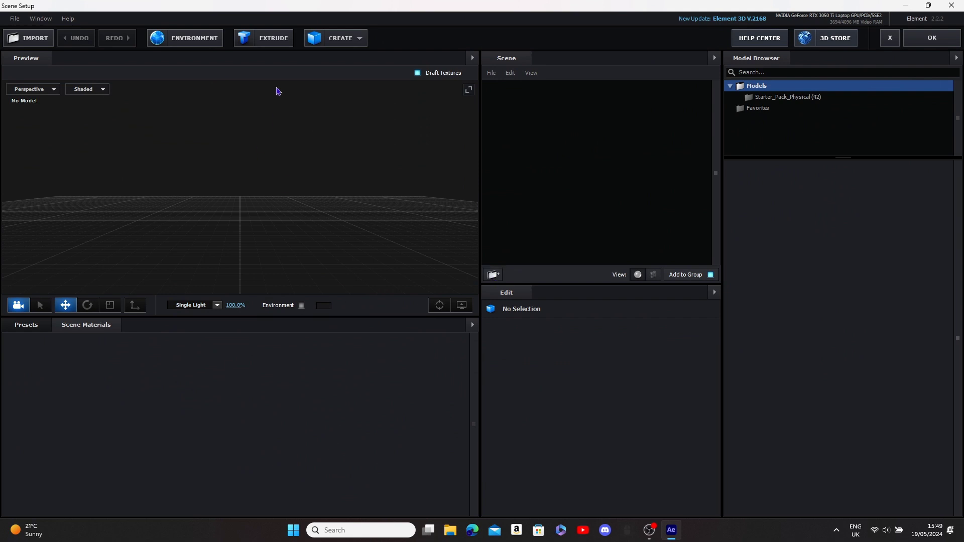
- Extrude the BABY text in Element's scene setup and apply the Universal bevel preset from the Physical bevels
click(264, 37)
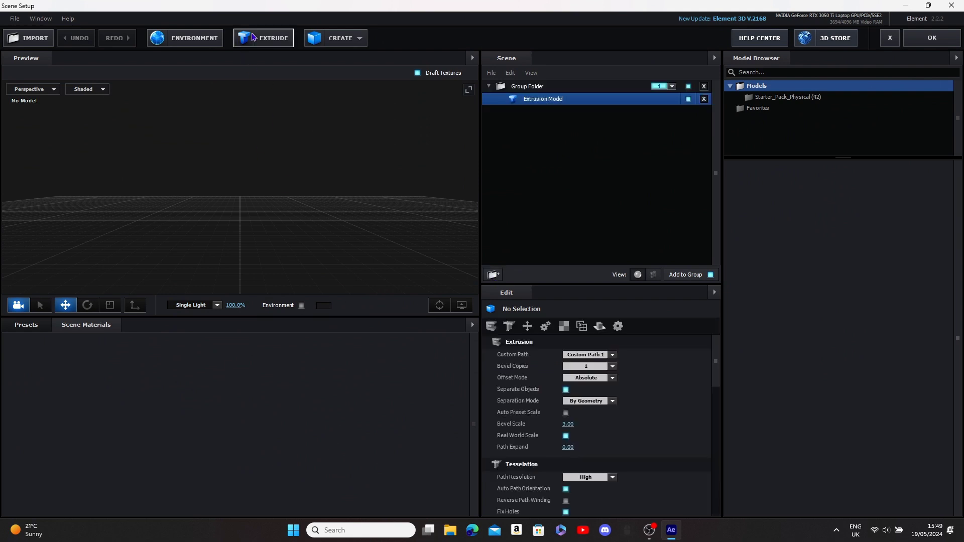
scroll(291, 176, up, 4)
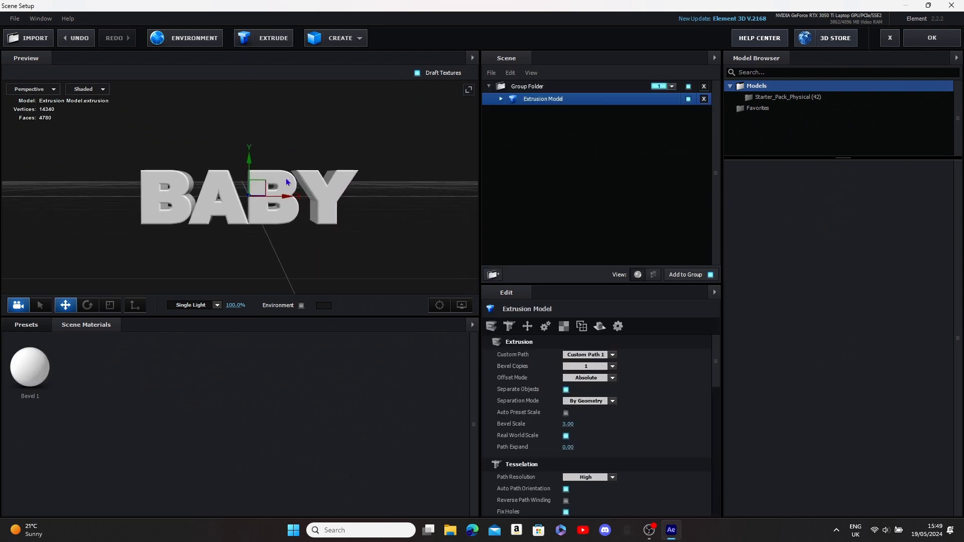
click(26, 325)
click(63, 349)
scroll(232, 392, down, 2)
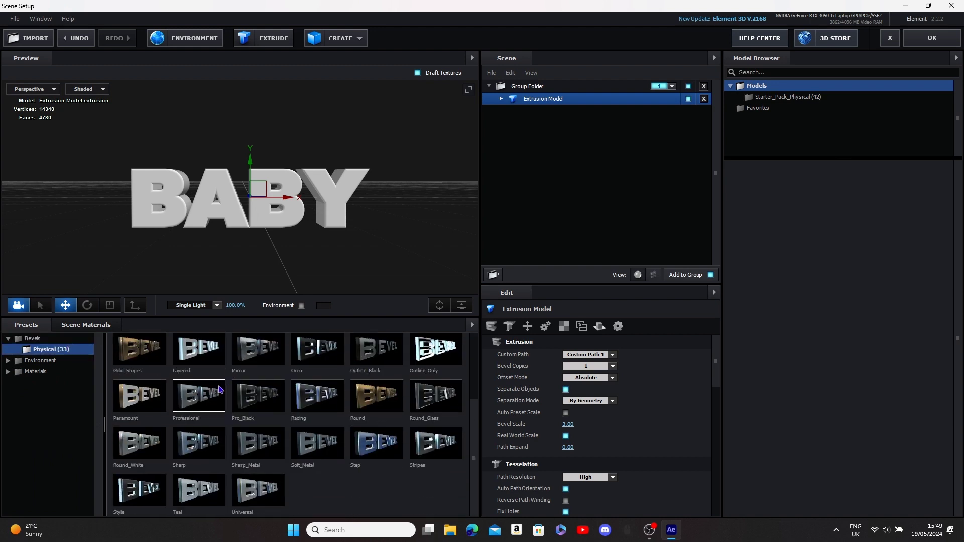
click(251, 490)
- Set the Diffuse Color and Reflectivity Color of the extrusion's Bevel 1 to red, FF0000
click(501, 99)
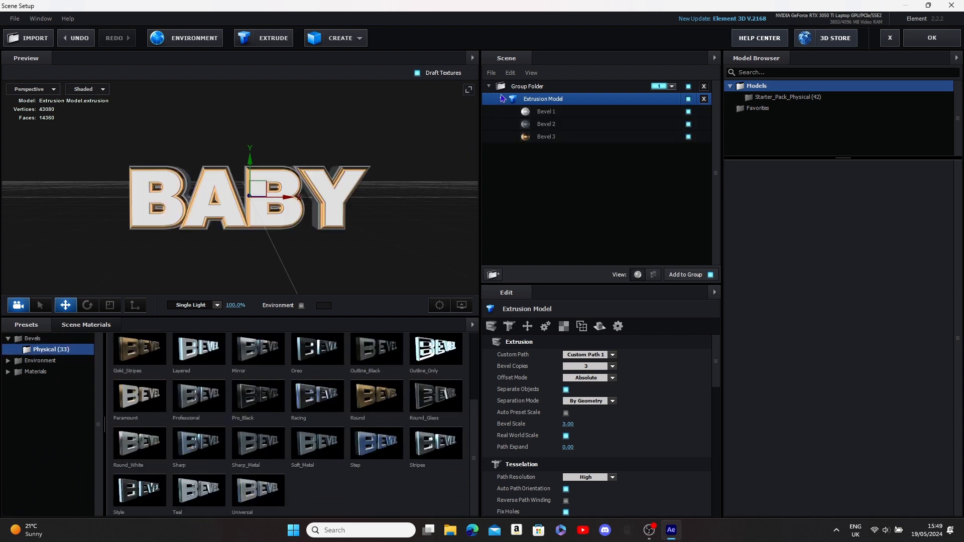
click(530, 113)
click(563, 327)
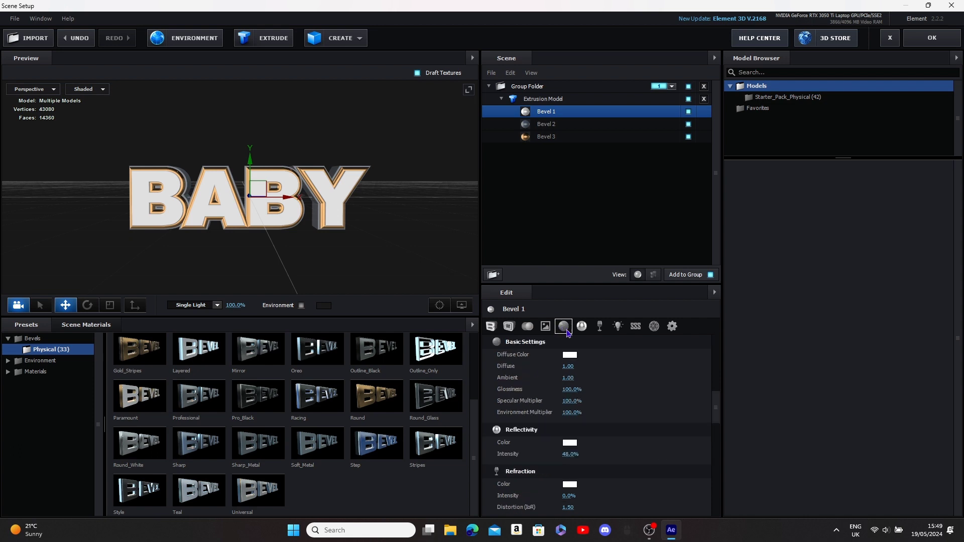
click(570, 355)
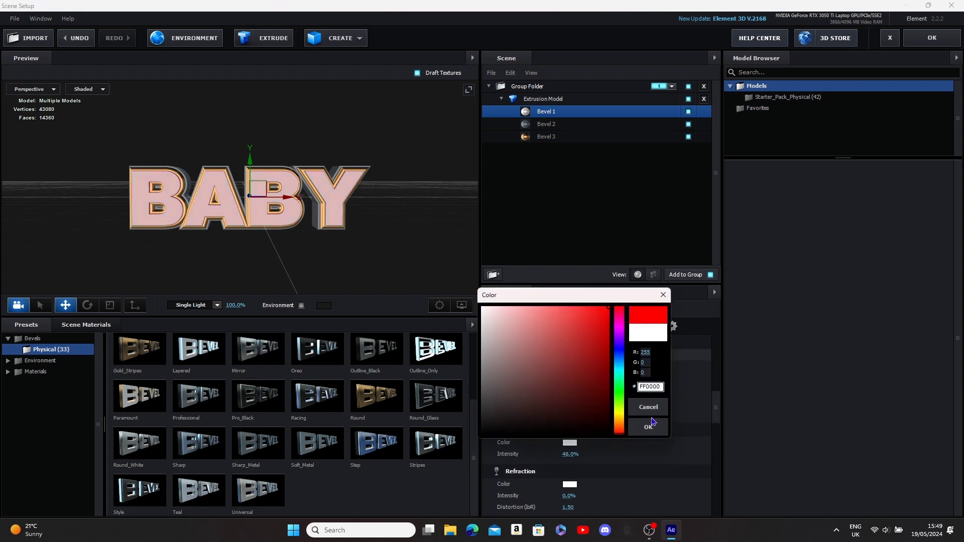
click(649, 427)
click(570, 355)
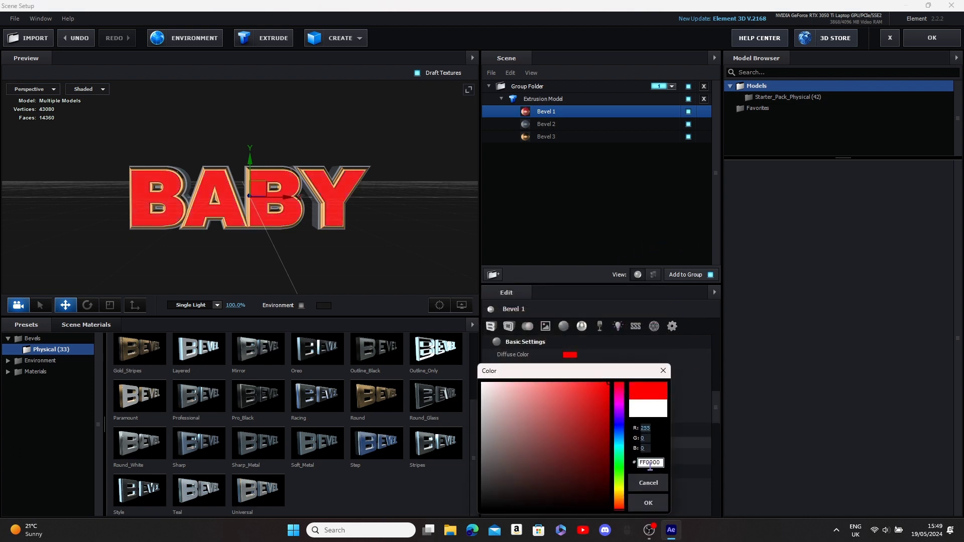
click(648, 503)
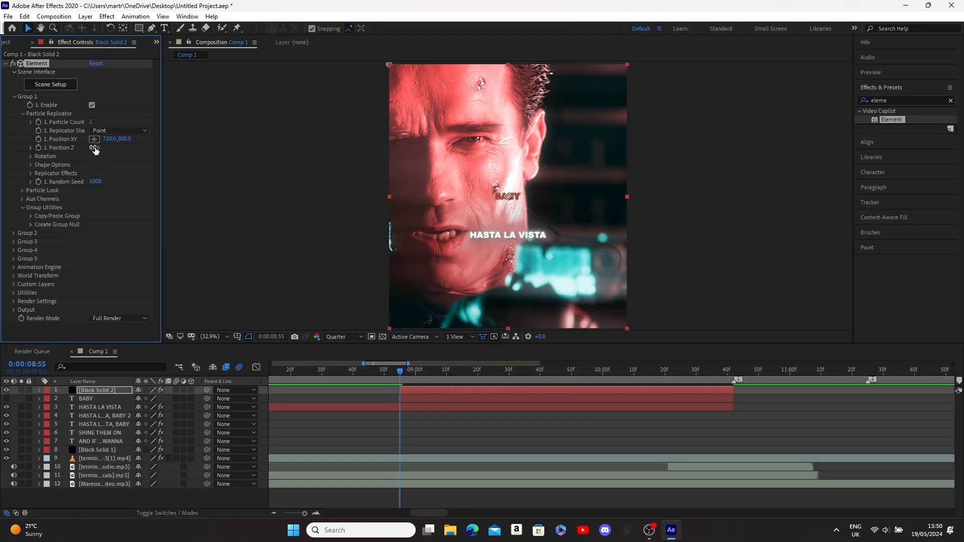
- Enlarge and lower the 3D BABY text by setting Element Group 1's Position Z to -1460 and Position Y to about 838
drag(71, 148, 135, 153)
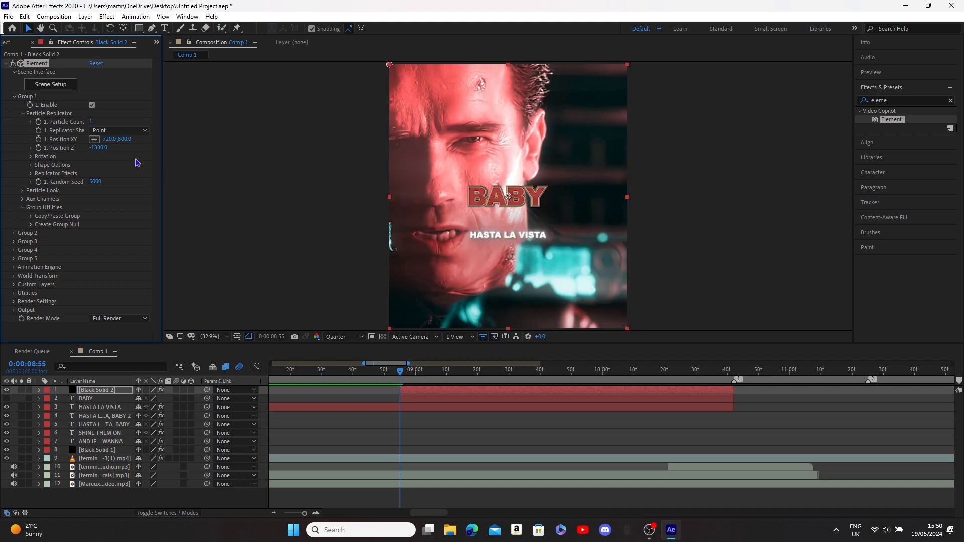
drag(96, 149, 147, 144)
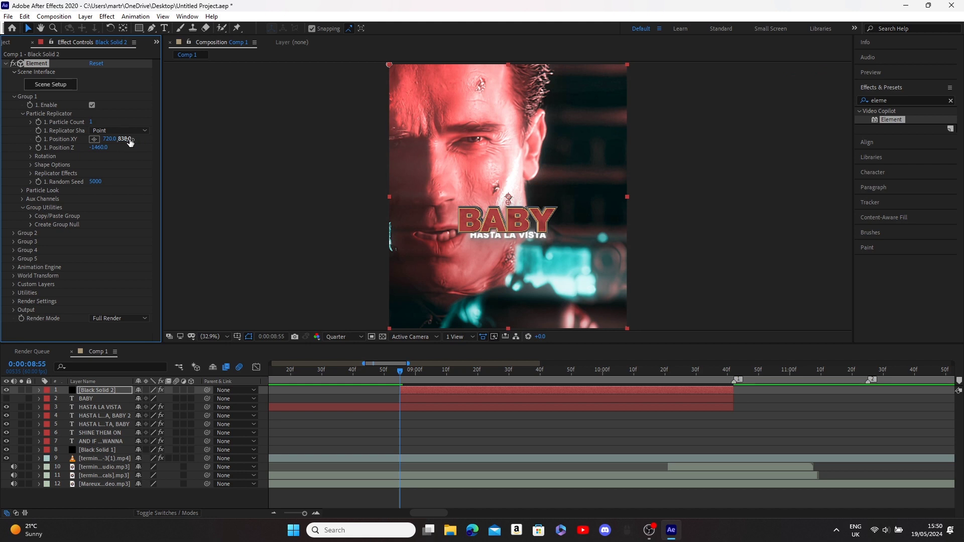
click(424, 400)
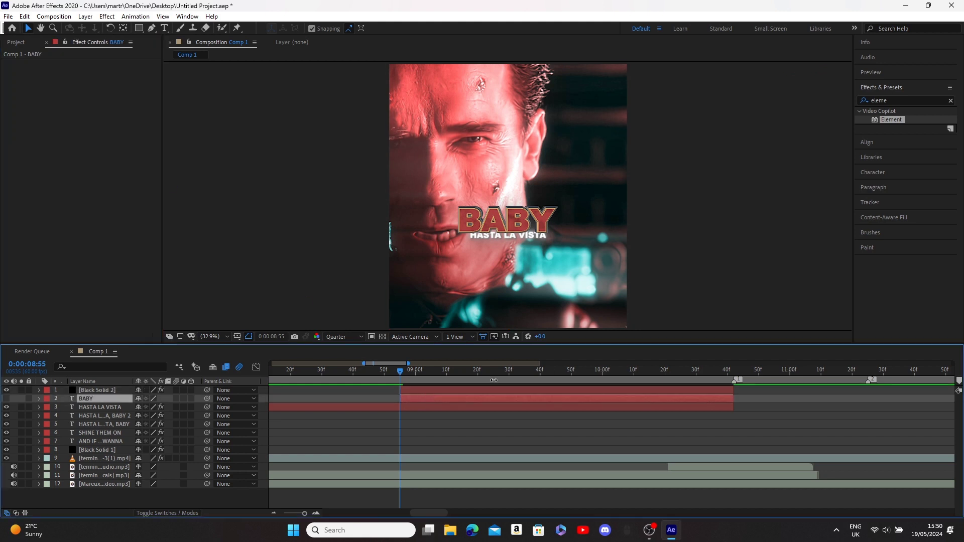
- Shift the 3D BABY text on Black Solid 2 horizontally by setting Element Group 1's Position X to 728
click(451, 409)
click(867, 143)
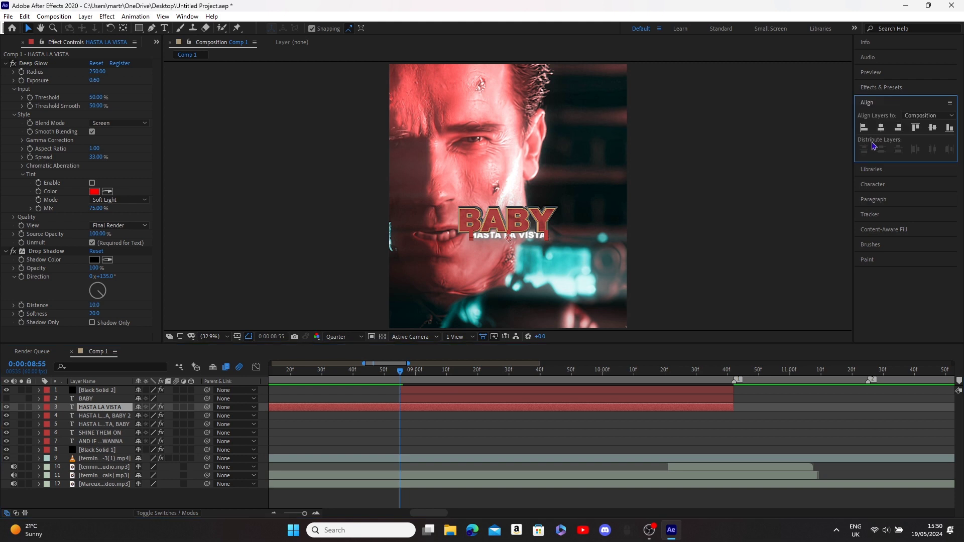
click(450, 394)
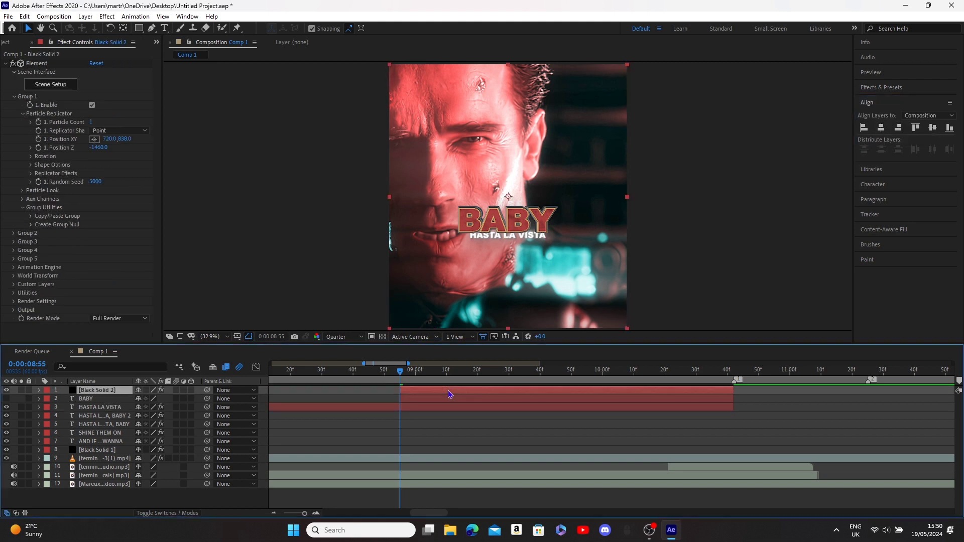
drag(111, 139, 115, 143)
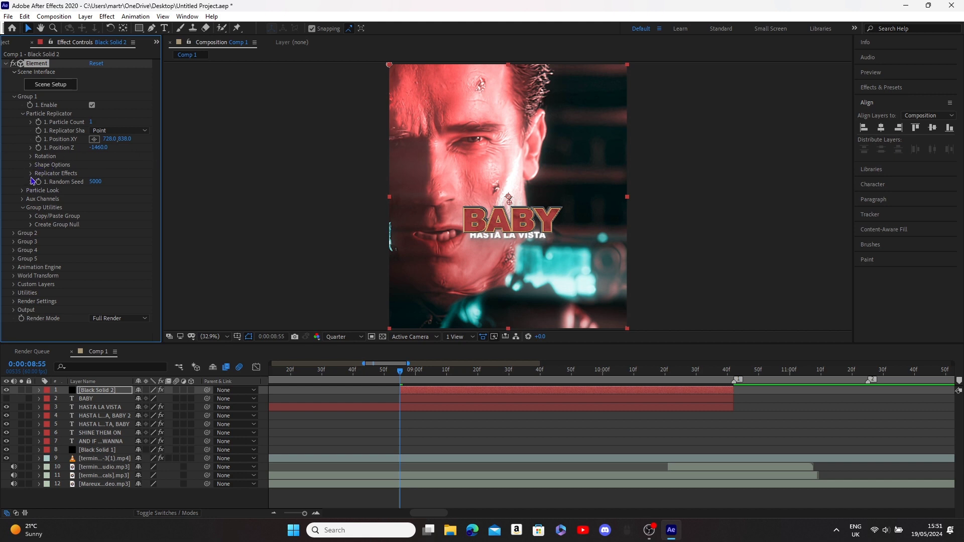
- Enable Multi-Object in Element's Group 1 Particle Look and start keyframes at 0:00:08:55 for its X Rotation at -150° and the Rotation property below Z Rotation
click(23, 191)
click(30, 259)
click(92, 267)
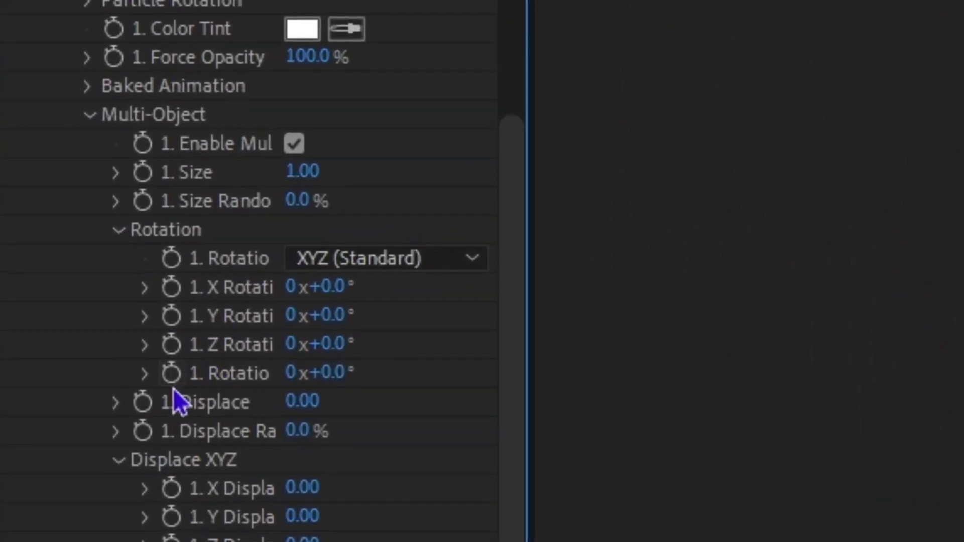
click(171, 374)
click(170, 286)
click(327, 286)
text(-150)
key(Return)
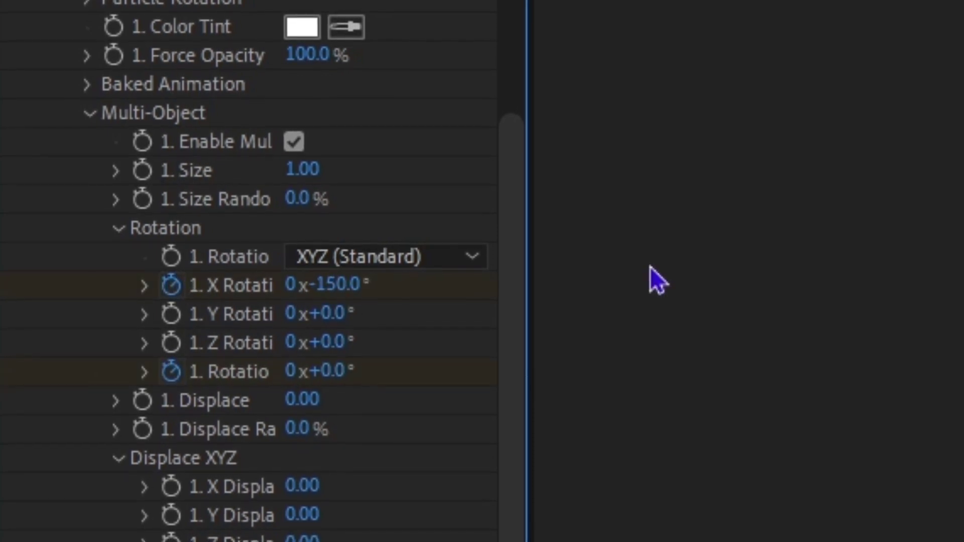
- Set the starting keyframe of the Multi-Object Rotation property below Z Rotation to 90°
click(331, 371)
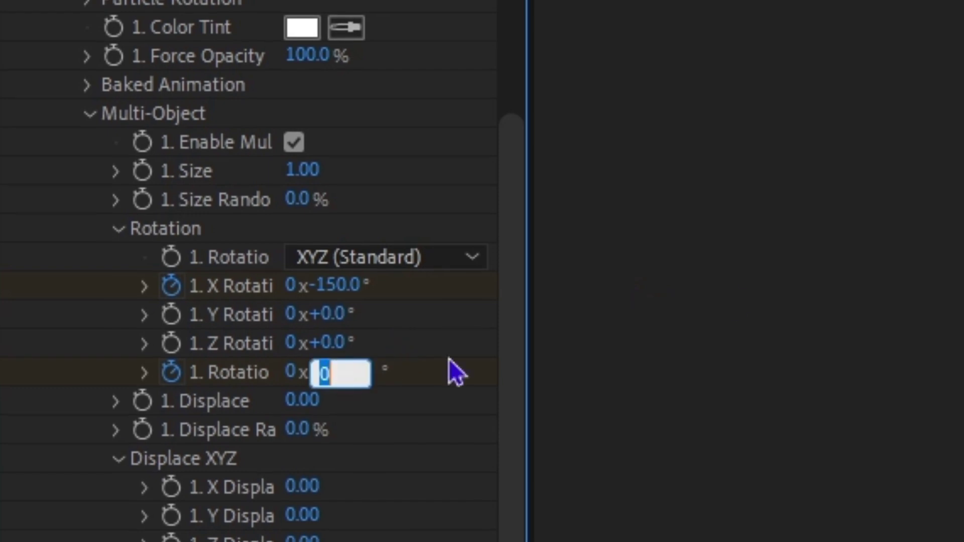
text(50)
key(Return)
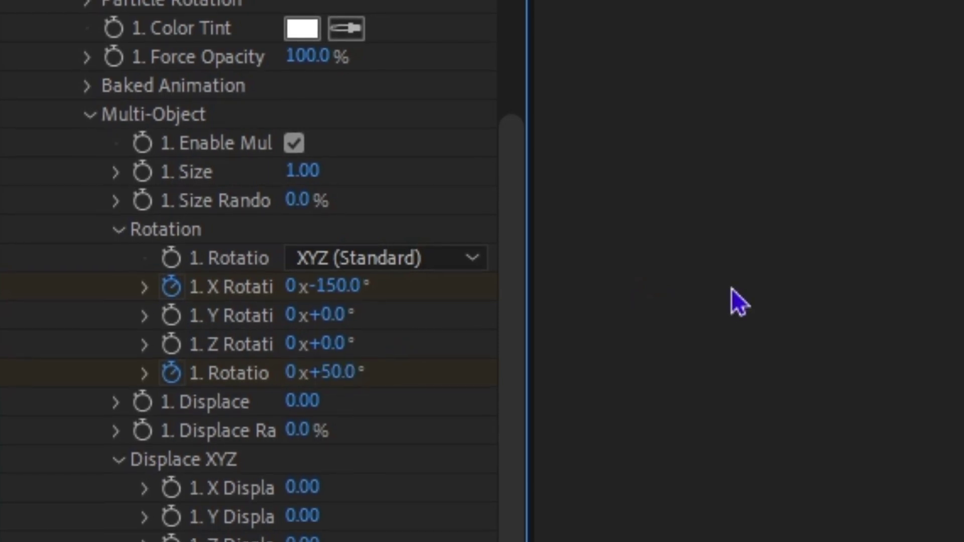
click(329, 373)
text(90)
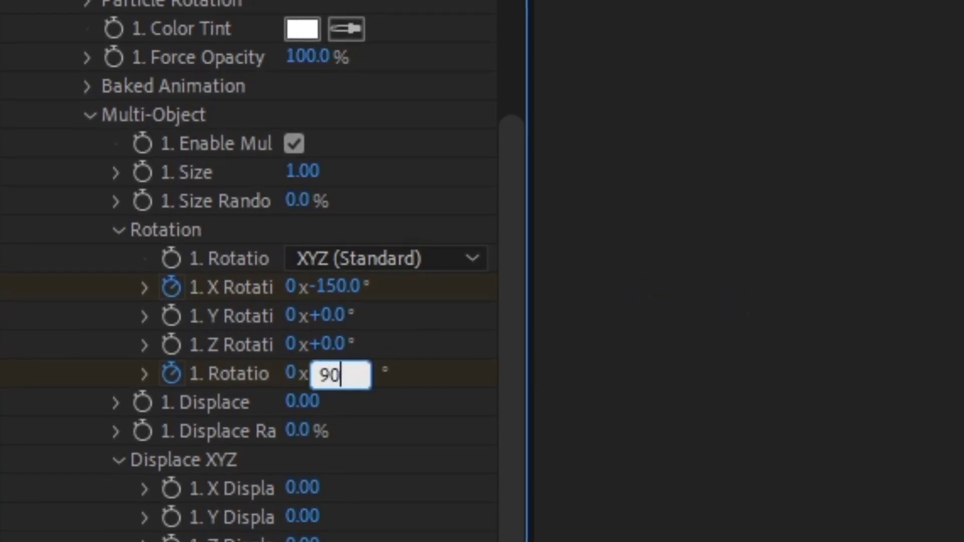
key(Return)
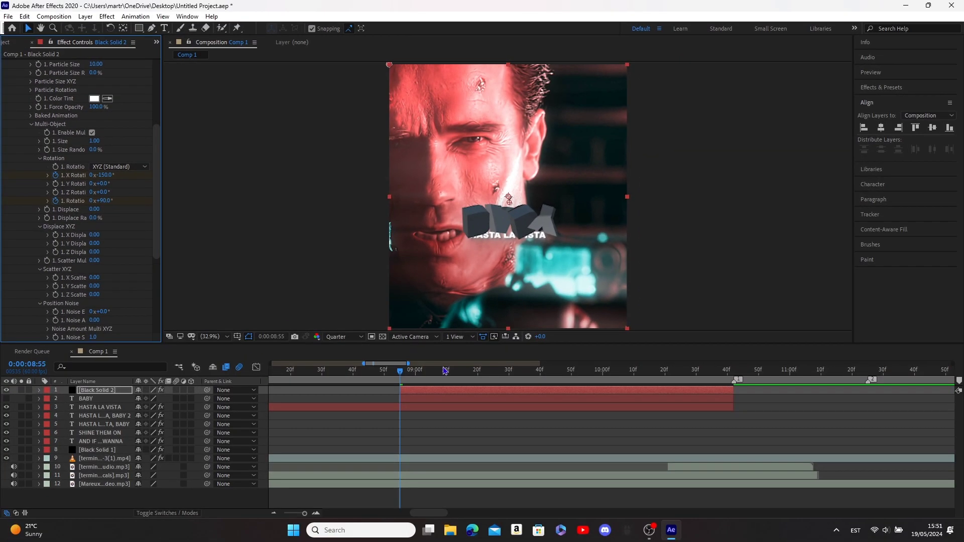
- Add end keyframes at 0:00:10:41 with Multi-Object X Rotation at 0° and the Rotation property below Z Rotation at 10°
key(u)
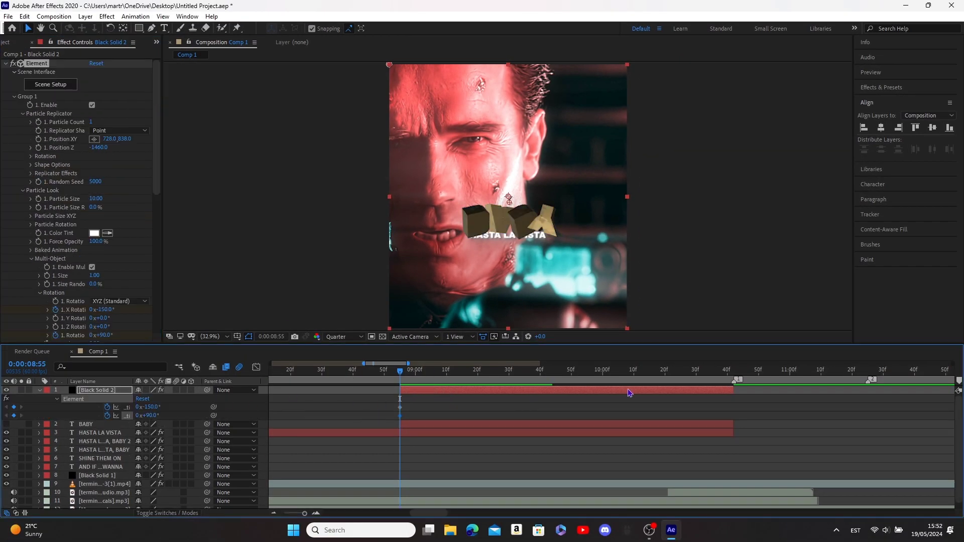
drag(611, 377, 731, 406)
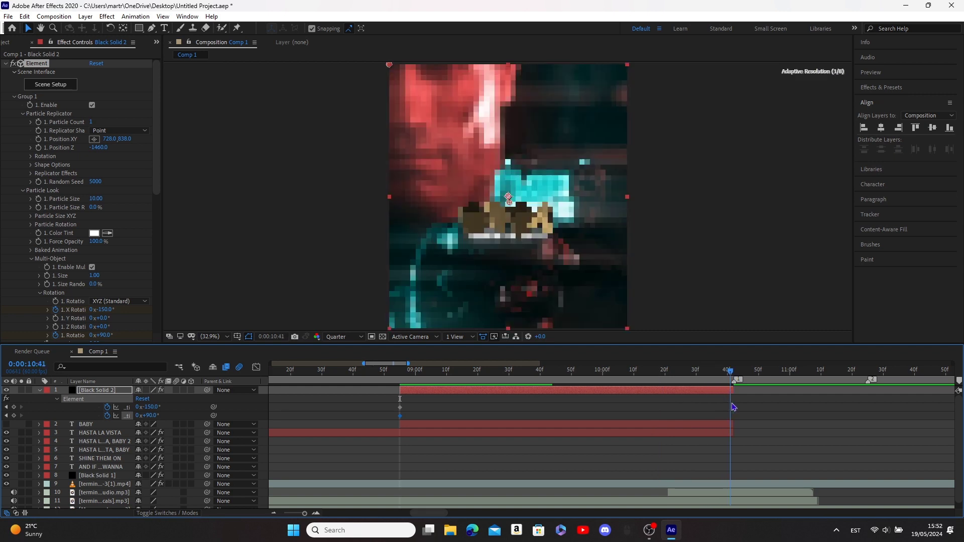
scroll(115, 325, down, 1)
click(106, 287)
text(0)
key(Return)
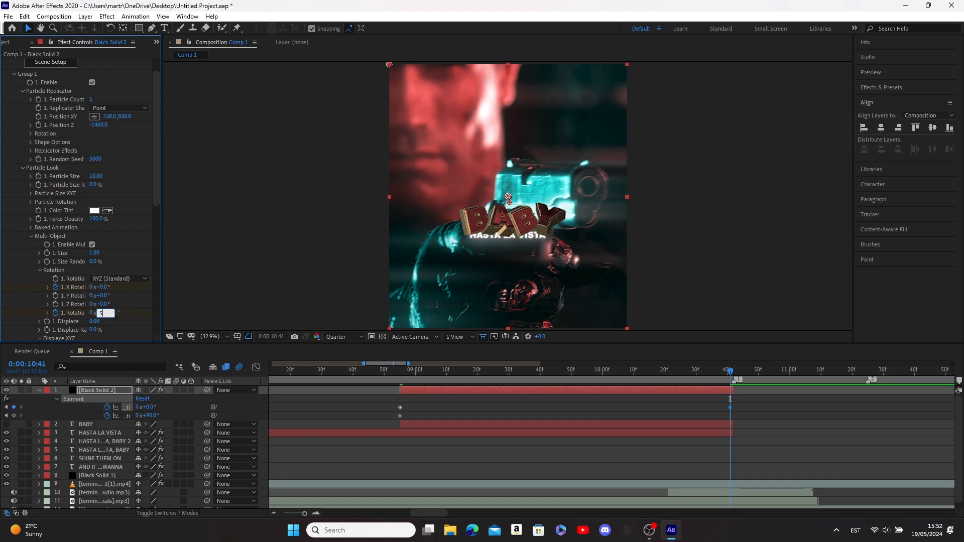
text(5)
key(Return)
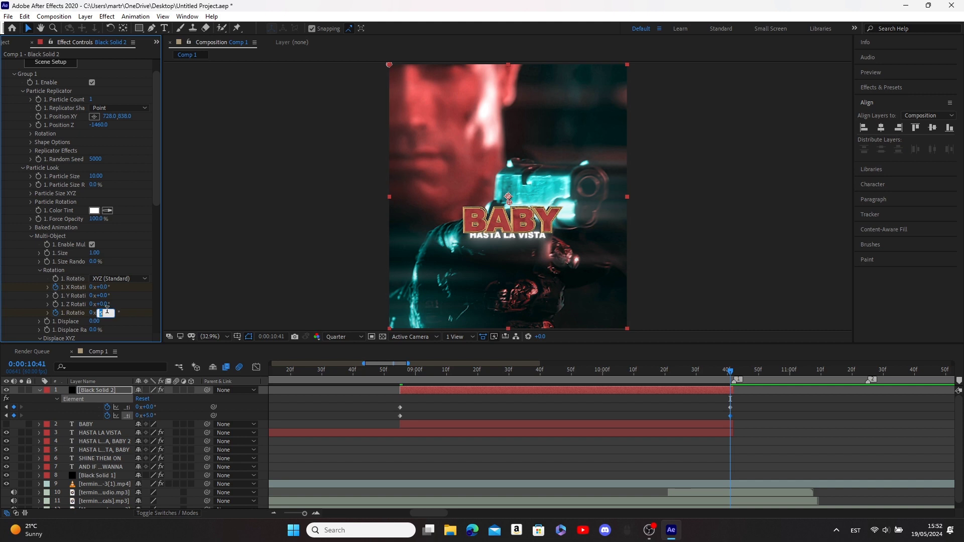
key(Return)
- Easy Ease the BABY rotation keyframes and shape their speed graph so the letters spin fast at the start and settle slowly
drag(746, 409, 331, 402)
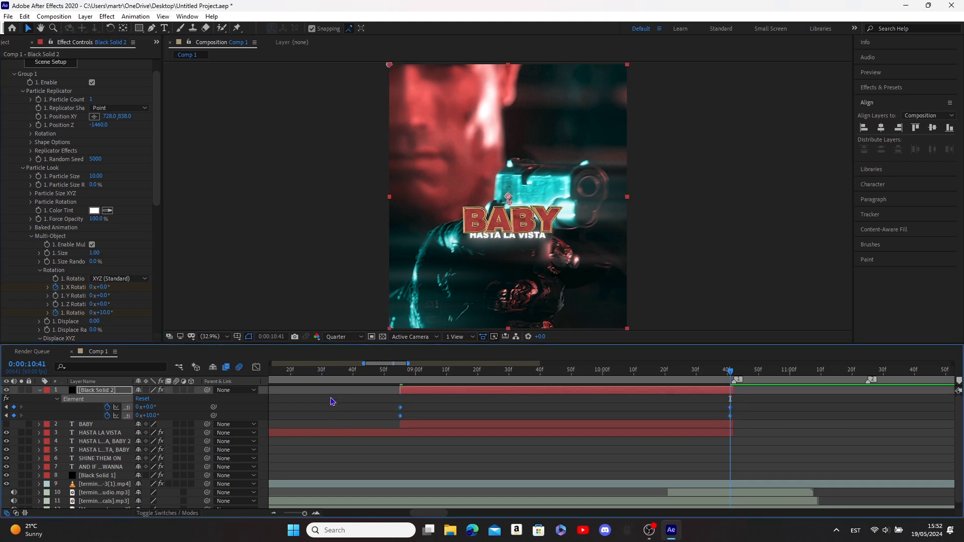
key(F9)
click(257, 368)
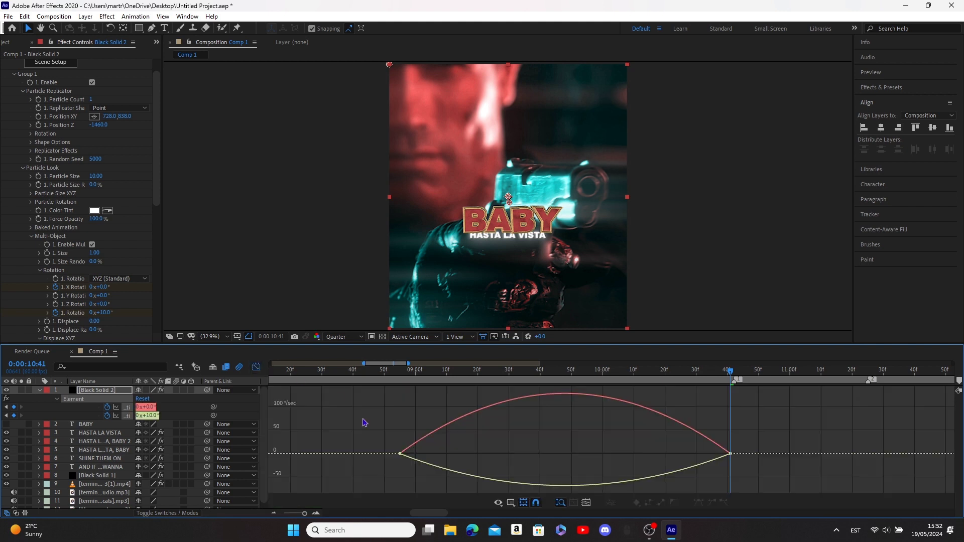
drag(386, 439, 433, 488)
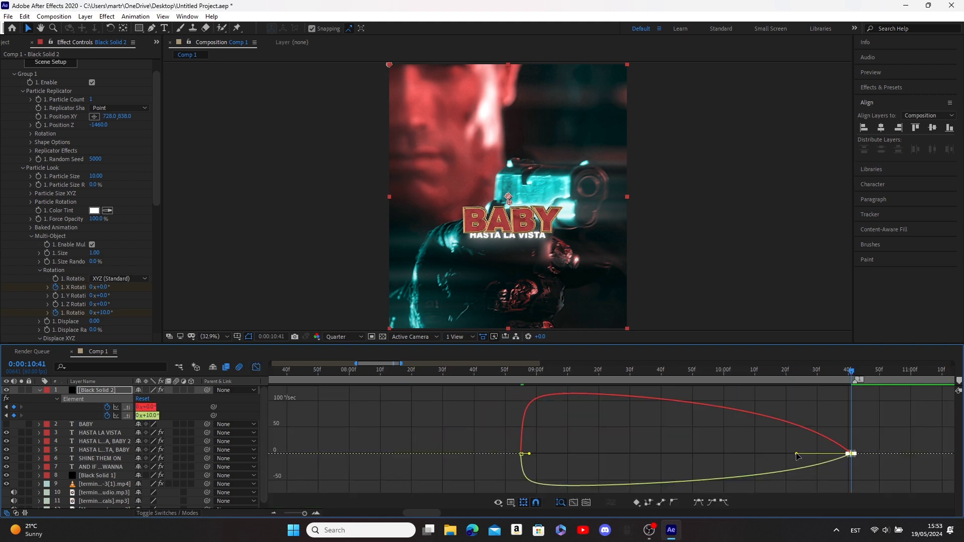
drag(798, 456, 734, 457)
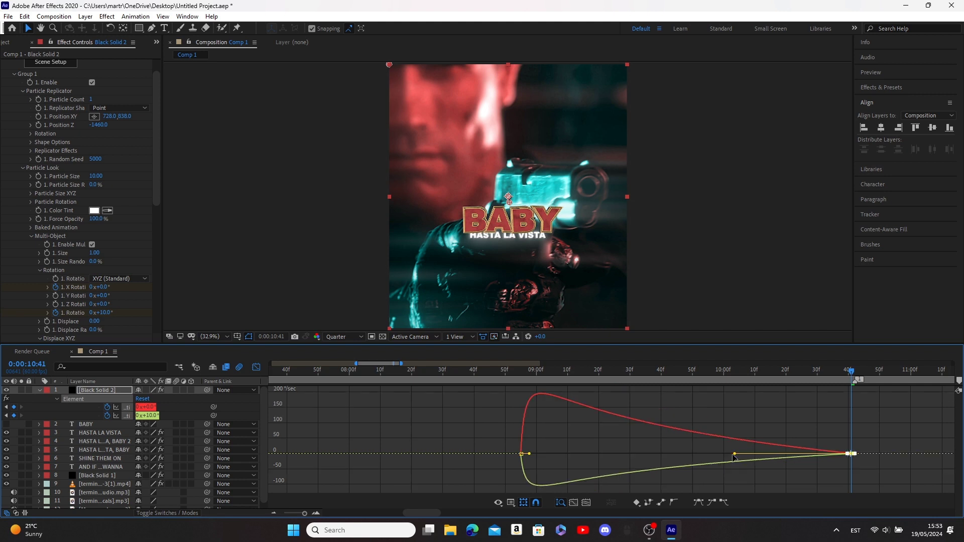
- Lengthen the end keyframes' influence in the rotation speed graph for a steeper initial peak and preview the BABY spin
click(495, 370)
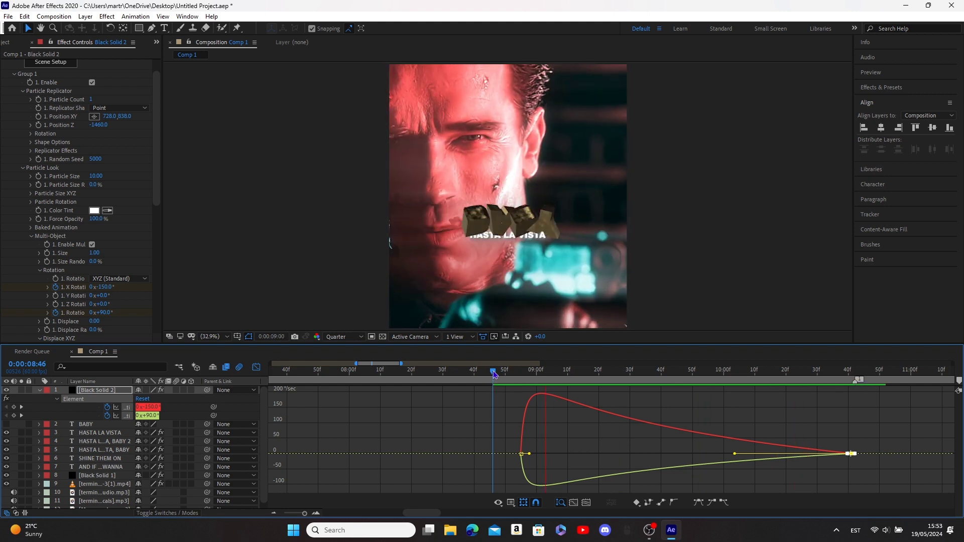
drag(734, 454, 686, 455)
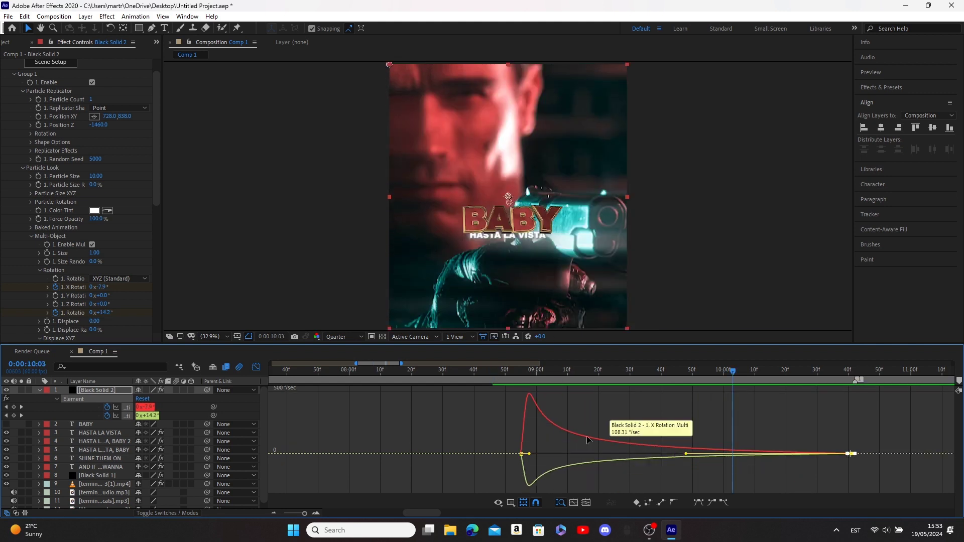
click(481, 371)
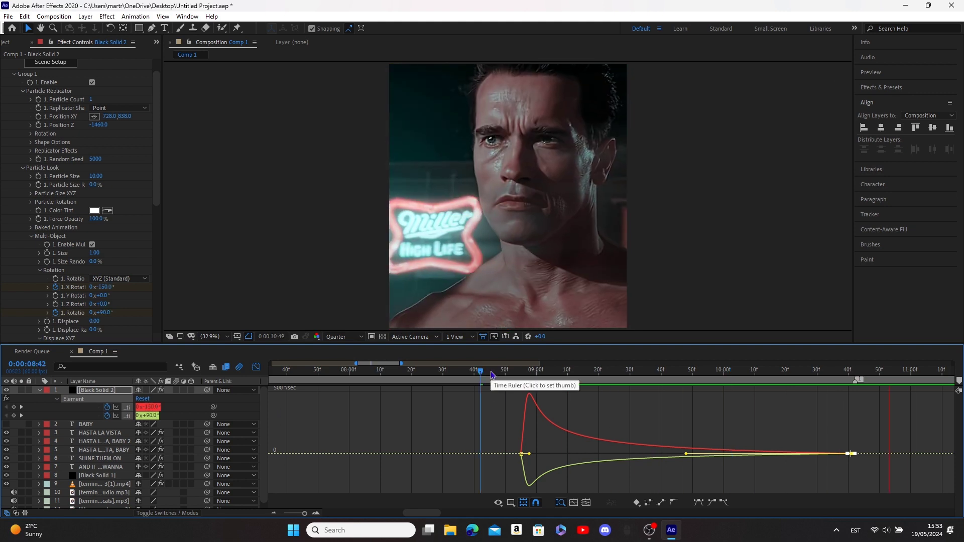
click(492, 372)
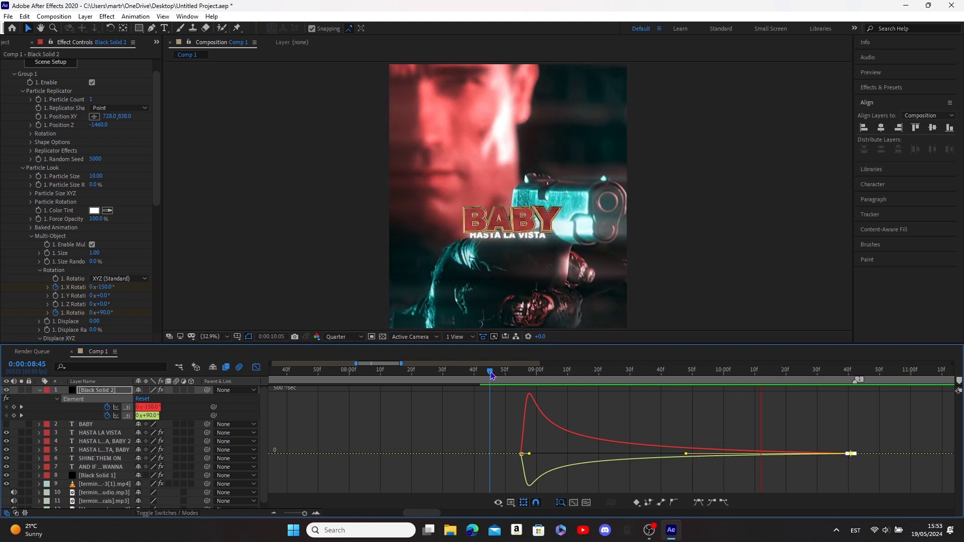
- Create a new white full-composition solid layer
click(89, 17)
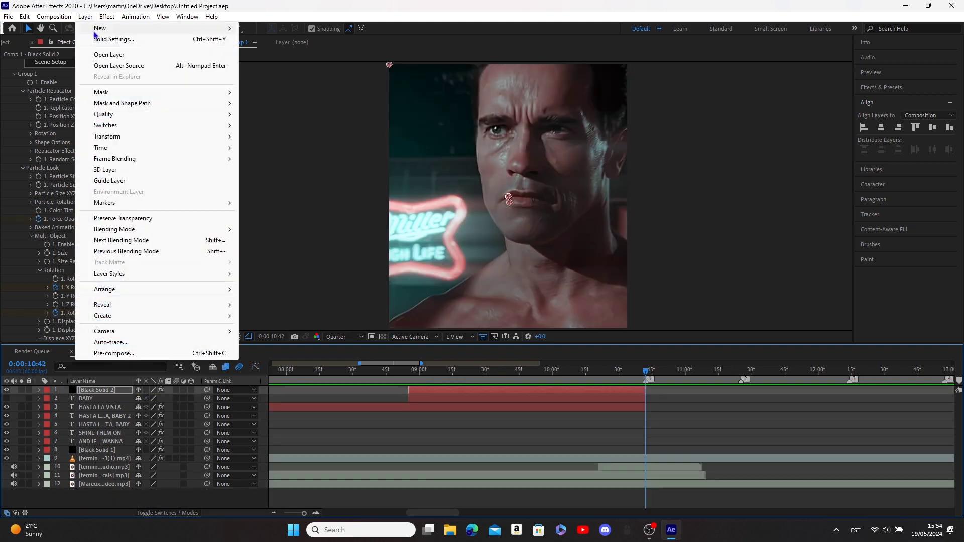
mouse_move(100, 26)
click(281, 37)
click(476, 324)
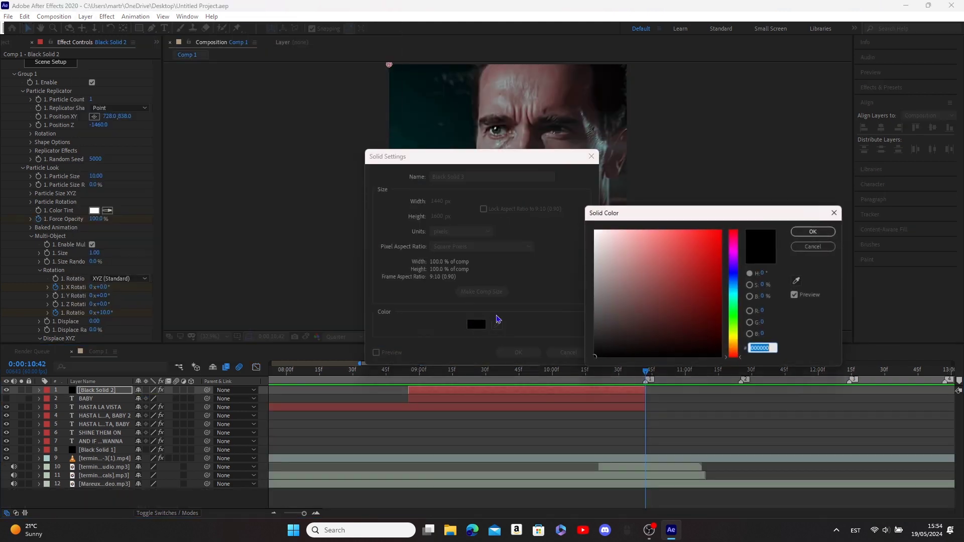
click(799, 232)
click(517, 352)
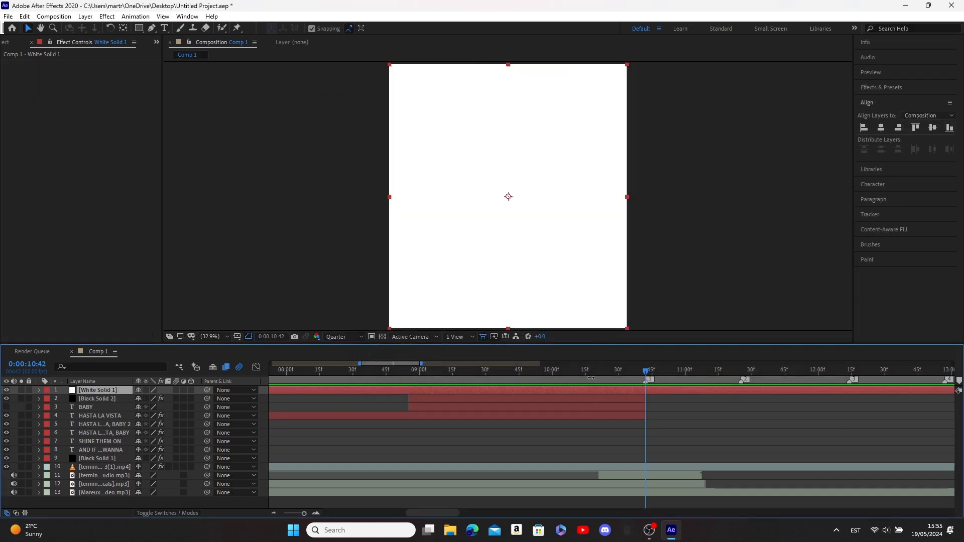
- Trim the white solid to run from 0:00:10:42 to marker 2 at 0:00:11:25, deleting the parts outside that range
key(ctrl+shift+d)
click(619, 401)
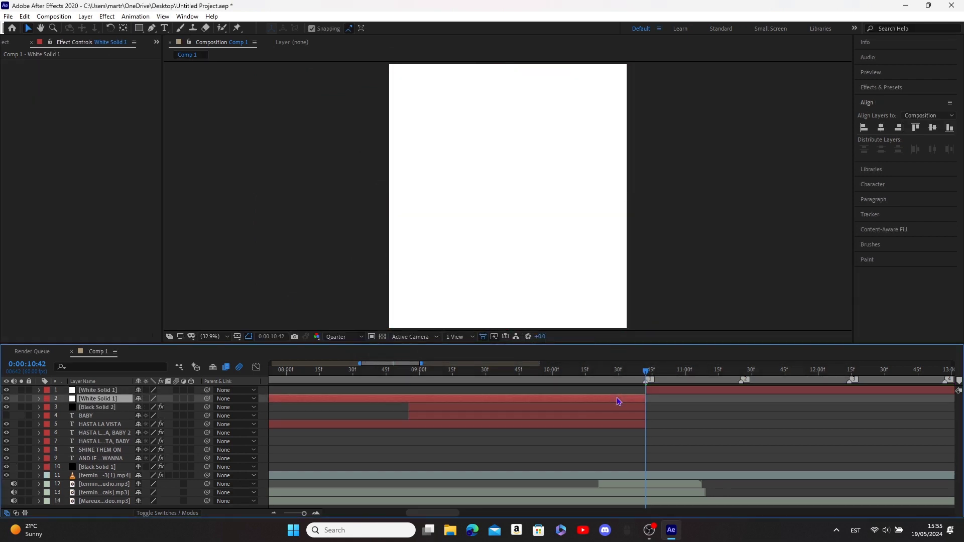
key(Delete)
drag(727, 372, 732, 373)
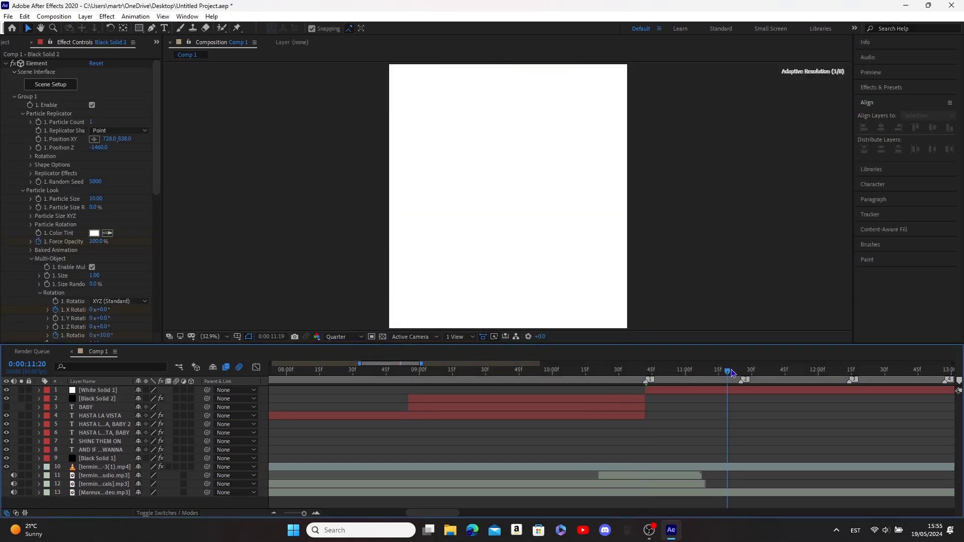
click(763, 392)
key(ctrl+shift+d)
key(Delete)
- Keyframe the white solid's Opacity from 100% at 0:00:10:42 to 0% at 0:00:11:25
drag(648, 374, 646, 383)
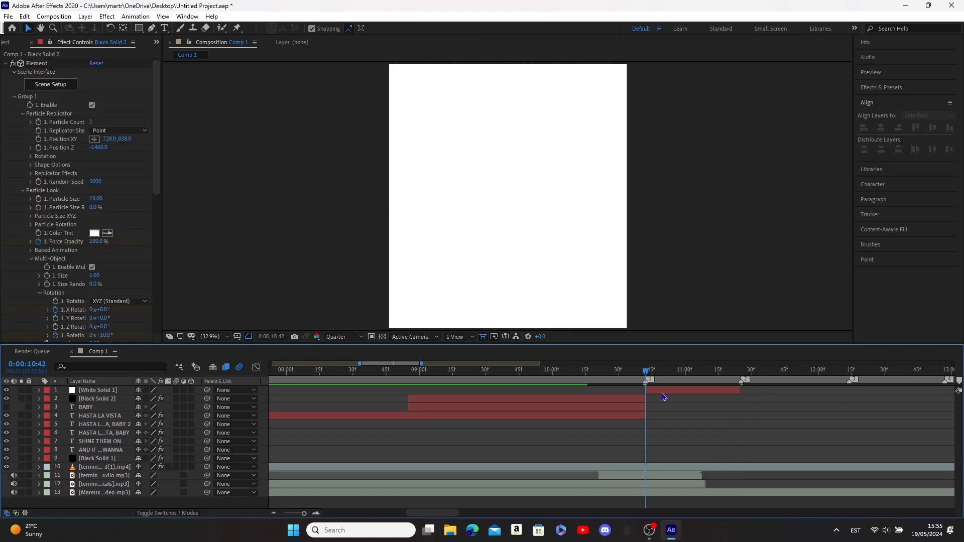
click(663, 392)
key(t)
click(65, 398)
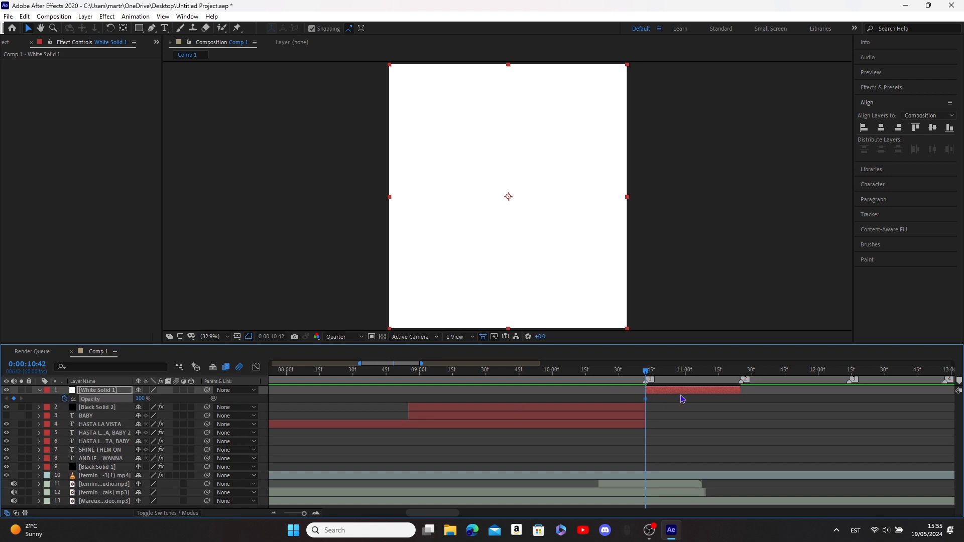
click(741, 374)
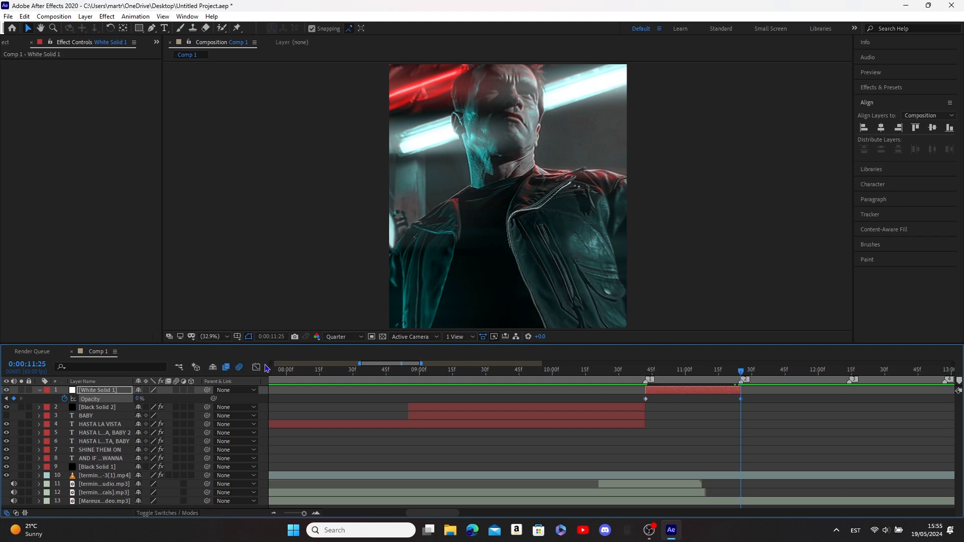
- Ease the white solid's opacity keyframes, shape the speed graph so the flash drops sharply at the start, and preview it
drag(758, 402, 610, 399)
key(shift+F3)
click(646, 394)
drag(661, 394, 648, 394)
drag(724, 394, 693, 393)
click(623, 371)
key(space)
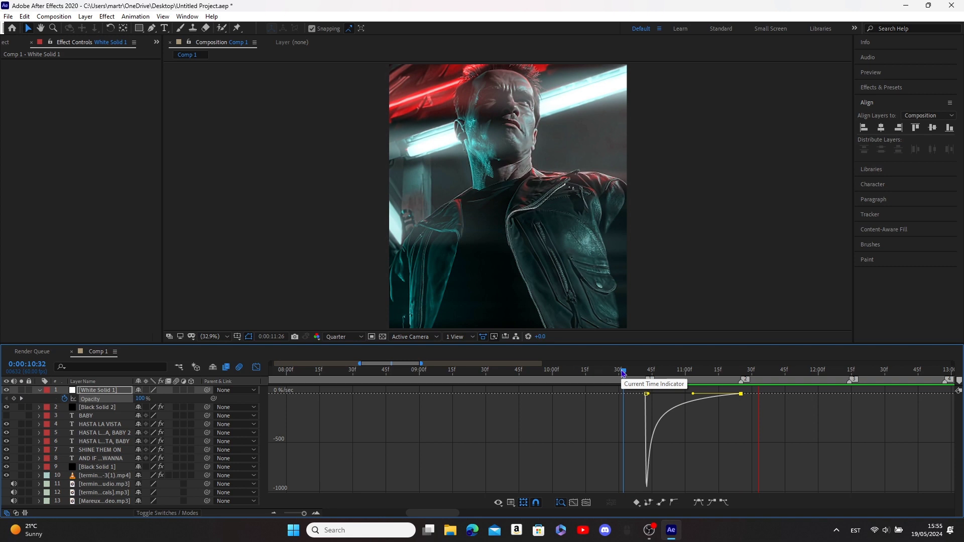
- Extend the influence of the first opacity keyframe in the speed graph and replay the white flash
drag(649, 396, 702, 395)
click(613, 371)
key(space)
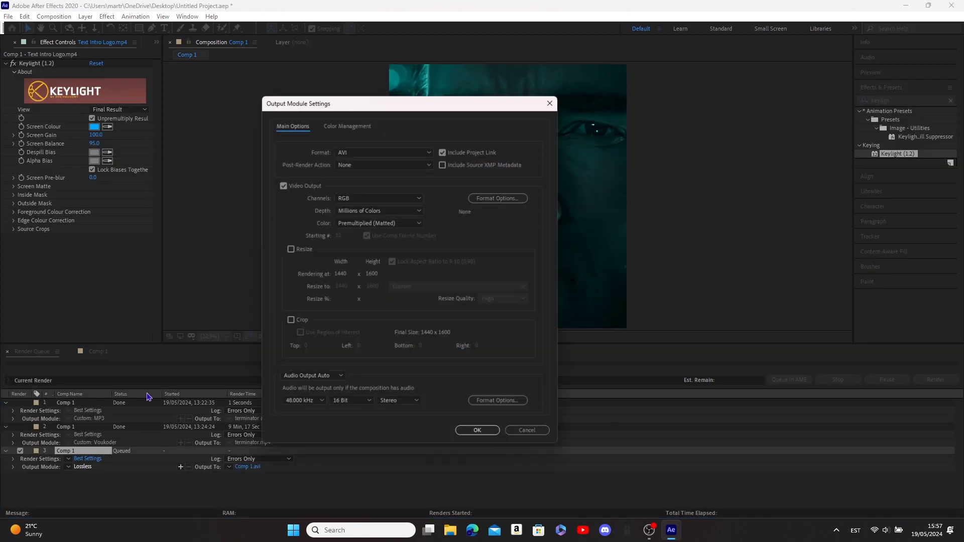
- Set Comp 1's render output format to Voukoder with the H.264 (x264) codec and the 4:2:0 Lossless, 8bit projects preset
click(346, 152)
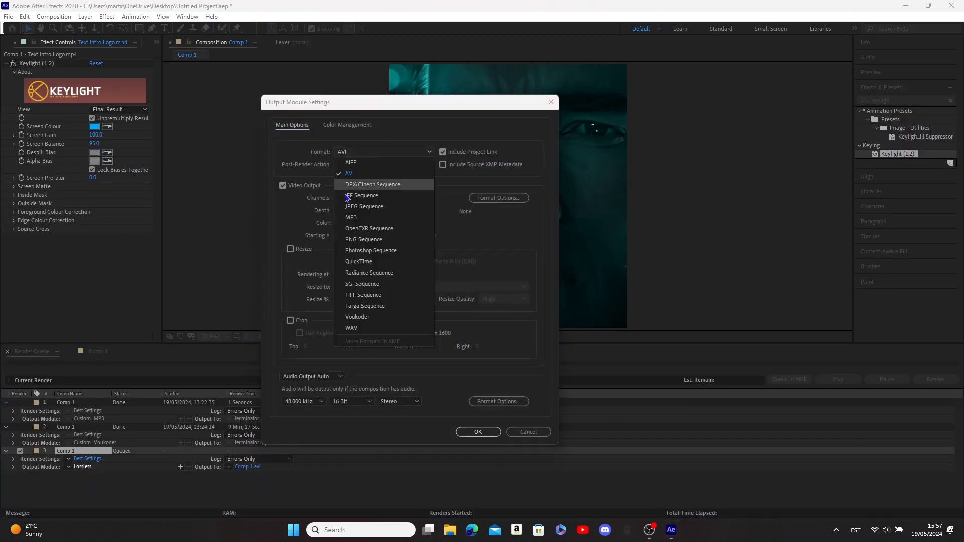
click(352, 318)
click(491, 198)
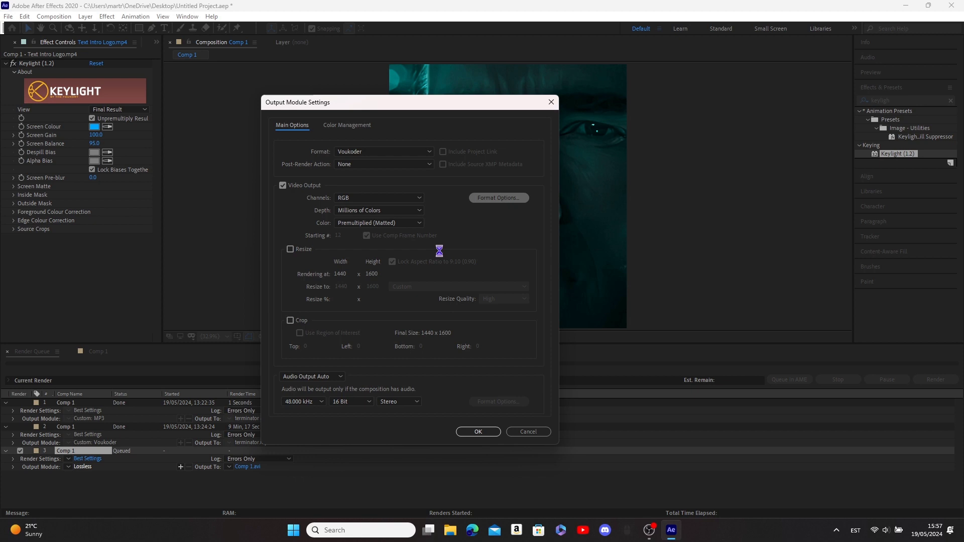
click(377, 246)
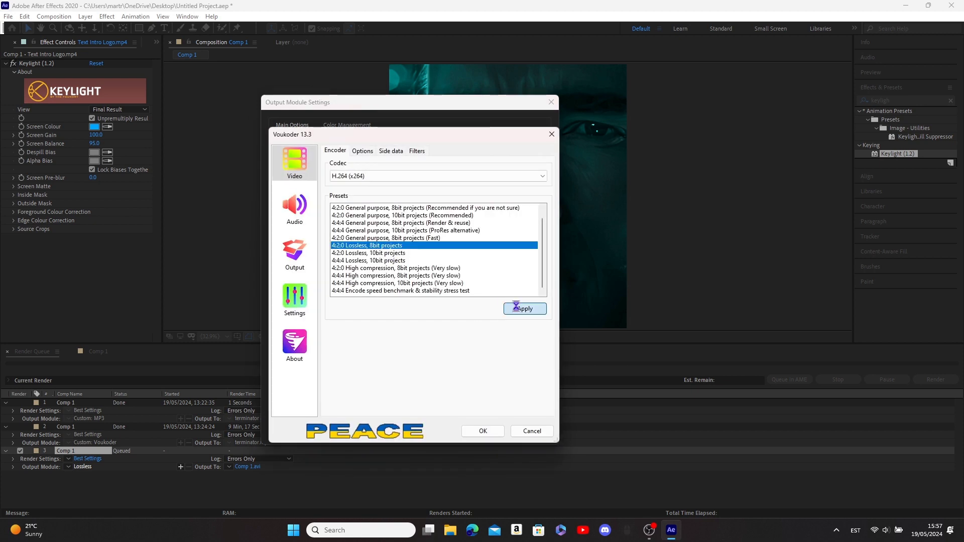
click(516, 306)
click(470, 294)
click(484, 433)
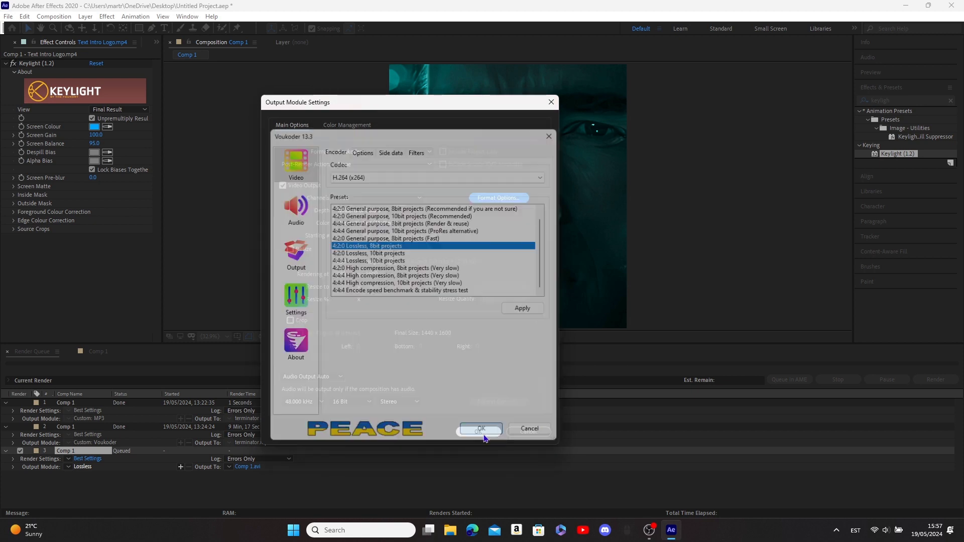
- Accept the Voukoder settings and set the queued Comp 1 render's output file name to terminator final edit.mp4
click(476, 433)
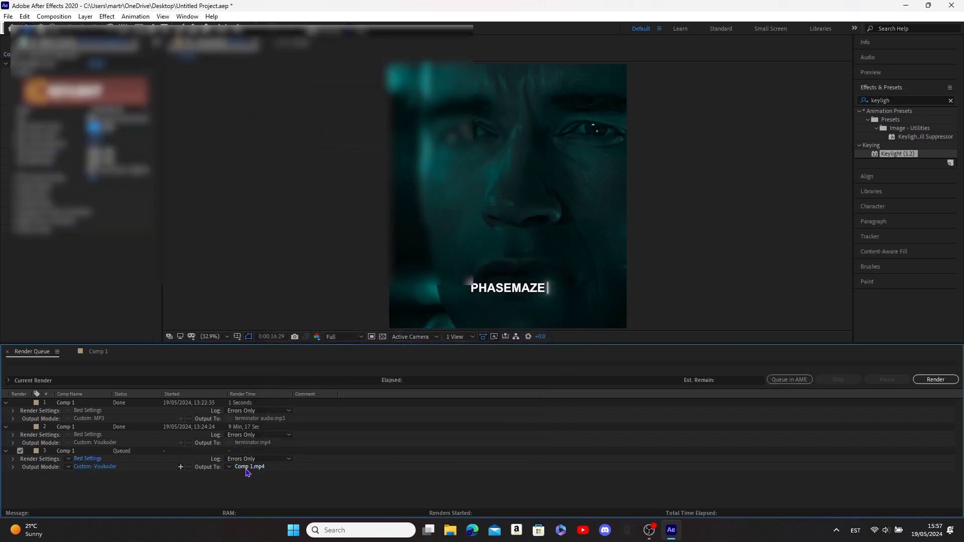
click(248, 467)
text(terminator 2)
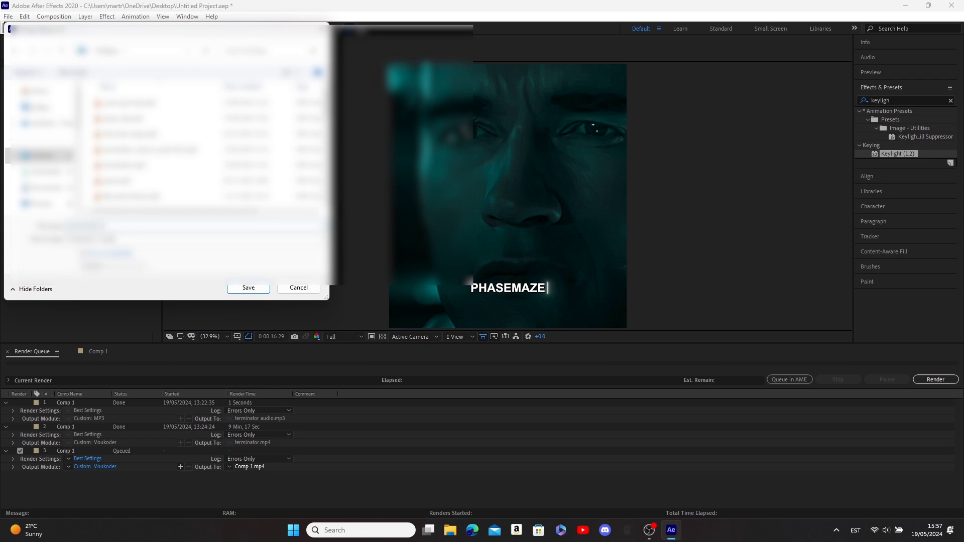
key(Return)
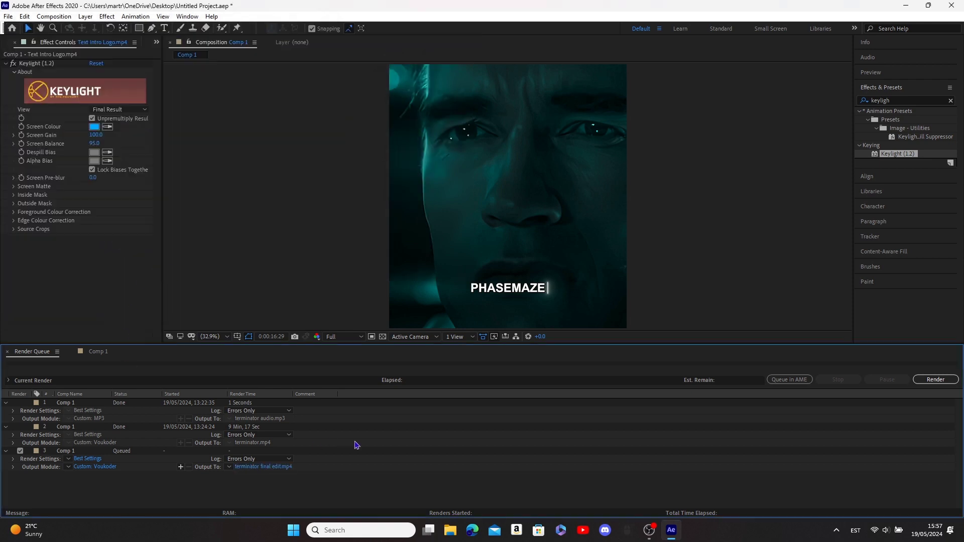
- Switch to Chrome, search Google for handbrake and open the official HandBrake: Open Source Video Transcoder site
text(handb)
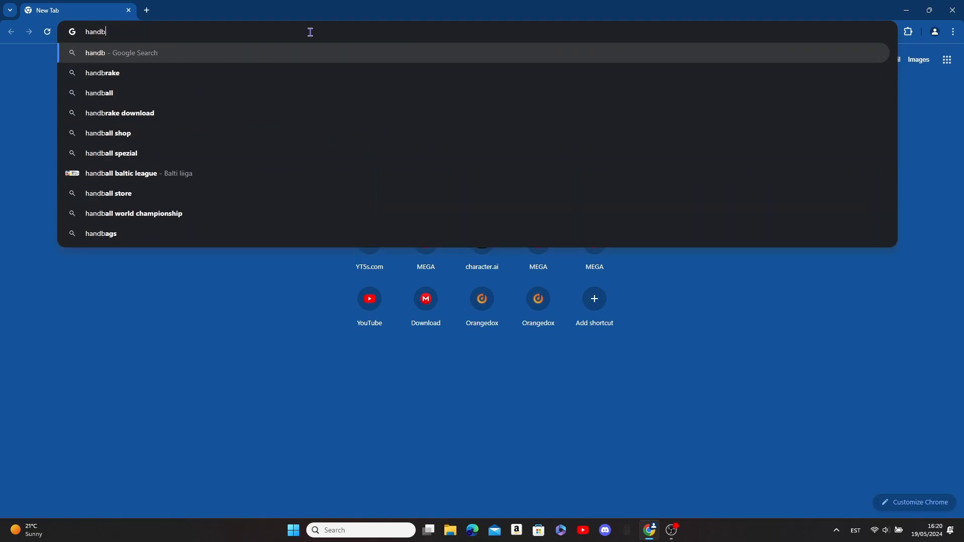
text(rak)
key(Return)
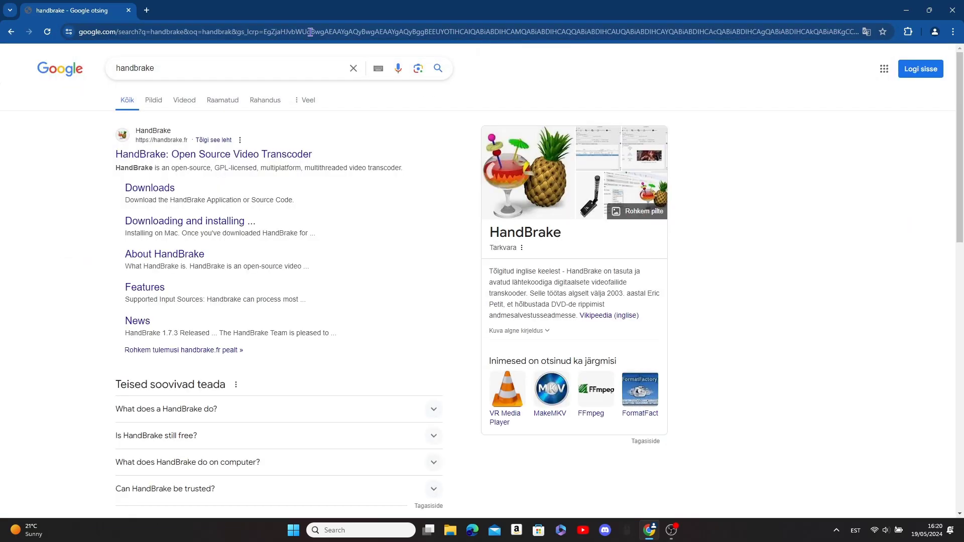
click(197, 159)
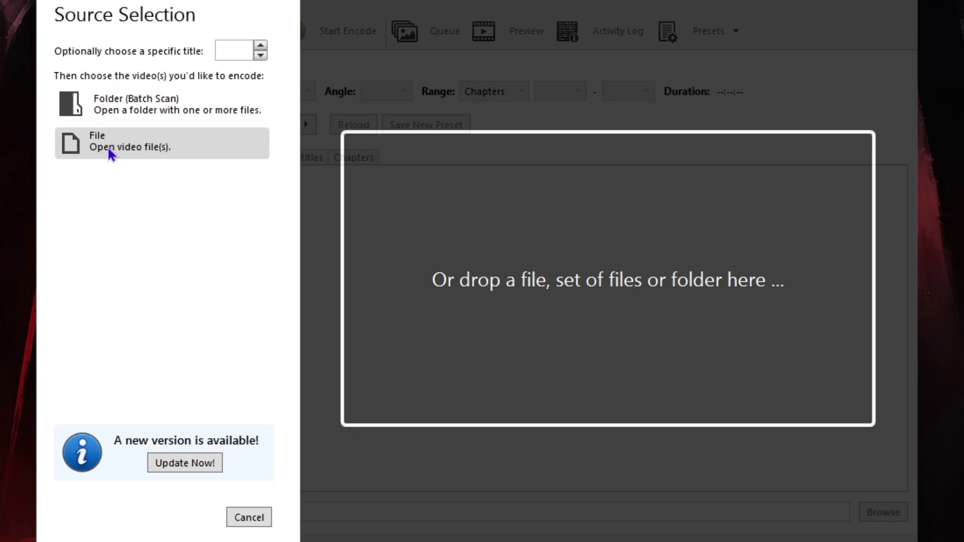
- Switch to HandBrake and choose terminator final edit.mp4 from the Desktop as the source video file
click(114, 152)
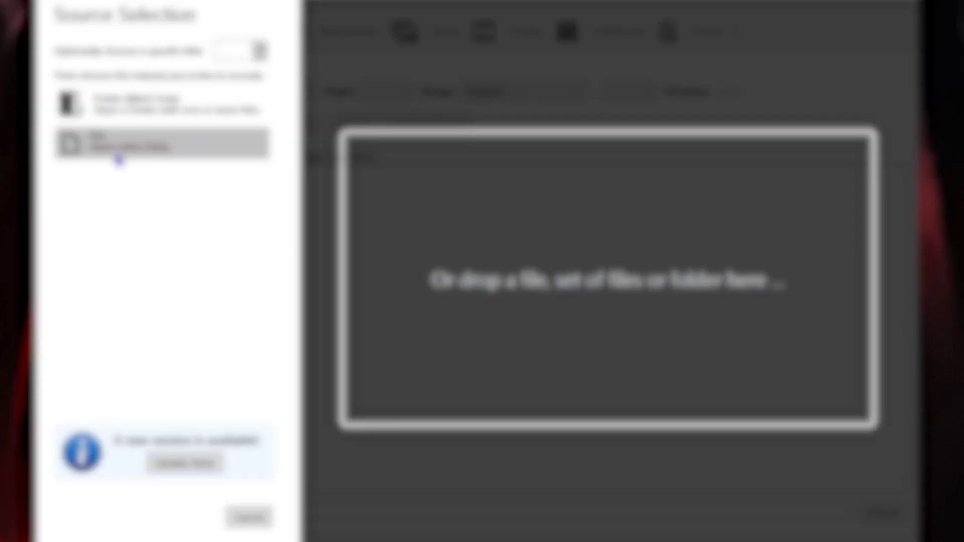
scroll(206, 221, down, 1)
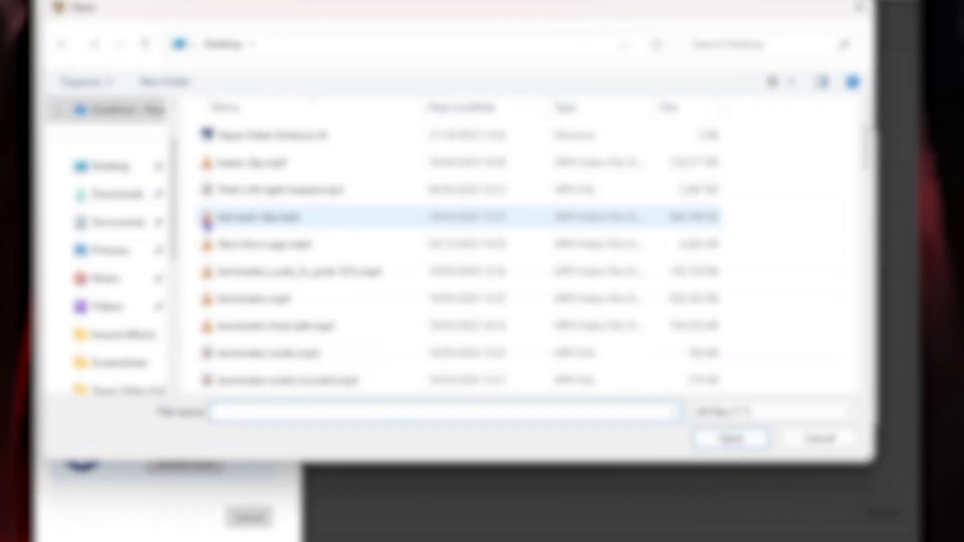
scroll(207, 221, down, 1)
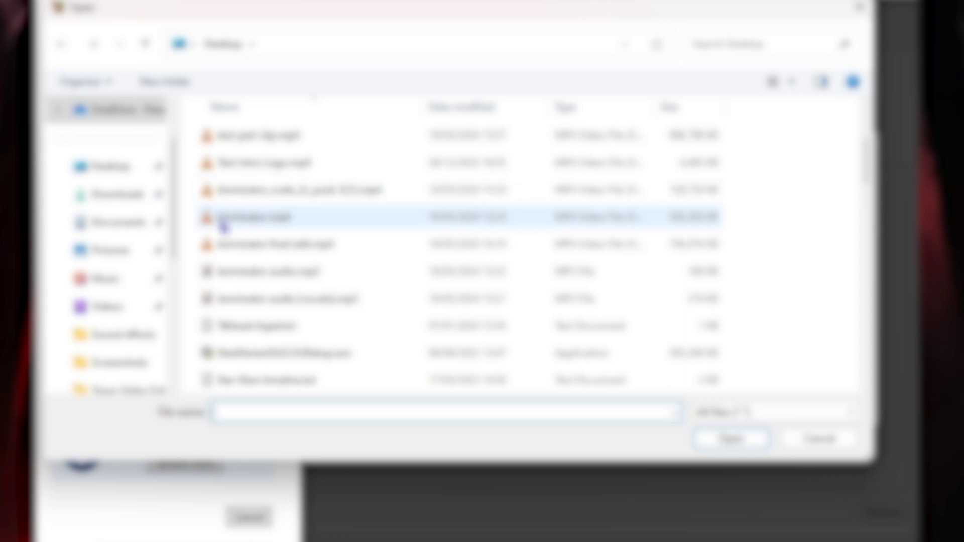
click(226, 244)
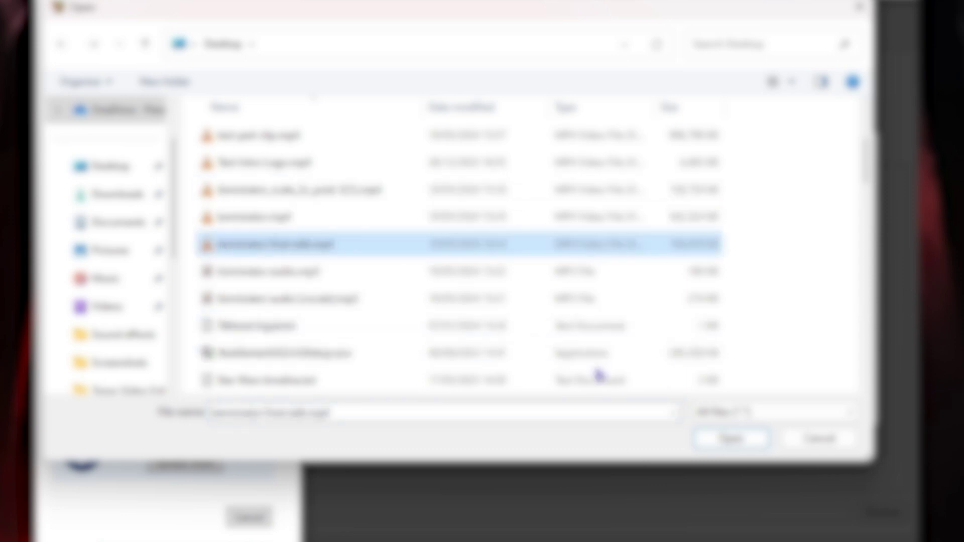